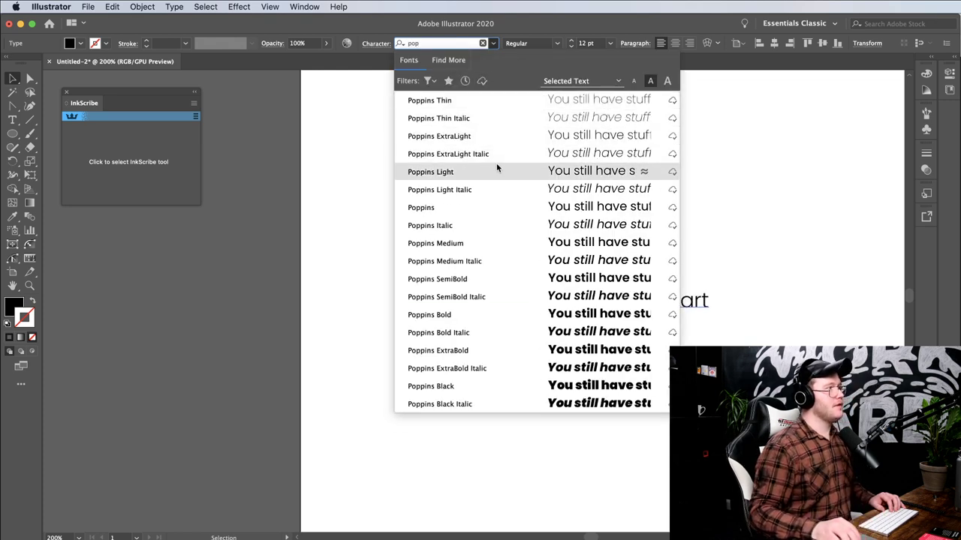
Set the "You still have stuff in your cart" text in the regular Poppins font and deselect it
left_click(459, 214)
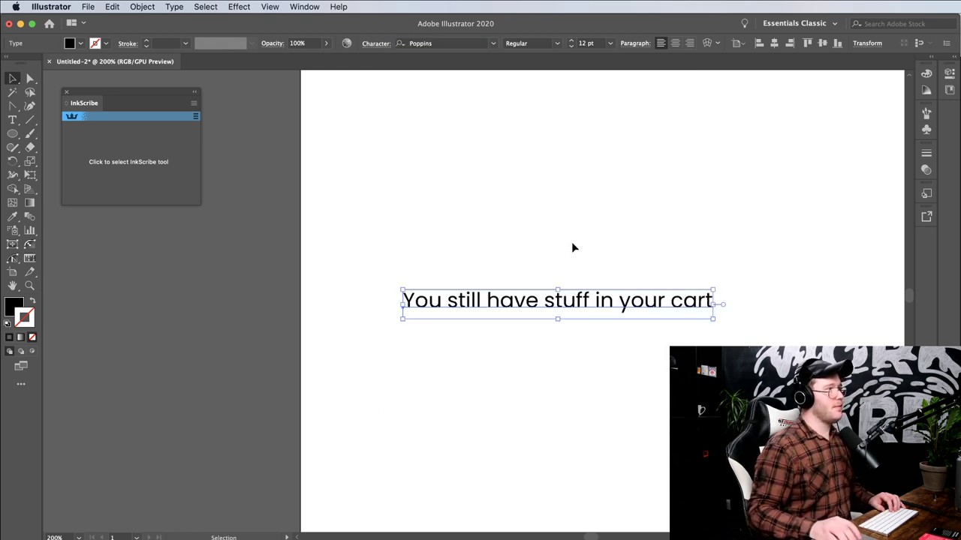
left_click_drag(573, 247, 374, 234)
key("z")
left_click_drag(374, 234, 421, 243)
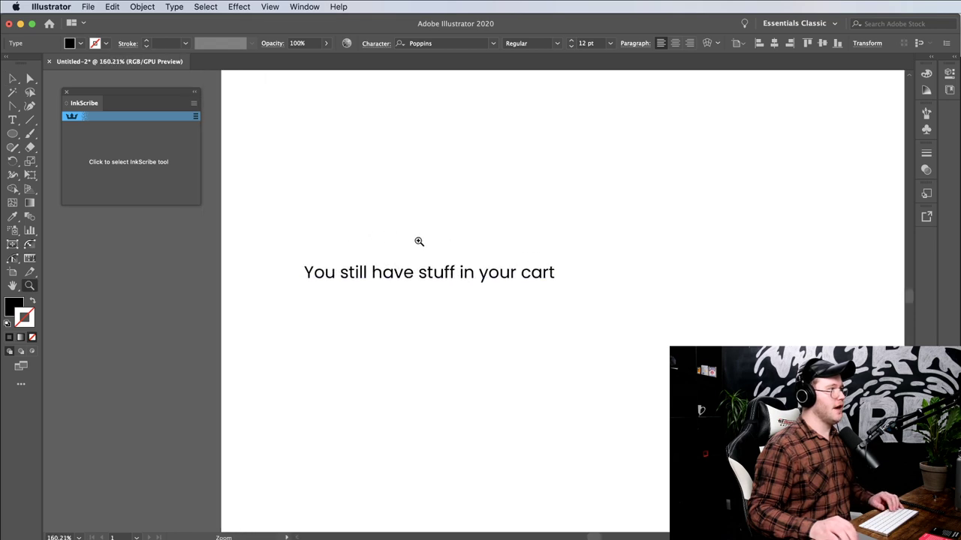
key("v")
left_click(539, 315)
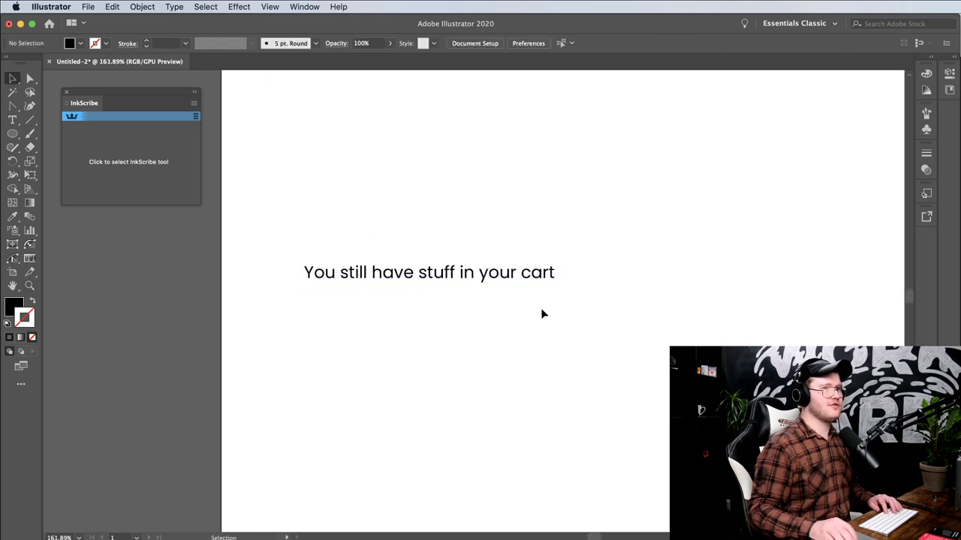
scroll(459, 302, "down", 3)
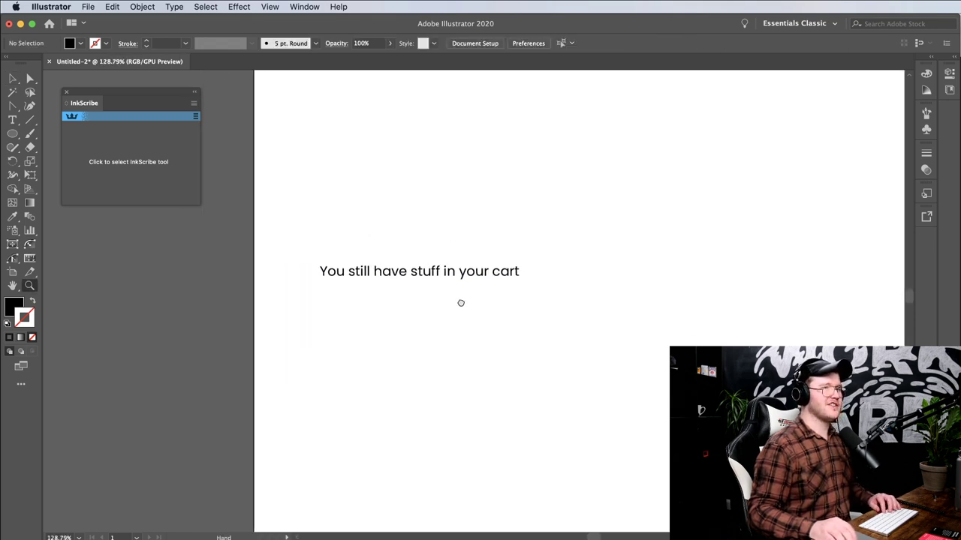
Duplicate the text line directly above itself and change the copy's wording to "Abandoned Cart Email"
left_click(425, 263)
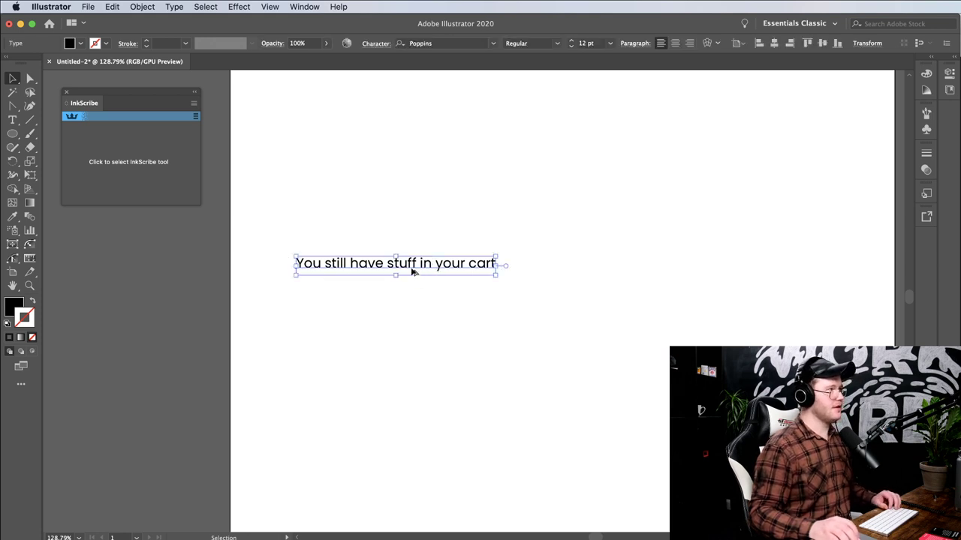
left_click_drag(412, 271, 410, 243)
double_click(410, 243)
triple_click(404, 242)
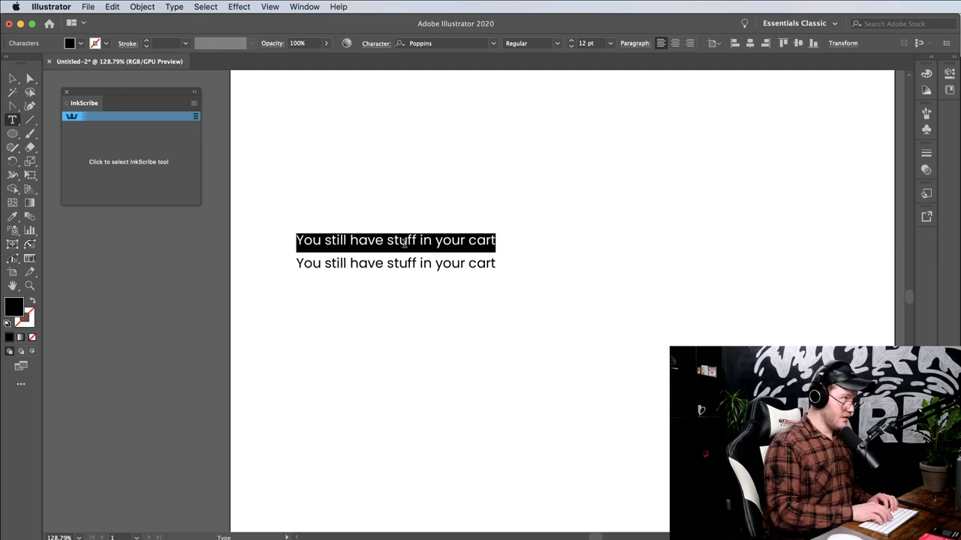
type("Y")
type("Ad")
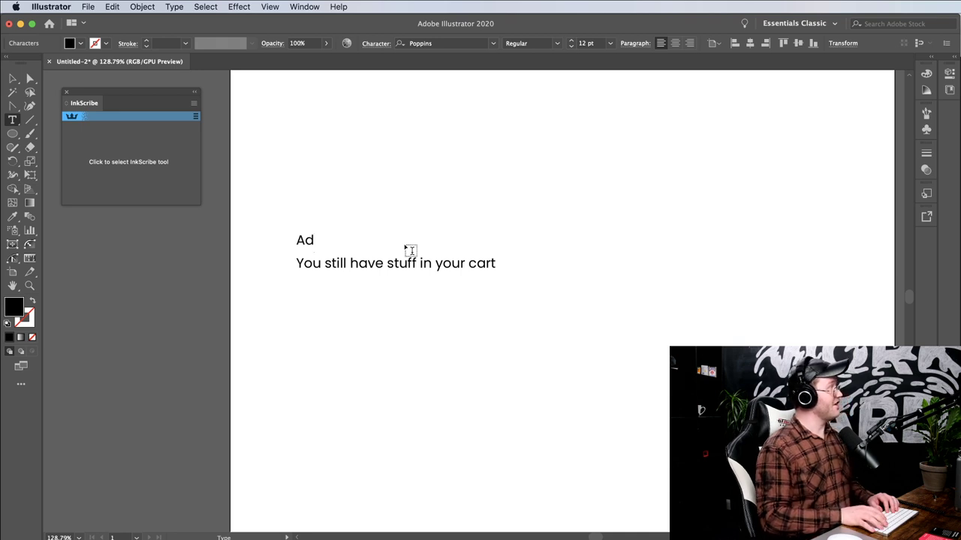
key("BackSpace")
key("BackSpace")
type("Adon")
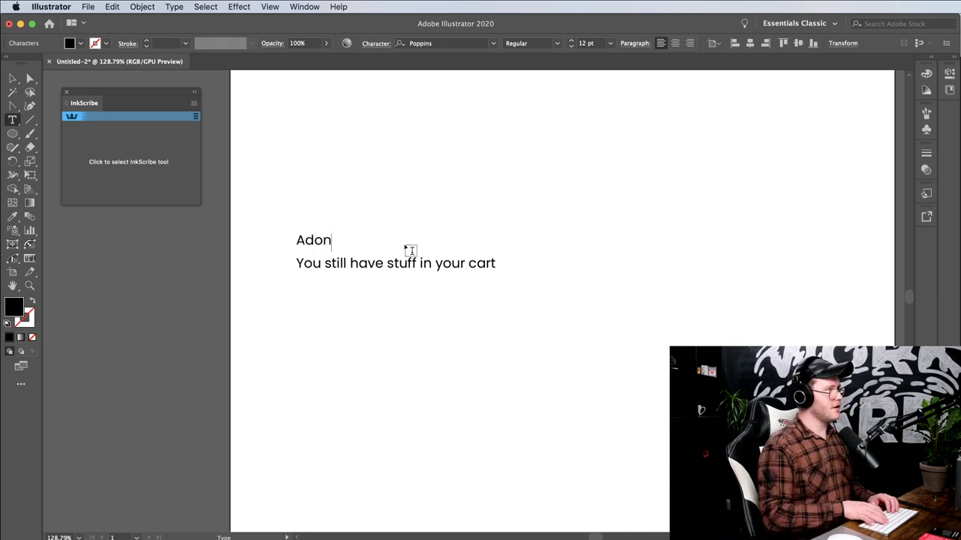
key("BackSpace")
key("BackSpace")
key("BackSpace")
type("ban")
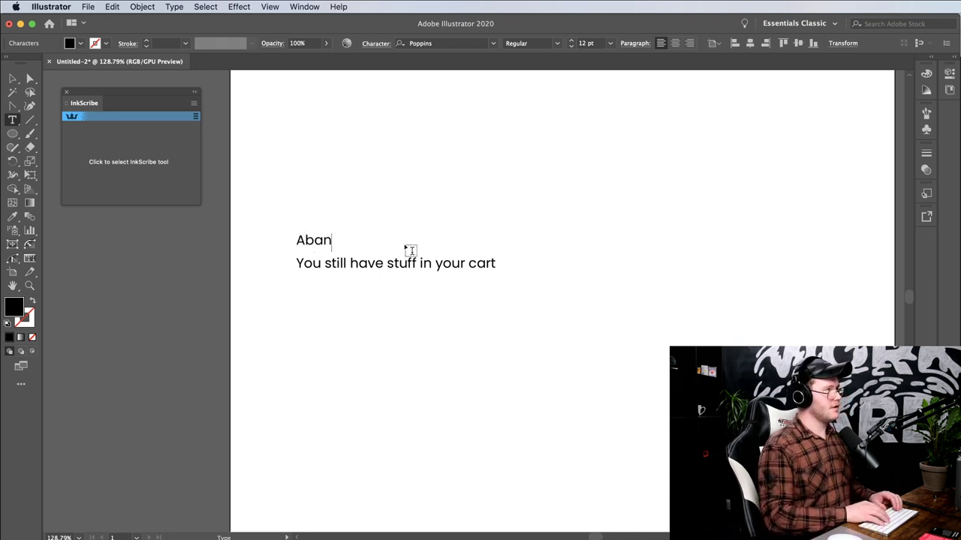
type("doned Cart Email")
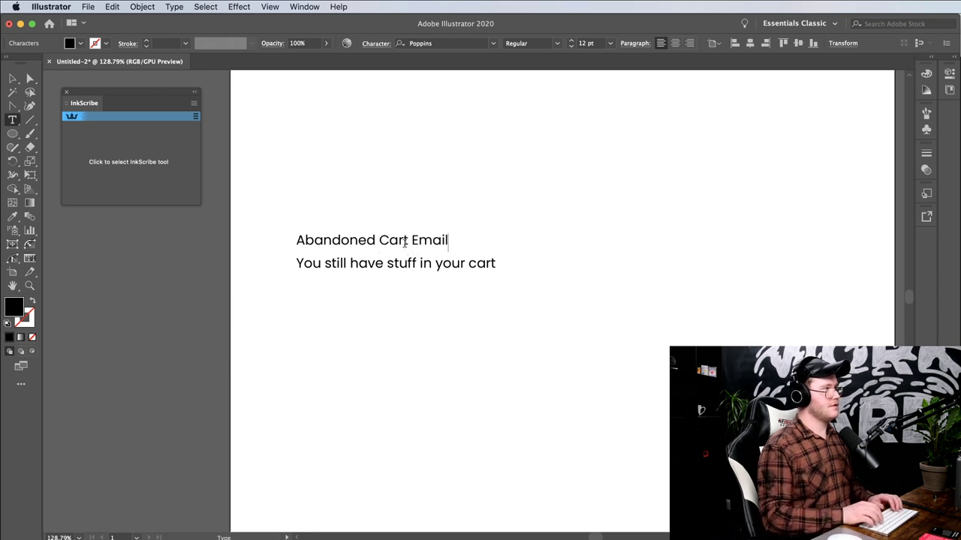
key("Escape")
Color both text lines red and deselect them
left_click_drag(501, 297, 363, 215)
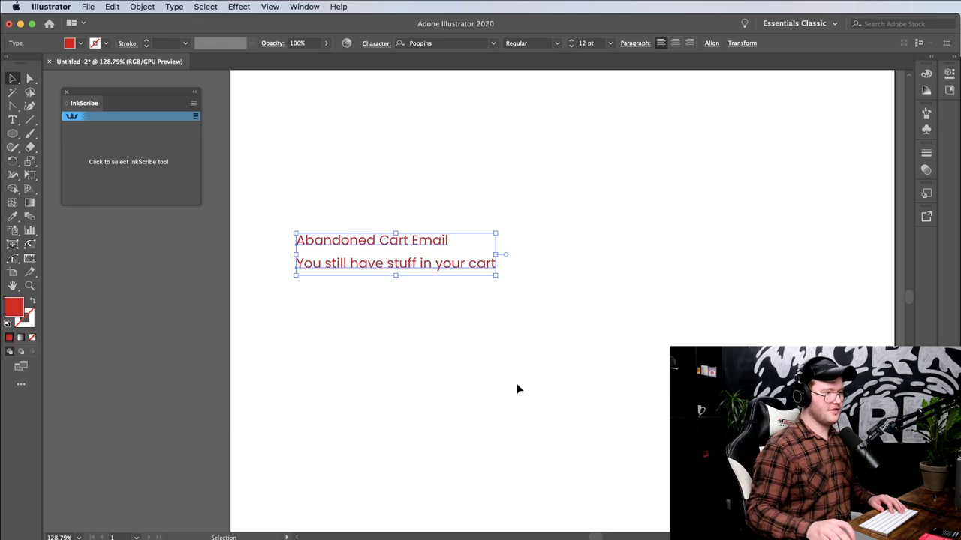
left_click(414, 360)
Replace the lower line's wording with "Don't miss out on any of these amazing opportunities"
left_click(491, 265)
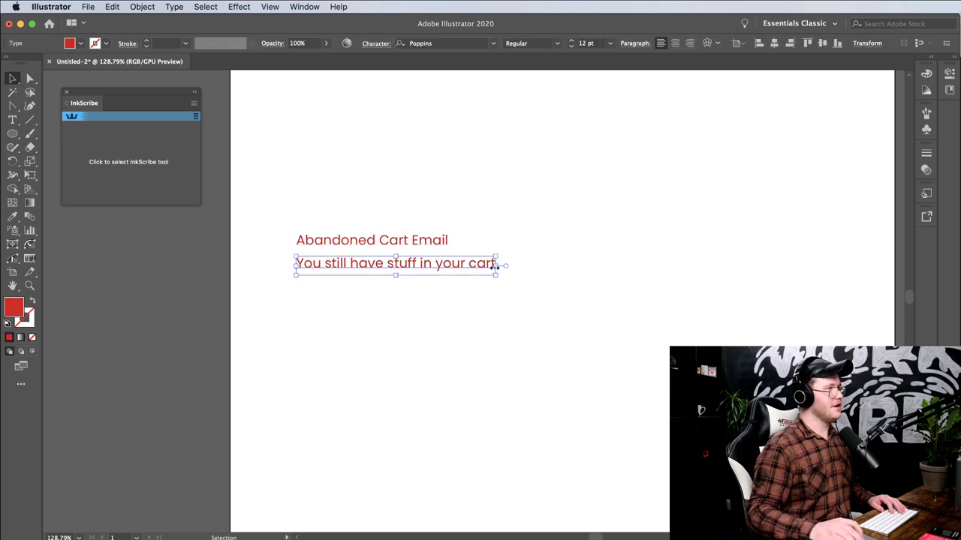
double_click(482, 263)
key("super+a")
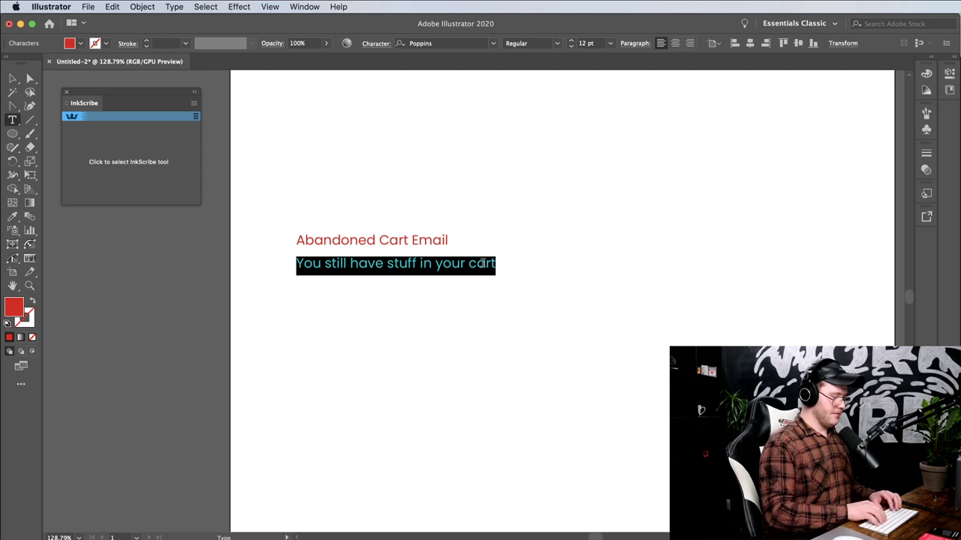
type("Don't miss out of")
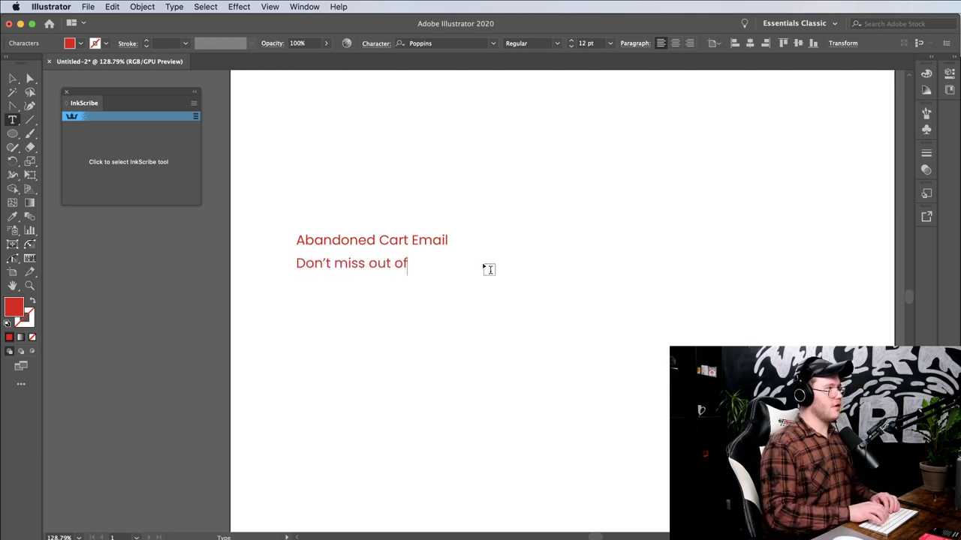
key("BackSpace")
type("n any of thes")
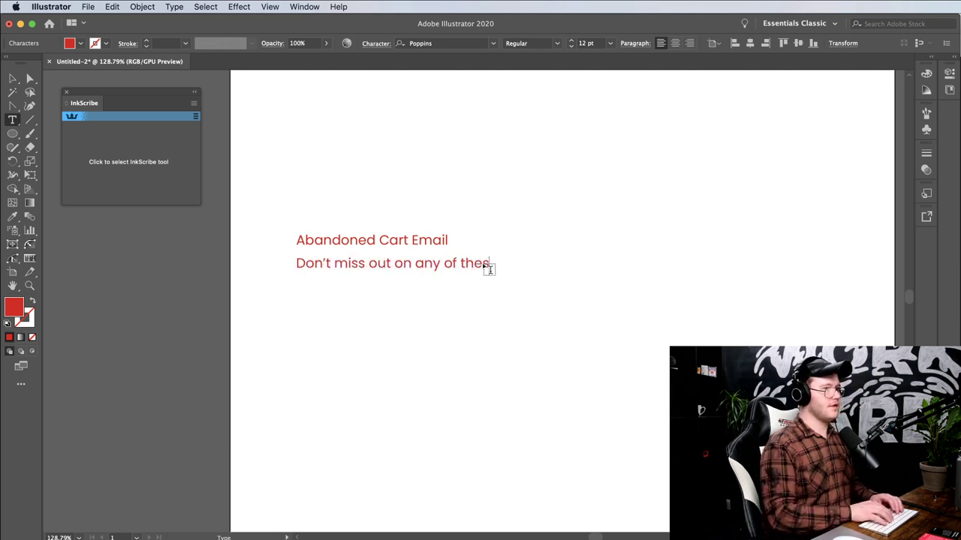
type("e amazing ")
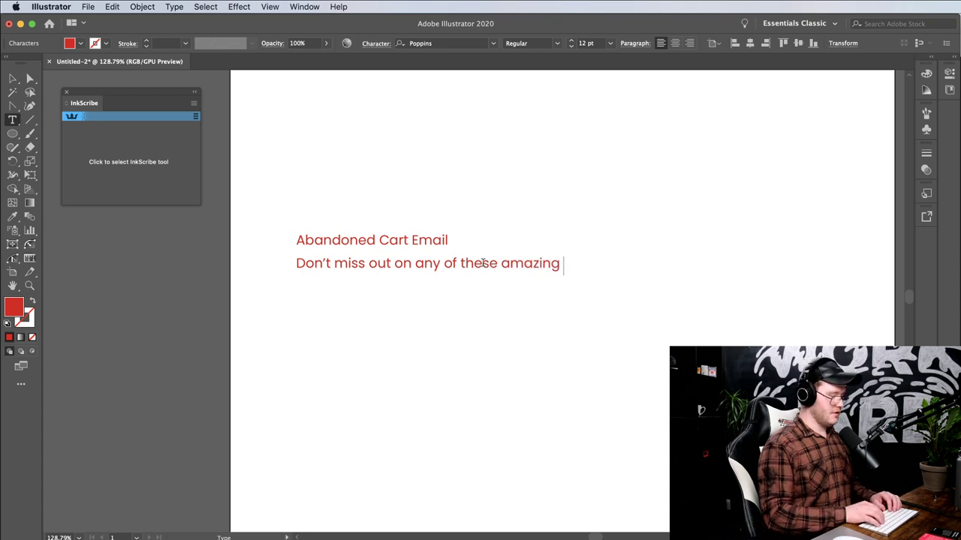
type("oppor")
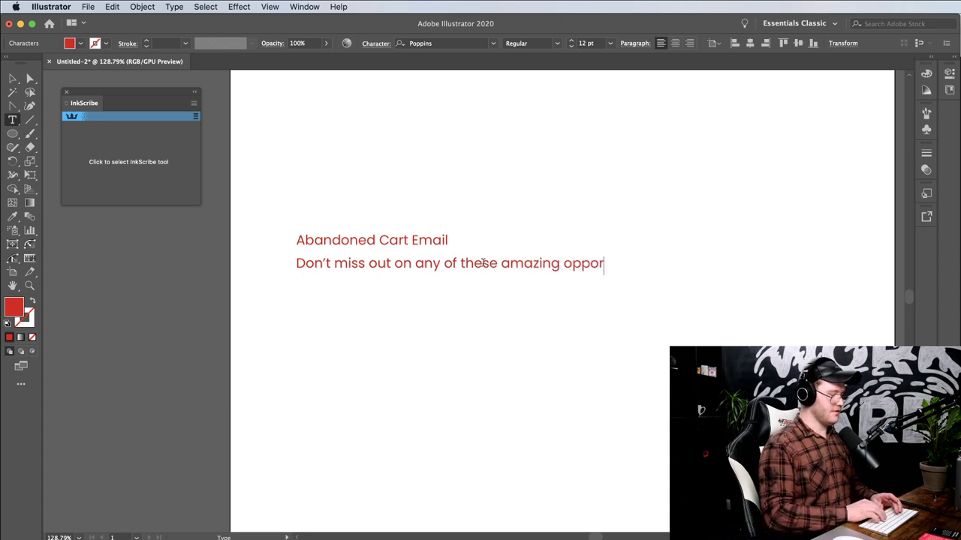
type("tunities")
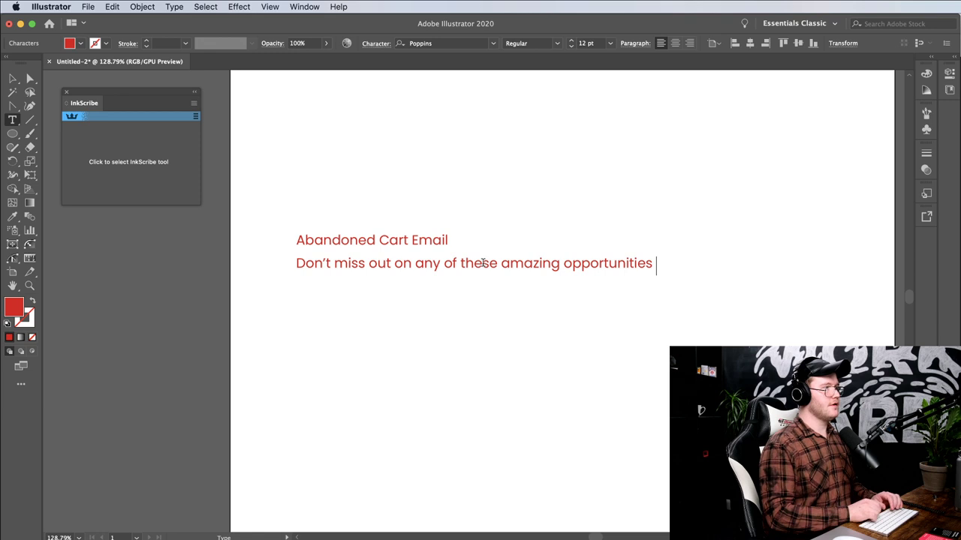
key("Escape")
Give the "Abandoned Cart Email" heading a bolder Poppins weight
left_click(445, 241)
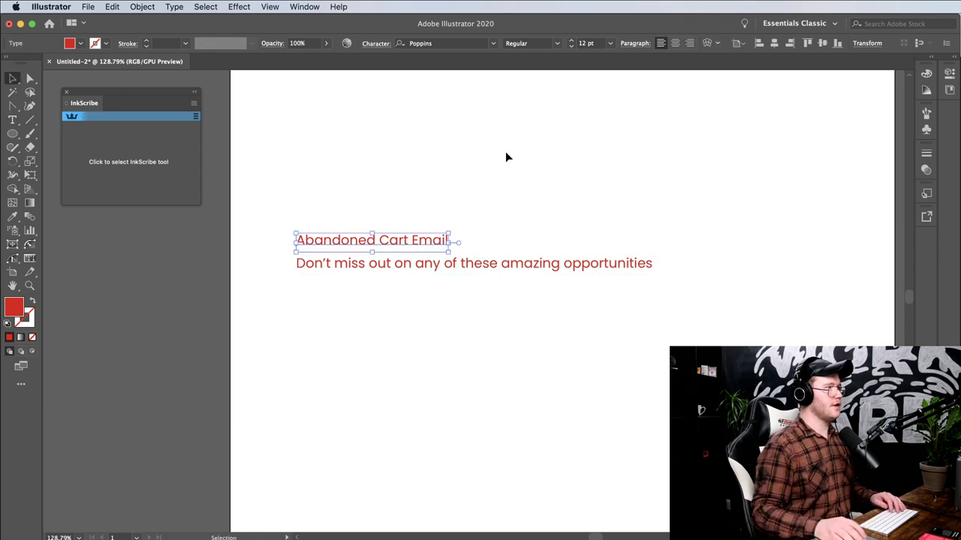
left_click(556, 42)
left_click(532, 182)
left_click(568, 163)
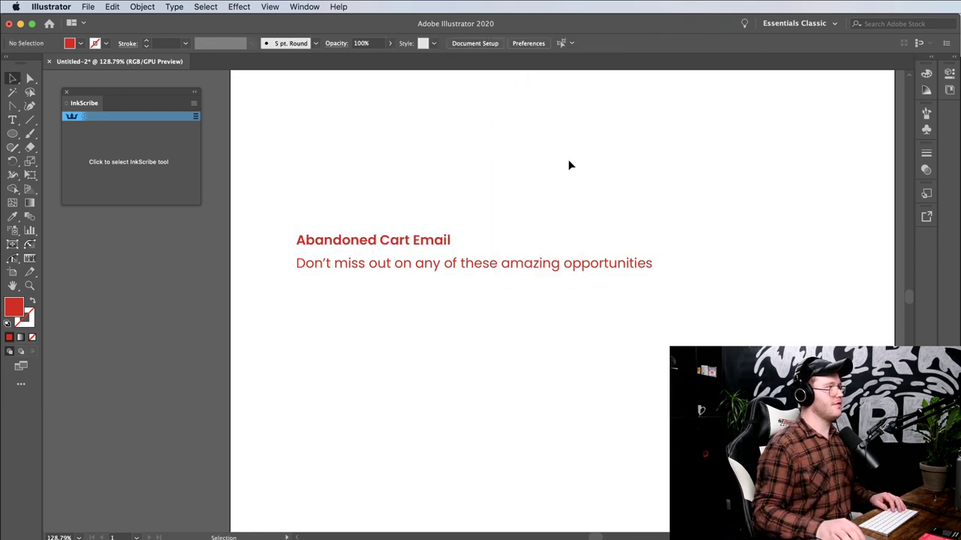
Enlarge the "Abandoned Cart Email" heading and shift the sentence below it slightly to the right
left_click_drag(494, 212, 403, 248)
left_click_drag(455, 232, 534, 178)
left_click(531, 188)
left_click_drag(422, 261, 435, 265)
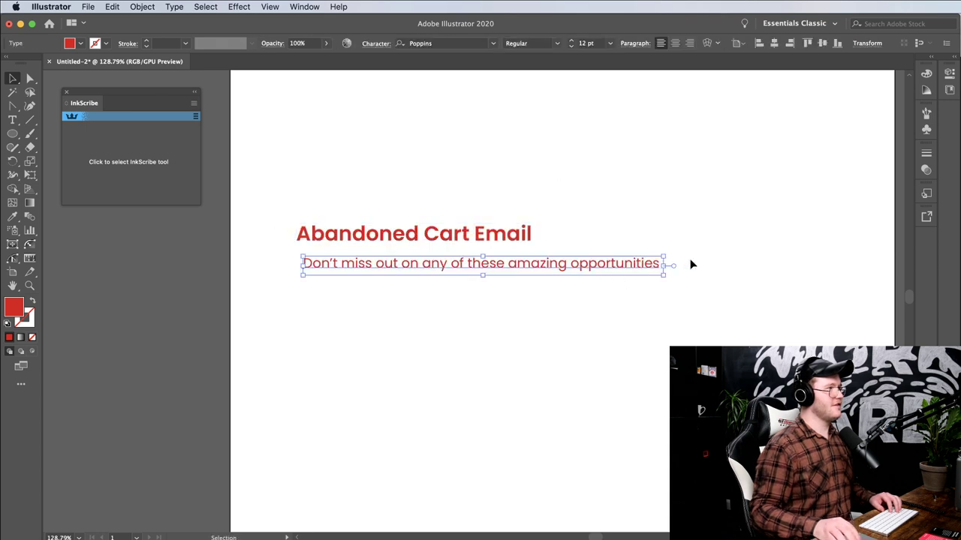
Extend the sentence below the heading with "to buy your Tamagotchi Activist"
double_click(654, 267)
key("super+a")
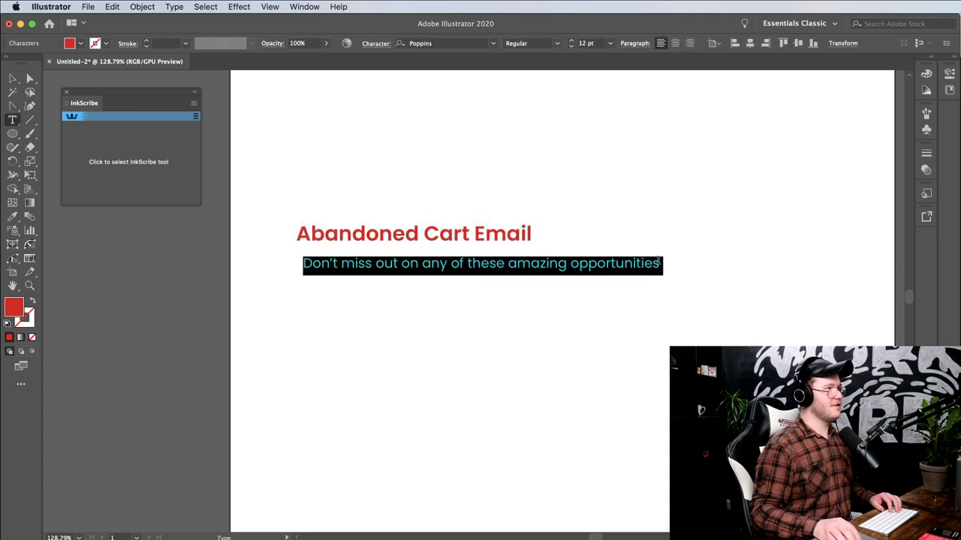
left_click(657, 263)
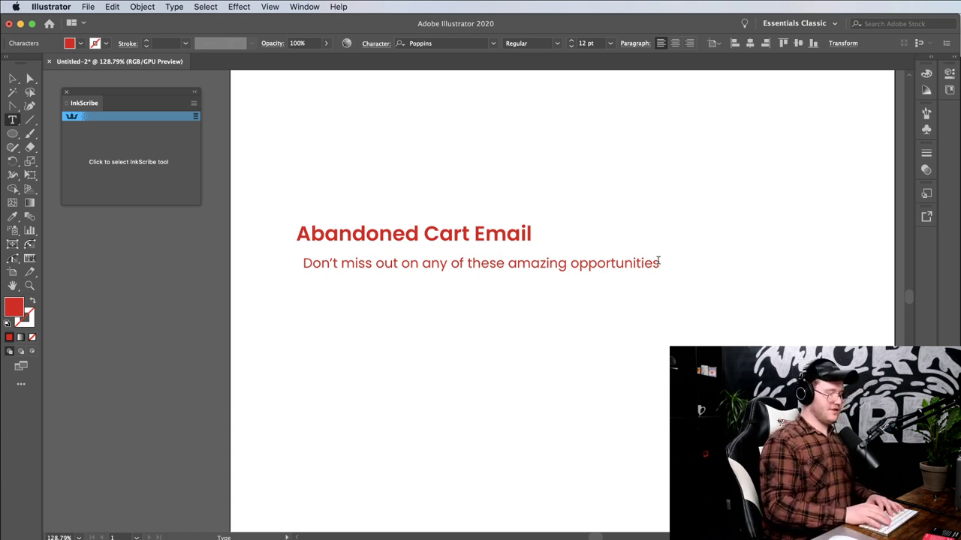
type("to by")
key("BackSpace")
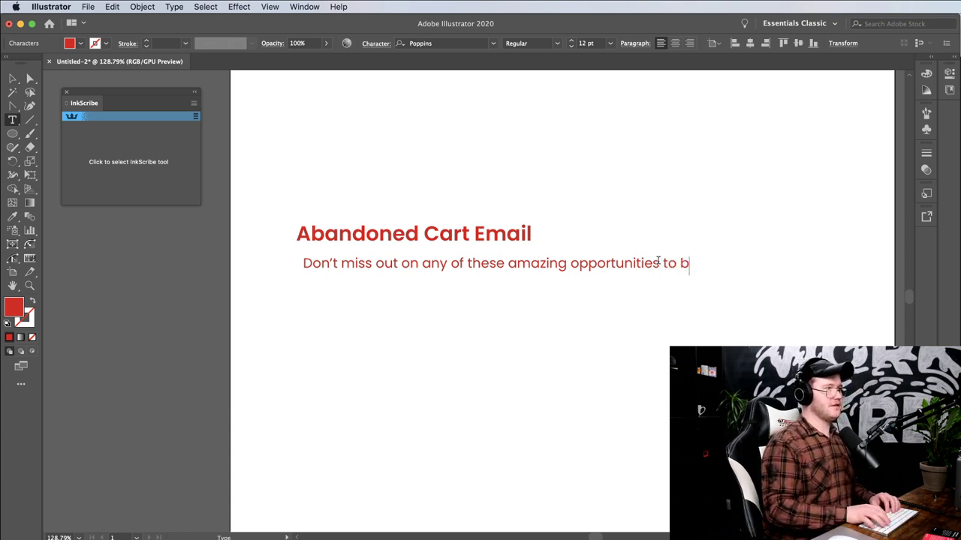
type("uy your")
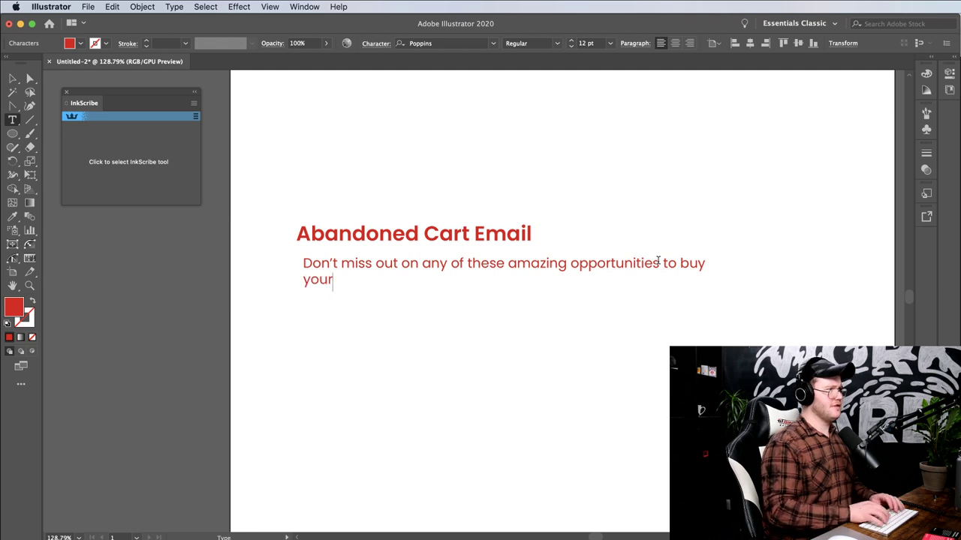
type(" An")
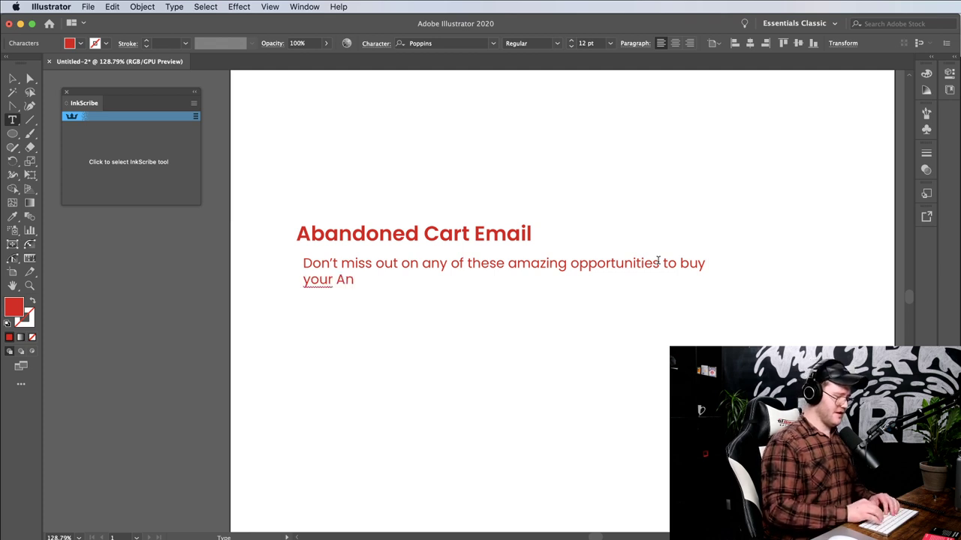
key("BackSpace")
key("BackSpace")
type("Tama")
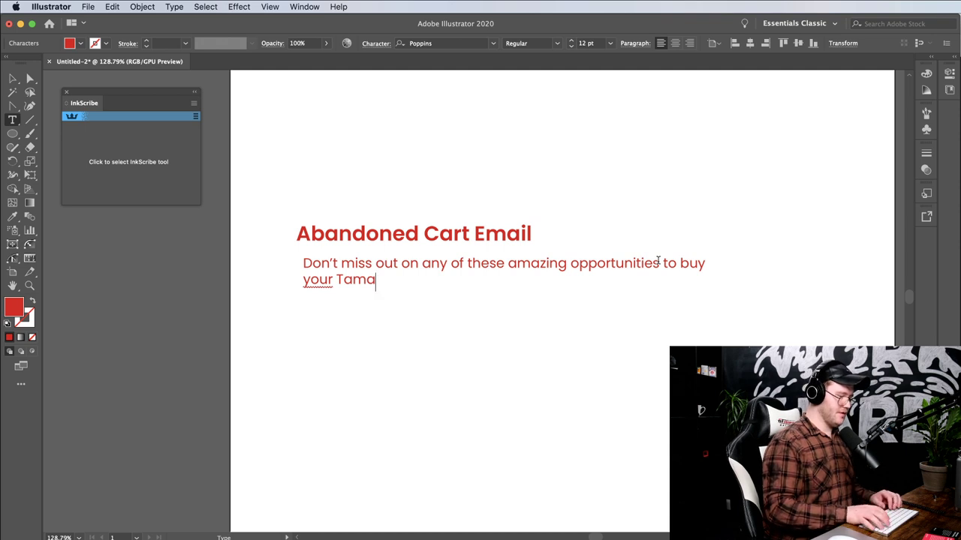
type("gotchi ")
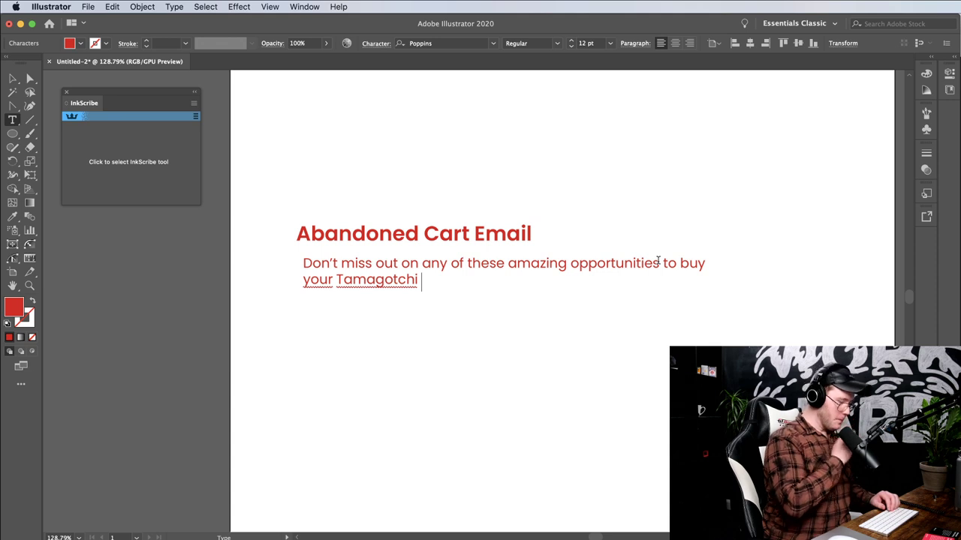
type("Activist")
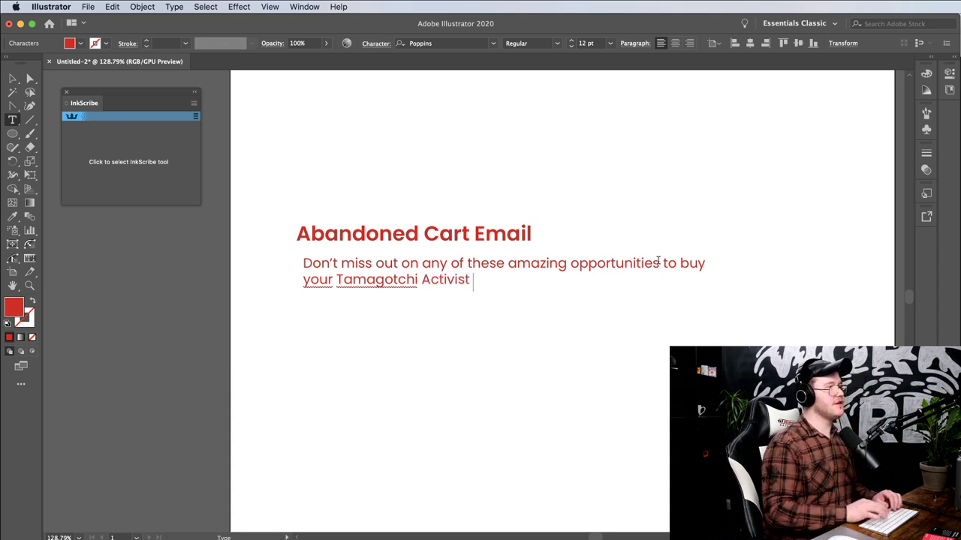
Finish the sentence below the heading with "shirts!"
type(" t")
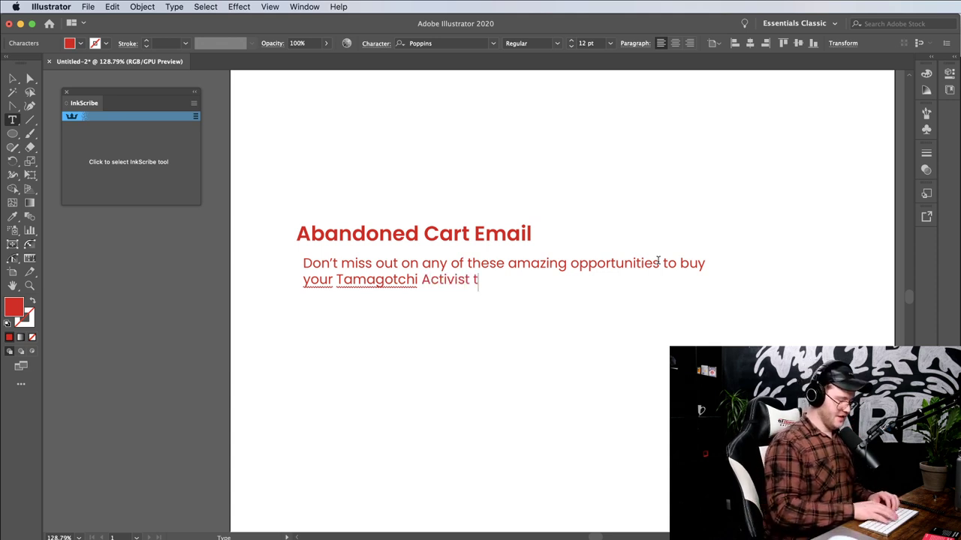
type("-s")
key("BackSpace")
key("BackSpace")
key("BackSpace")
type("T")
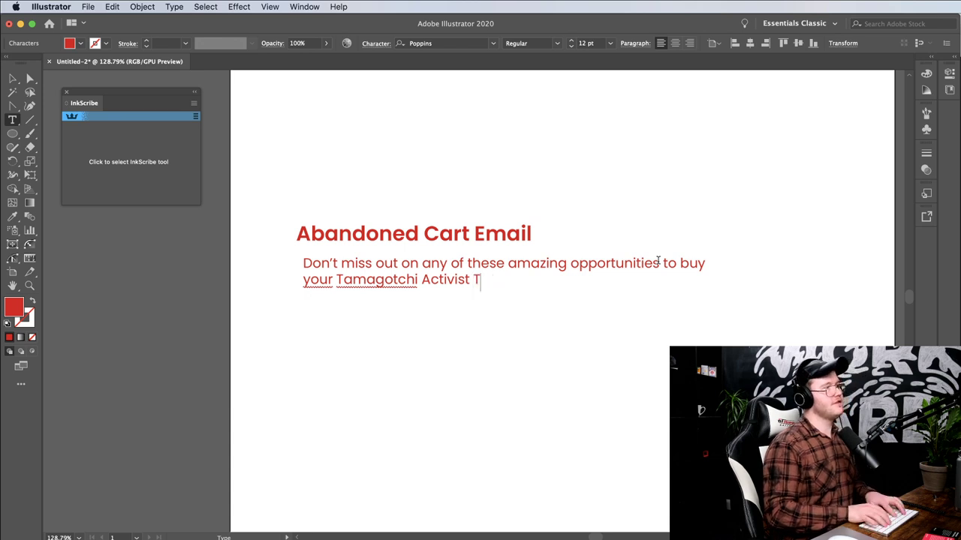
type("O")
key("BackSpace")
key("BackSpace")
type("shirt")
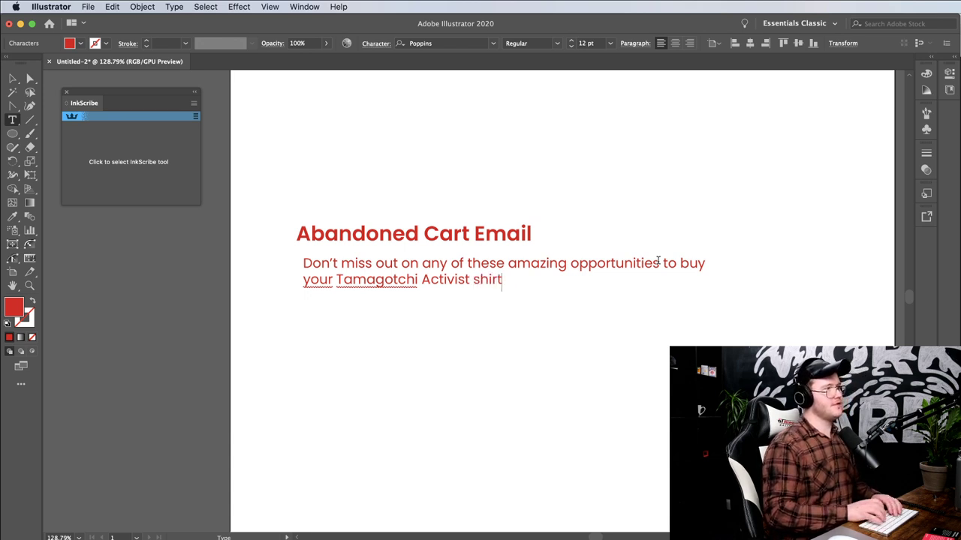
type("s!")
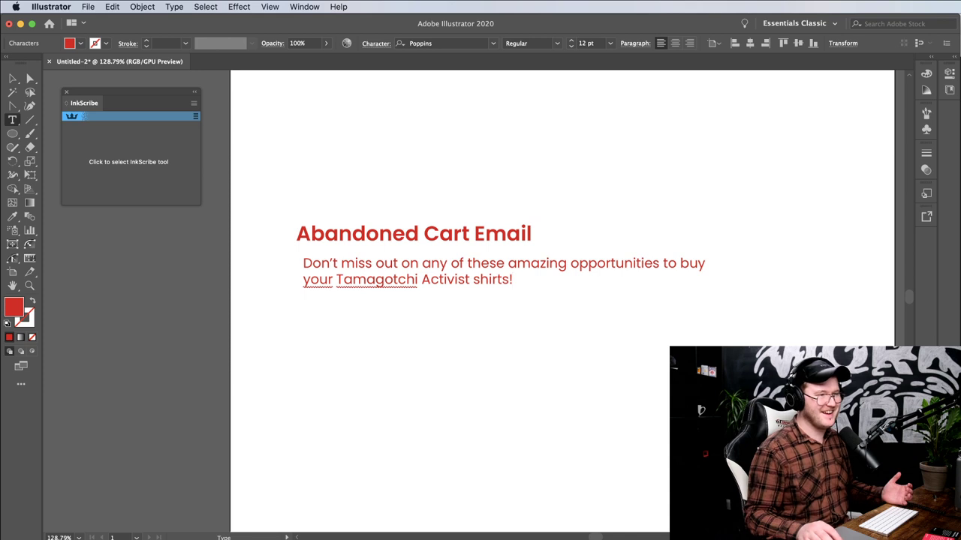
key("super+Tab")
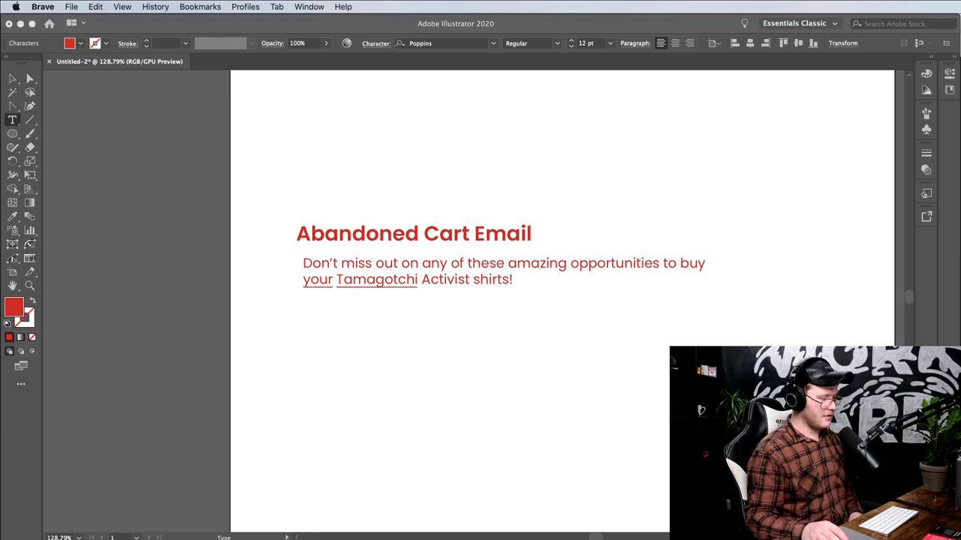
key("super+Tab")
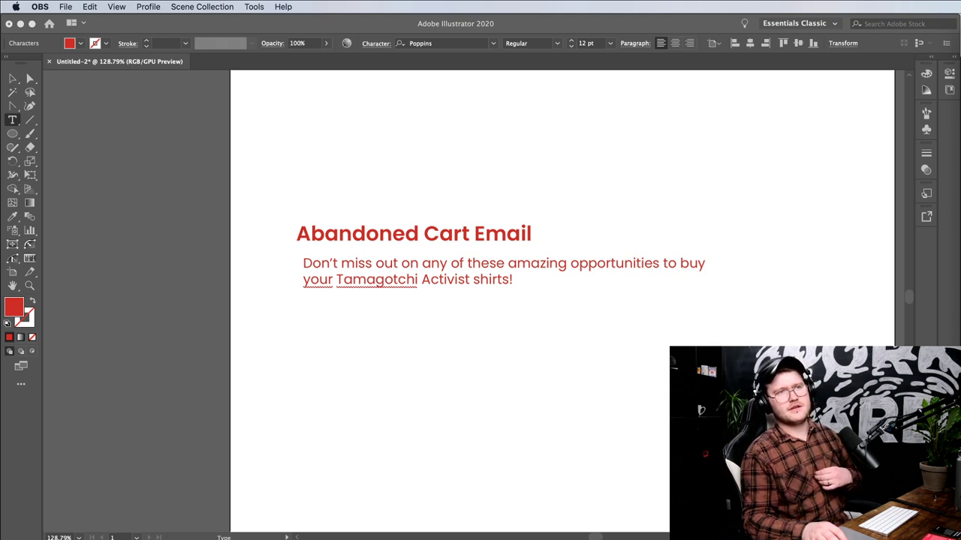
left_click(592, 334)
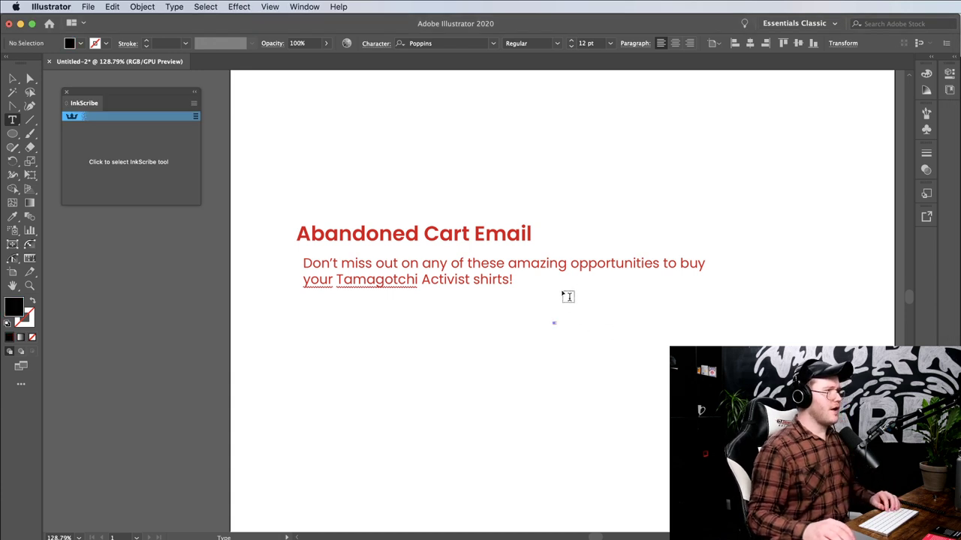
key("super+z")
key("t")
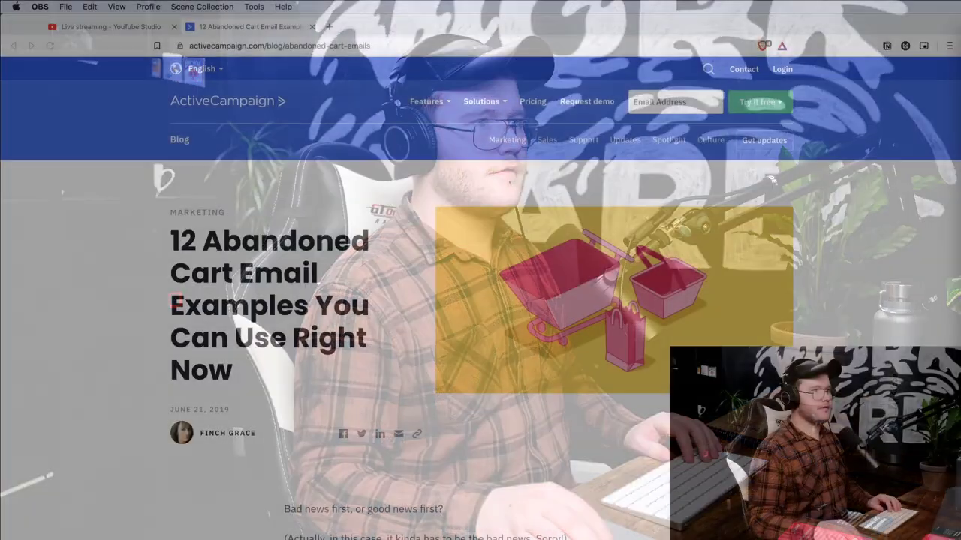
Read through the ActiveCampaign article on abandoned cart emails, examining how its headings and body text are set
scroll(421, 385, "down", 5)
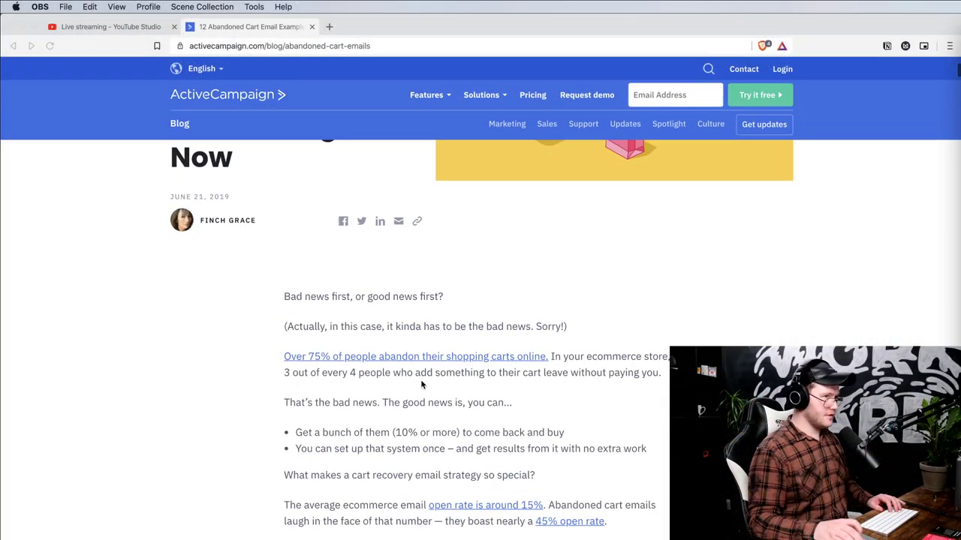
scroll(590, 446, "down", 6)
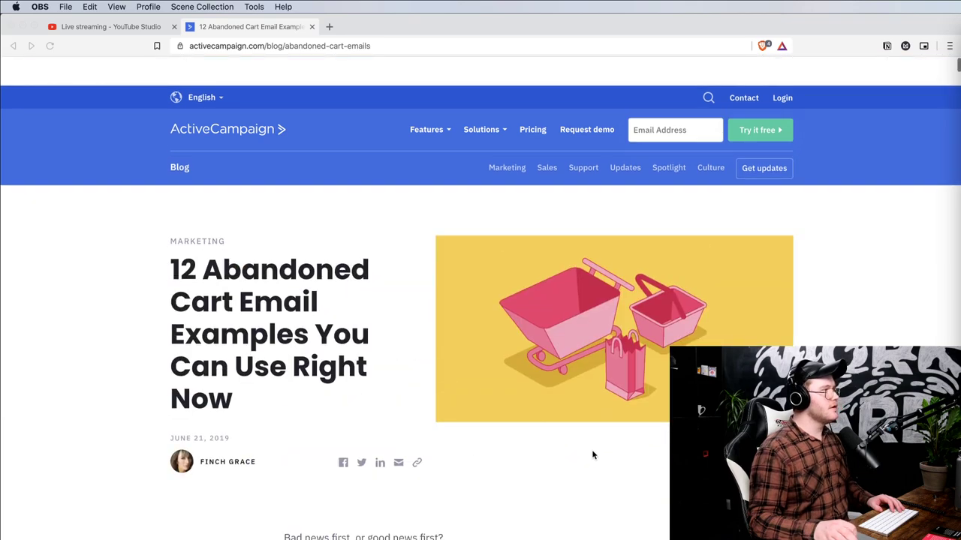
scroll(591, 450, "down", 18)
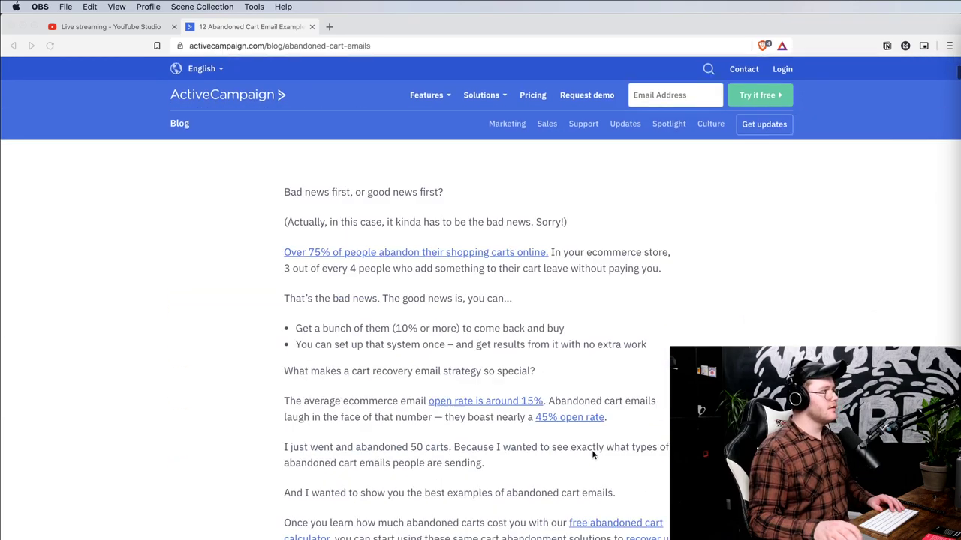
scroll(591, 455, "down", 20)
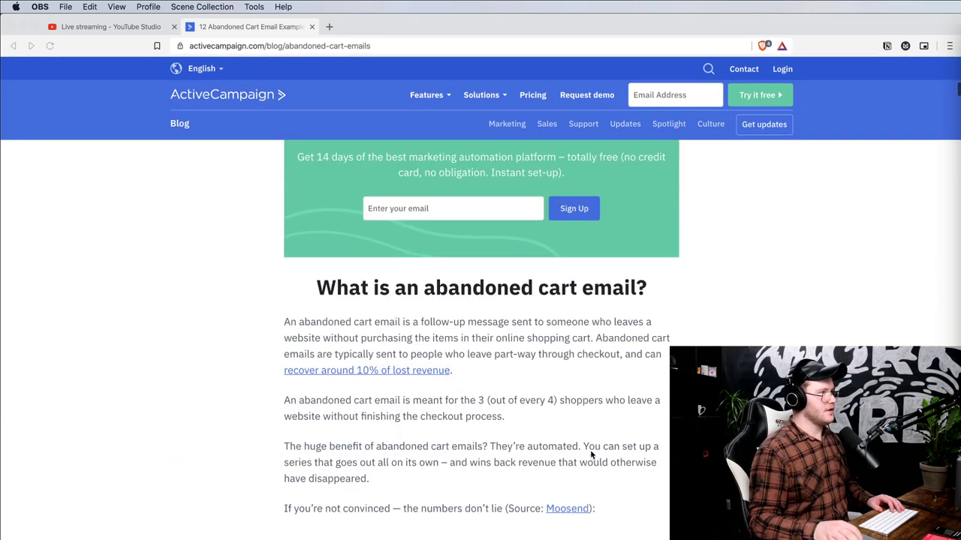
scroll(590, 455, "down", 1)
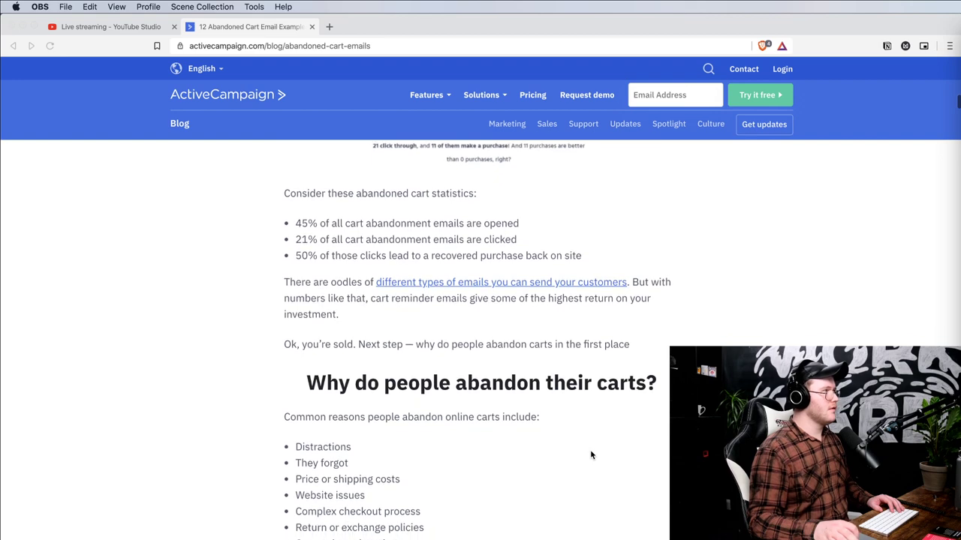
scroll(591, 454, "down", 20)
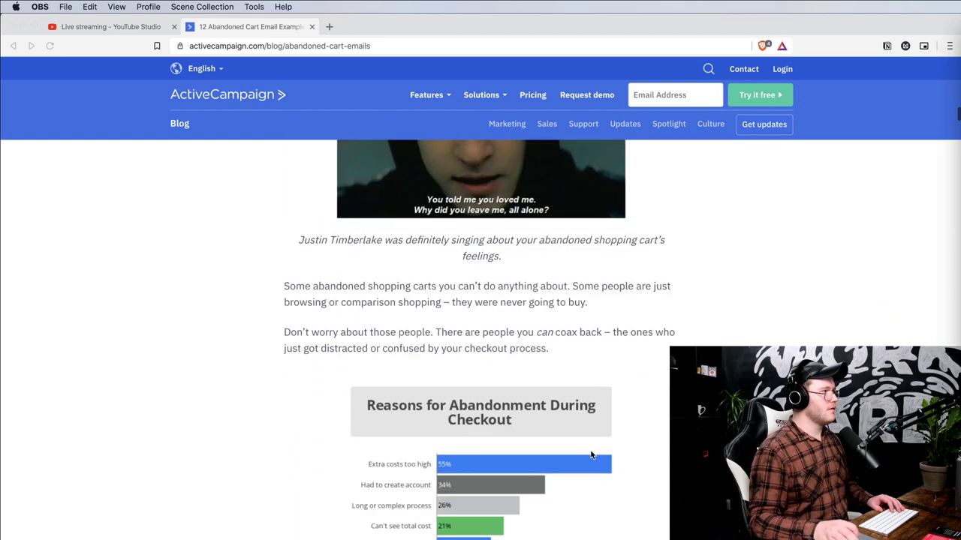
scroll(591, 455, "down", 20)
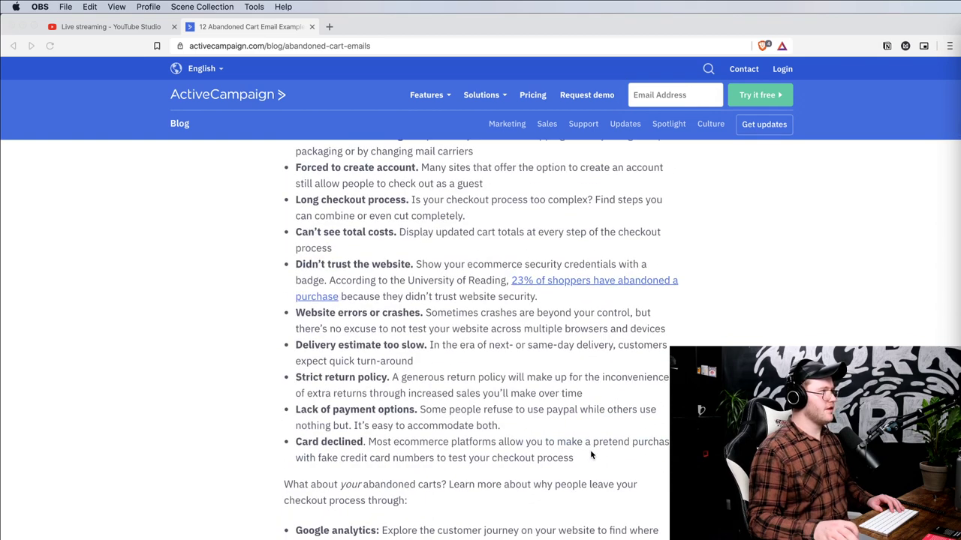
scroll(590, 455, "down", 12)
scroll(591, 455, "down", 10)
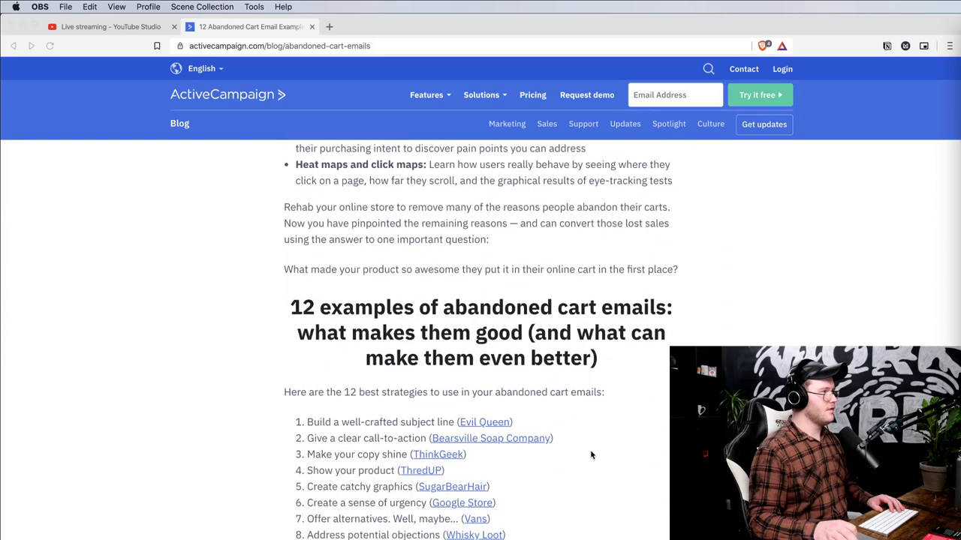
scroll(589, 450, "down", 15)
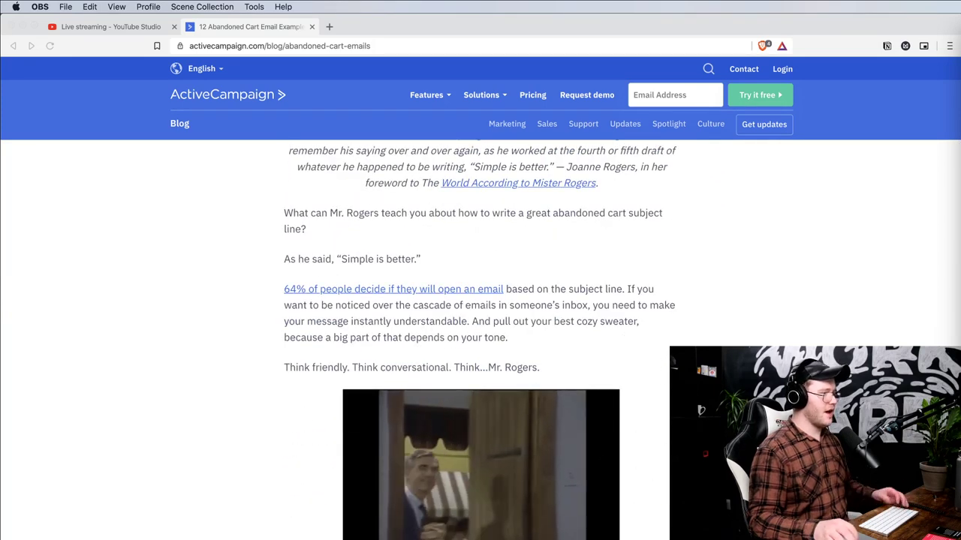
Switch back to Illustrator and shift the sentence slightly left to align it with the "Abandoned Cart Email" heading
key("super+Tab")
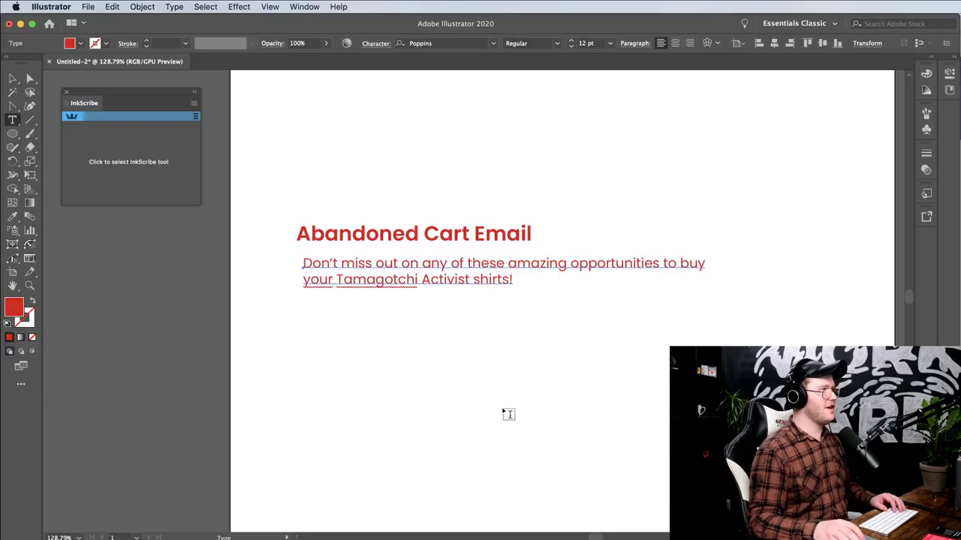
key("Escape")
left_click(398, 306)
left_click_drag(409, 278, 401, 280)
left_click(422, 355)
key("z")
left_click_drag(469, 309, 488, 352)
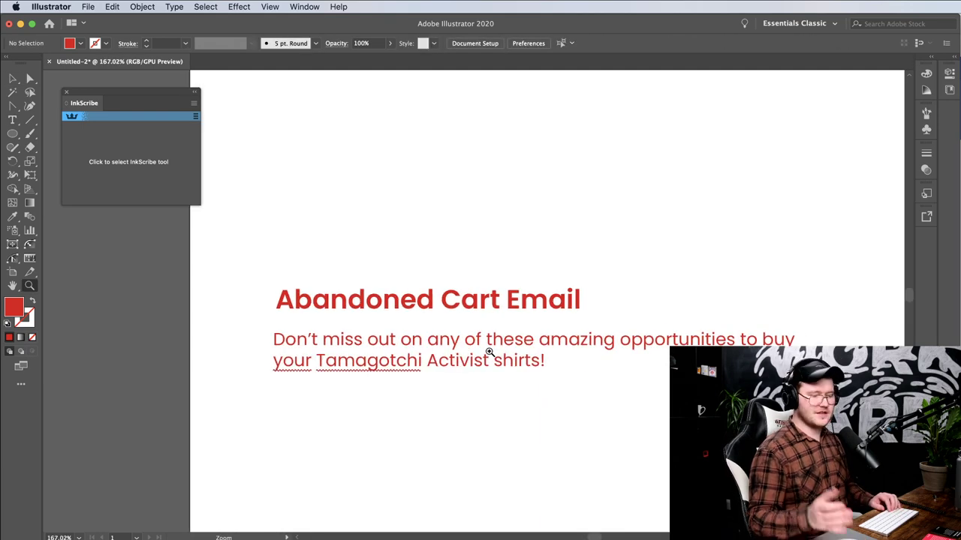
Delete the "Abandoned Cart Email" heading together with the sentence below it, and switch to the Brave browser
key("v")
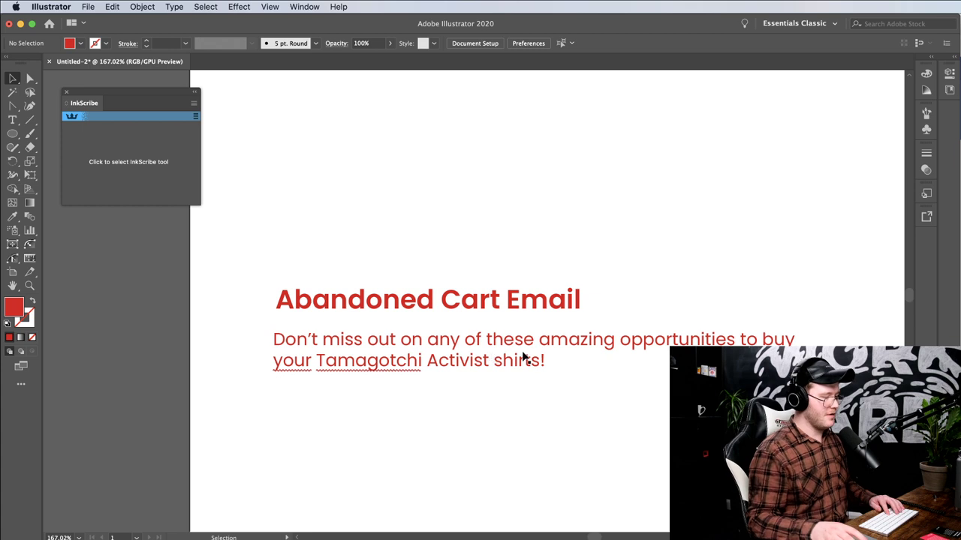
left_click_drag(609, 388, 337, 237)
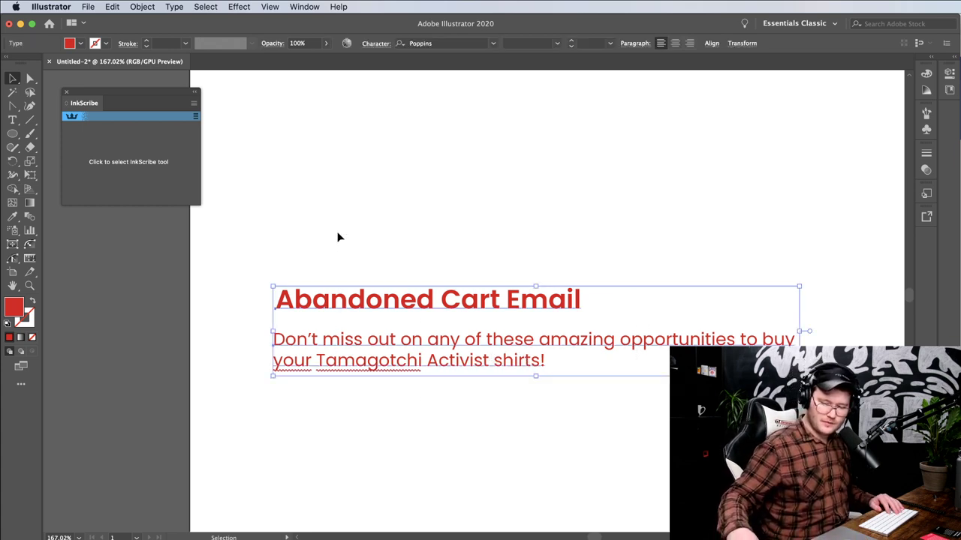
left_click(556, 411)
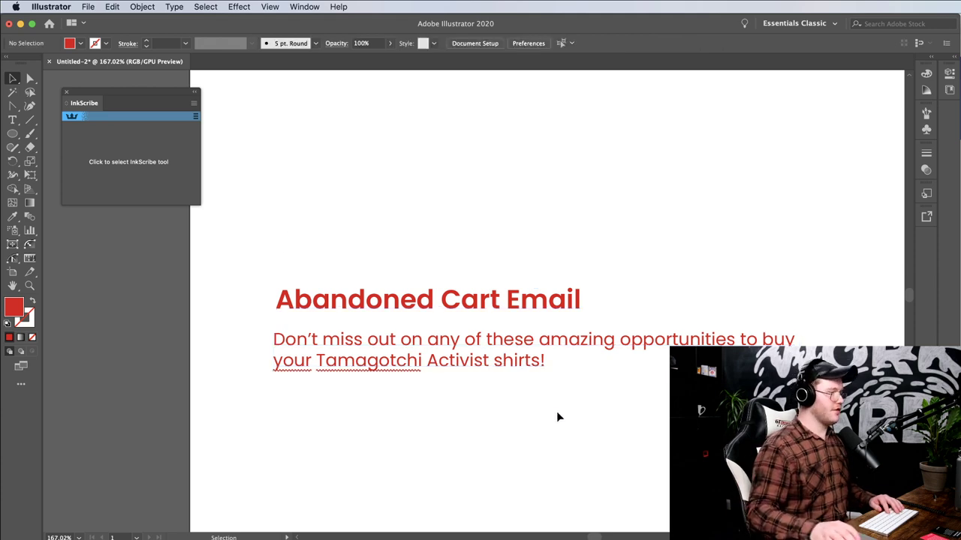
left_click_drag(556, 411, 393, 232)
key("Delete")
key("super+minus")
key("super+minus")
key("super+minus")
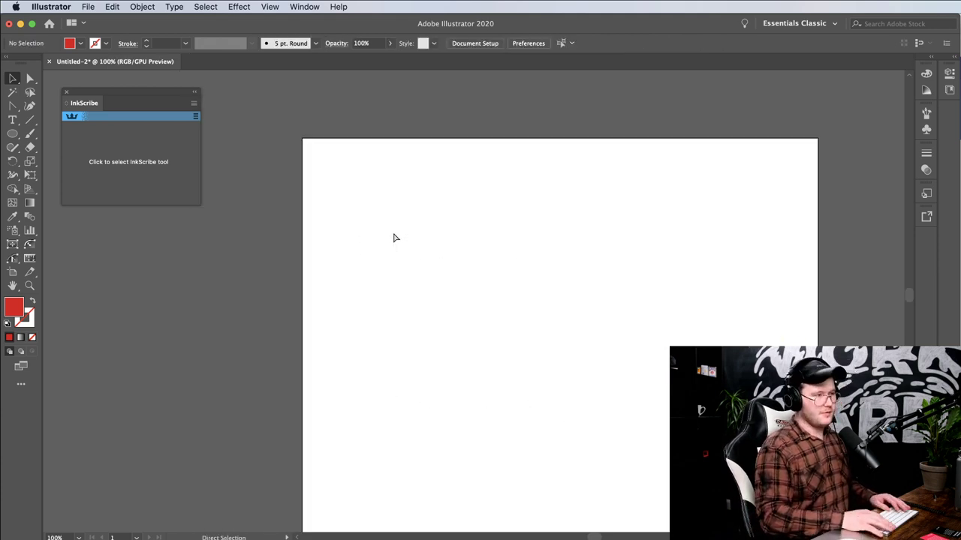
key("space")
left_click_drag(427, 260, 295, 178)
left_click_drag(541, 326, 539, 269)
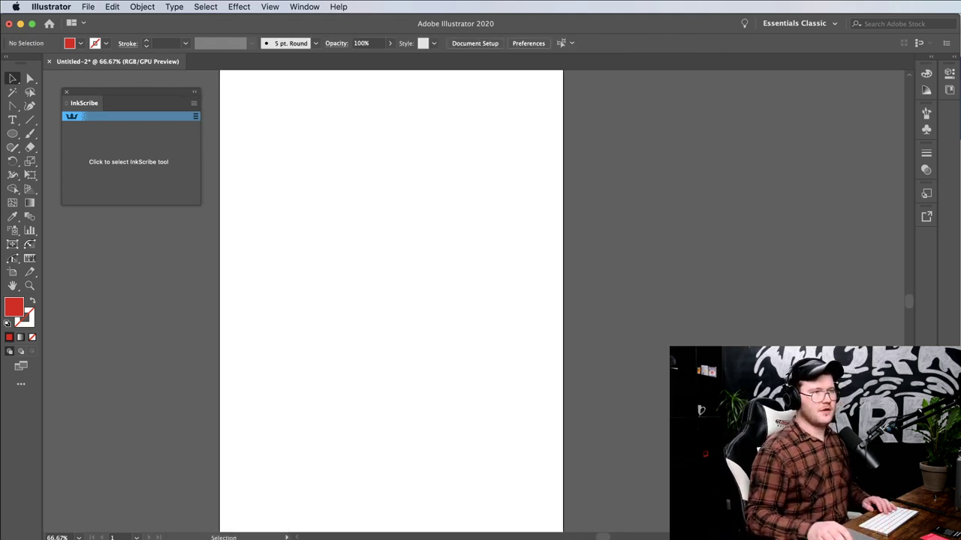
key("super+Tab")
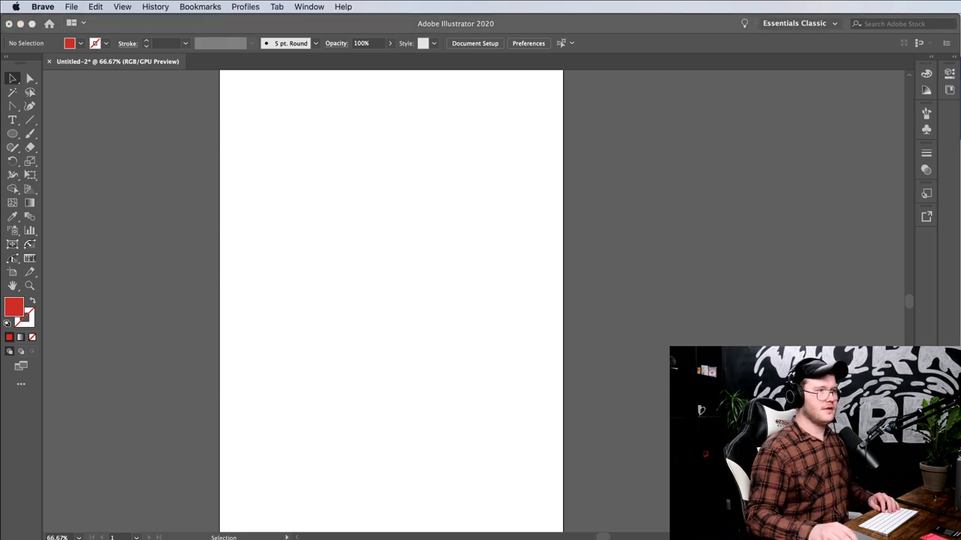
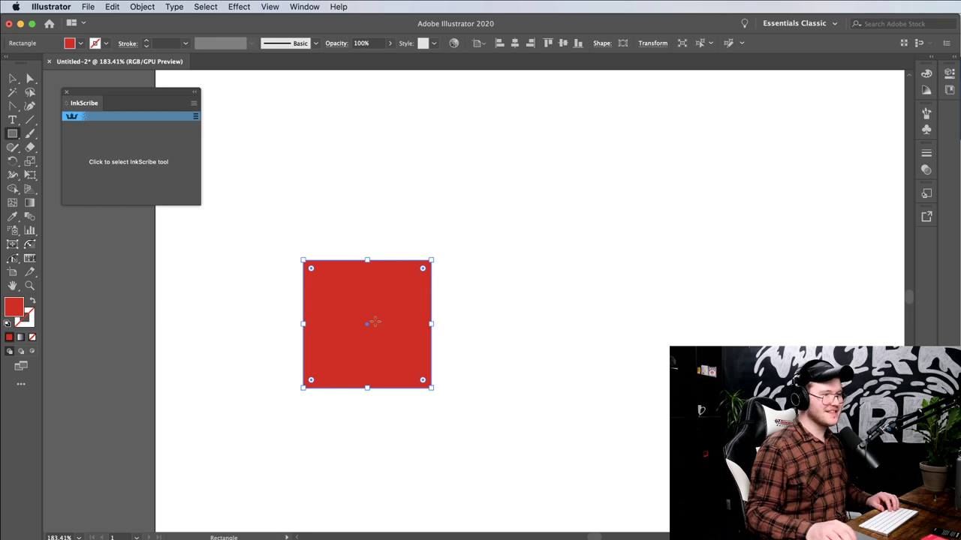
Round all four corners of the red square generously
key("a")
left_click_drag(422, 269, 396, 299)
key("v")
left_click(479, 296)
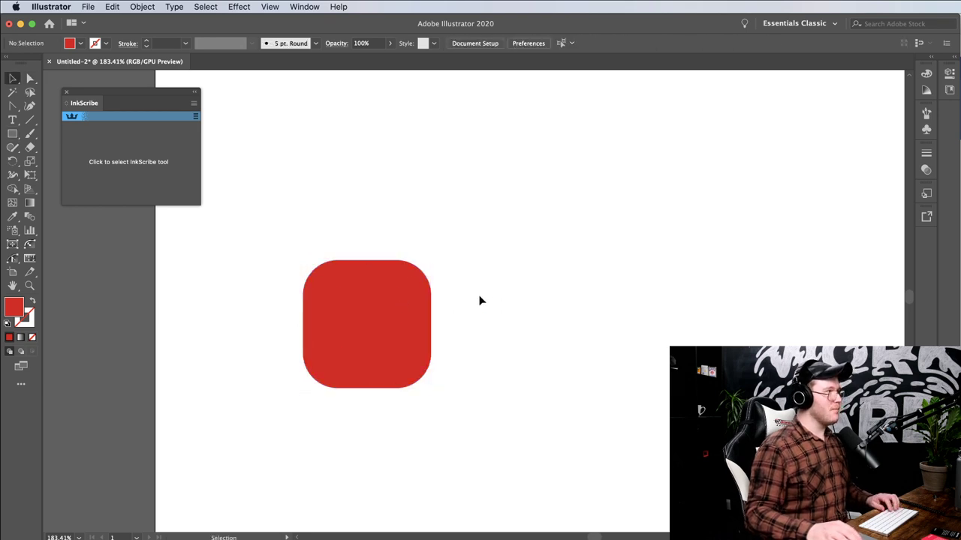
Change the rounded square to an unfilled black outline with a 9 pt stroke
left_click_drag(479, 296, 428, 322)
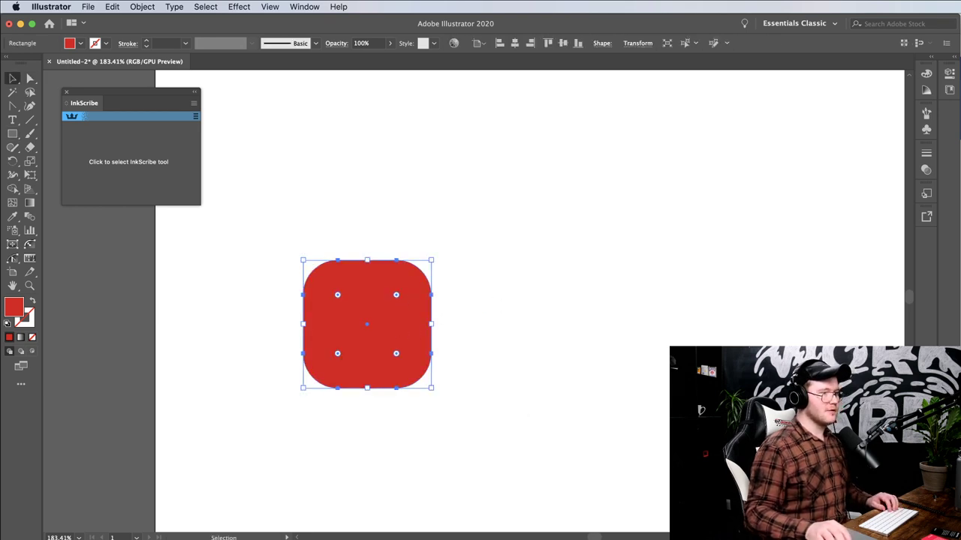
key("super+z")
key("shift+x")
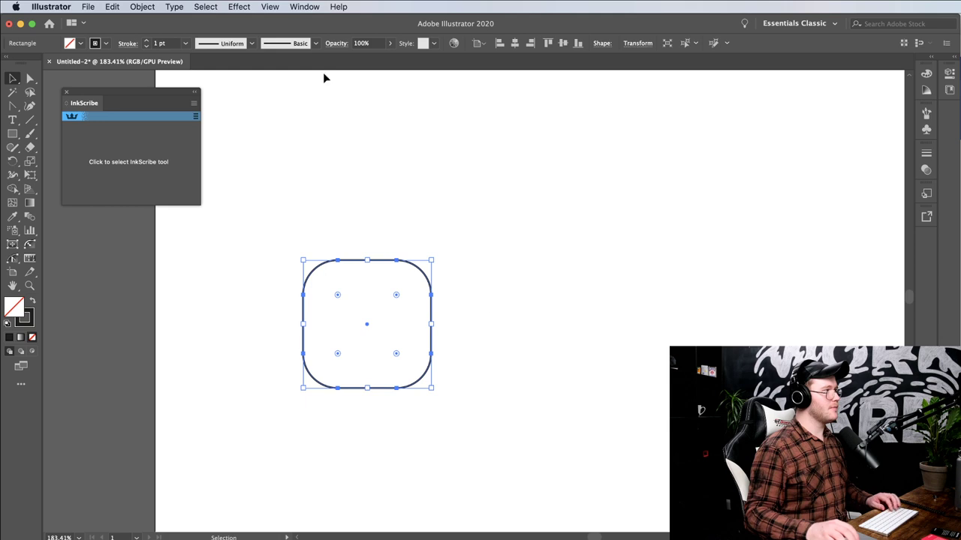
left_click(146, 40)
left_click(146, 41)
left_click(147, 41)
left_click(147, 40)
left_click(147, 40)
left_click(146, 40)
left_click(146, 40)
left_click(146, 40)
left_click(537, 302)
Draw a solid black ellipse without a stroke, about 25.9 by 19.3 mm, in the lower part of the rounded square
key("space")
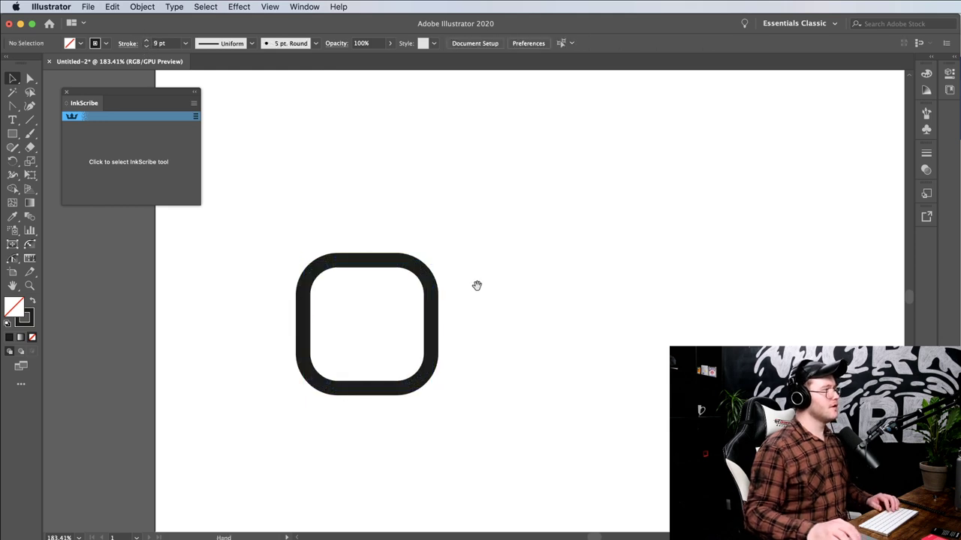
key("z")
left_click_drag(410, 285, 576, 314)
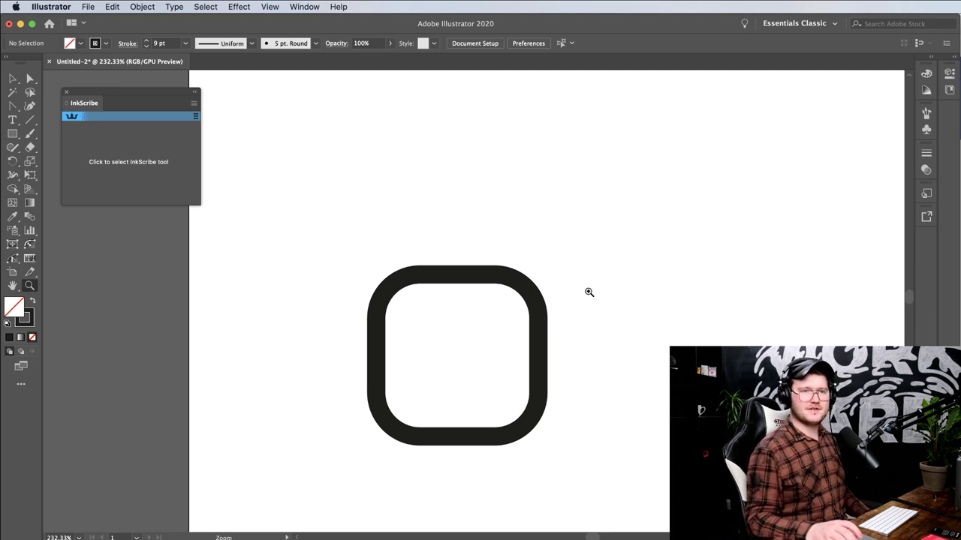
key("l")
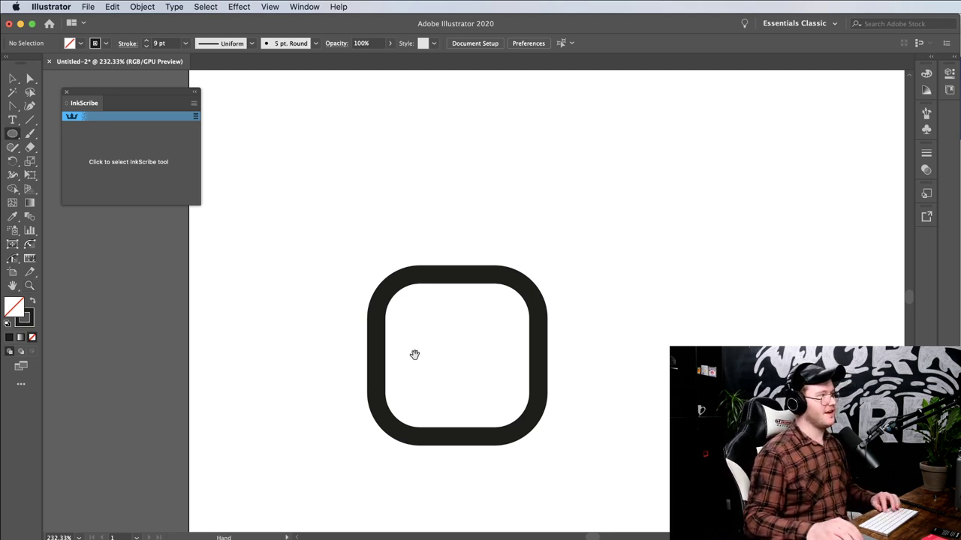
mouse_move(414, 354)
left_mouse_down()
mouse_move(372, 313)
mouse_move(489, 400)
left_mouse_up()
key("shift+x")
key("v")
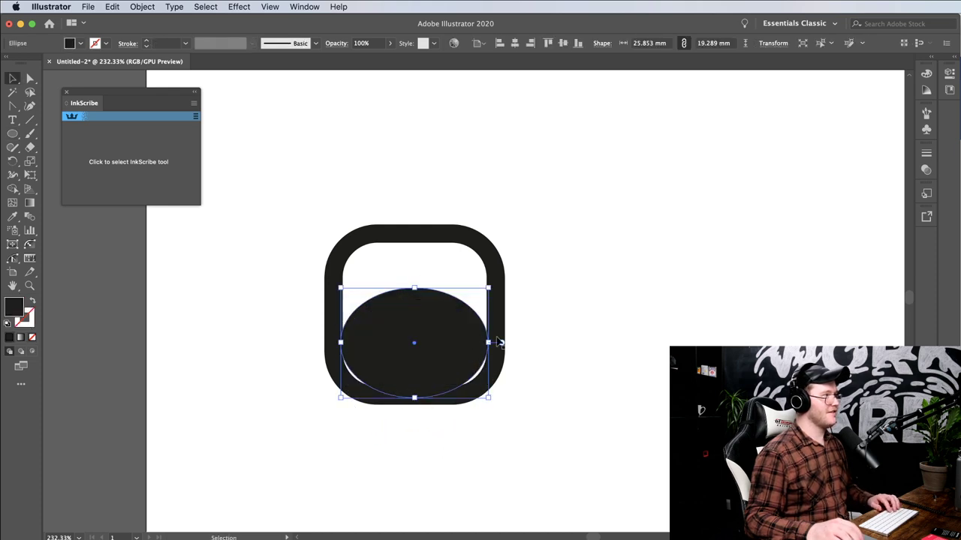
Narrow the black ellipse to about 20.9 mm, shrink it slightly overall and nudge it down inside the rounded square
left_click_drag(488, 342, 434, 330)
scroll(428, 317, "up", 3)
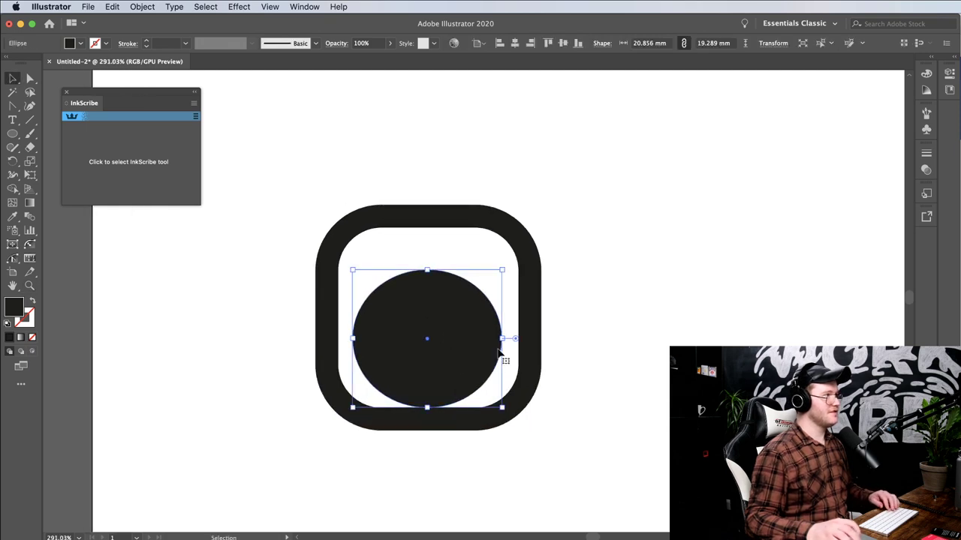
left_click_drag(502, 271, 496, 275)
left_click(628, 291)
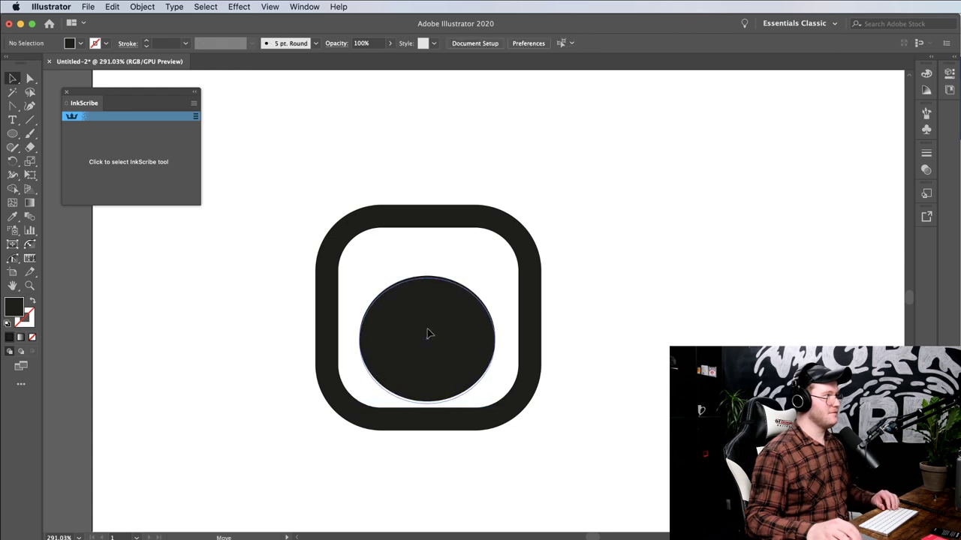
left_click_drag(428, 331, 428, 335)
left_click(641, 324)
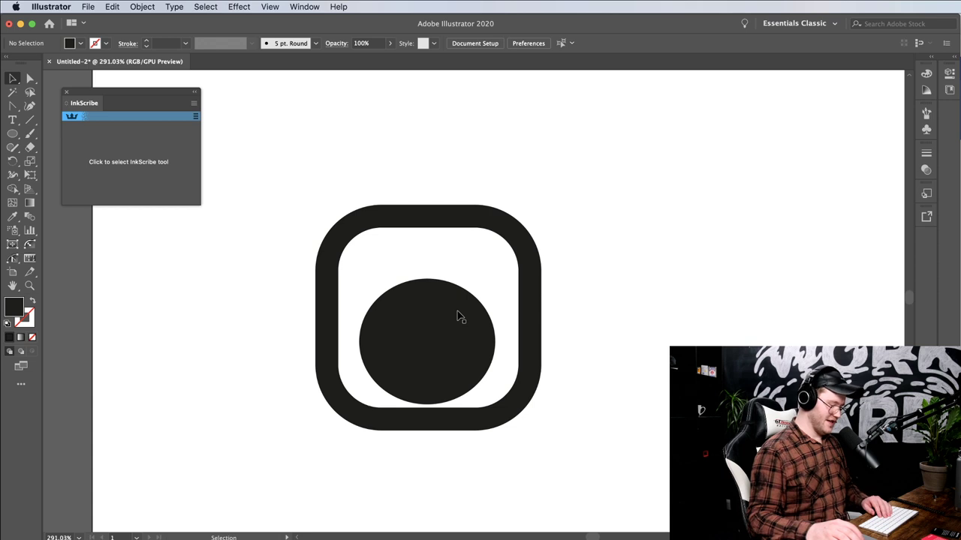
Draw a closed black triangle with the Pen tool, rising like an ear from the ellipse's upper-right edge
key("p")
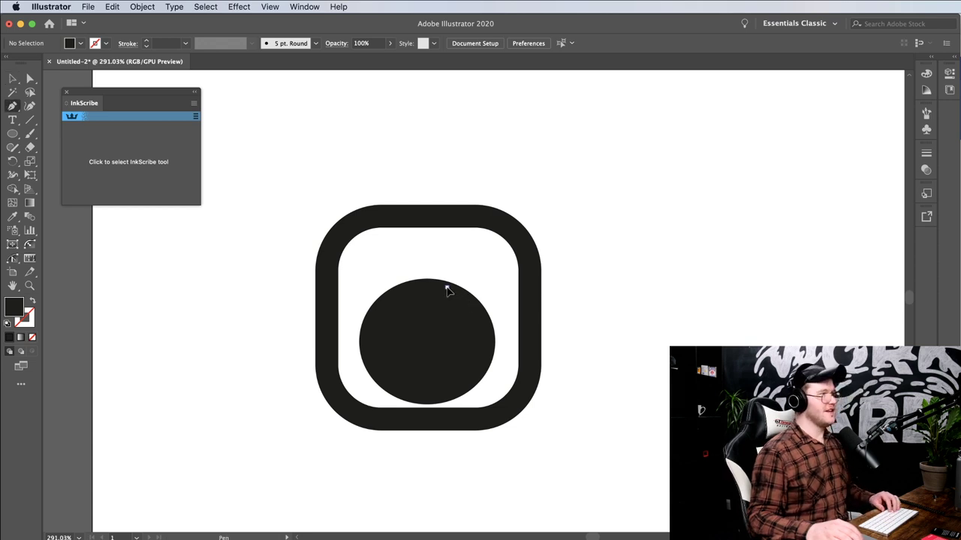
left_click(446, 286)
left_click(484, 256)
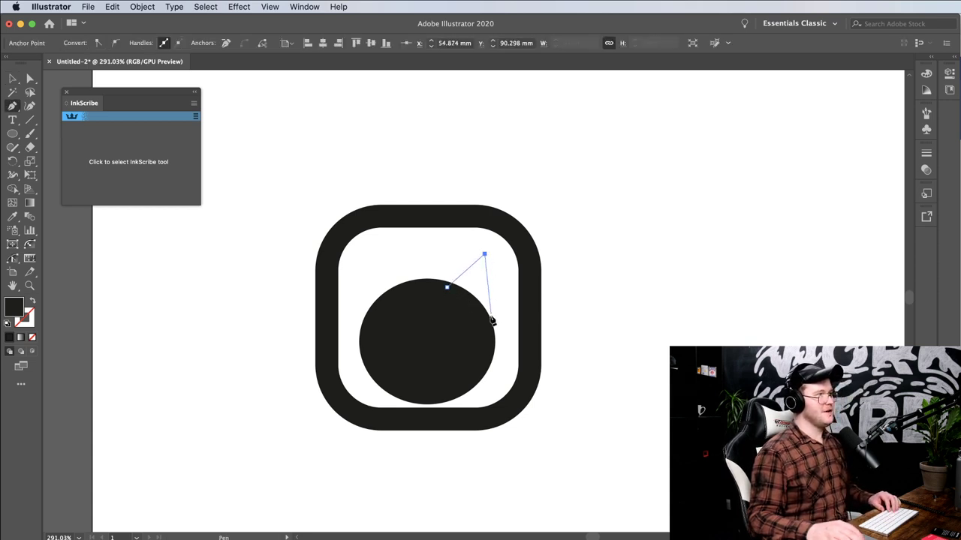
left_click(486, 322)
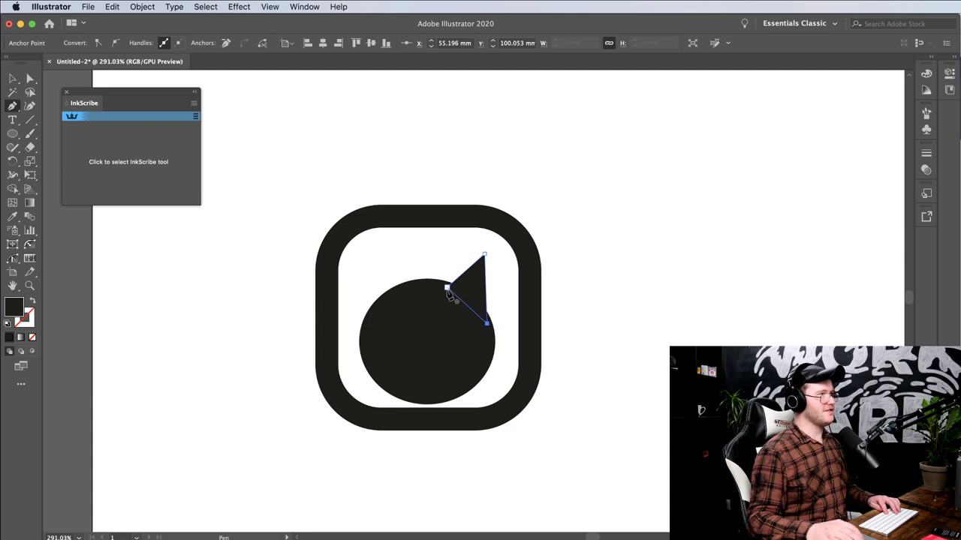
left_click(446, 287)
Round the sharp outer tip of the ear-shaped triangle with a small corner radius
key("a")
left_click_drag(484, 256, 480, 274)
key("v")
left_click(513, 263)
left_click(485, 276)
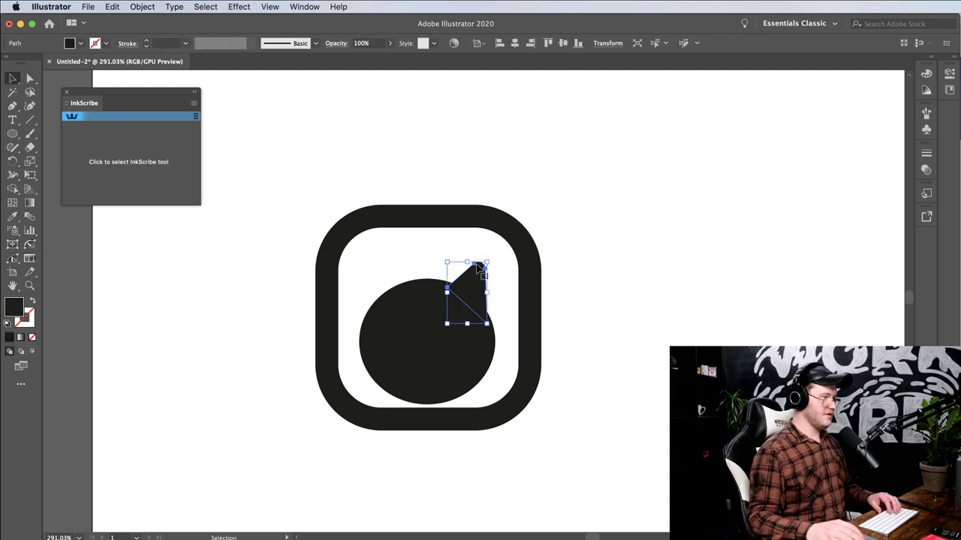
key("a")
left_click(479, 267)
left_click_drag(481, 268, 718, 245)
key("v")
left_click(514, 266)
left_click(563, 284)
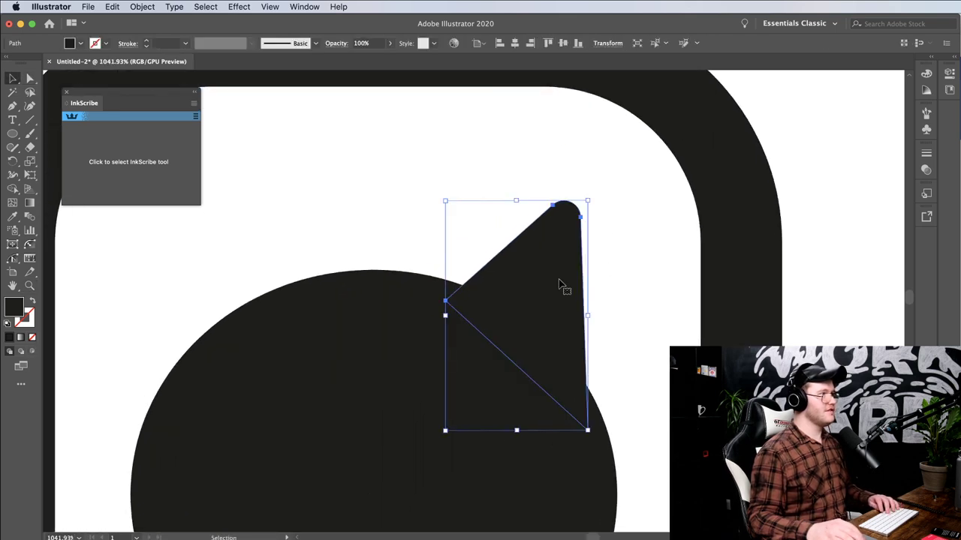
Mirror a copy of the rounded ear across the head's vertical centre line to form the matching second ear
key("o")
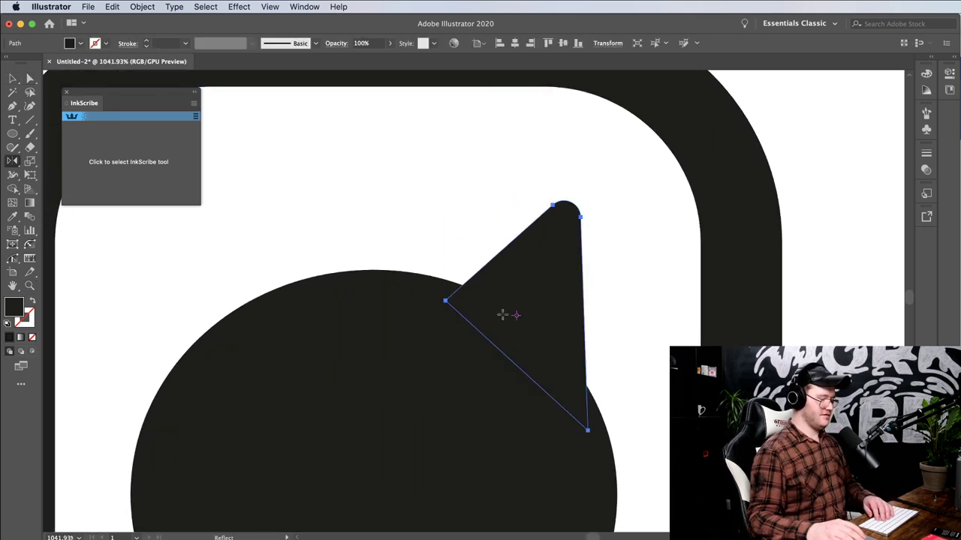
left_click(375, 270, "alt")
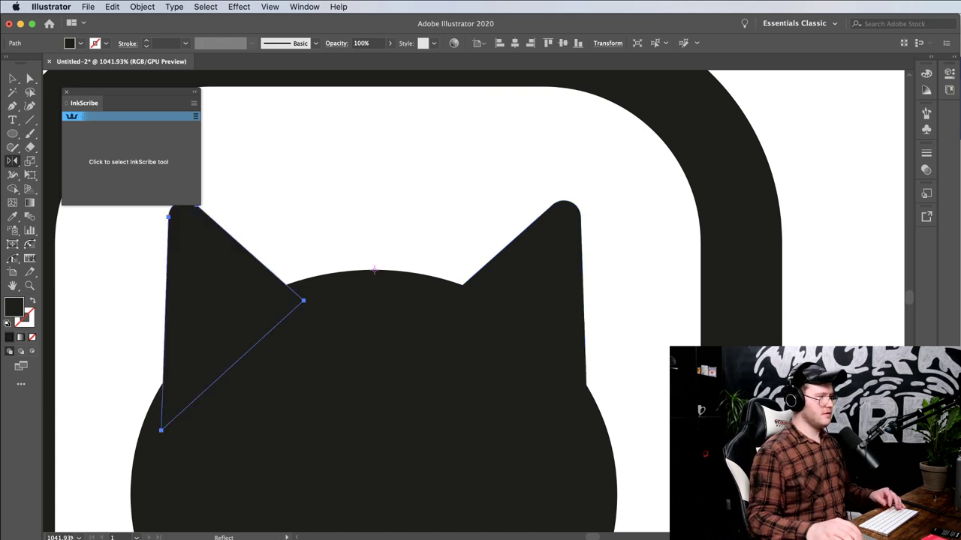
key("v")
left_click_drag(414, 405, 343, 319)
left_click(727, 299)
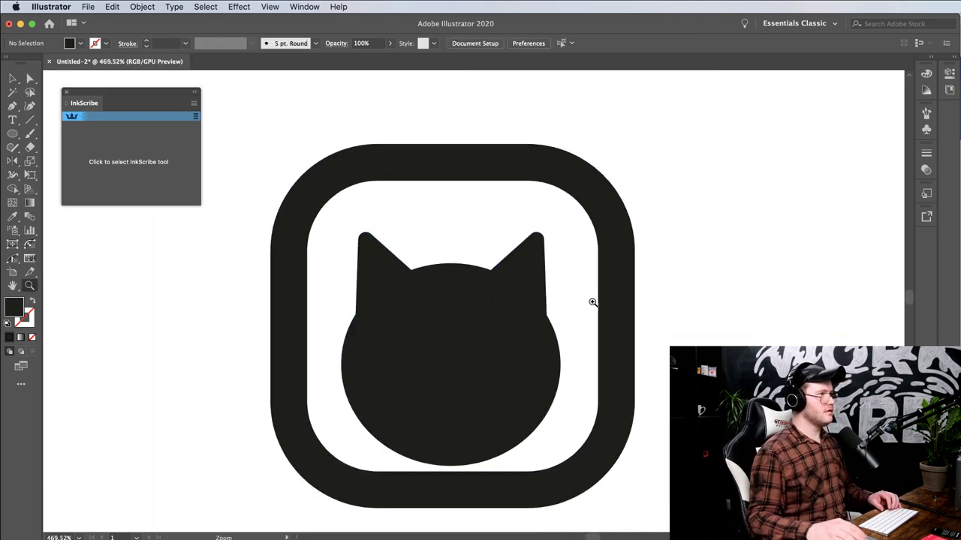
left_click_drag(535, 313, 574, 287)
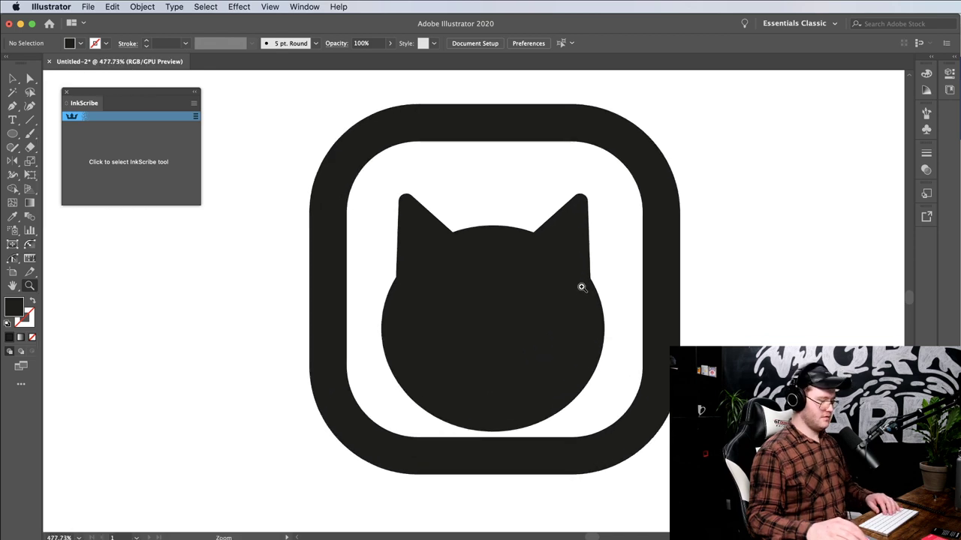
Draw a small white square without a stroke in the lower face and delete its lower-right corner point to make a triangle
key("m")
key("p")
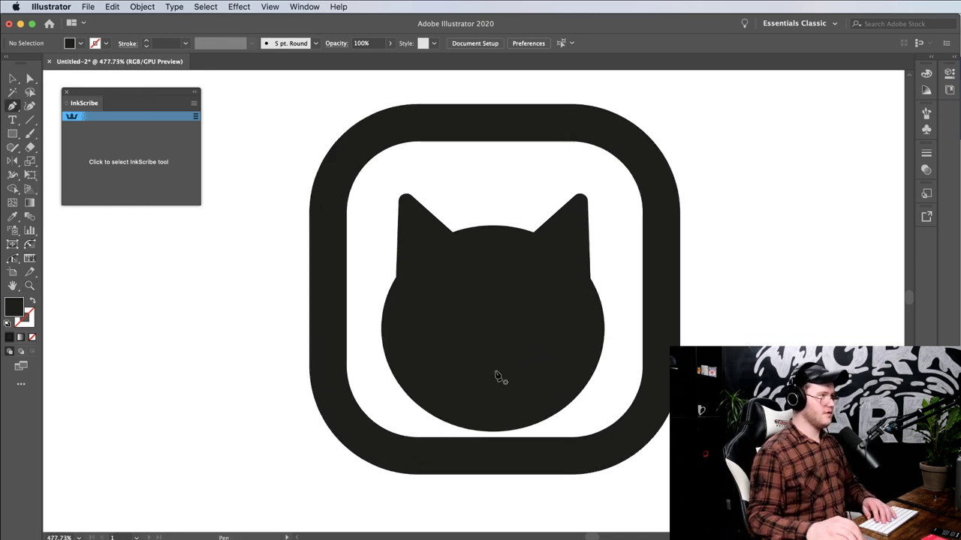
key("m")
mouse_move(478, 344)
left_mouse_down()
mouse_move(498, 365)
mouse_move(478, 346)
left_mouse_up()
key("a")
left_click(498, 365)
key("d")
Rotate the white triangle so it points upward, make it slightly taller and centre it on the face as a nose
key("r")
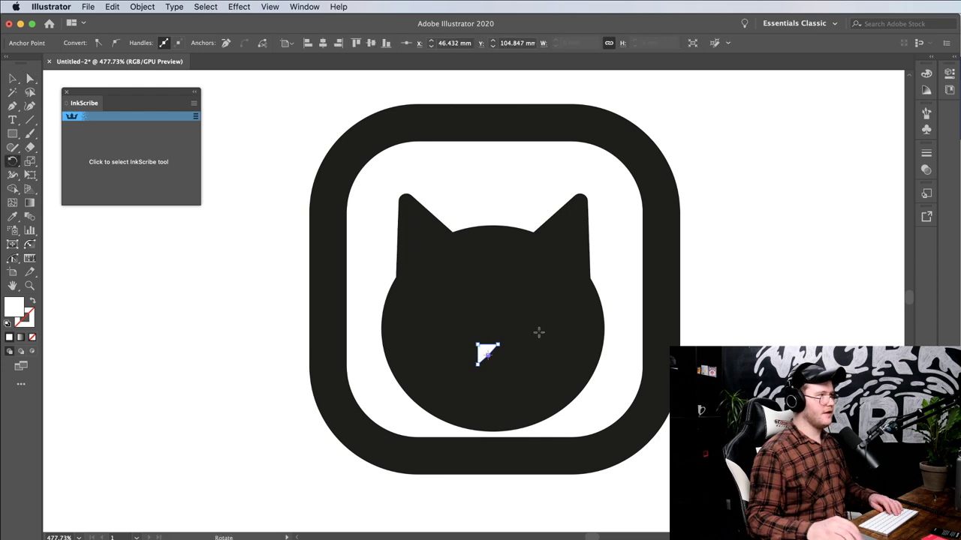
left_click_drag(539, 332, 537, 364)
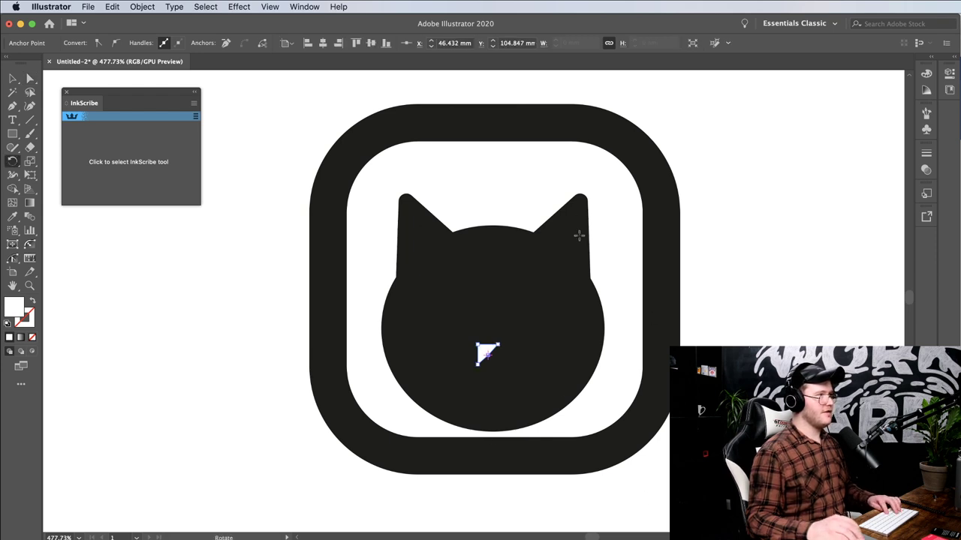
key("z")
left_click_drag(579, 334, 622, 308)
key("v")
left_click(476, 395)
left_click(454, 356)
key("r")
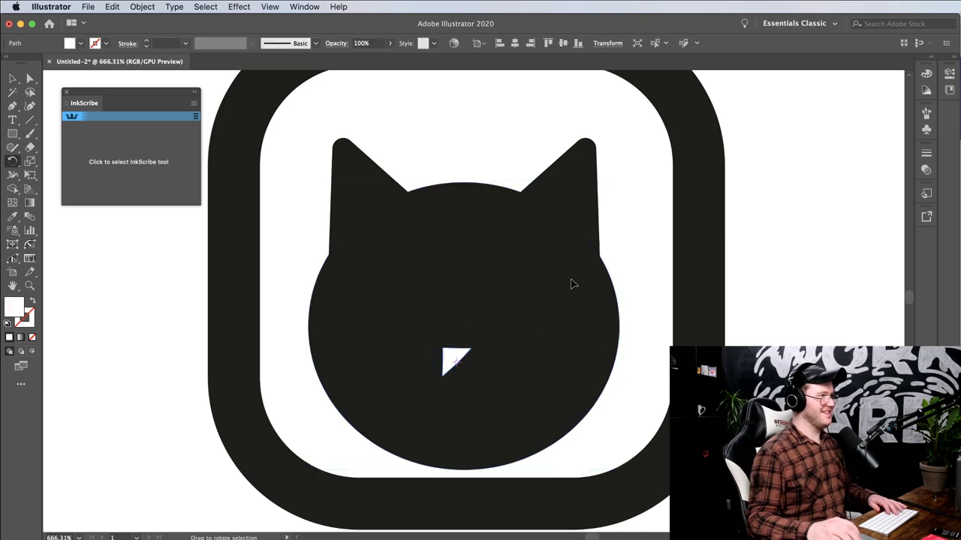
left_click_drag(573, 283, 598, 372)
key("v")
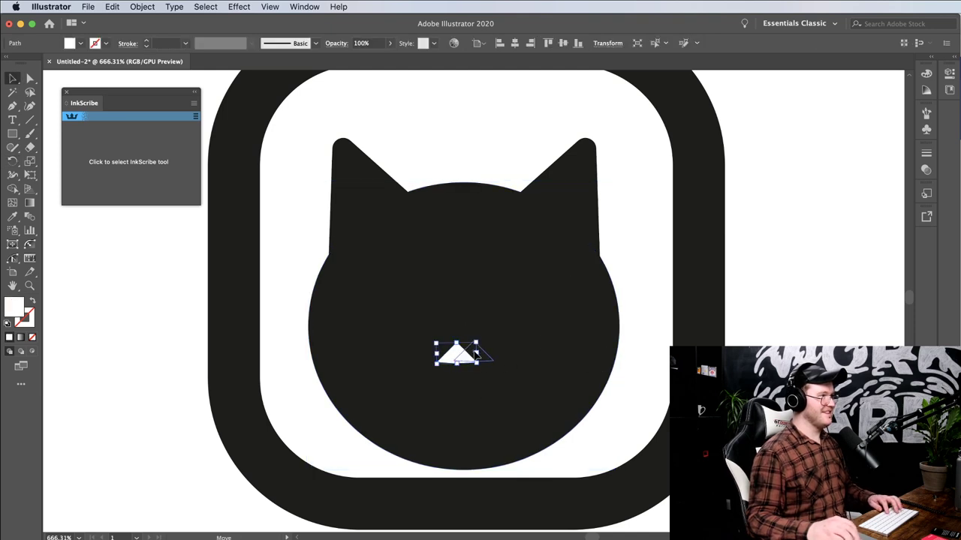
mouse_move(467, 356)
left_mouse_down()
mouse_move(483, 368)
mouse_move(471, 354)
left_mouse_up()
left_click(532, 350)
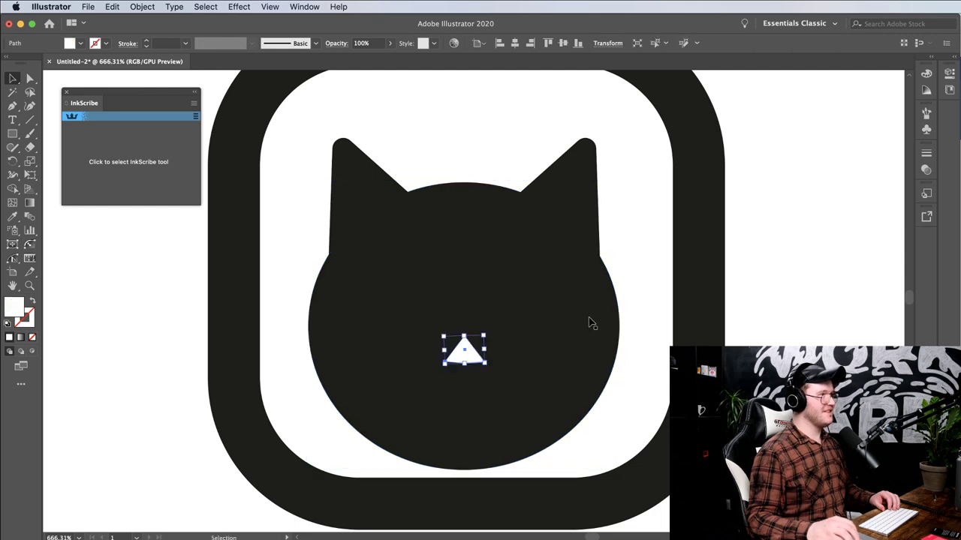
Draw a flat white ellipse, about 4.4 by 1.4 mm, as an eye and place a matching copy across the face
key("z")
left_click_drag(581, 311, 531, 336)
key("l")
left_click_drag(433, 282, 571, 300)
key("v")
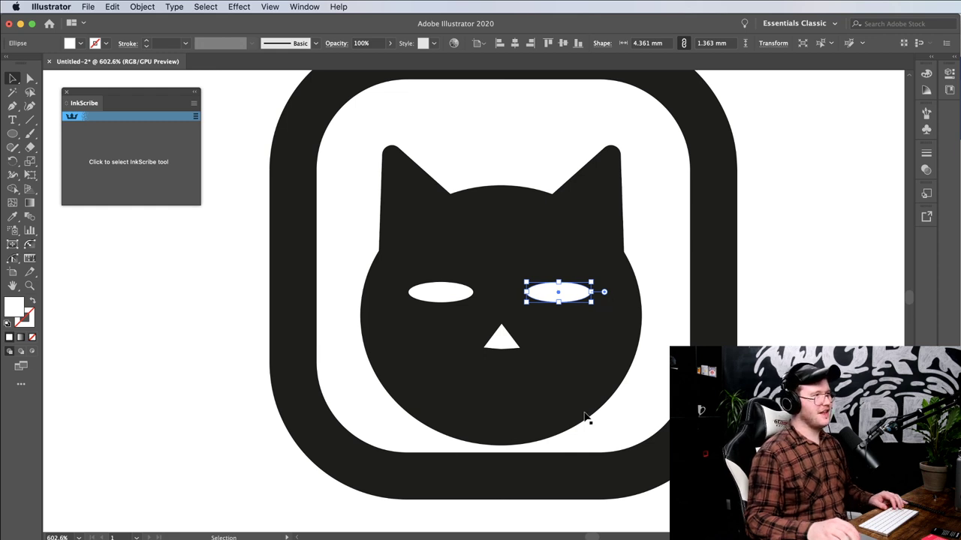
key("z")
left_click_drag(514, 378, 540, 382)
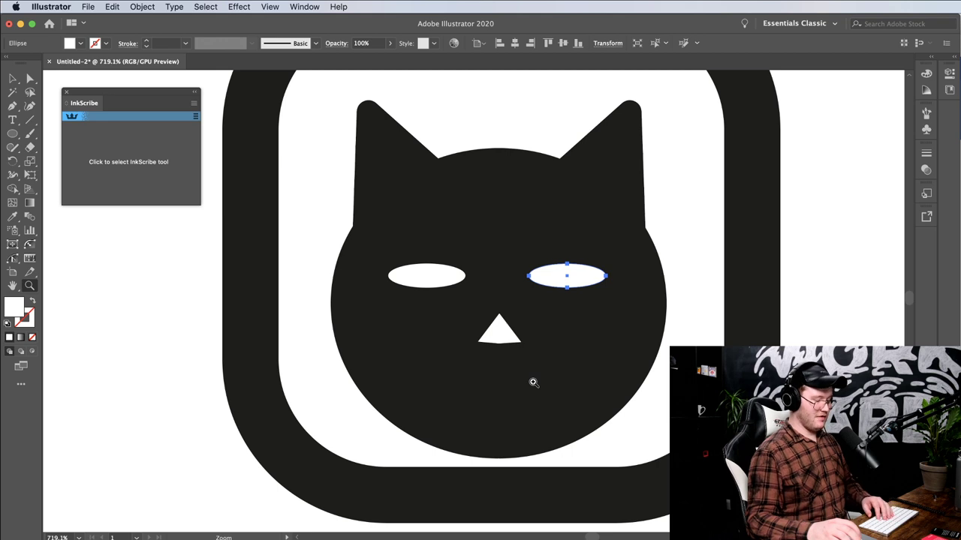
key("slash")
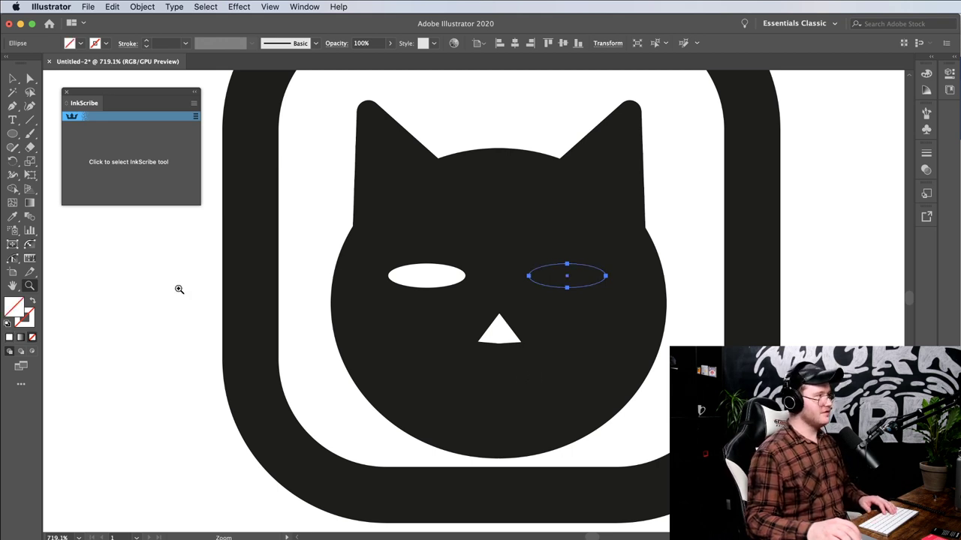
left_click(36, 122)
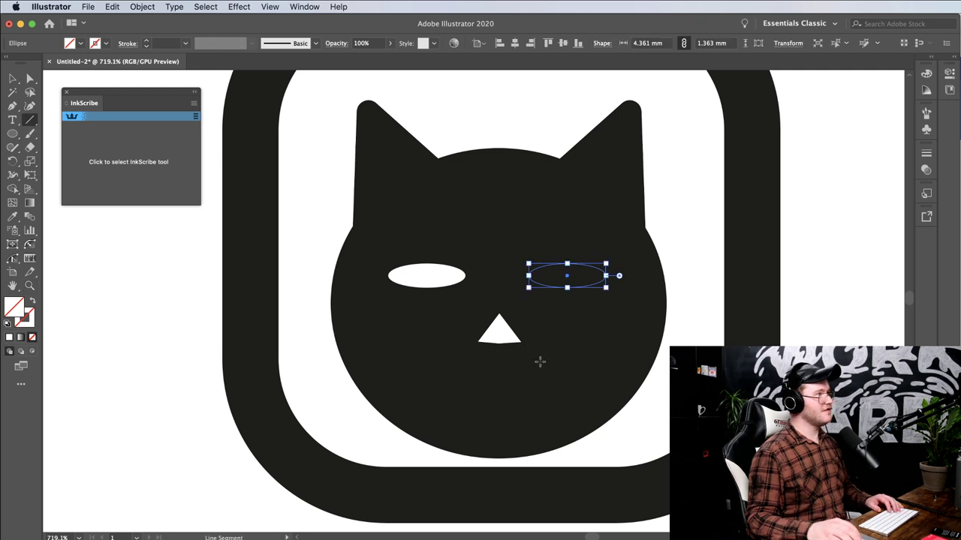
key("c")
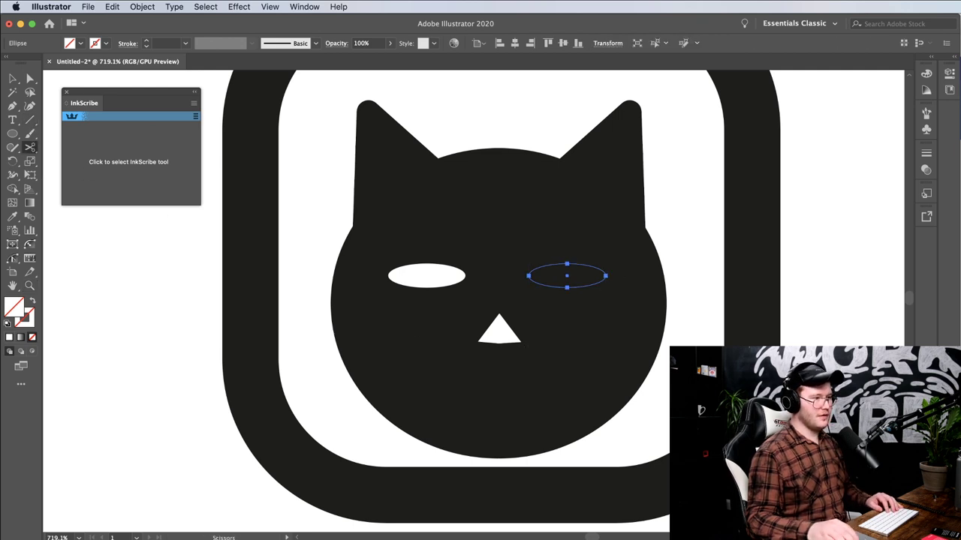
key("super+z")
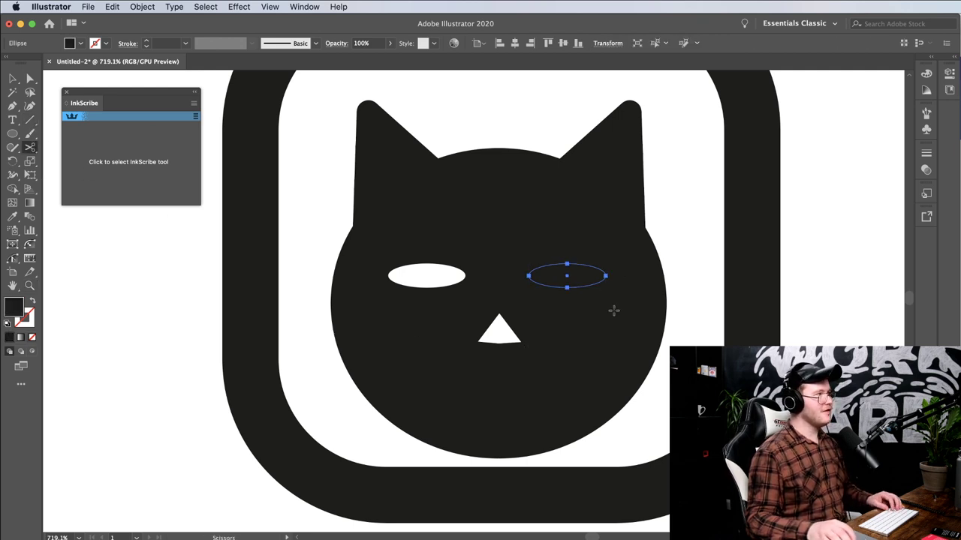
key("v")
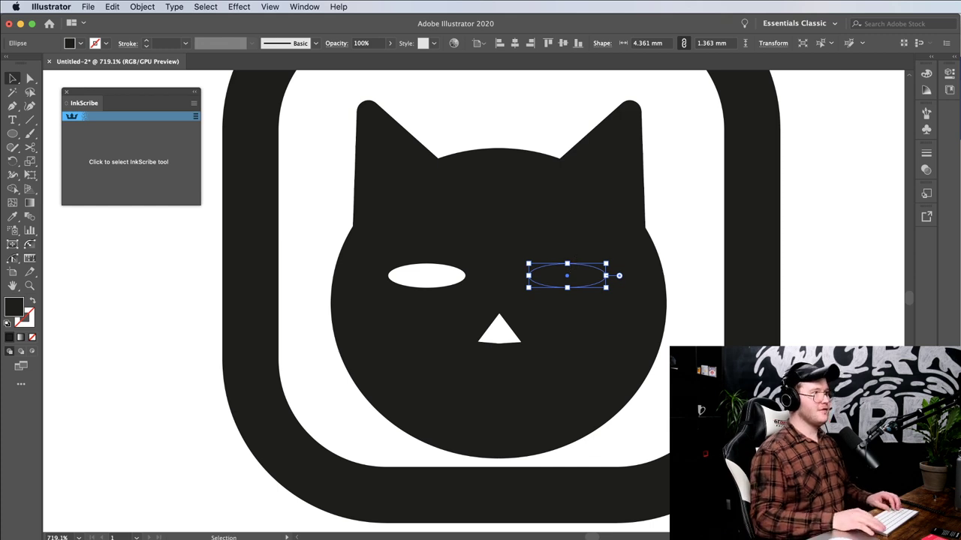
key("super+z")
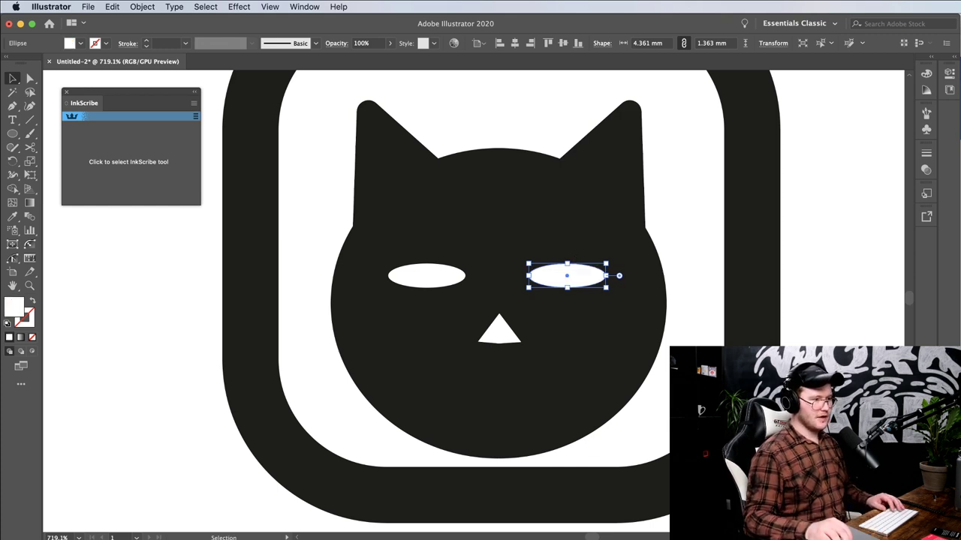
Copy the white nose triangle down to the lower face and widen the copy into a mouth
key("z")
left_click_drag(621, 337, 481, 373)
key("super+space")
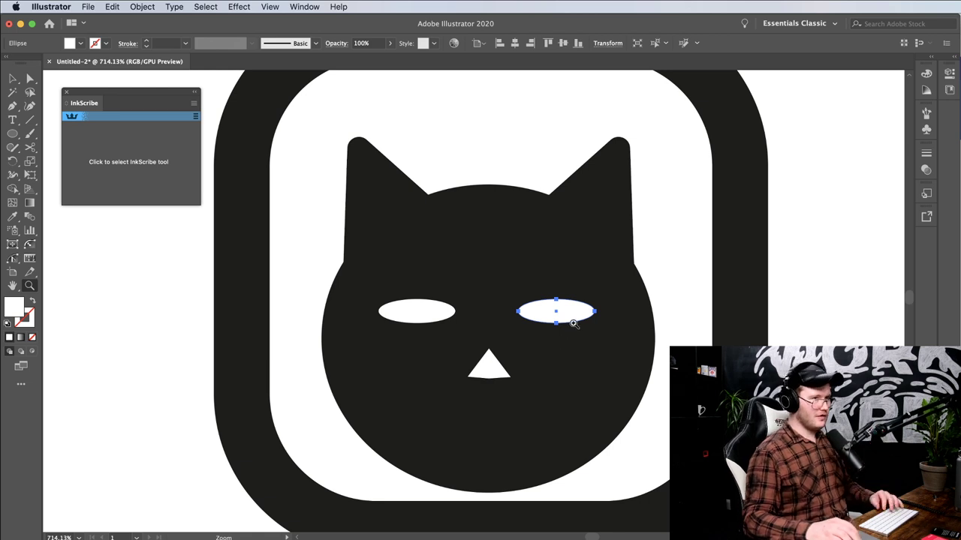
left_click_drag(573, 390, 588, 352)
left_click_drag(532, 359, 590, 349)
key("v")
key("z")
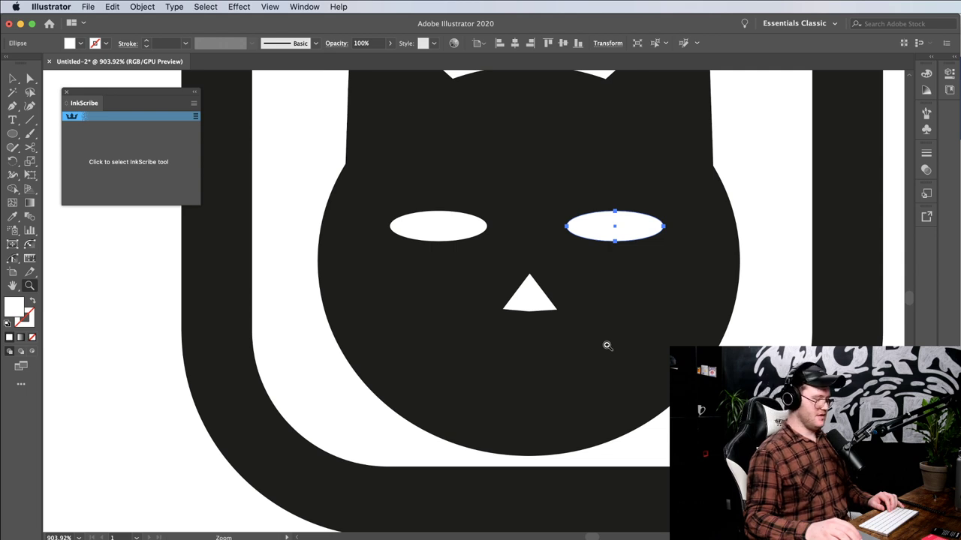
key("v")
left_click(535, 301)
left_click_drag(536, 300, 519, 408)
key("z")
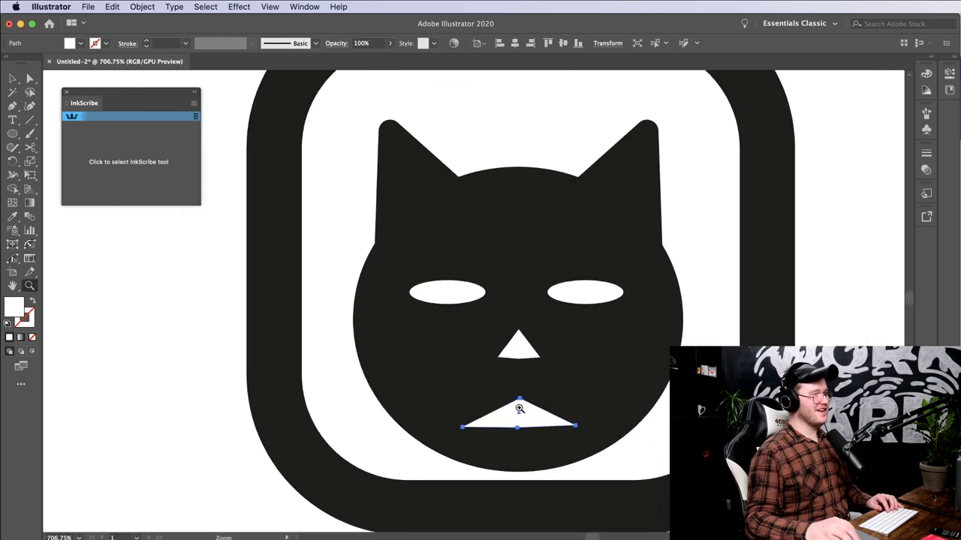
Draw a slanted whisker line rising outward across the head's right edge and give it a 0.5 pt black stroke
key("slash")
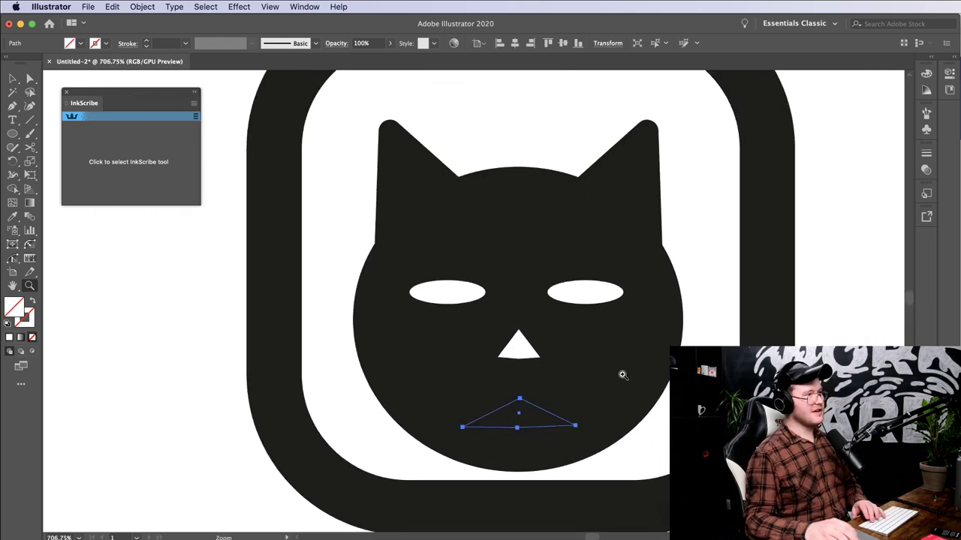
key("super+z")
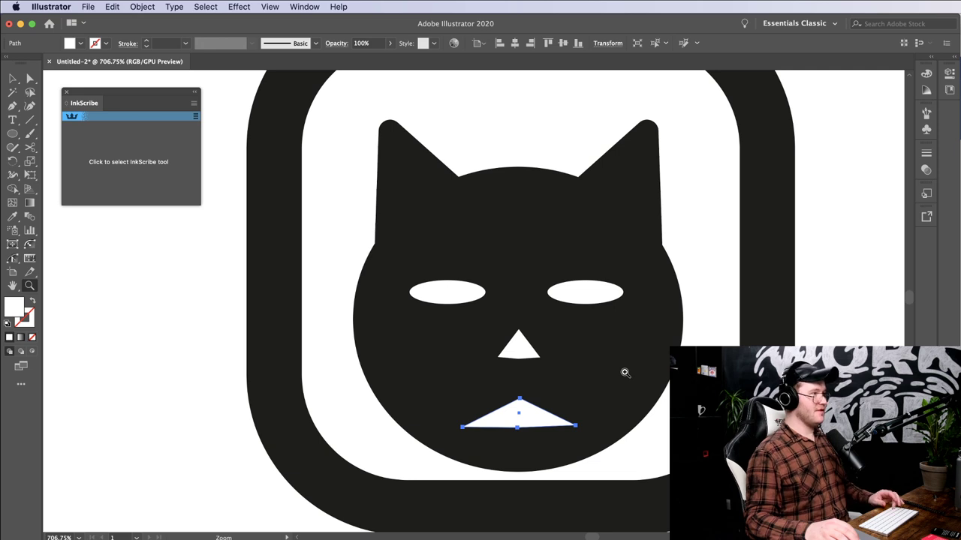
left_click(30, 120)
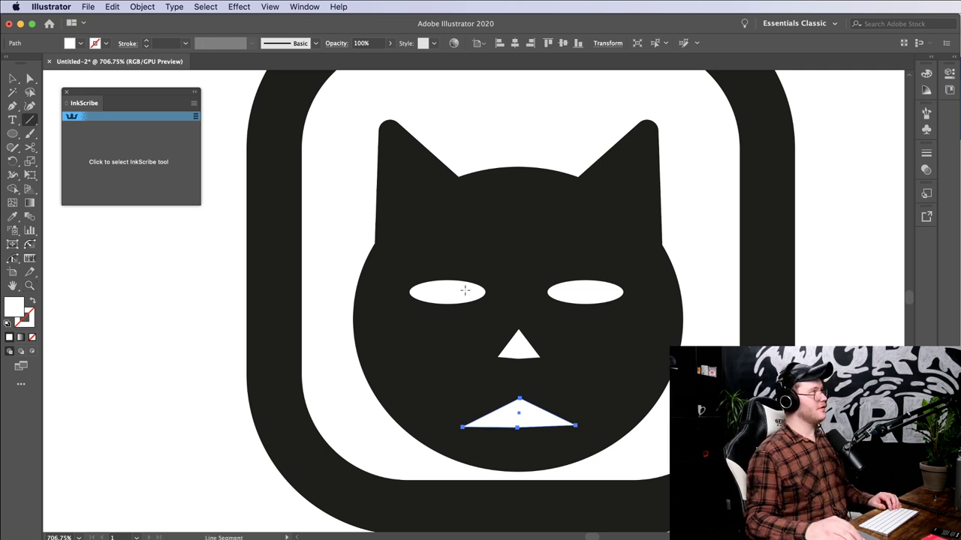
left_click_drag(600, 356, 713, 282)
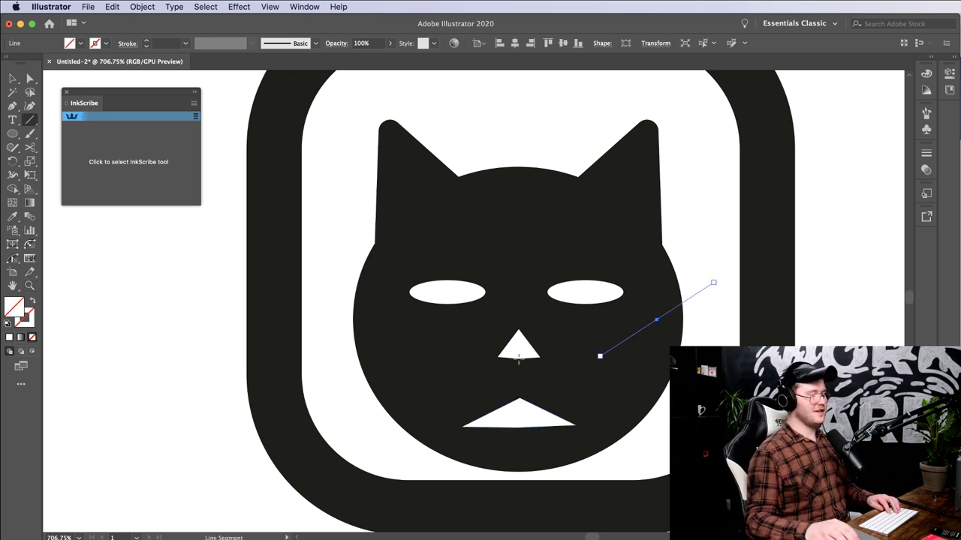
left_click(145, 40)
key("v")
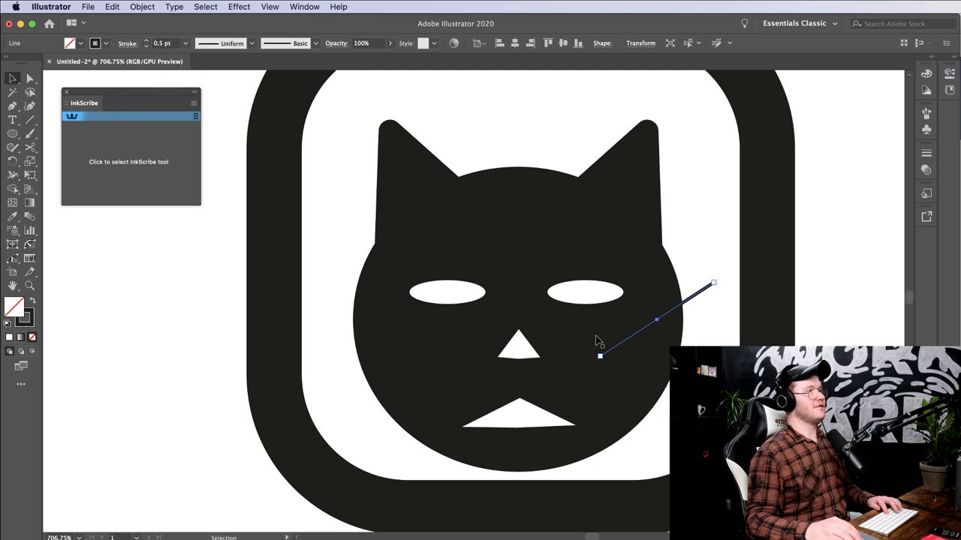
left_click_drag(693, 301, 704, 298)
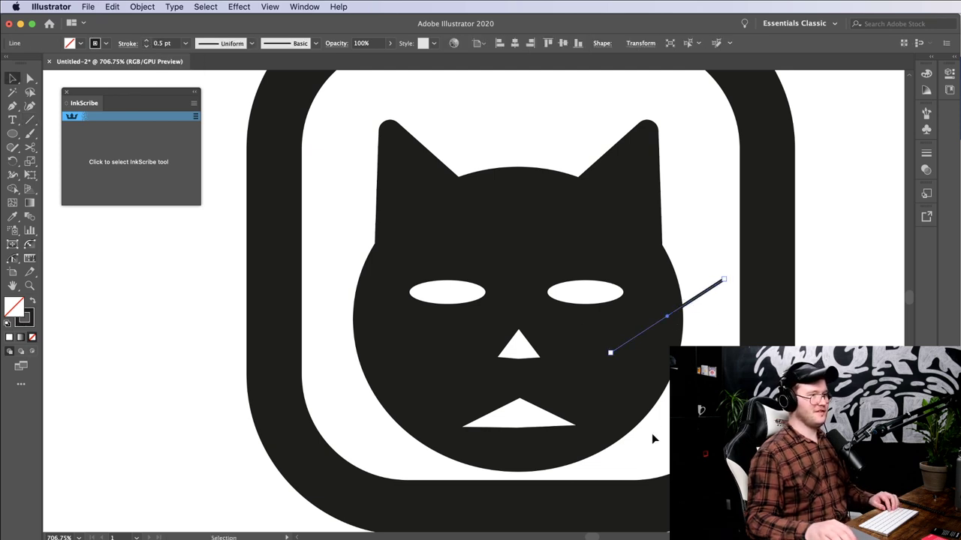
Rotate copies of the whisker line around its inner end to form a fan of three whiskers
key("a")
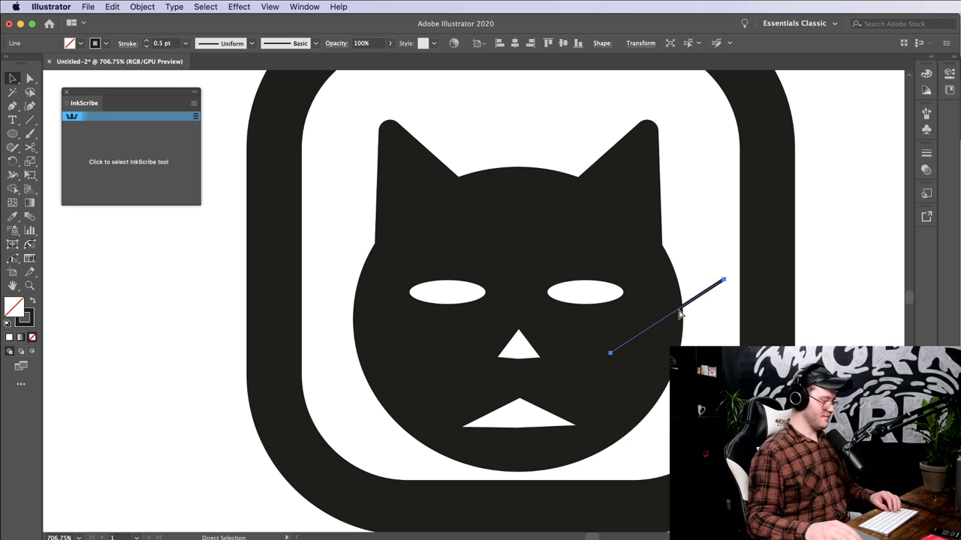
key("r")
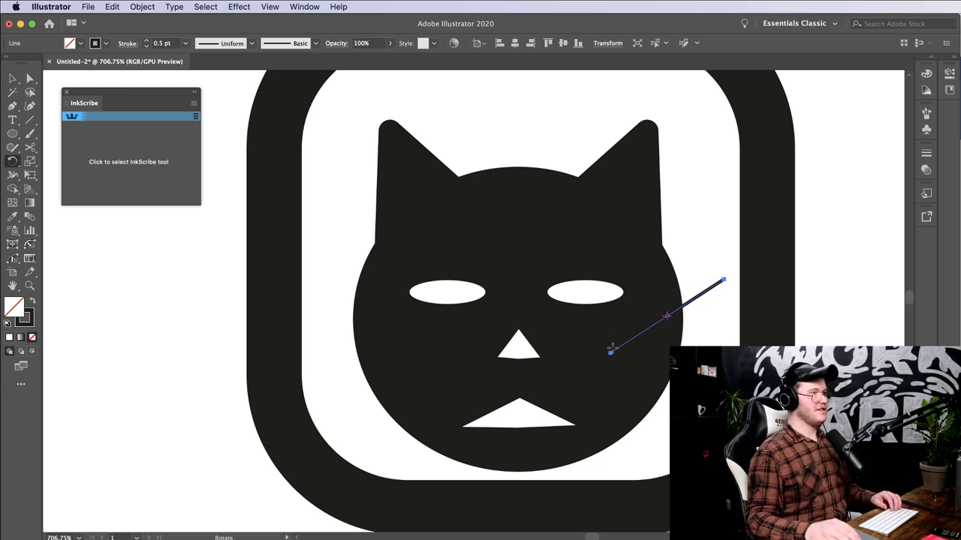
left_click(609, 352)
left_click_drag(698, 367, 688, 396)
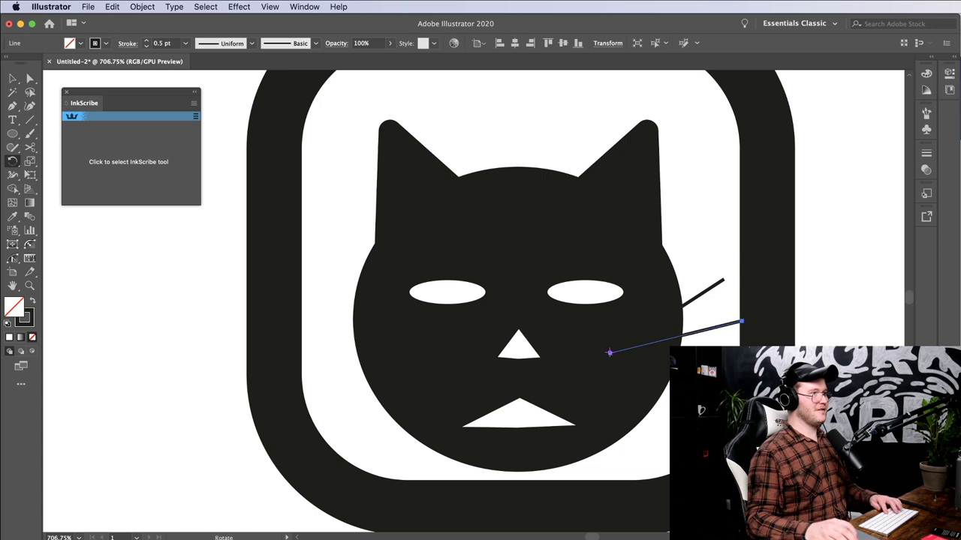
left_click(610, 353)
left_click_drag(721, 362, 682, 436)
key("super+z")
Mirror a copy of the three whiskers across the head's vertical centre line onto the opposite cheek
left_click_drag(720, 362, 712, 278)
key("v")
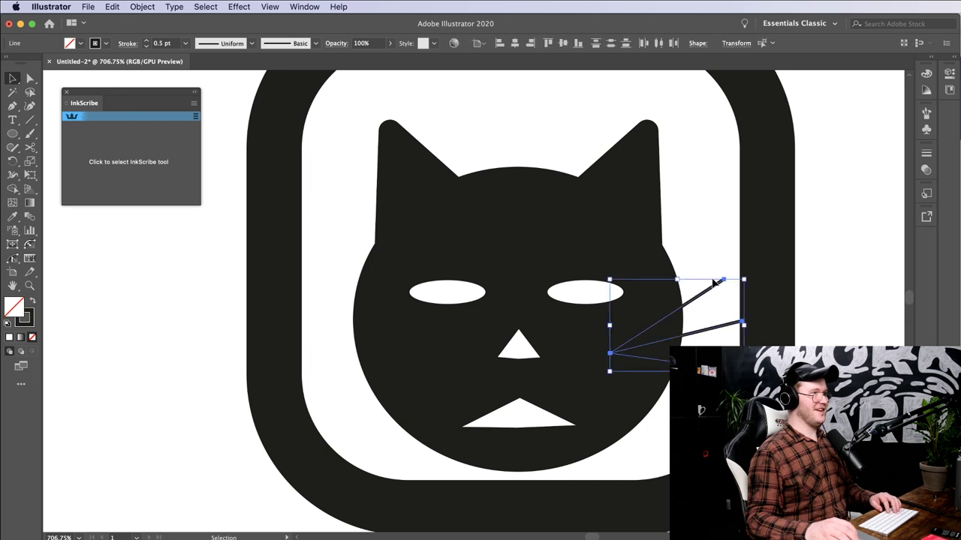
key("o")
left_click(518, 166)
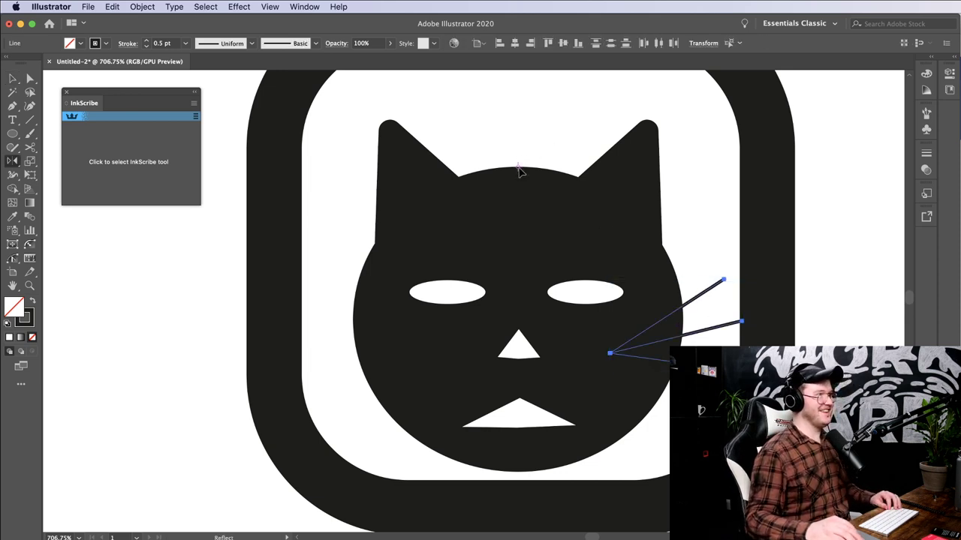
left_click(501, 455, "alt+shift")
key("v")
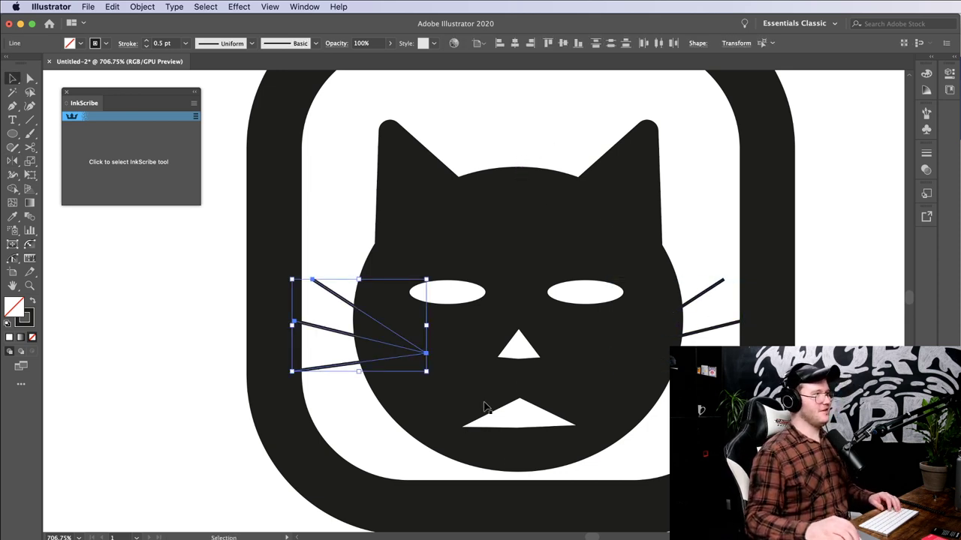
key("z")
left_click_drag(587, 362, 502, 386)
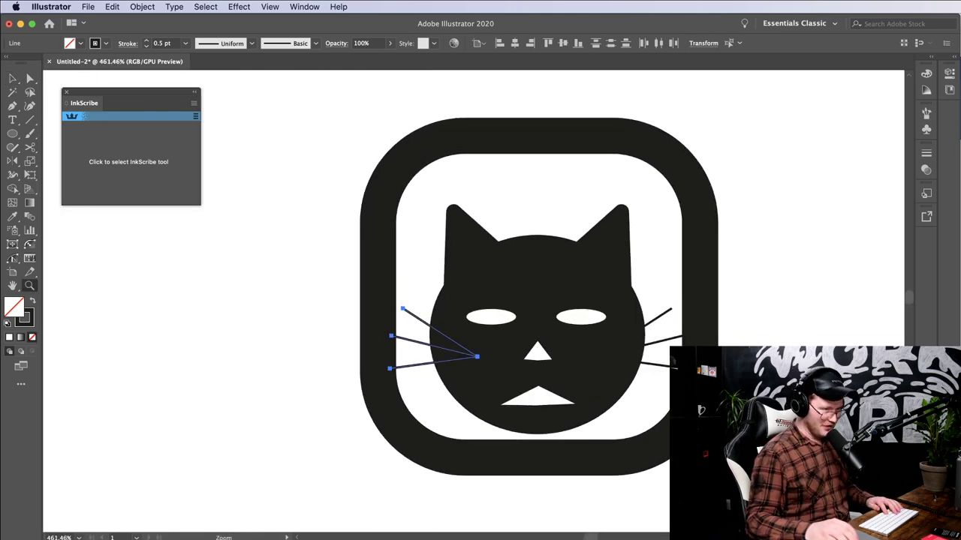
left_click_drag(619, 399, 585, 399)
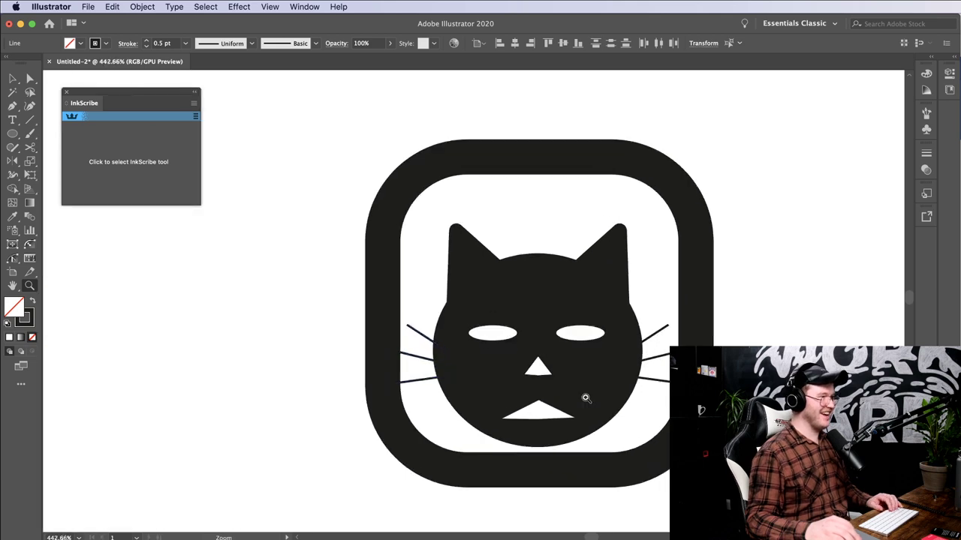
Select all parts of the cat head except the rounded-square outline and scale them down about their centre
key("v")
left_click_drag(658, 435, 438, 228)
left_click_drag(737, 185, 610, 190)
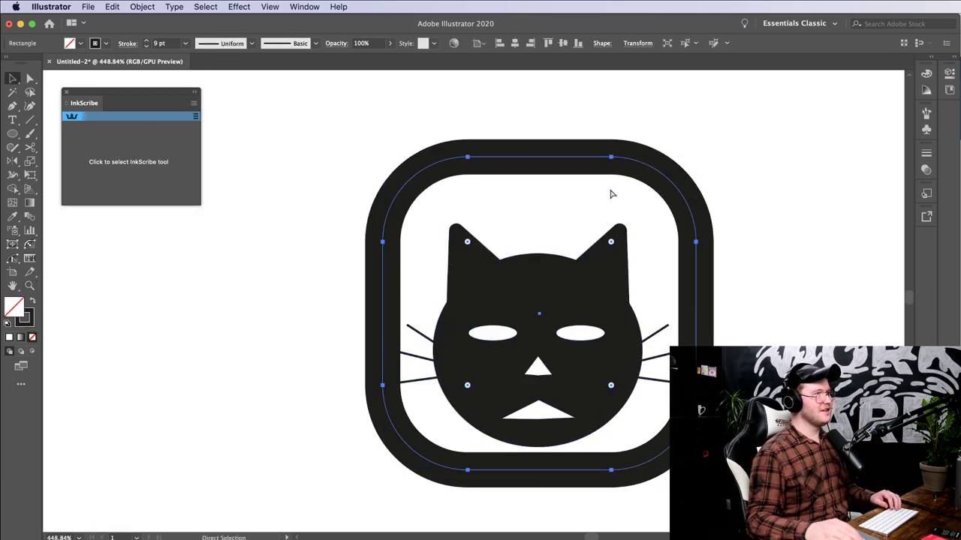
left_click(792, 193)
left_click_drag(708, 208, 421, 503)
left_click(474, 464, "shift")
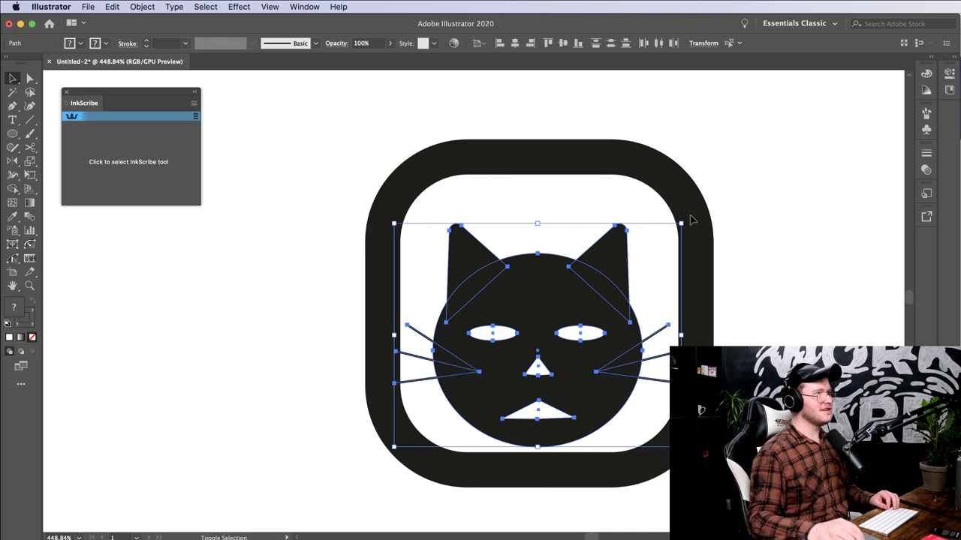
left_click_drag(681, 224, 643, 253)
left_click(772, 283)
key("z")
left_click_drag(591, 338, 598, 319)
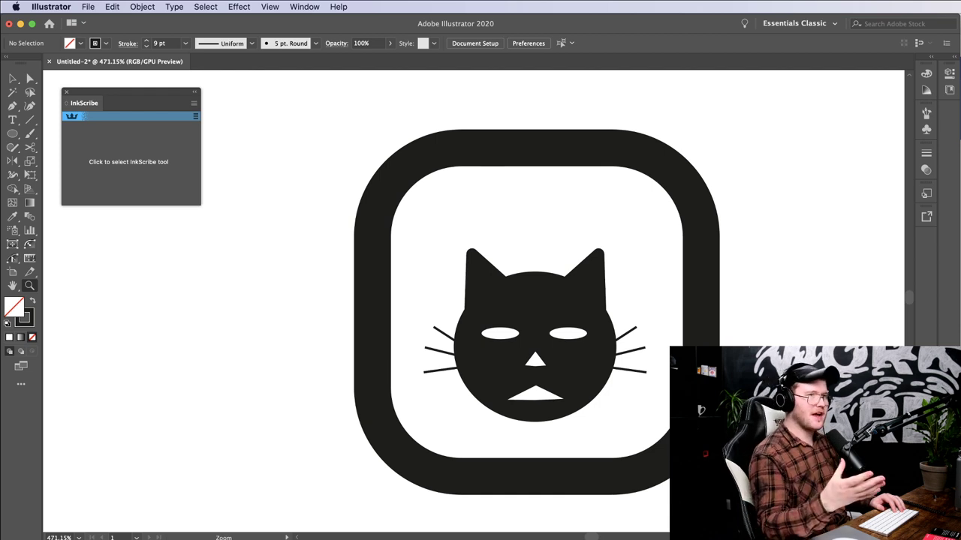
Enlarge the cat head slightly inside the outline and undo the upward move
key("super+Tab")
key("super+Tab")
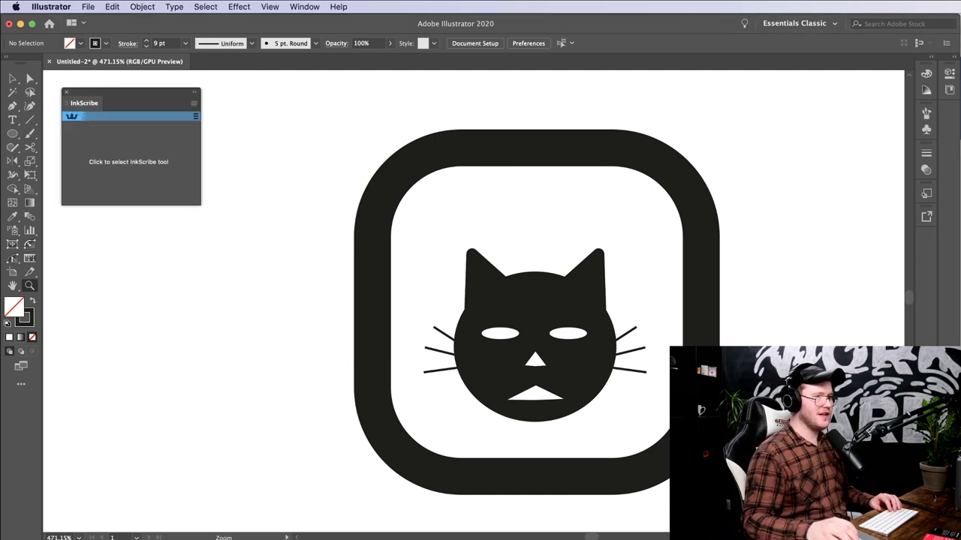
left_click_drag(801, 436, 629, 388)
left_click_drag(671, 282, 552, 398)
left_click_drag(628, 379, 443, 386)
left_click(631, 386)
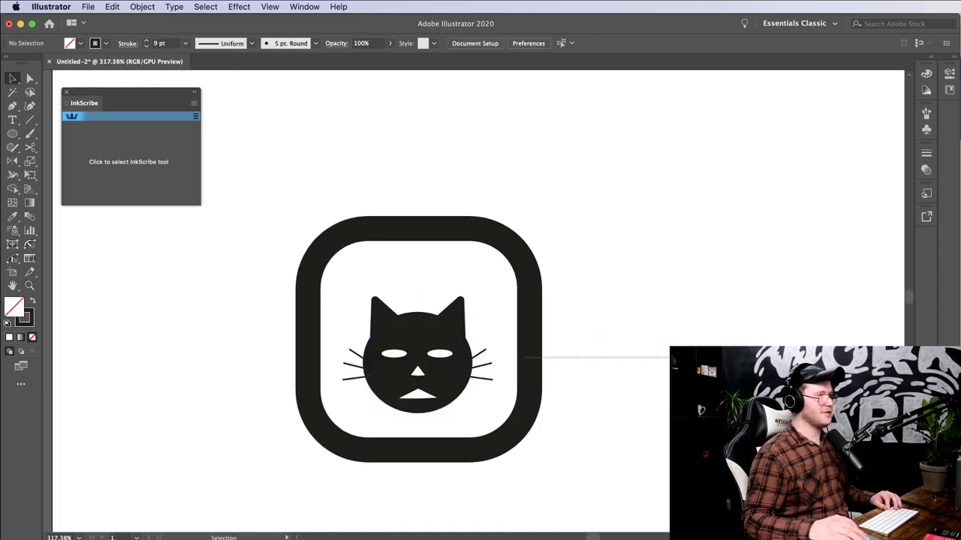
left_click_drag(364, 387, 364, 386)
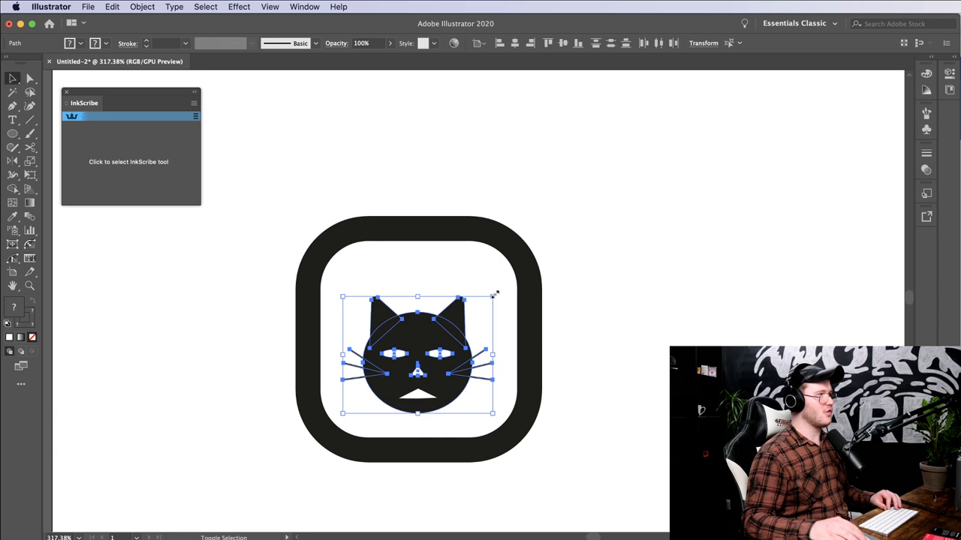
left_click_drag(493, 296, 500, 290)
left_click_drag(407, 340, 412, 322)
left_click(611, 342)
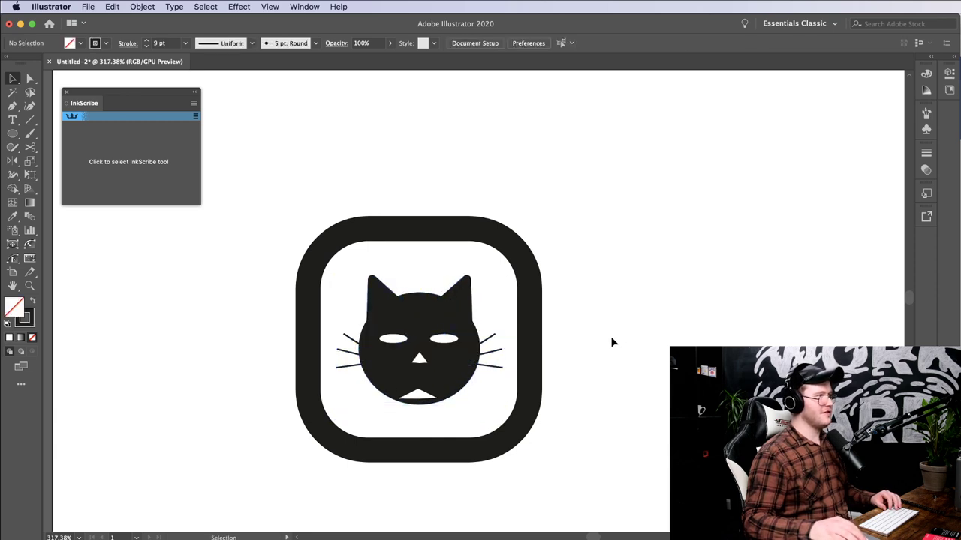
key("super+z")
left_click(498, 311)
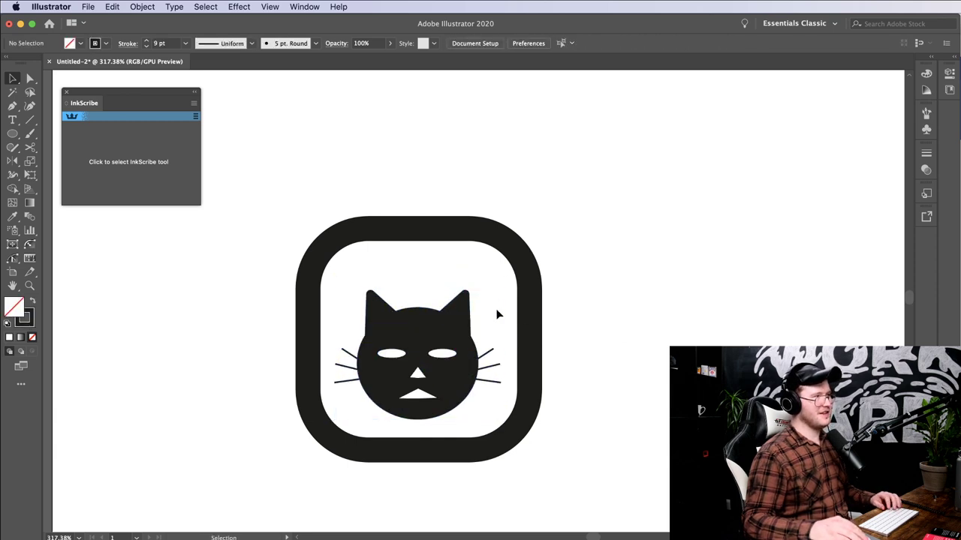
Shrink the grouped cat head, including its mouth, and move it up to the middle of the rounded-square outline
left_click(366, 392)
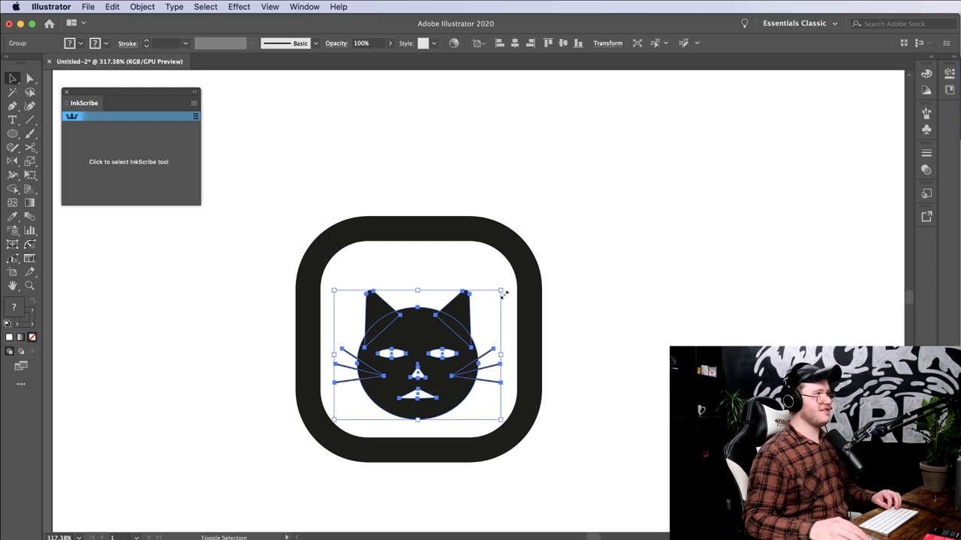
left_click_drag(504, 294, 491, 305)
left_click_drag(432, 336, 430, 323)
left_click(575, 339)
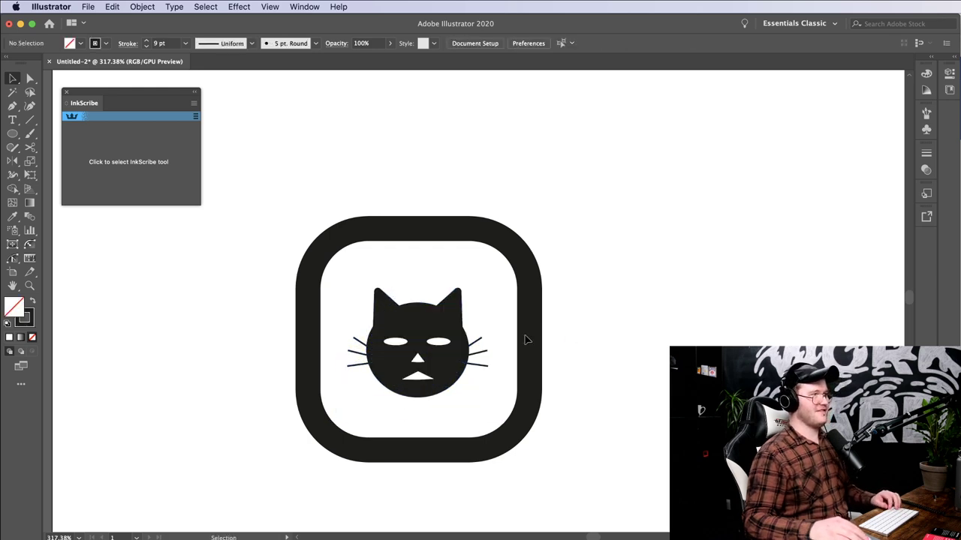
Place a copy of the empty rounded-square outline in the free space to the right of the cat icon
left_click_drag(526, 335, 829, 346)
key("super+alt+2")
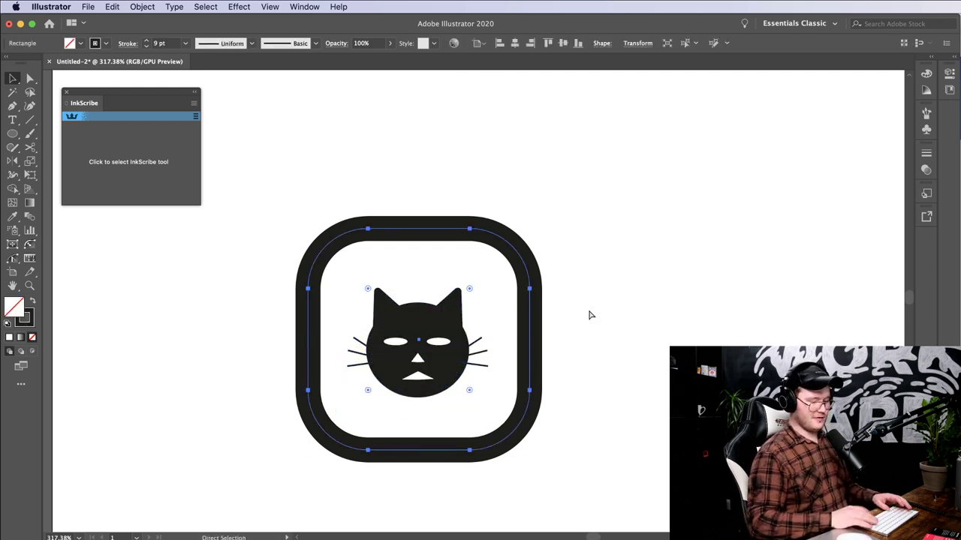
key("v")
left_click(589, 315)
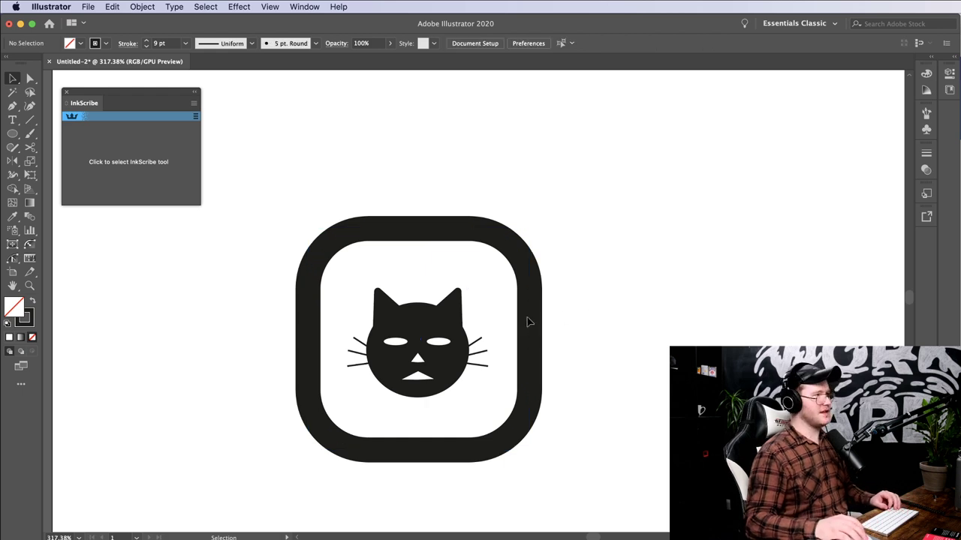
left_click_drag(527, 318, 635, 324)
key("z")
key("v")
key("z")
left_click_drag(574, 324, 465, 299)
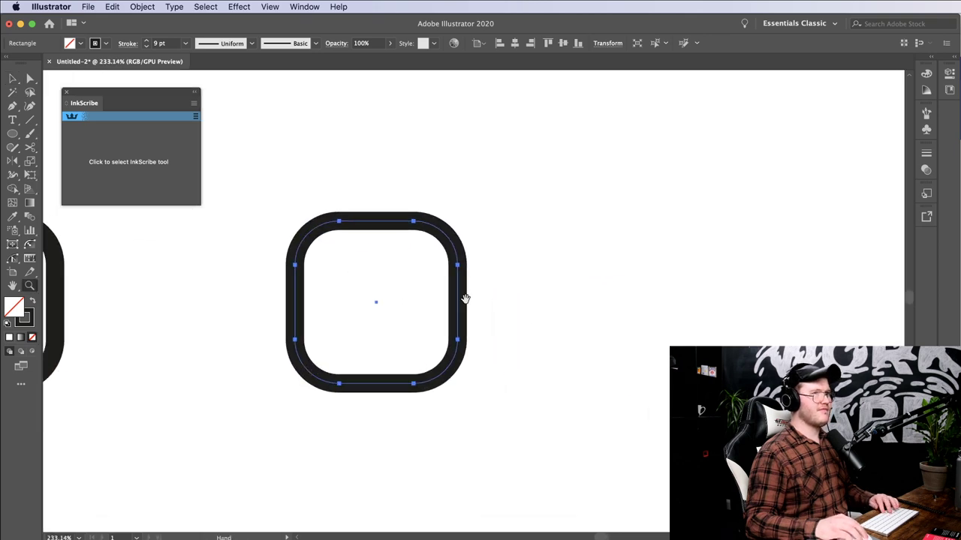
scroll(467, 295, "up", 2)
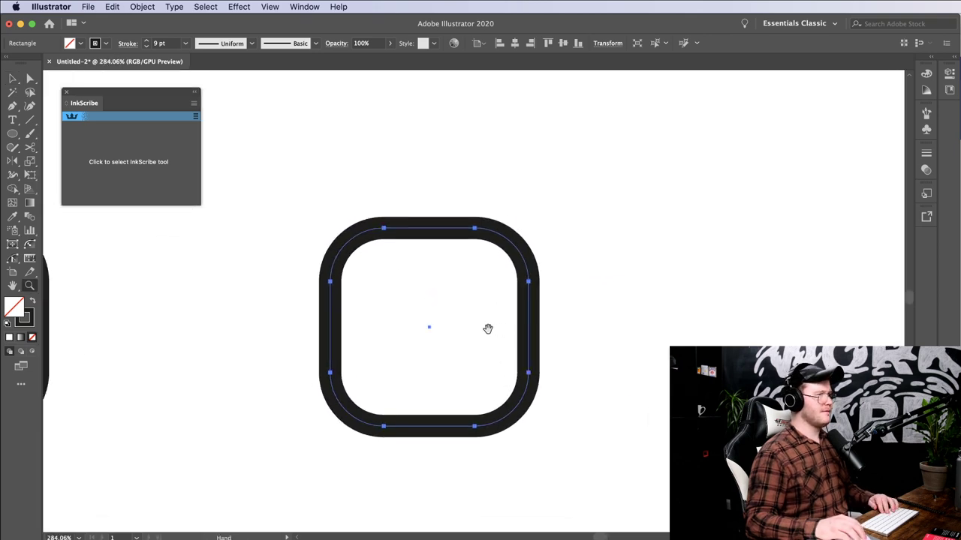
left_click_drag(487, 329, 533, 333)
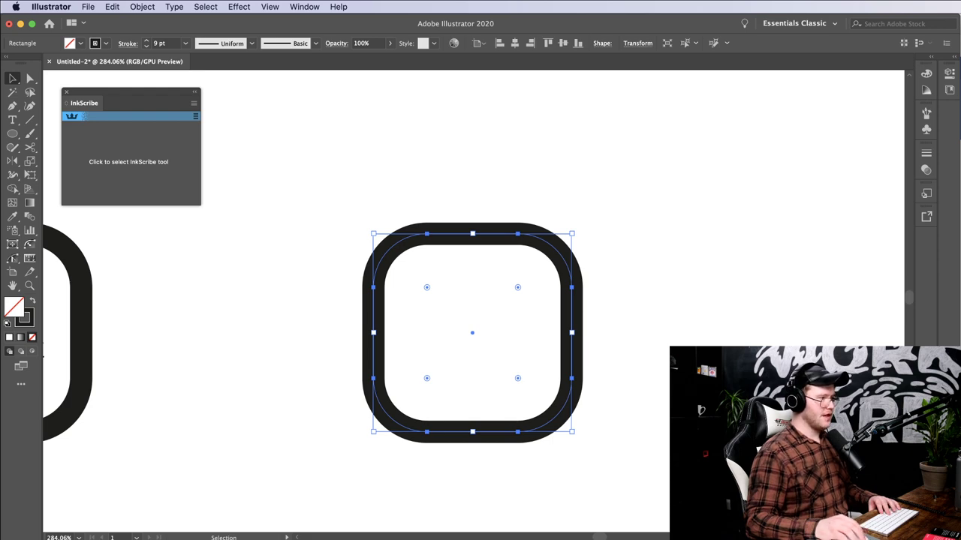
Switch to the Brave browser and search the web for "animal gym"
key("super+Tab")
left_click(286, 45)
type("animal ")
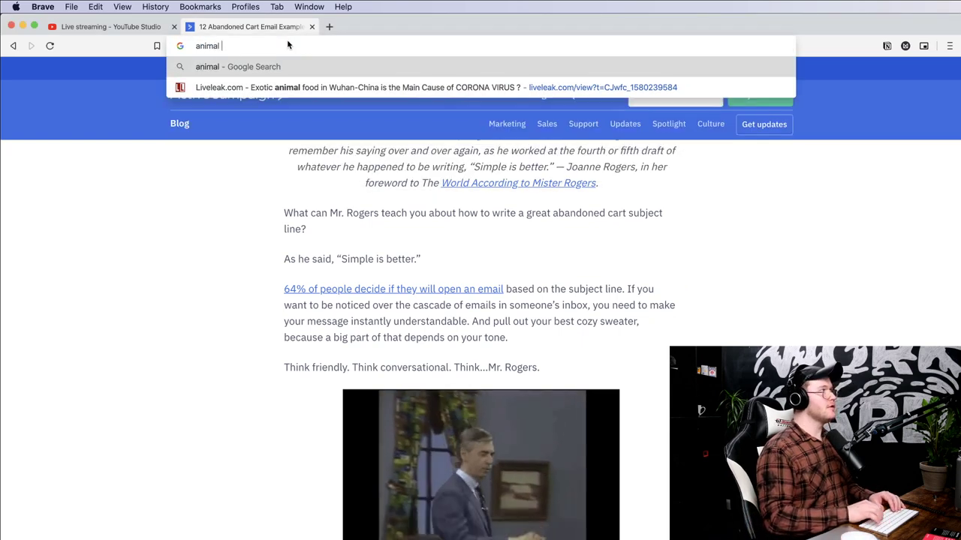
type("gym")
key("Return")
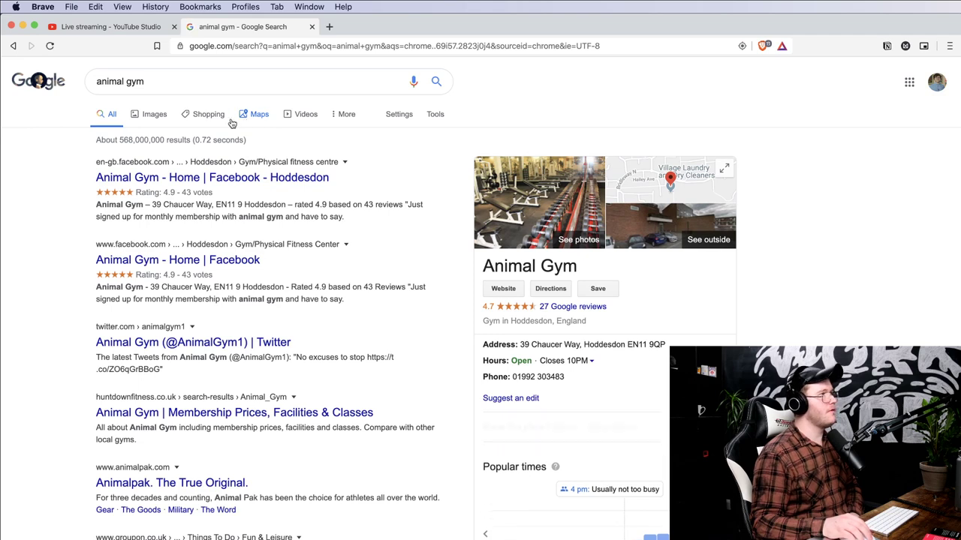
Examine the image results for animal gym logos as references, and return to the YouTube Studio page
left_click(148, 118)
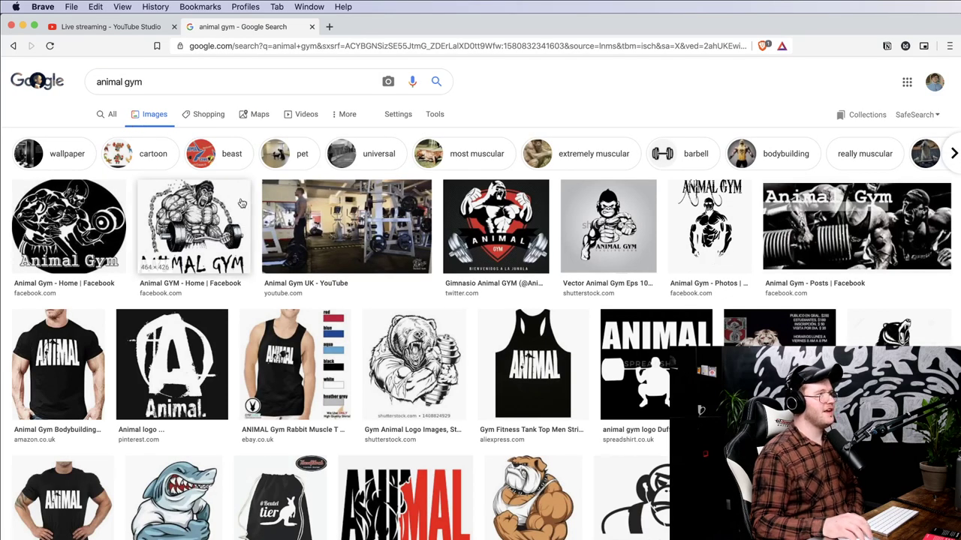
scroll(696, 300, "down", 3)
scroll(697, 300, "down", 9)
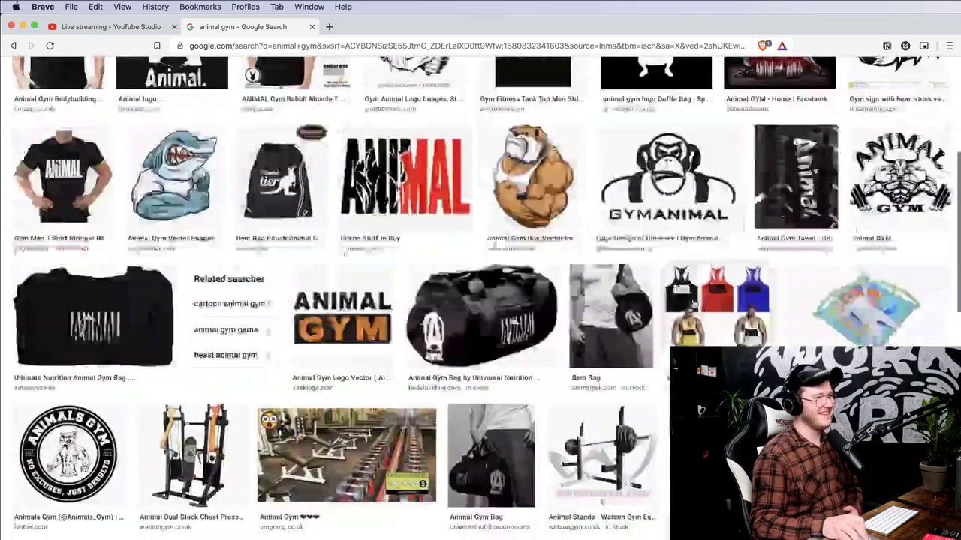
scroll(687, 300, "down", 5)
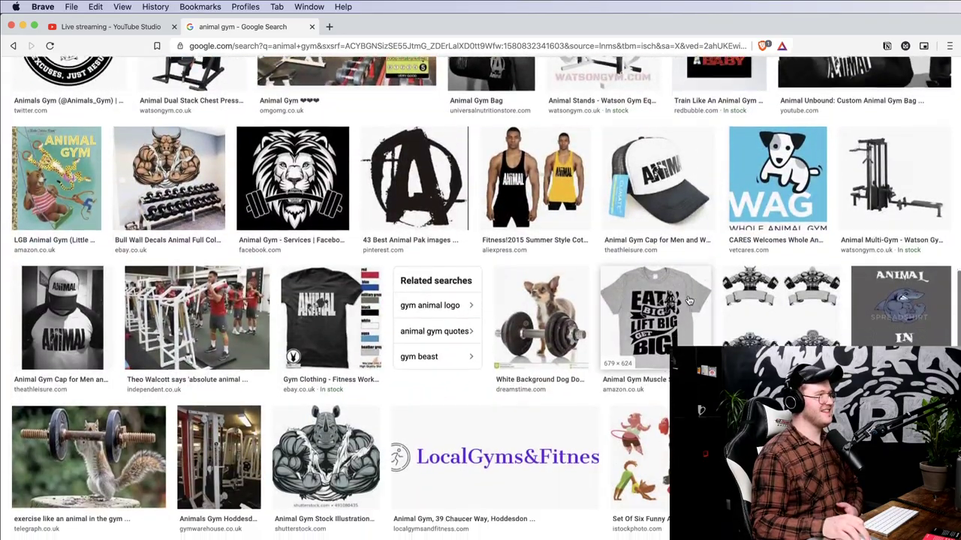
scroll(685, 300, "down", 4)
left_click(156, 31)
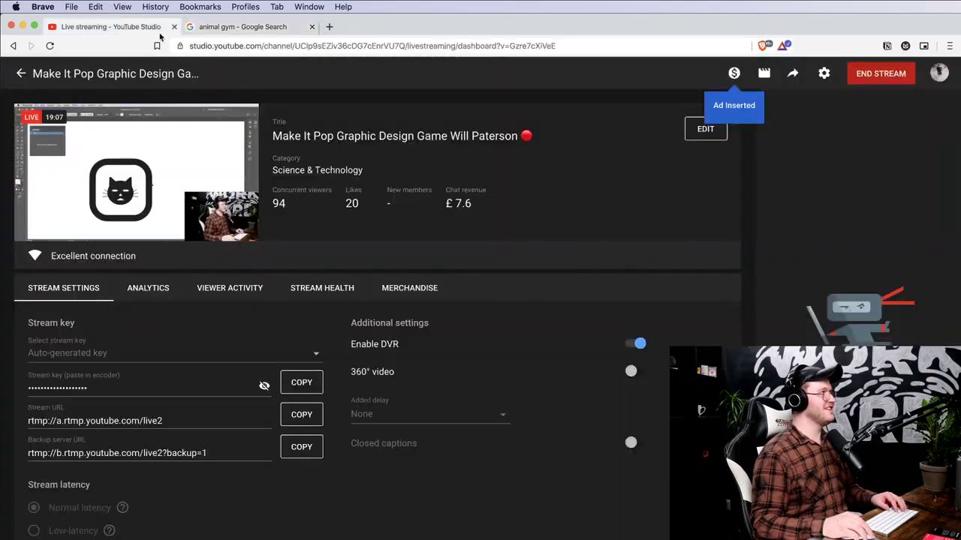
Switch to Illustrator and add the text ANIMAL in Poppins SemiBold, 12 pt, above and right of the empty outline
key("super+Tab")
key("z")
left_click_drag(513, 258, 561, 203)
key("space")
key("t")
left_click(620, 164)
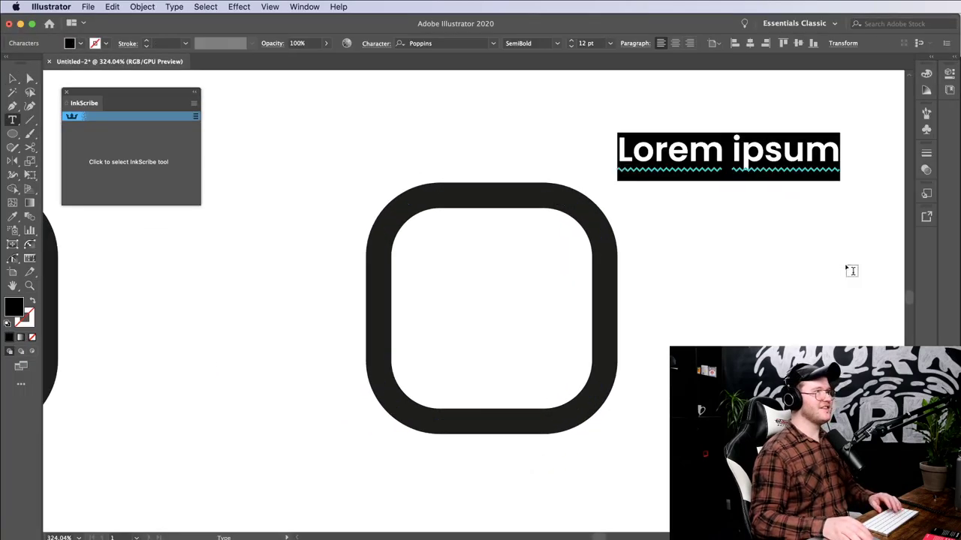
type("ANIMAL")
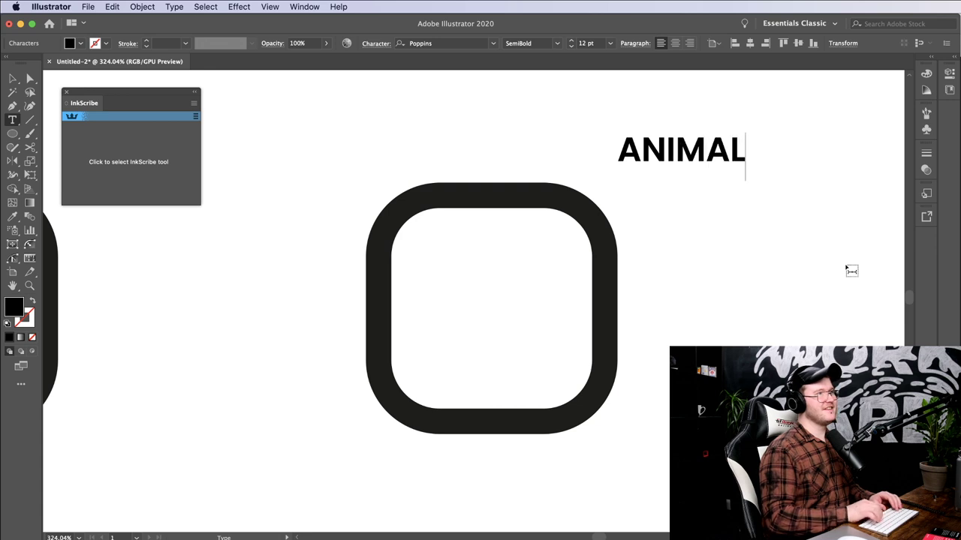
key("Escape")
left_click(844, 264)
Move ANIMAL inside the empty outline and change a copy of the text below it to GYM
left_click_drag(692, 158, 489, 310)
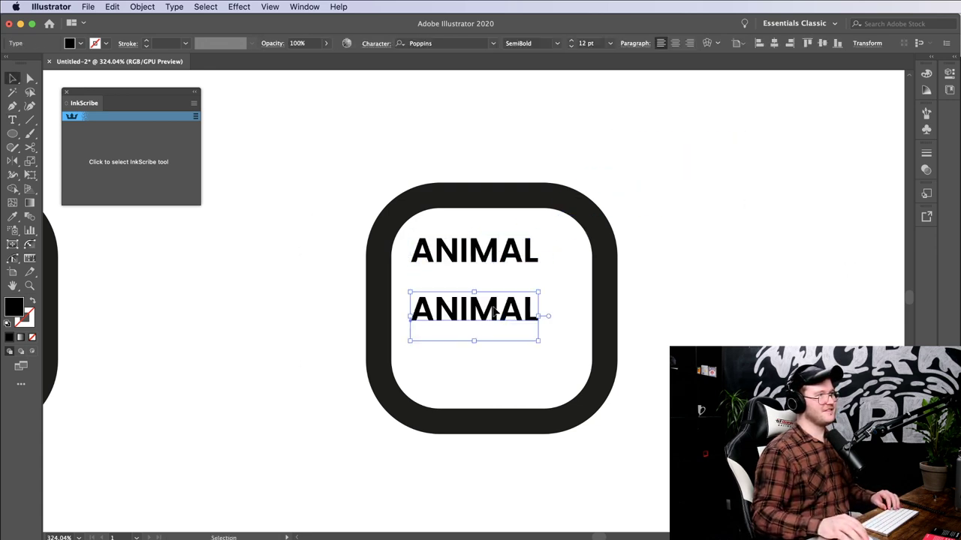
double_click(492, 307)
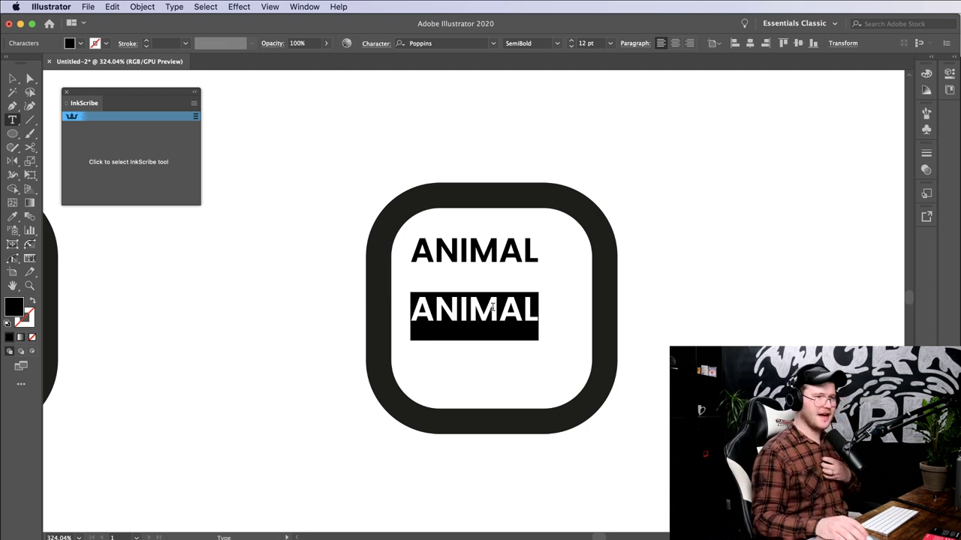
type("gym")
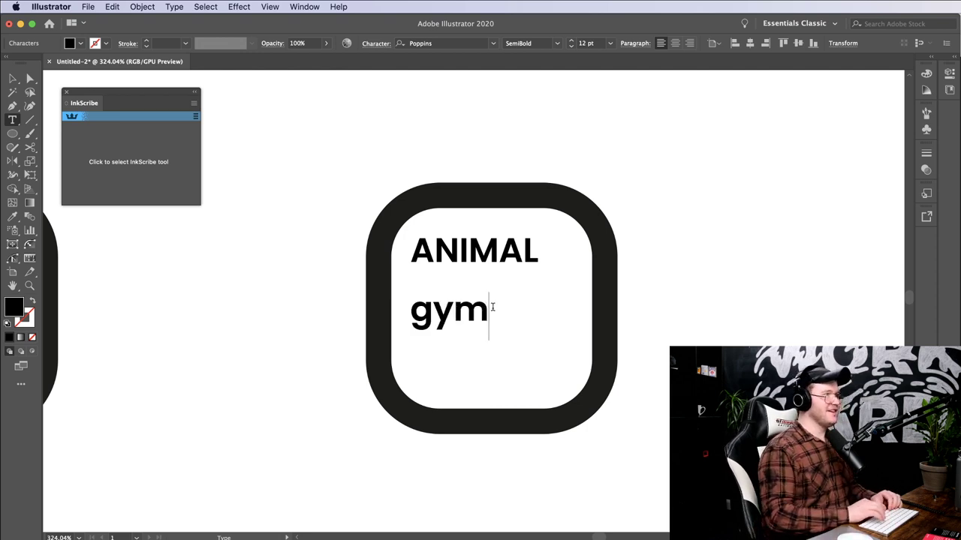
key("BackSpace")
key("BackSpace")
key("BackSpace")
type("H")
key("BackSpace")
type("GYM")
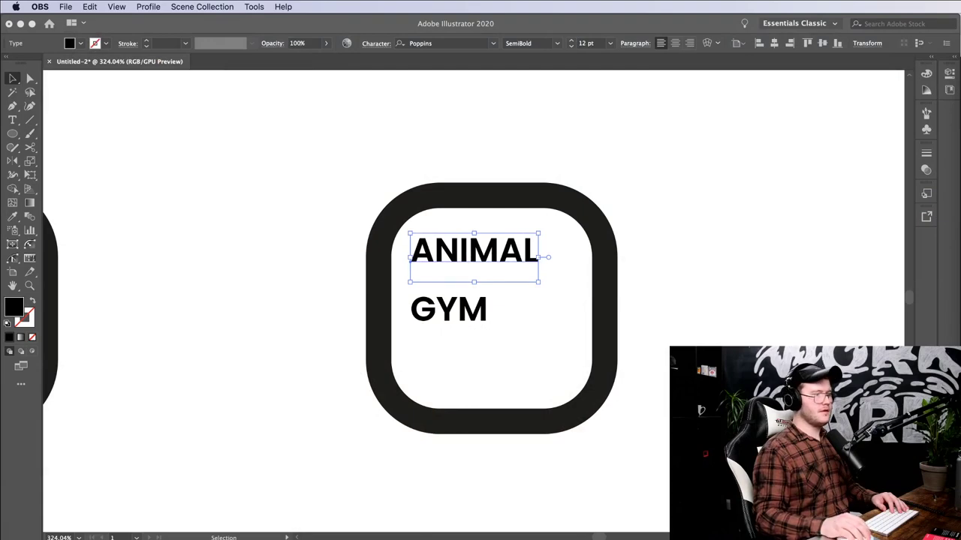
Switch to Brave, view the live stream's merchandise preview in YouTube Studio, and return to Illustrator
key("super+Tab")
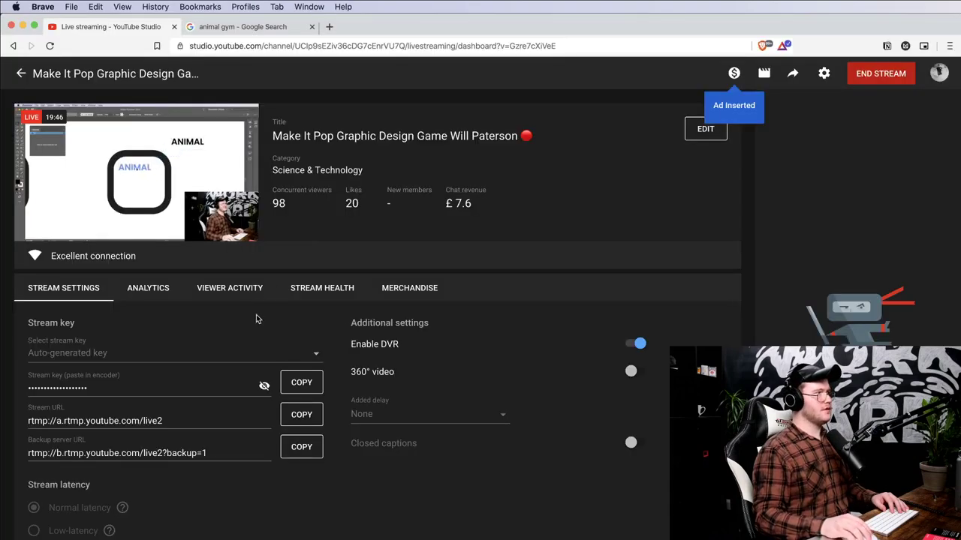
left_click(410, 297)
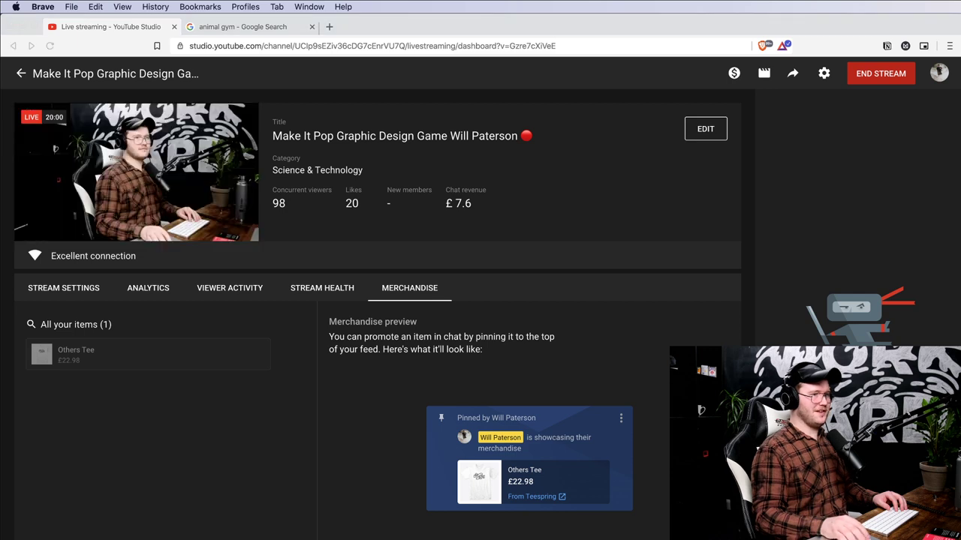
left_click(281, 394)
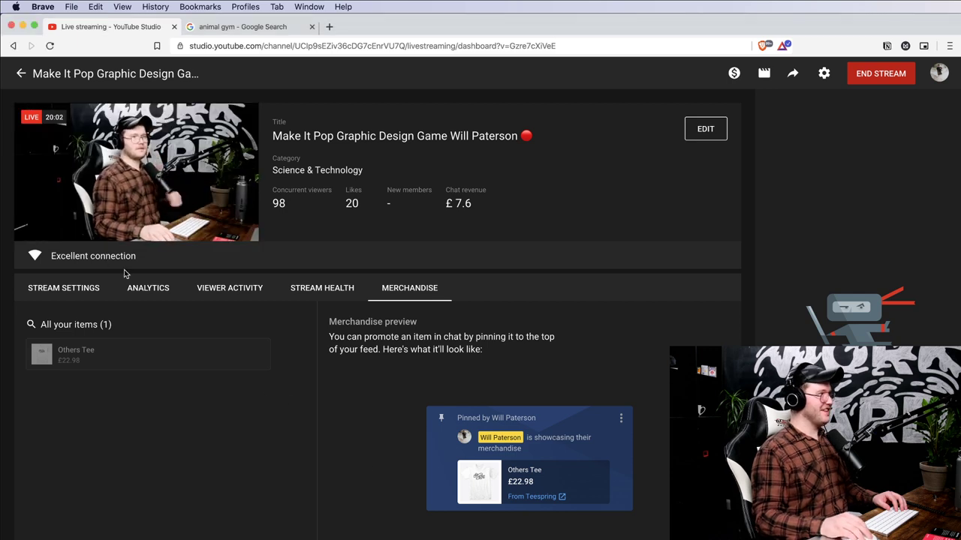
key("super+Tab")
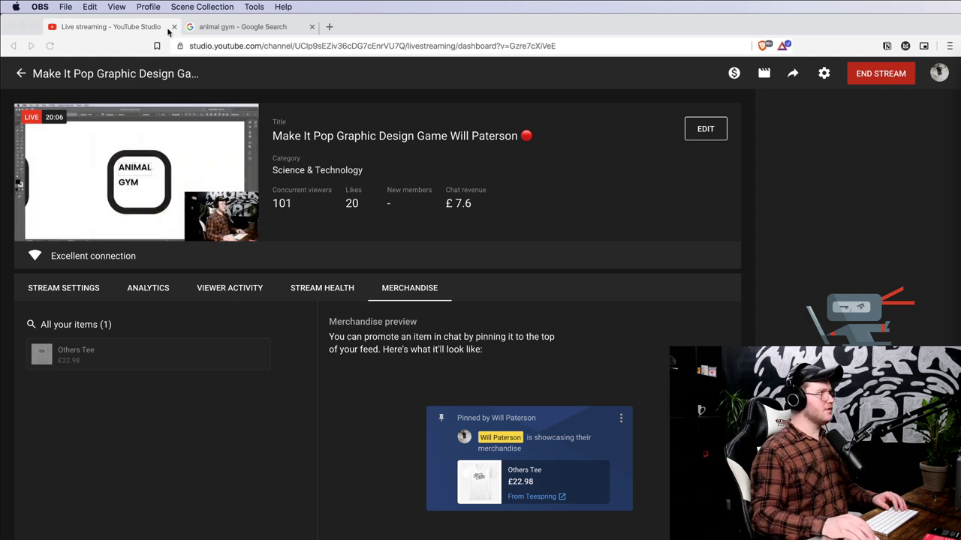
left_click(224, 29)
key("super+Tab")
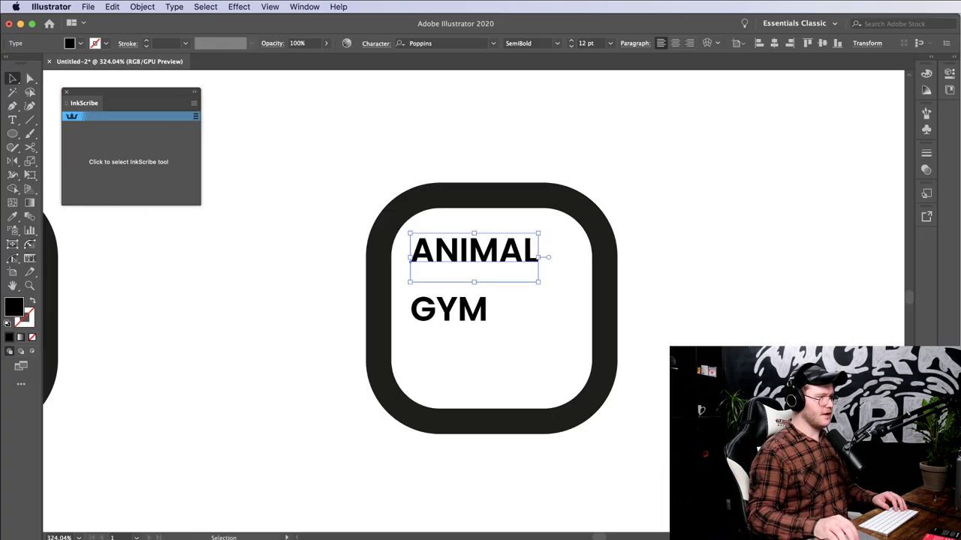
Move the GYM text up so it sits closely beneath ANIMAL, left-aligned with it
left_click_drag(467, 348, 343, 402)
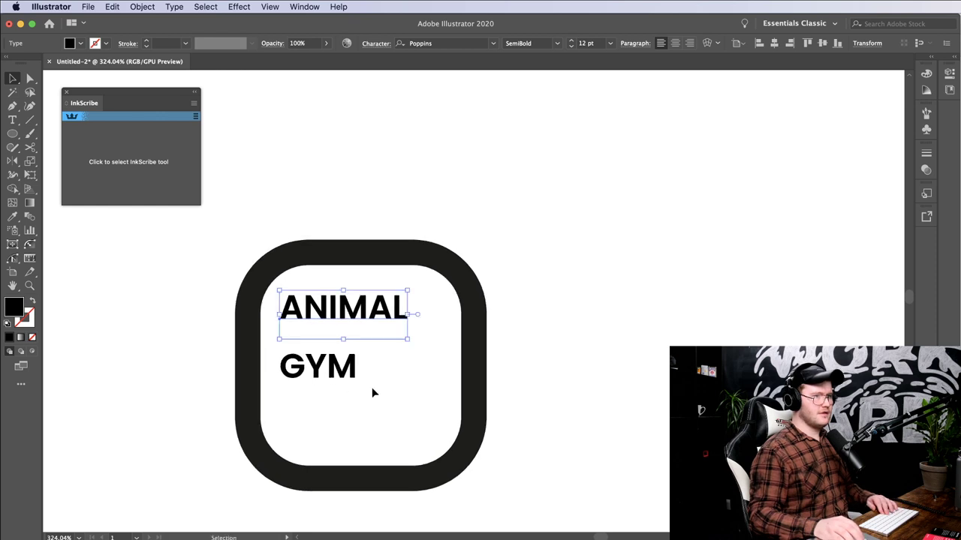
left_click(459, 401)
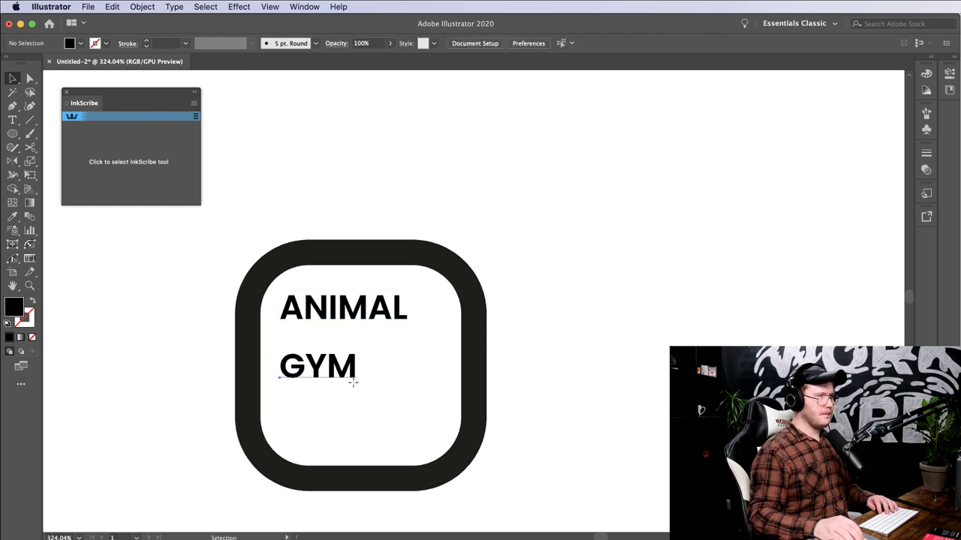
left_click_drag(338, 384, 345, 362)
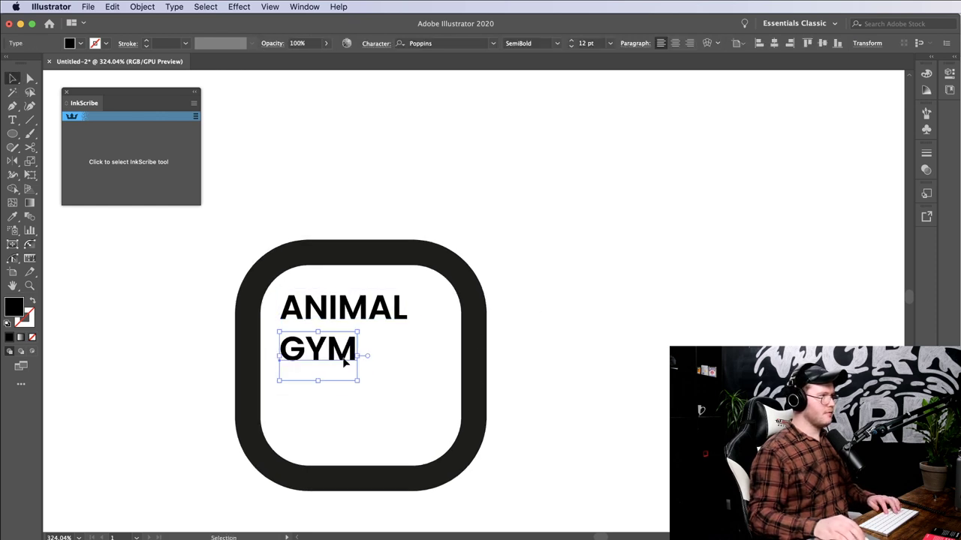
Set both the ANIMAL and GYM texts to Poppins ExtraBold
left_click_drag(384, 388, 302, 290)
left_click(375, 377)
left_click_drag(438, 388, 574, 444)
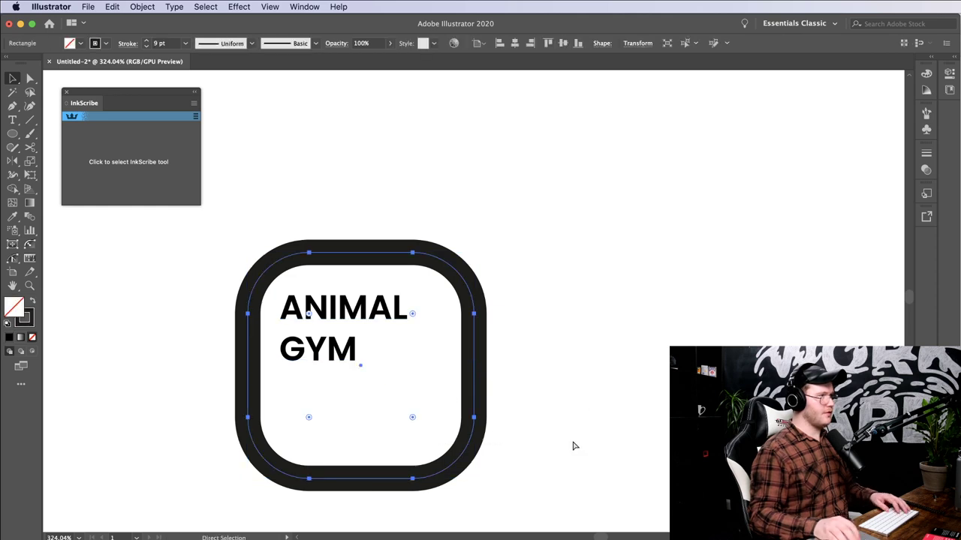
key("super+shift+a")
left_click_drag(376, 375, 313, 300)
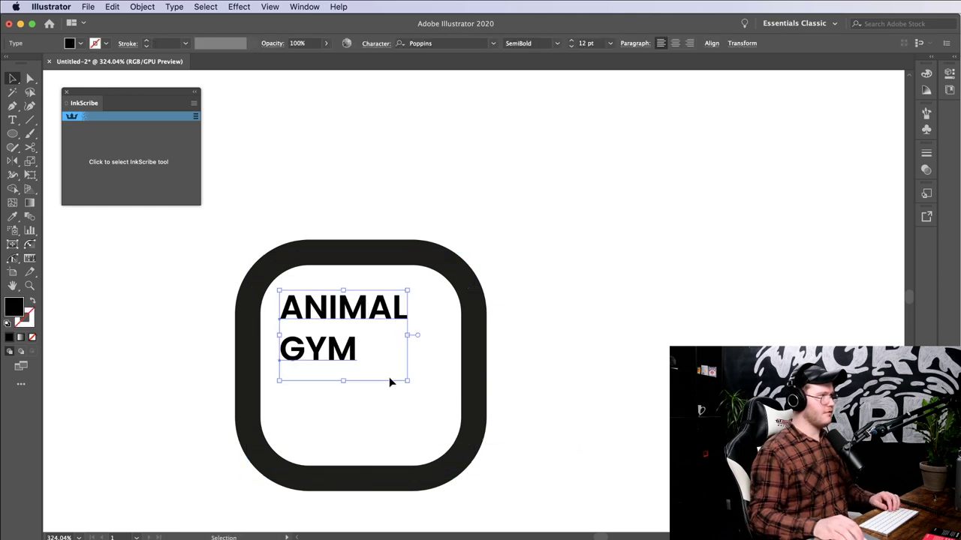
left_click(555, 45)
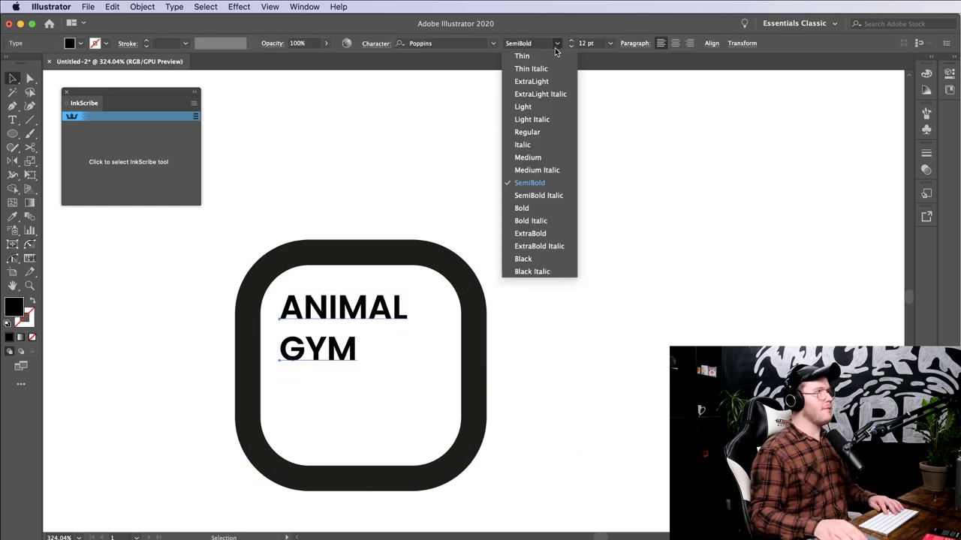
left_click(542, 233)
left_click(601, 267)
Scale the ANIMAL and GYM texts up together to 14.85 pt and shift them slightly up and left within the outline
left_click_drag(377, 379, 318, 290)
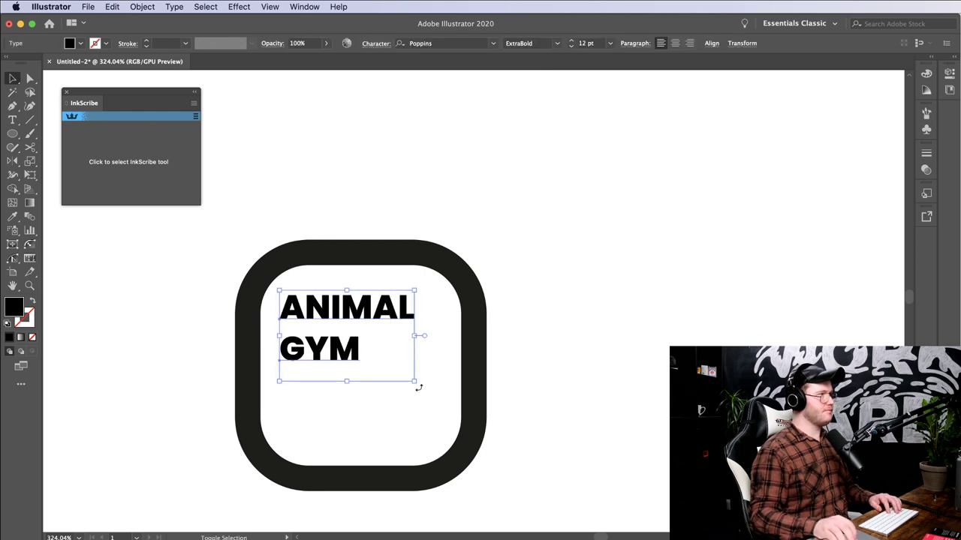
left_click_drag(418, 387, 447, 404)
left_click_drag(368, 308, 363, 304)
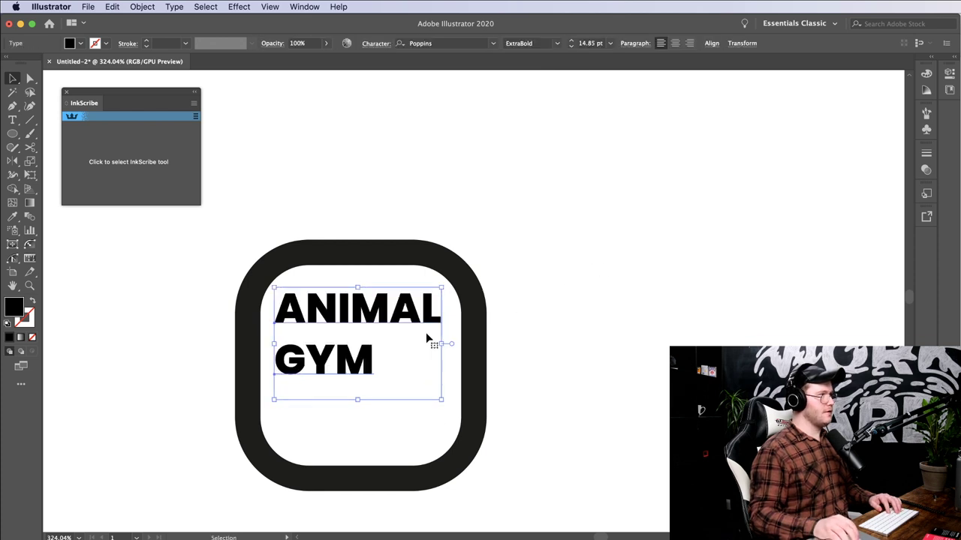
left_click(529, 355)
Reduce the stroke weight of the rounded-square outline around ANIMAL GYM to 6 pt
key("z")
left_click_drag(462, 331, 376, 357)
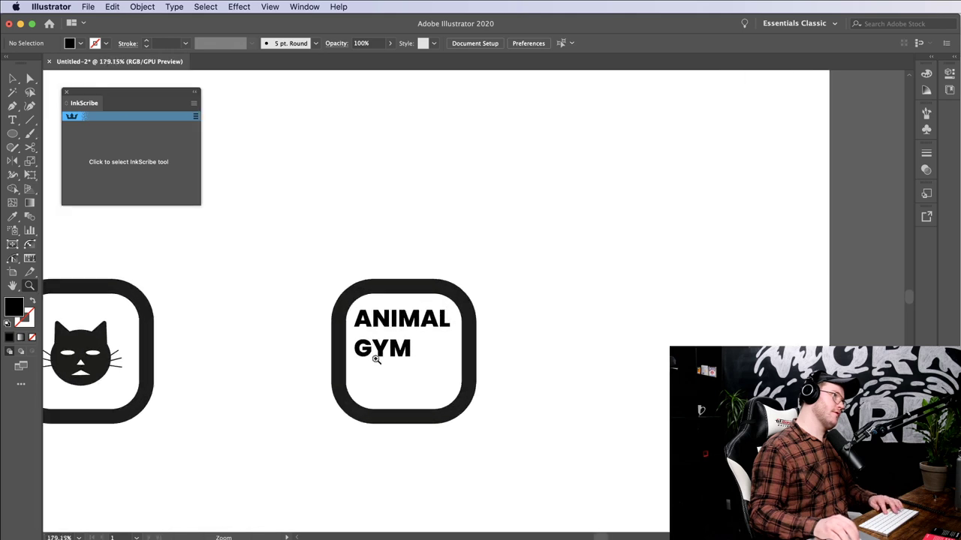
key("v")
key("alt+super+2")
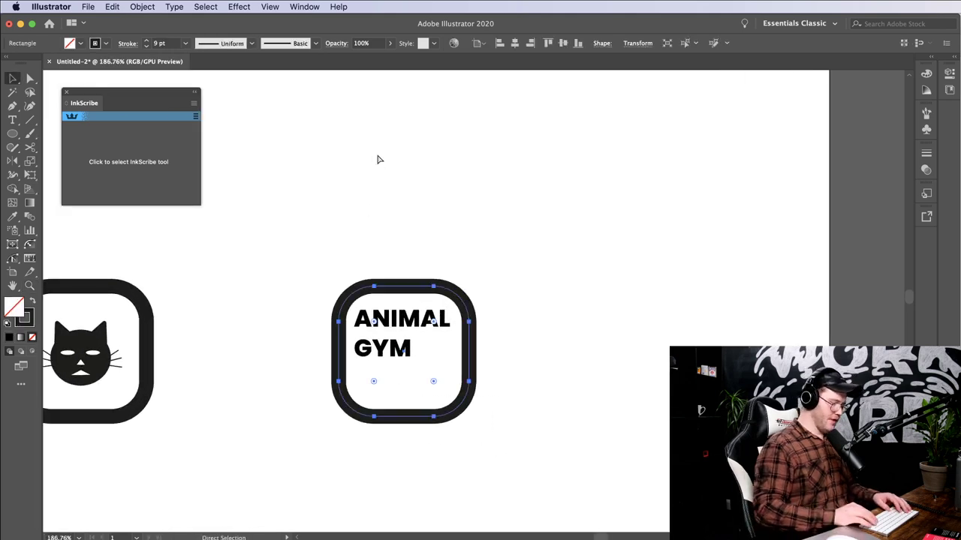
left_click(407, 218)
left_click_drag(415, 256, 434, 297)
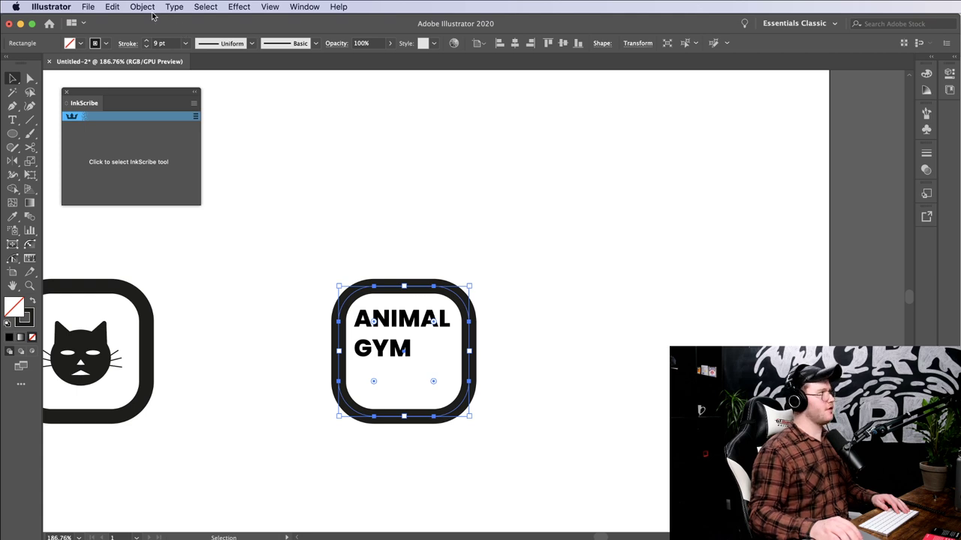
left_click(148, 47)
left_click(148, 47)
left_click(148, 47)
left_click(485, 300)
Move the whole ANIMAL GYM logo up slightly and shift its two texts a little closer to the outline's upper edge
left_click_drag(471, 298, 460, 227)
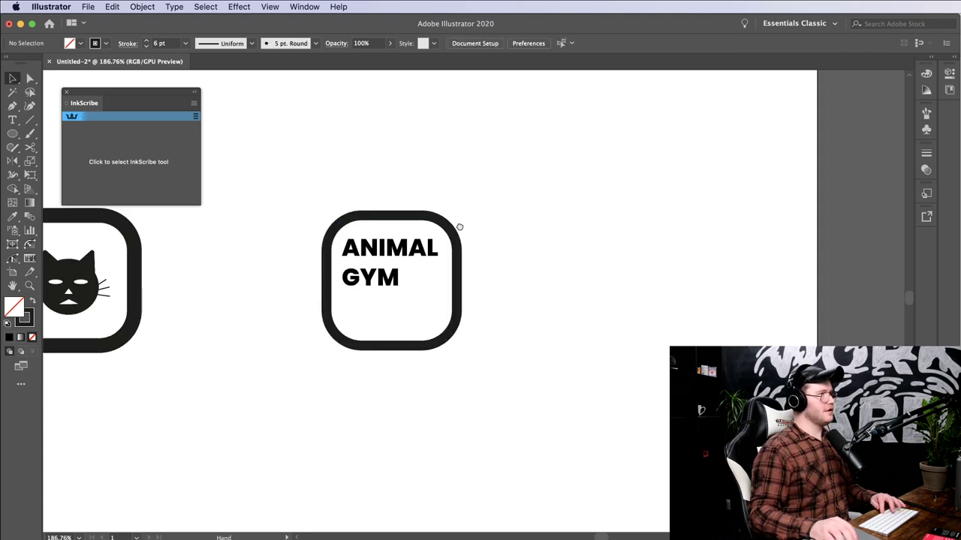
key("z")
left_click_drag(367, 263, 441, 268)
key("v")
key("super+a")
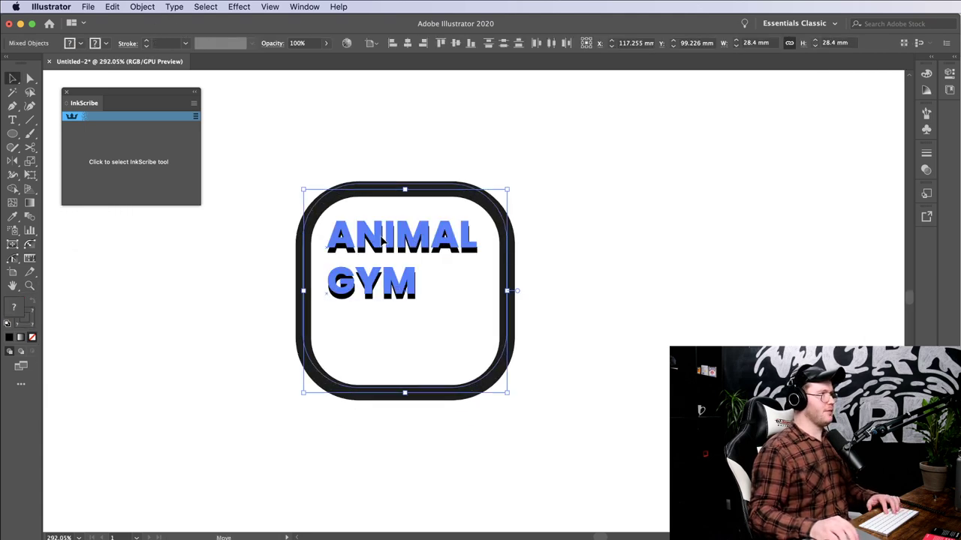
left_click(592, 220)
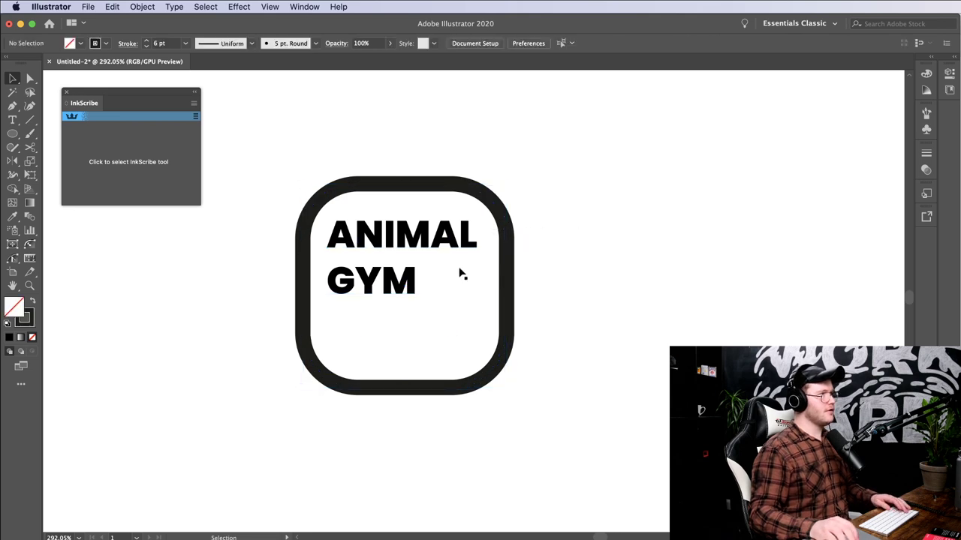
left_click_drag(404, 244, 403, 240)
left_click(559, 231)
key("z")
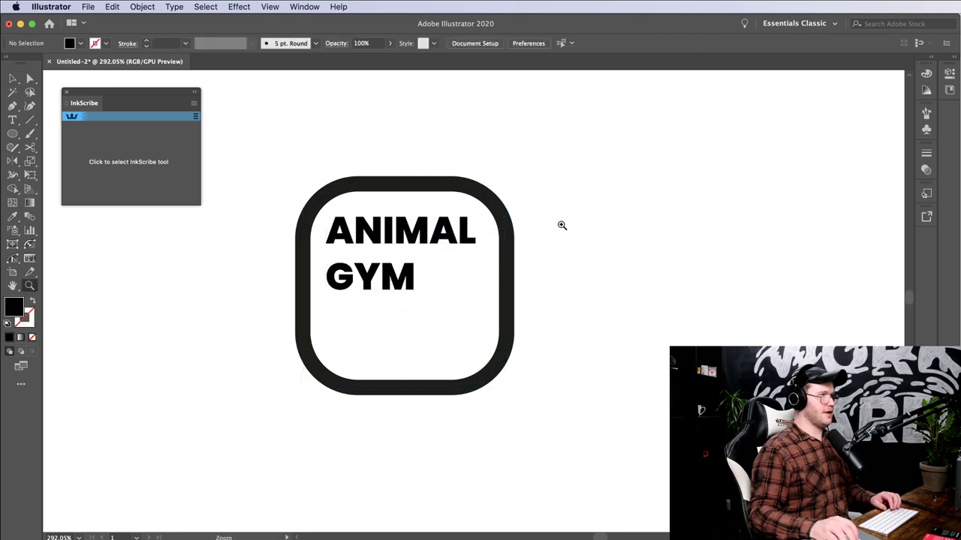
left_click_drag(562, 225, 571, 271)
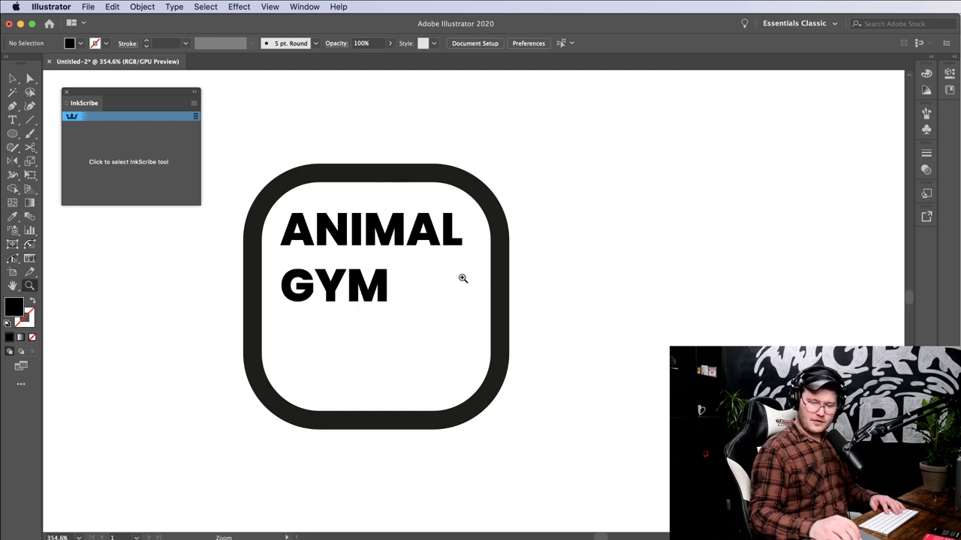
left_click_drag(349, 289, 414, 290)
left_click_drag(415, 290, 475, 288)
key("v")
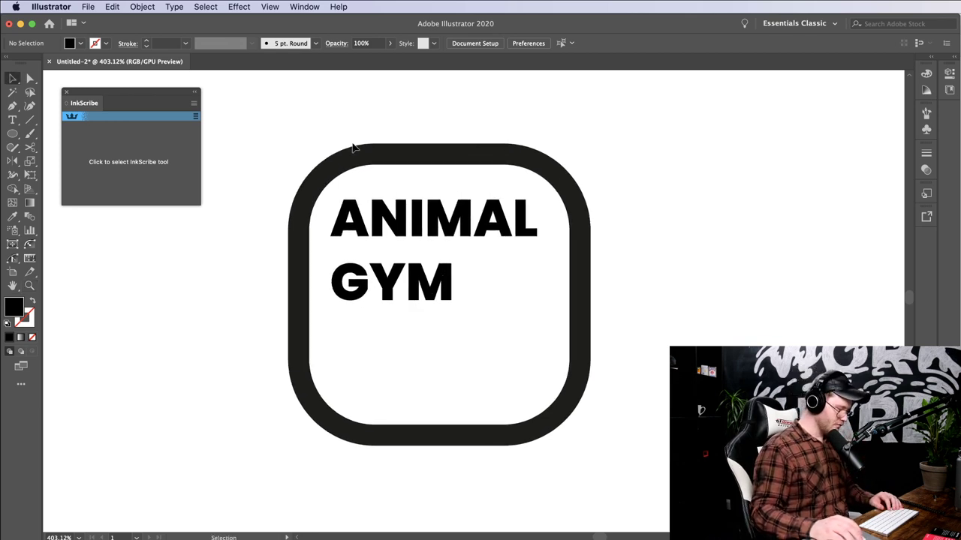
Duplicate the complete cat-head logo into the space between it and the ANIMAL GYM logo
key("z")
mouse_move(351, 147)
left_mouse_down()
mouse_move(246, 160)
mouse_move(422, 218)
left_mouse_up()
key("v")
left_click_drag(194, 239, 106, 312)
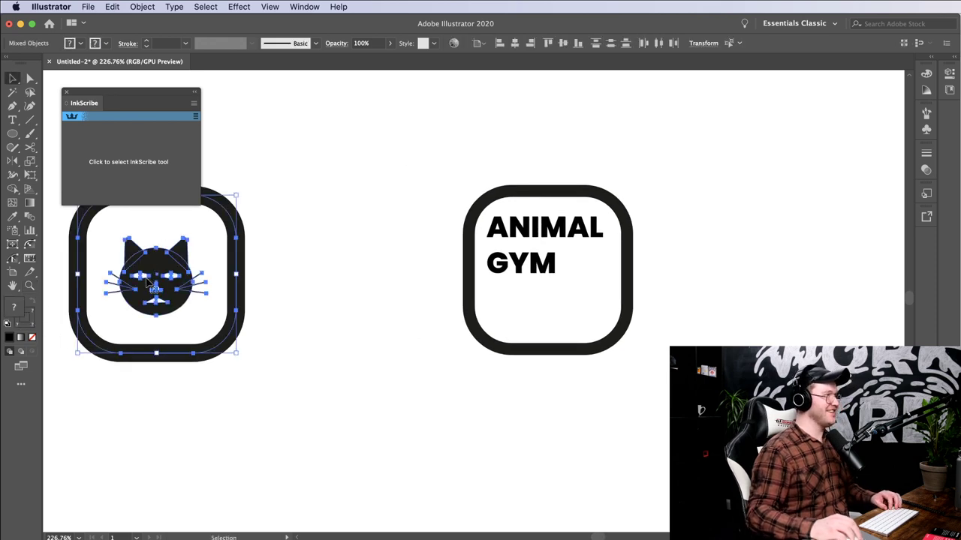
right_click(161, 283)
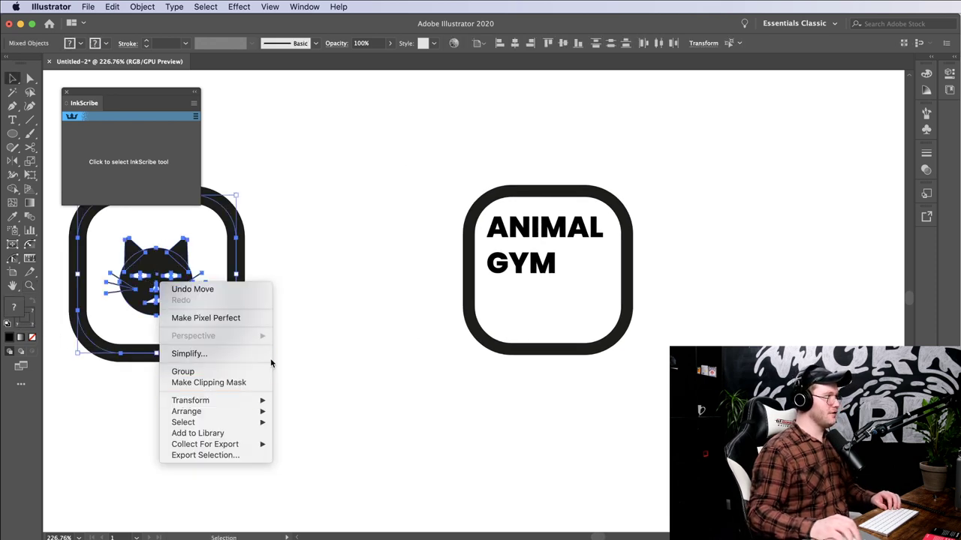
left_click(349, 410)
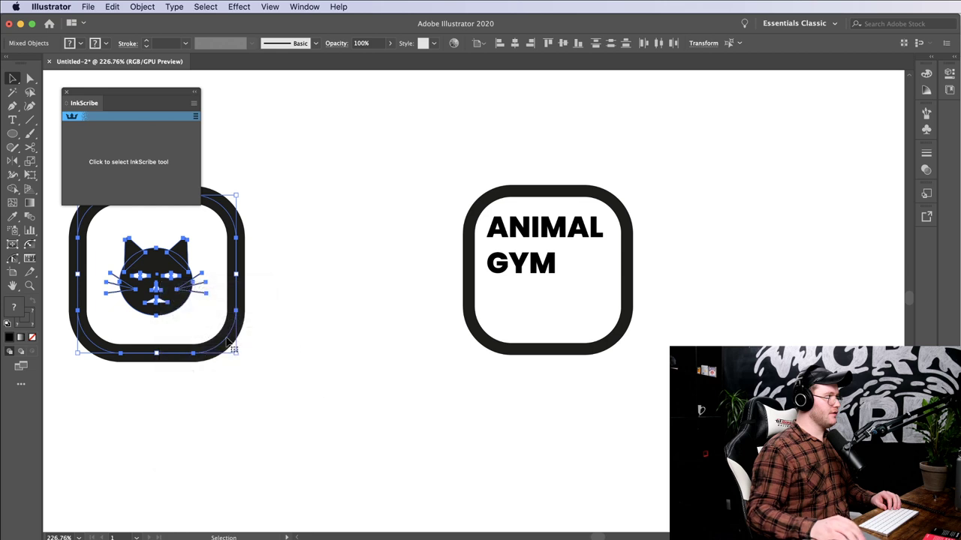
right_click(224, 338)
left_click(375, 350)
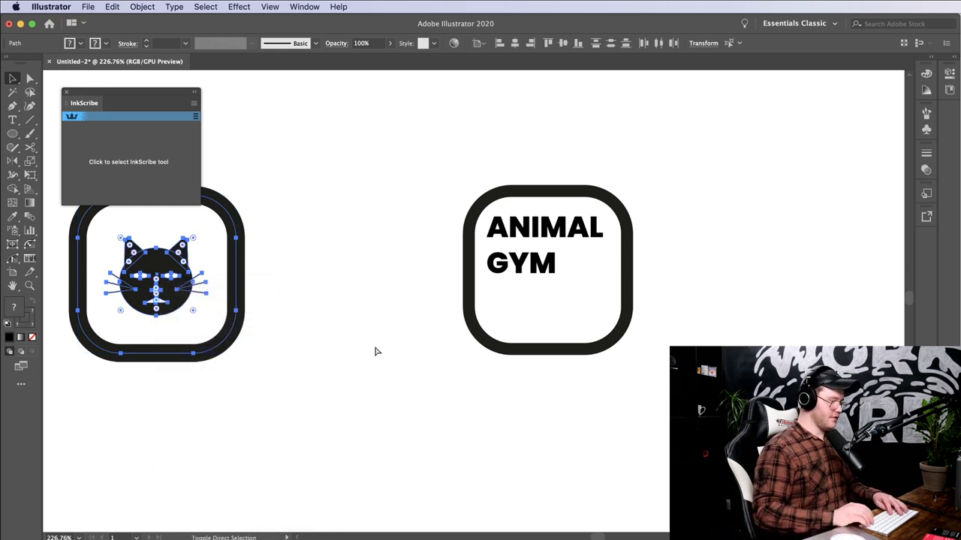
left_click(376, 350)
left_click(154, 277)
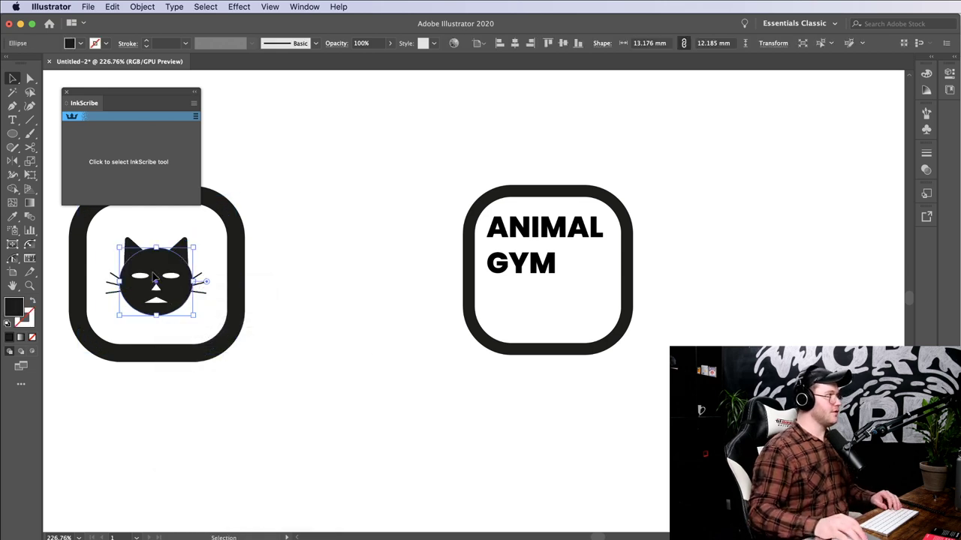
left_click(144, 309)
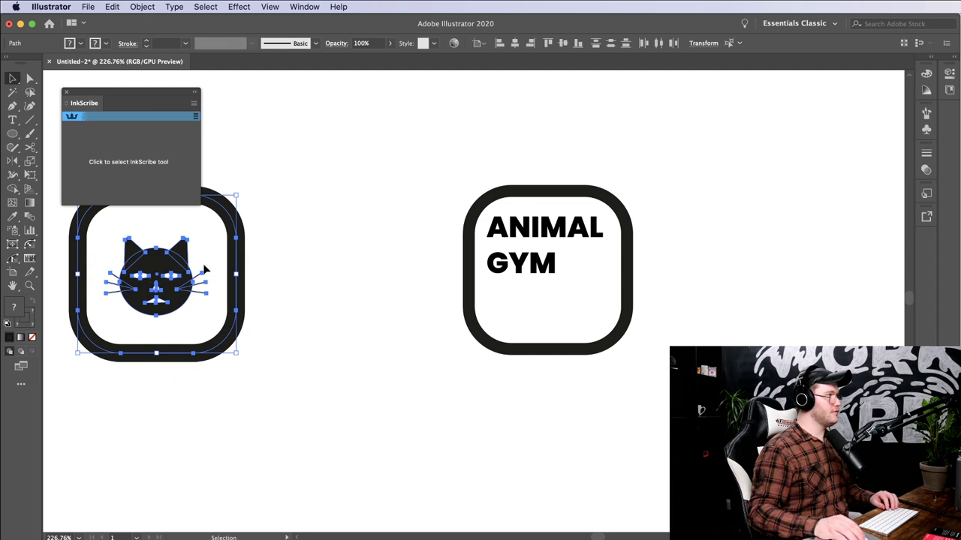
left_click_drag(169, 276, 355, 276)
left_click(387, 127)
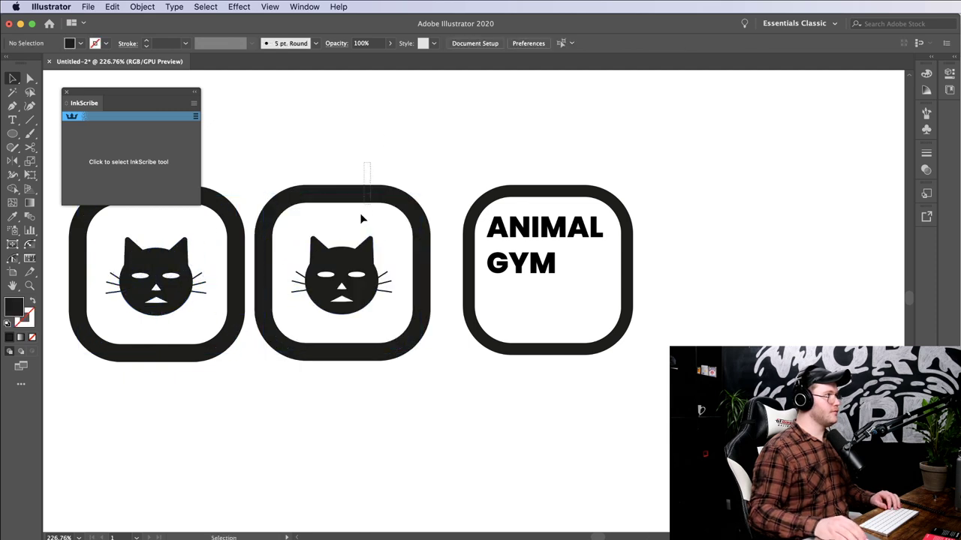
Delete the duplicated rounded-square outline and move the cat-head copy to the lower right of the ANIMAL GYM logo
left_click(361, 218)
key("Delete")
left_click_drag(285, 190, 395, 338)
left_click_drag(346, 288, 591, 307)
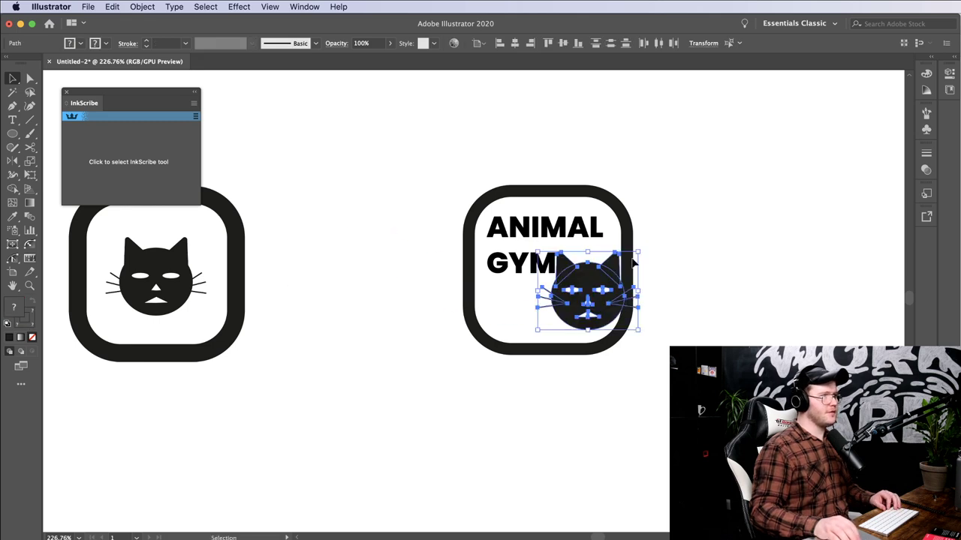
Scale the cat-head copy down until its face is about 8.3 mm wide and place it below and right of GYM
left_click_drag(628, 263, 629, 295)
key("super+z")
right_click(596, 293)
left_click(683, 276)
left_click(683, 276)
key("z")
left_click_drag(629, 295, 600, 291)
key("v")
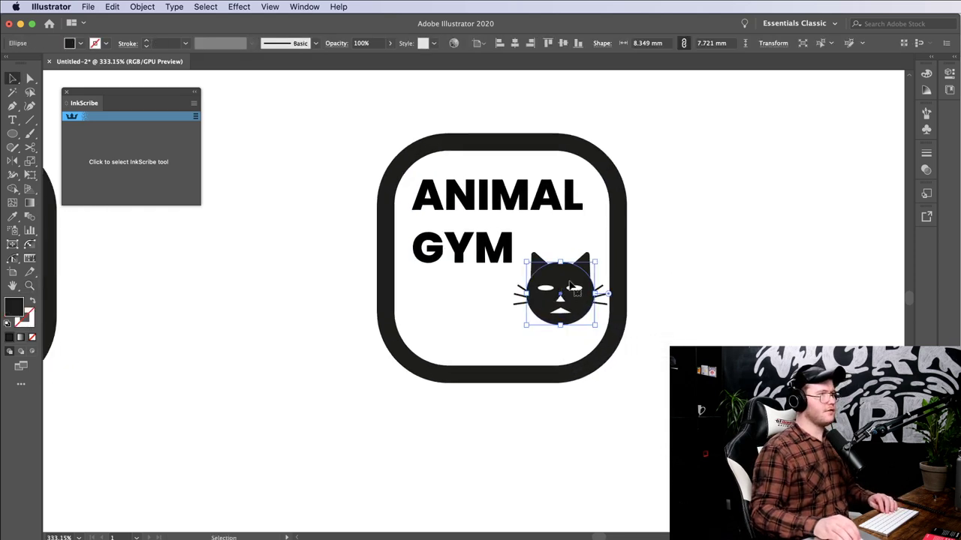
Delete the small cat-head copy from the ANIMAL GYM logo
left_click(556, 246)
left_click_drag(523, 281, 582, 327)
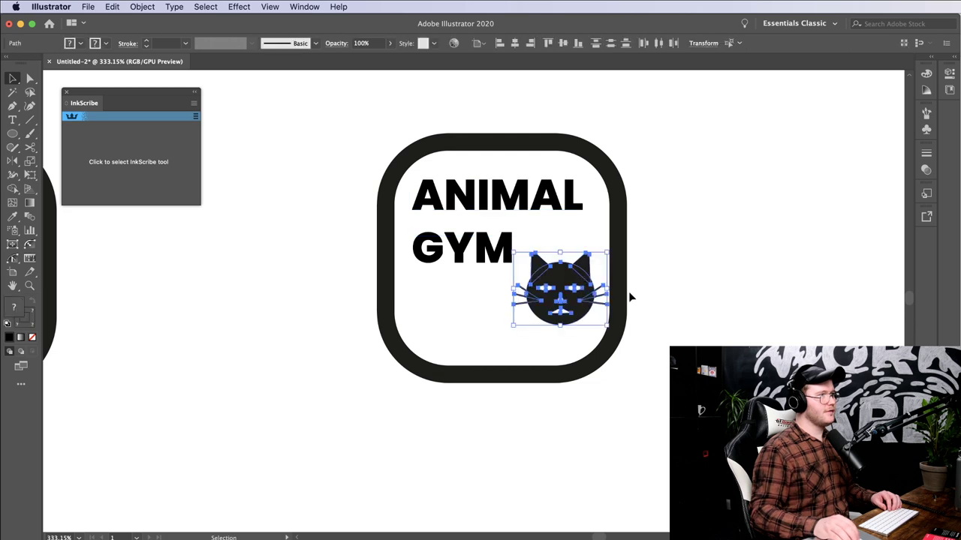
key("r")
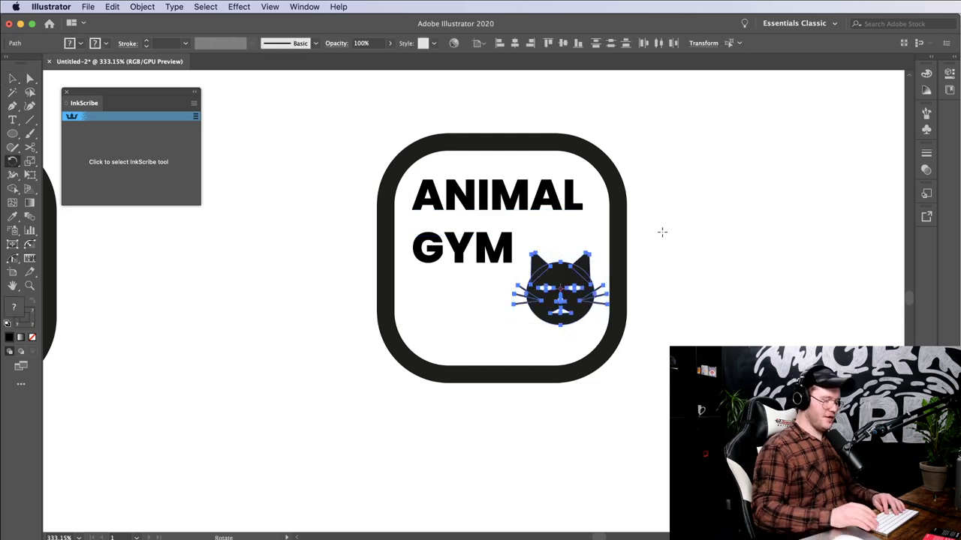
key("Delete")
Draw a thin, black horizontal rectangle beneath GYM as a barbell bar
key("l")
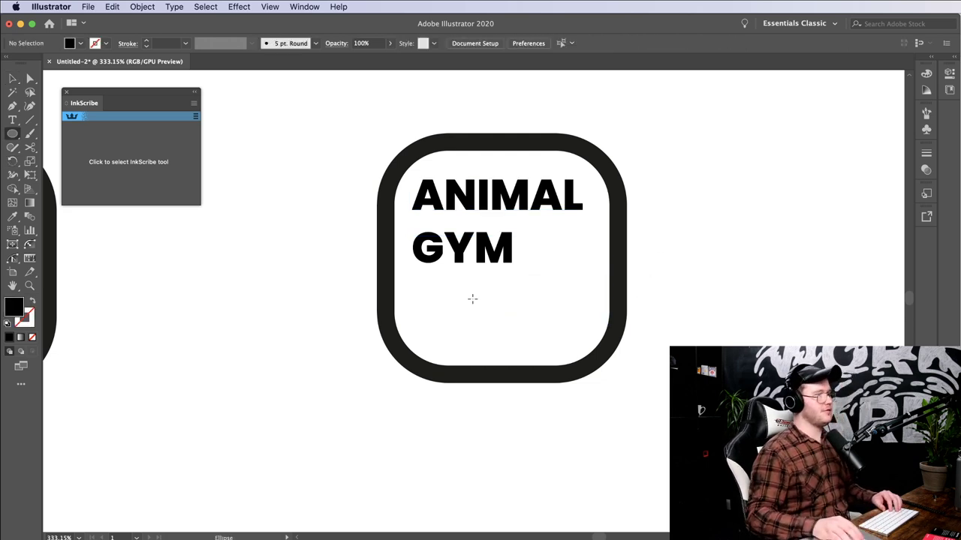
key("m")
left_click_drag(431, 301, 576, 315)
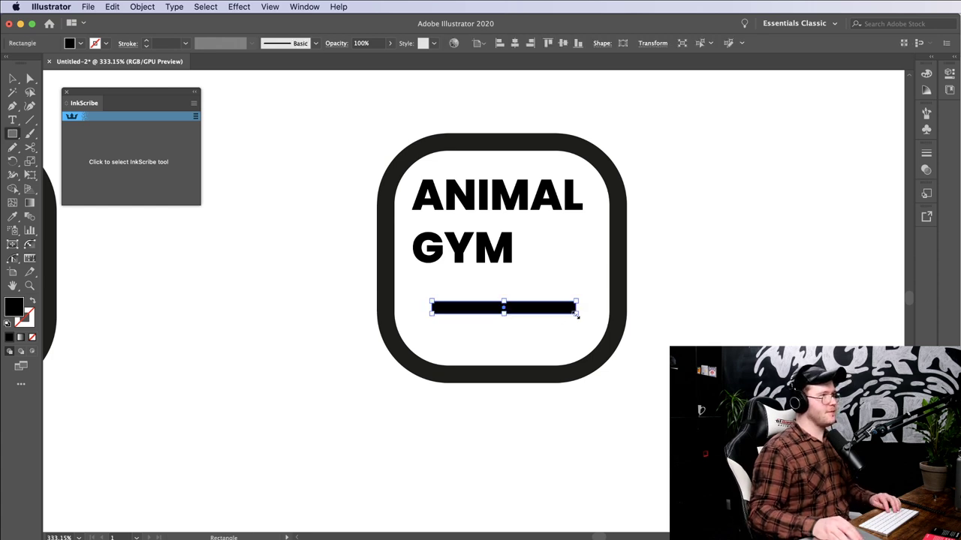
scroll(557, 326, "up", 3)
Draw a narrow vertical ellipse about 1.3 by 6.4 mm at the bar's left end and copy it to the right end
key("l")
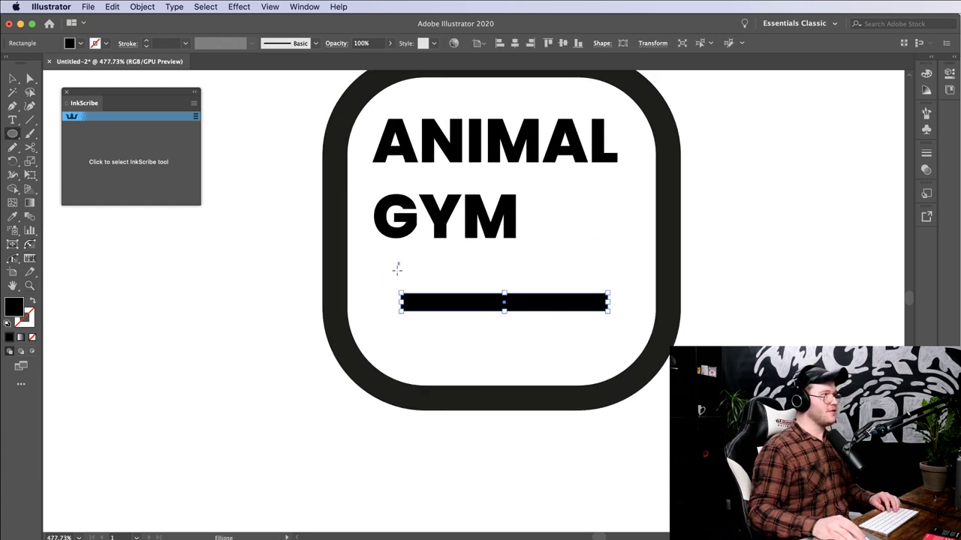
left_click_drag(397, 269, 609, 336)
key("v")
left_click(459, 337)
left_click(538, 353)
key("z")
left_click_drag(537, 345, 627, 296)
key("v")
Try to widen the ellipse at the bar's right end outward
left_click(614, 300)
left_click(544, 334)
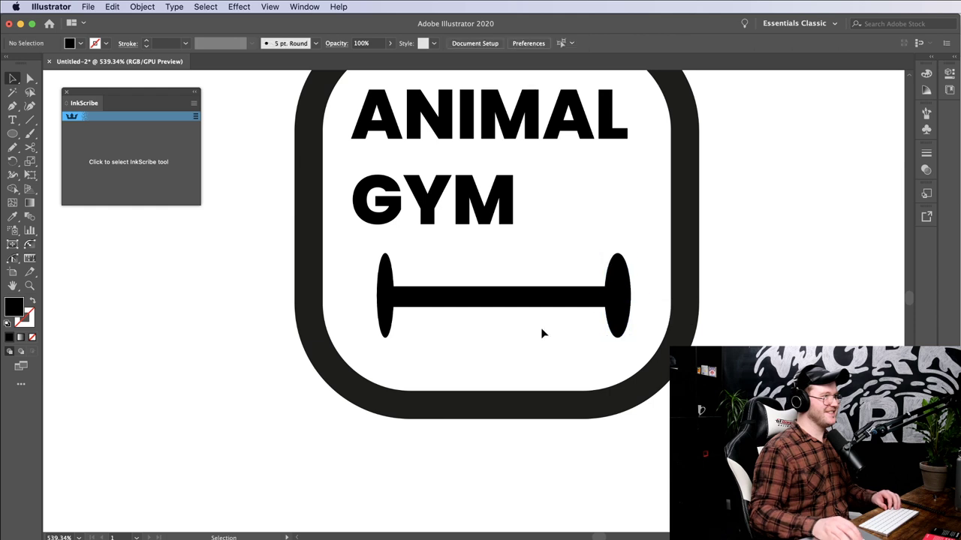
key("super+z")
Widen the ellipse at the bar's left end outward to about 1.86 mm and delete the right-end ellipse
left_click(387, 296)
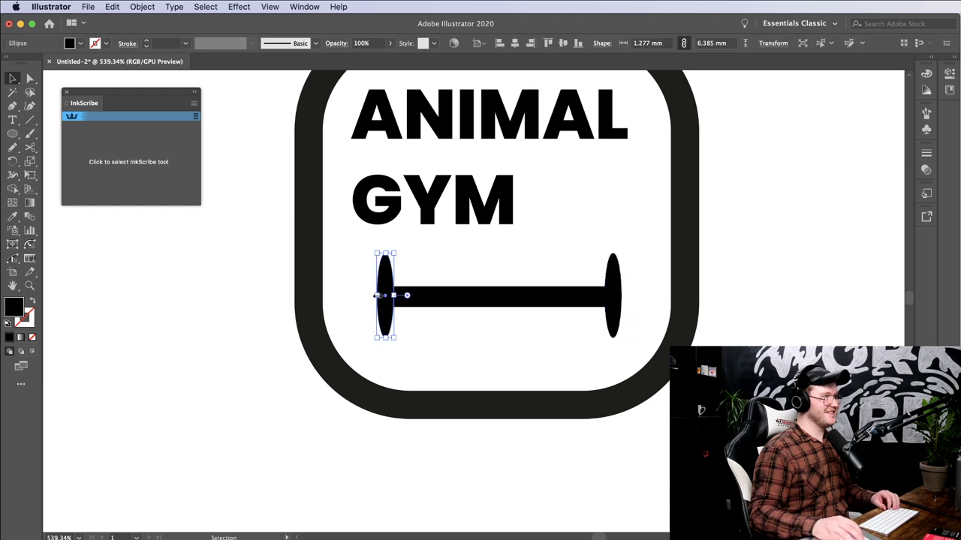
left_click_drag(377, 296, 369, 296)
key("super+z")
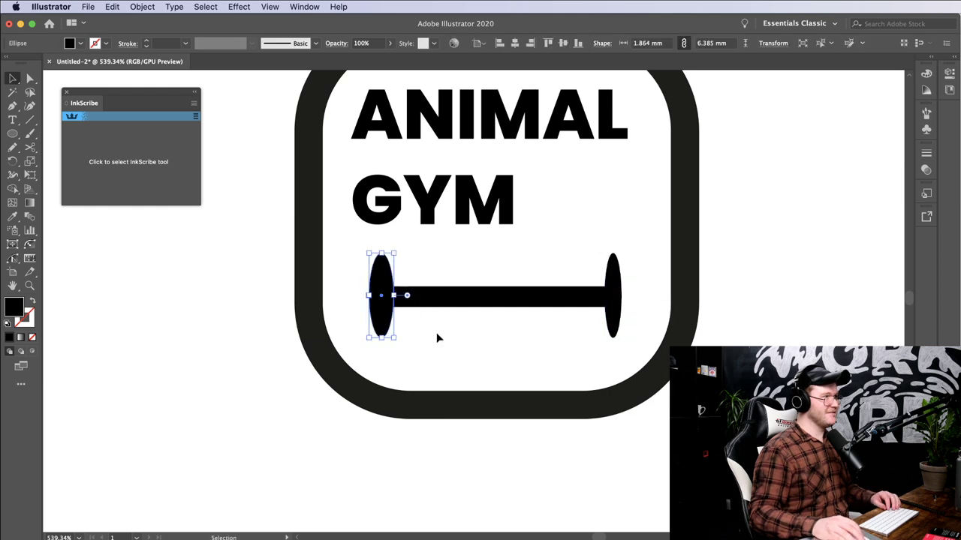
left_click(436, 332)
left_click(620, 295)
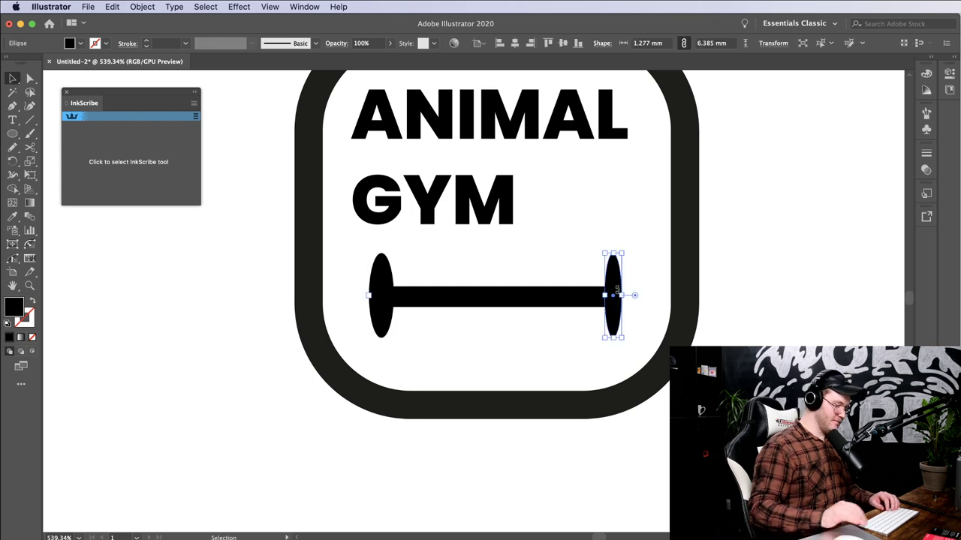
key("Delete")
Give the ellipse at the bar's left end a 1 pt white stroke
left_click(391, 295)
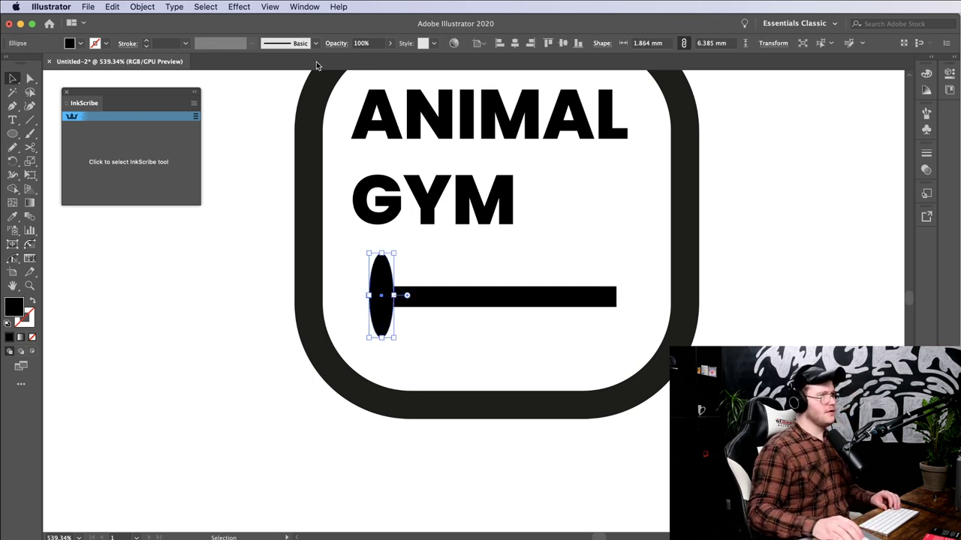
left_click(147, 42)
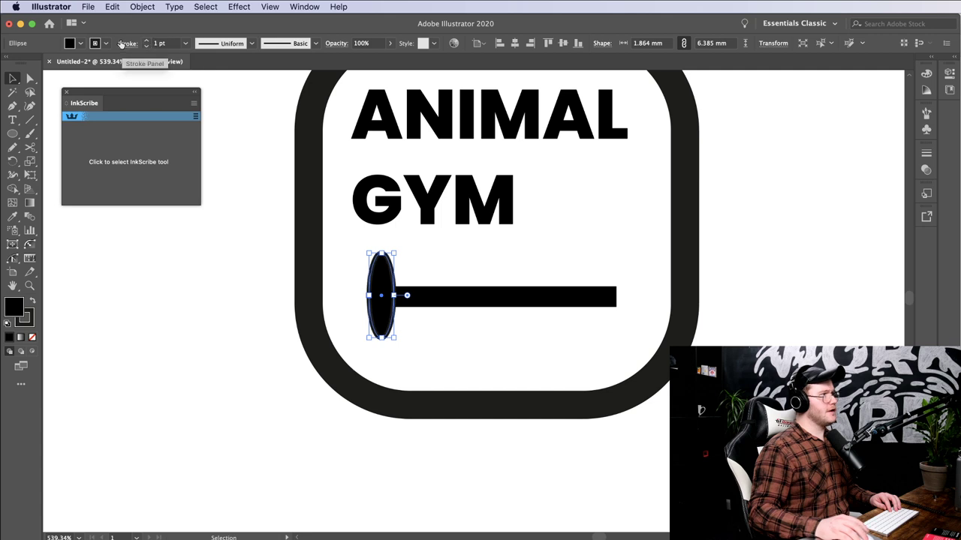
left_click(105, 43)
left_click(26, 66)
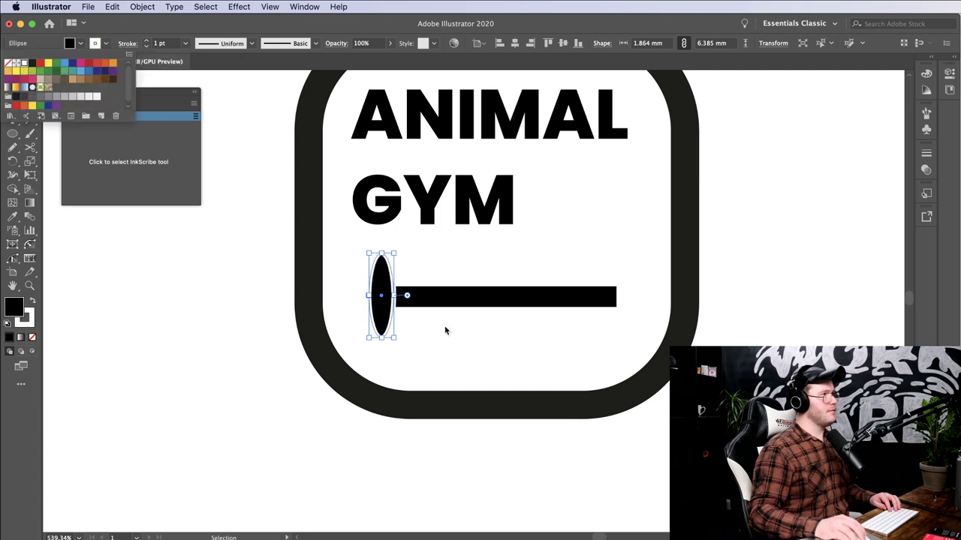
Widen the ellipse at the bar's left end outward to about 2.39 mm and shorten it to about 6.09 mm
left_click_drag(368, 296, 364, 297)
left_click(428, 343)
left_click(384, 313)
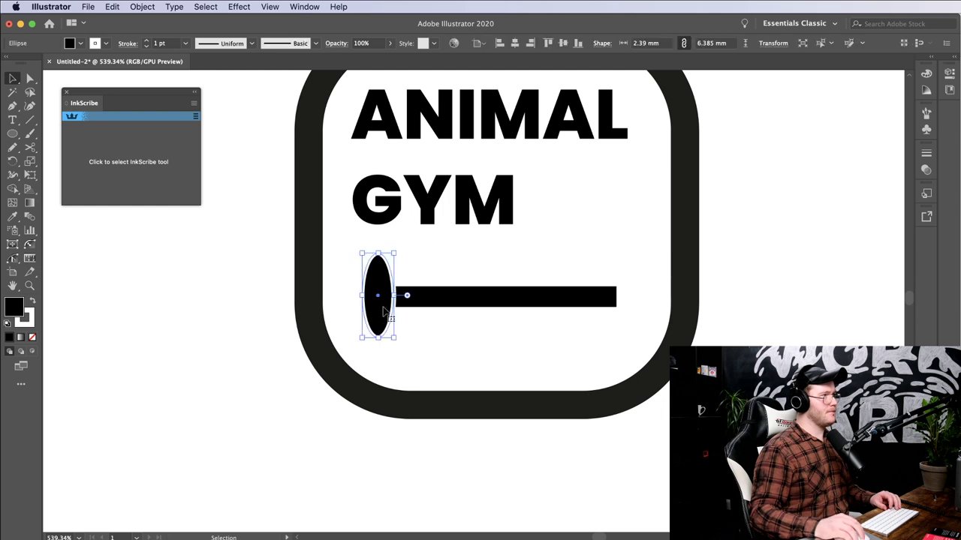
left_click_drag(377, 253, 378, 257)
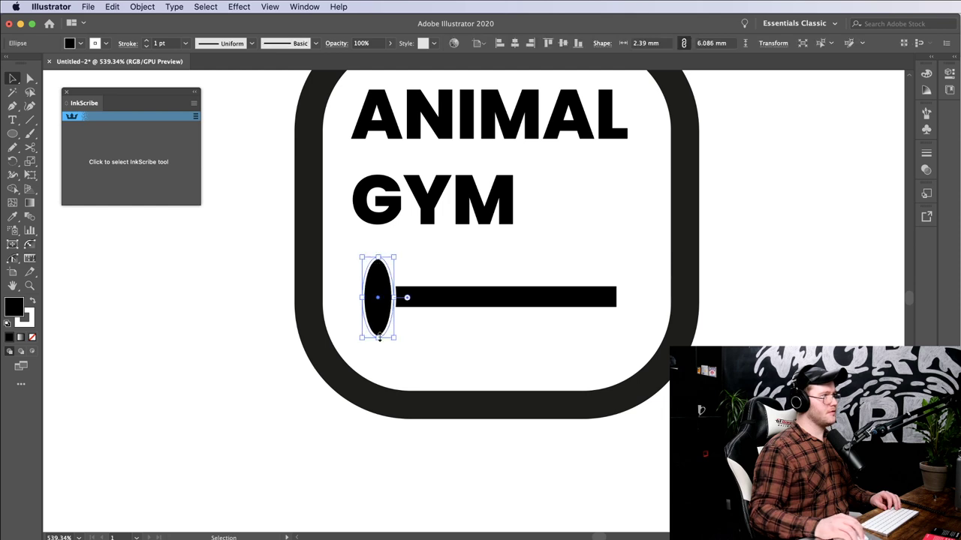
Copy the left-end ellipse to the right end of the bar so both ends carry a matching plate
left_click_drag(379, 338, 633, 323)
left_click(399, 324)
left_click(493, 343)
left_click(559, 328)
left_click_drag(559, 329, 528, 397)
left_click_drag(590, 403, 589, 399)
left_click(545, 447)
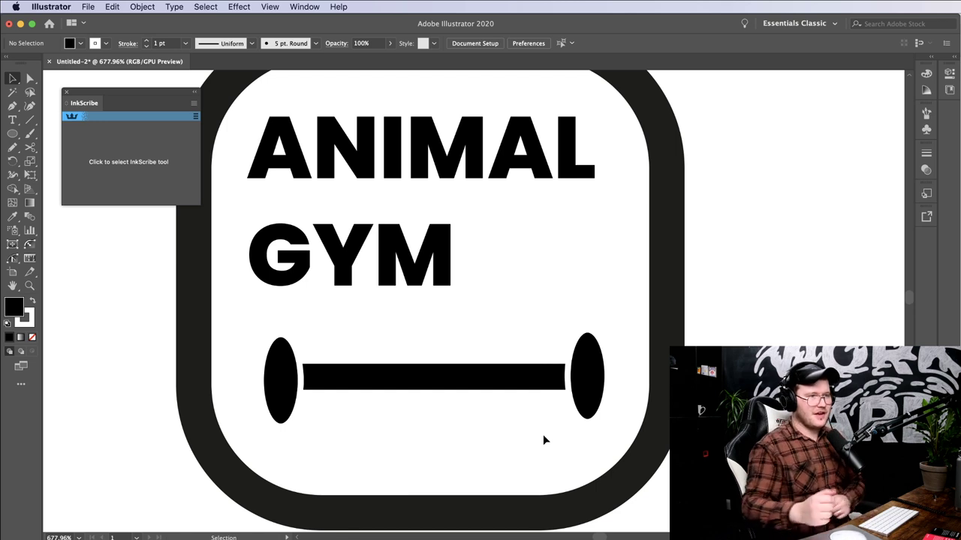
key("super+Tab")
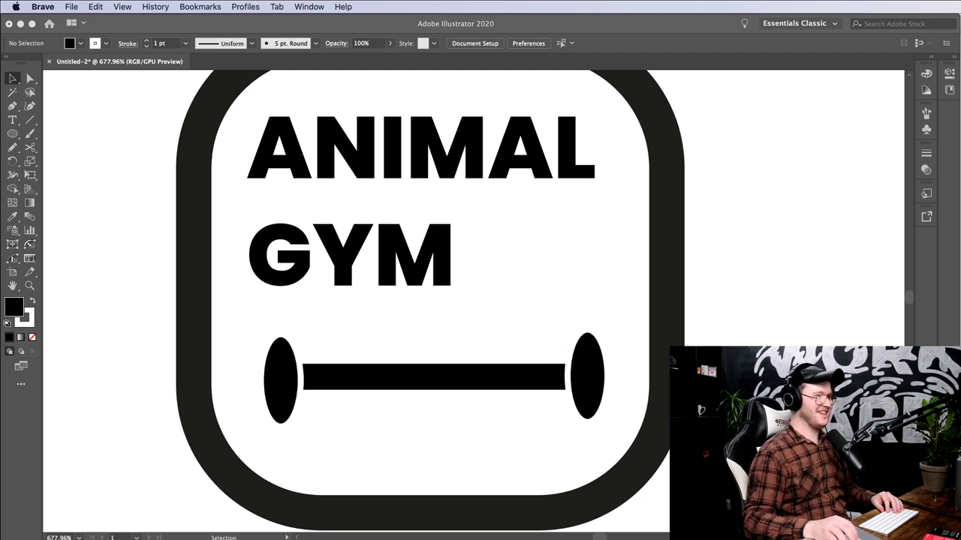
left_click(564, 479)
Shorten the barbell by moving its left ellipse together with the bar's left end inward, leaving the text in place
left_click_drag(485, 405, 571, 468)
scroll(571, 468, "down", 2)
key("v")
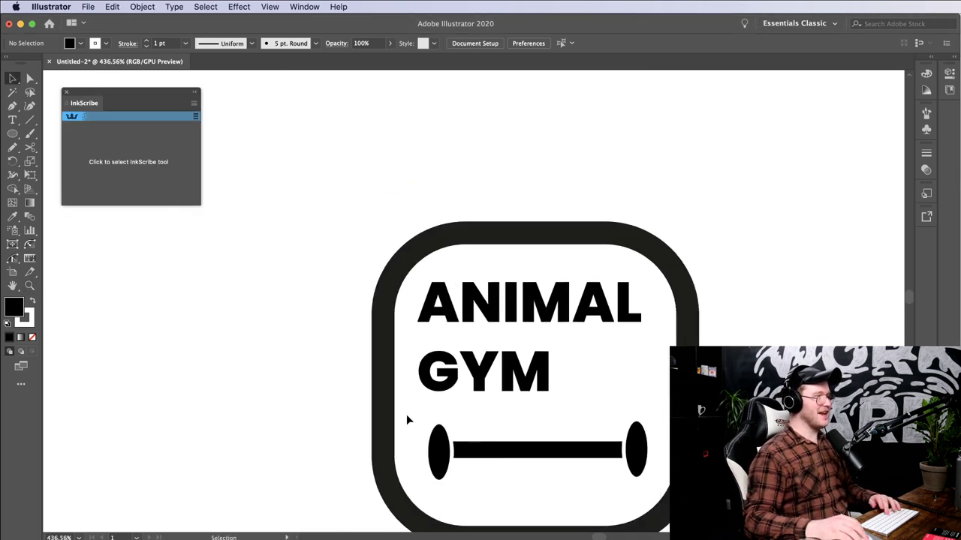
left_click_drag(423, 416, 499, 494)
key("super+z")
key("a")
key("super+z")
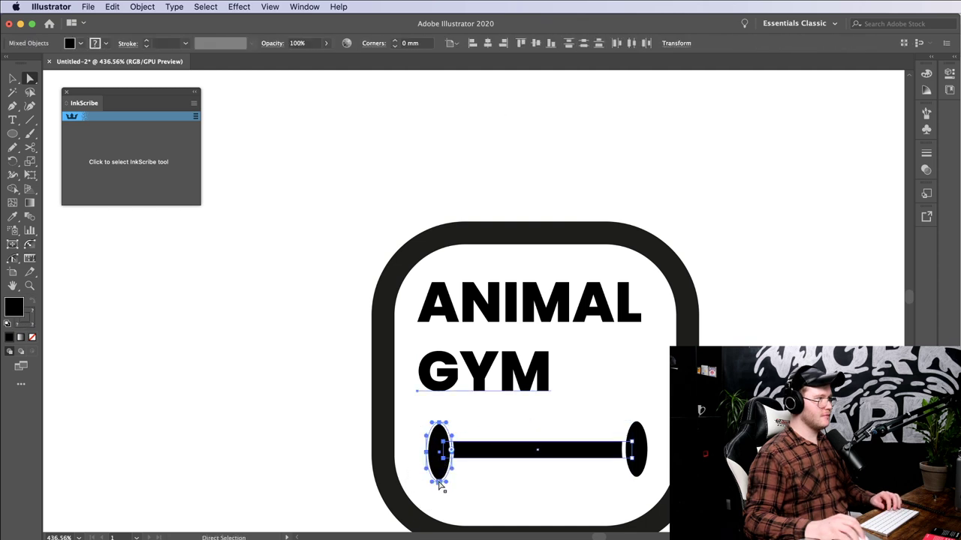
left_click_drag(439, 481, 467, 484)
key("super+z")
key("v")
left_click(579, 393)
left_click_drag(550, 386, 514, 383)
left_click(592, 454)
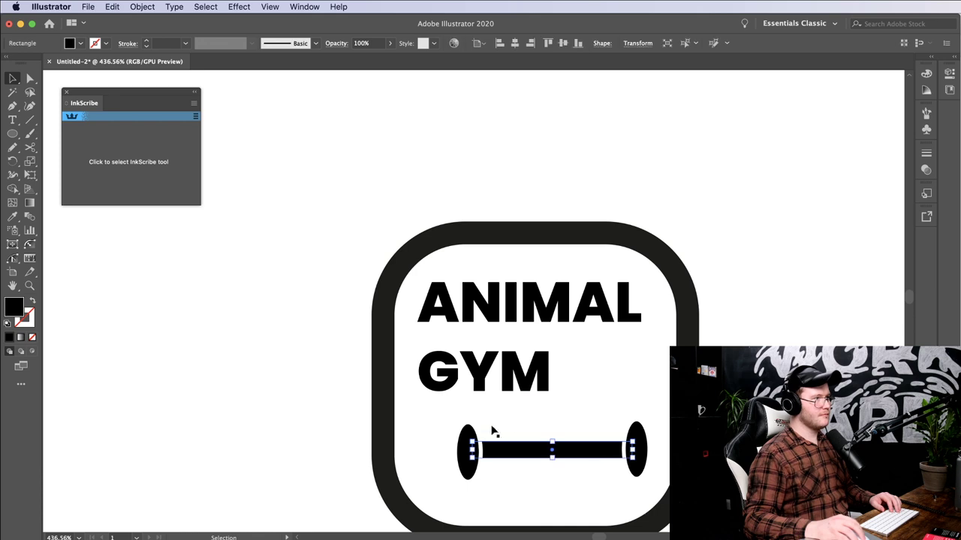
left_click_drag(434, 373, 525, 398)
key("super+z")
left_click(575, 492)
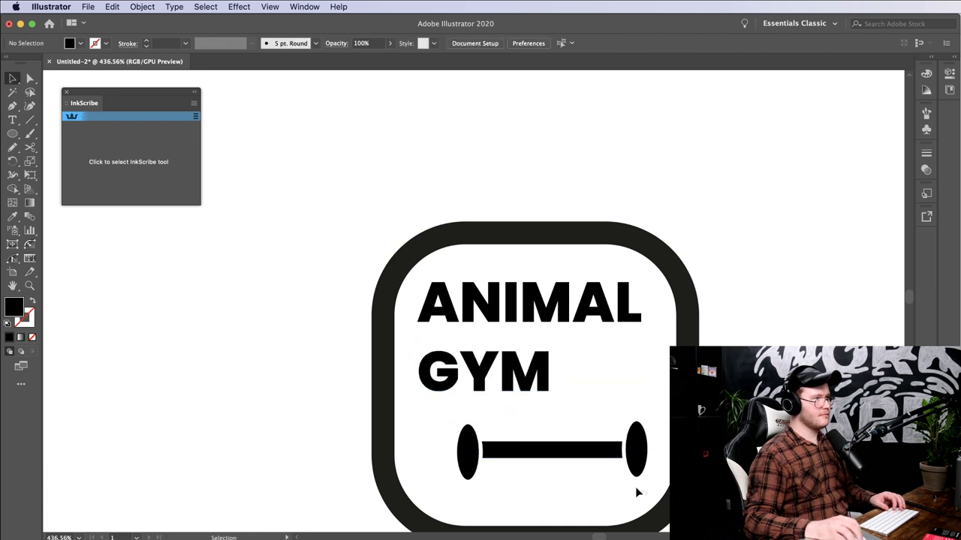
Group the bar and both ellipses and move the barbell left, closer beneath the word GYM
left_click_drag(464, 448, 462, 445)
key("super+g")
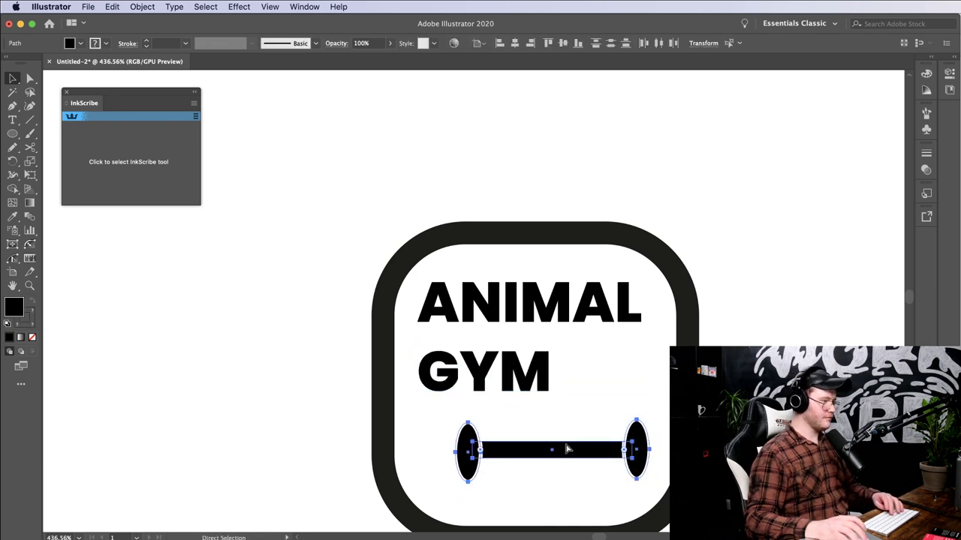
left_click(569, 490)
left_click_drag(562, 448, 531, 448)
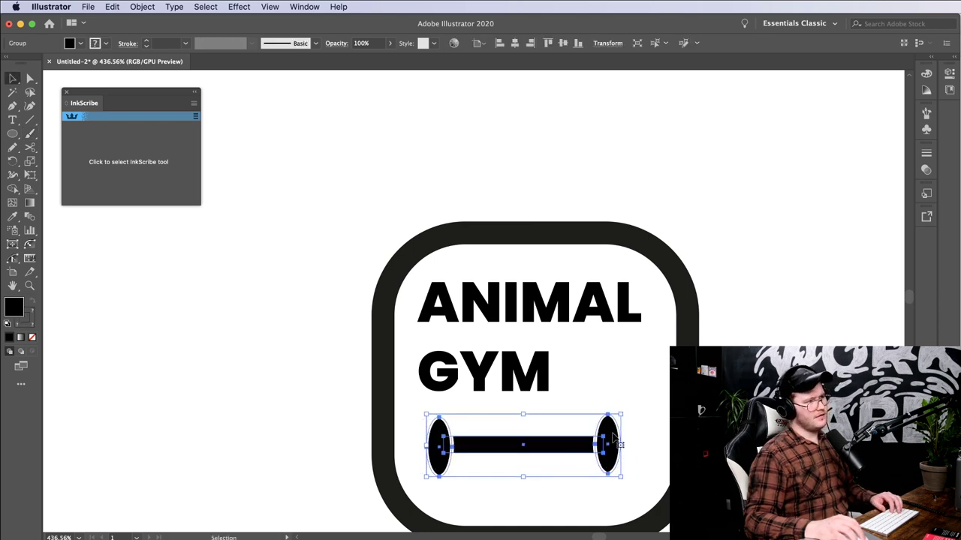
Enlarge the barbell group slightly and centre it horizontally inside the outline beneath the text
mouse_move(622, 415)
left_mouse_down()
mouse_move(650, 408)
mouse_move(640, 409)
left_mouse_up()
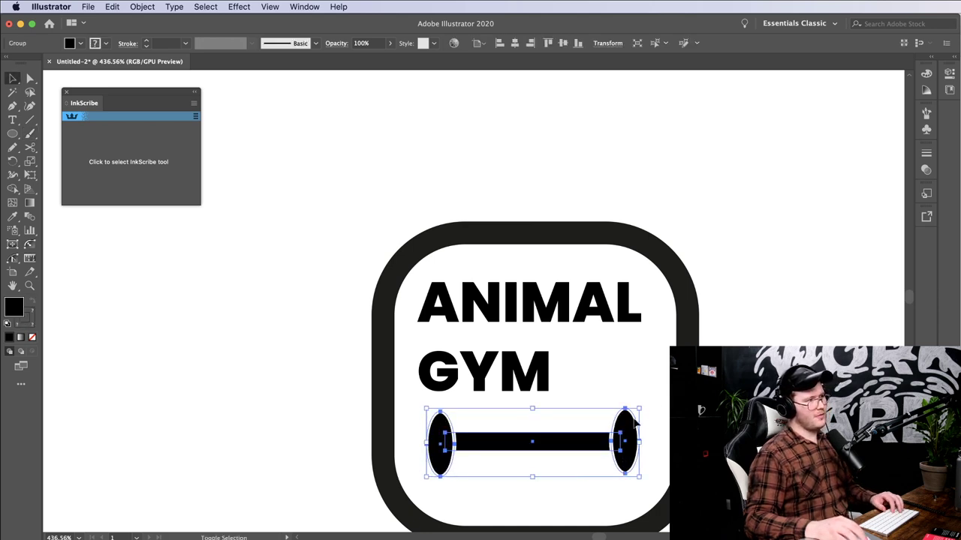
left_click_drag(625, 445, 627, 446)
left_click(566, 478)
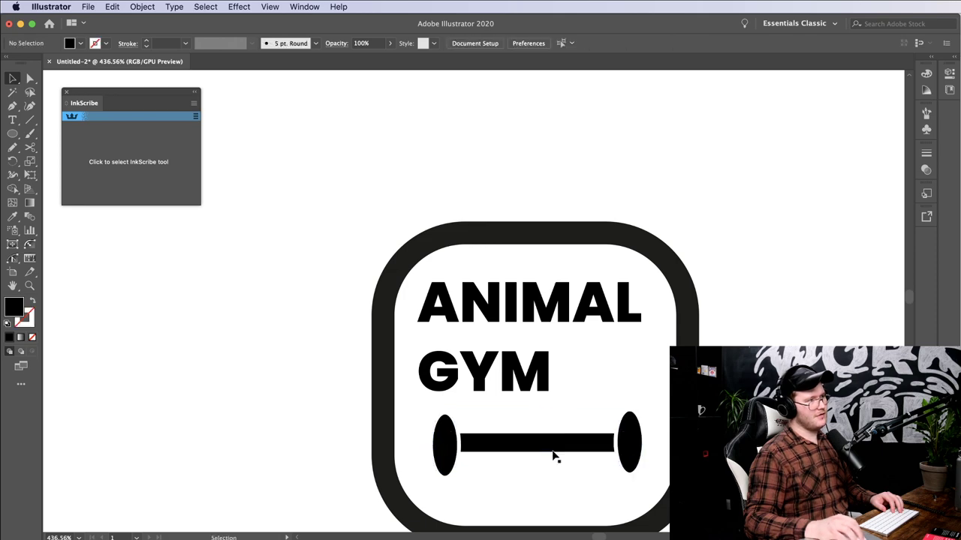
left_click_drag(540, 442, 541, 448)
left_click(593, 399)
Scale the ANIMAL GYM text up to about 16.23 pt
key("z")
left_click_drag(608, 381, 521, 365)
key("v")
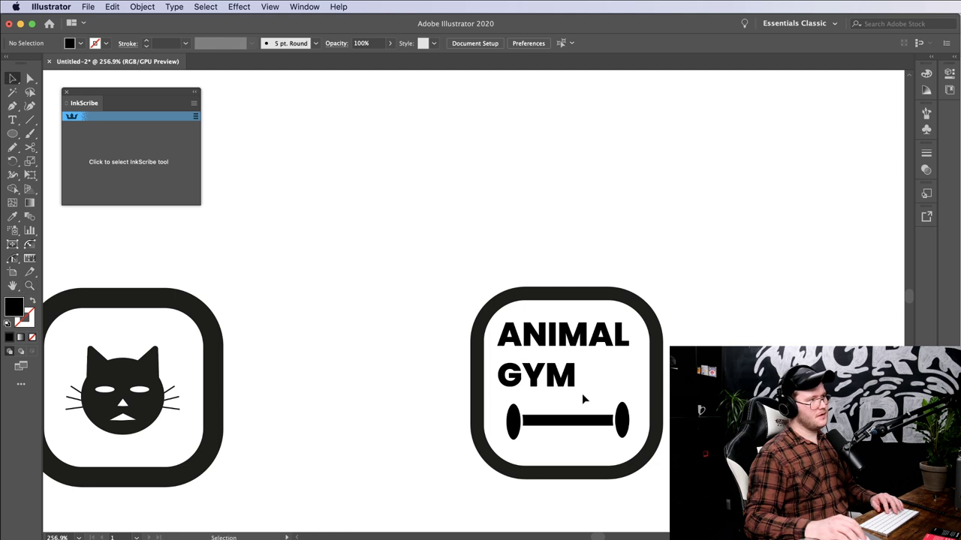
left_click(582, 398)
left_click_drag(633, 412, 643, 417)
left_click_drag(614, 345, 634, 319)
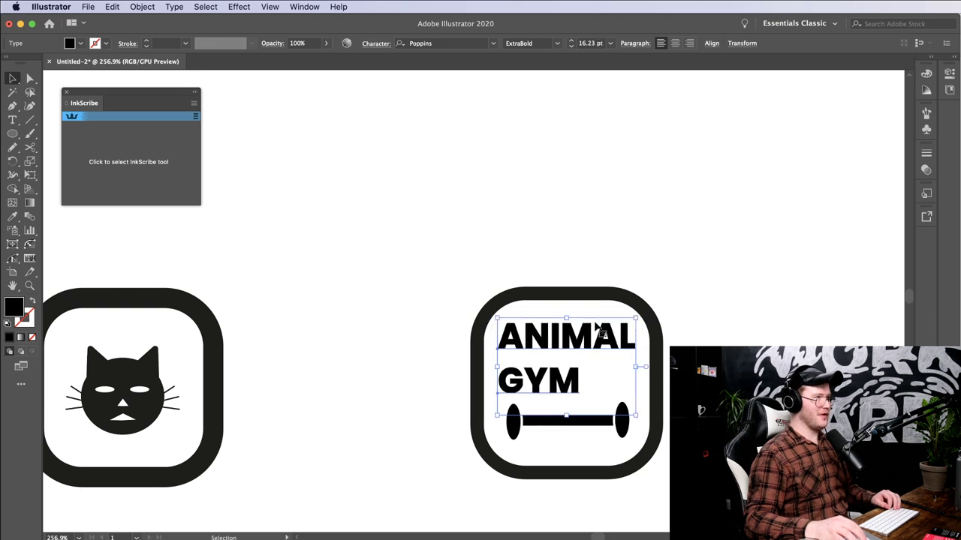
Enlarge the ANIMAL GYM text to about 16.5 pt and centre it across the outline
scroll(644, 397, "right", 3)
left_click(660, 396)
left_click(508, 358)
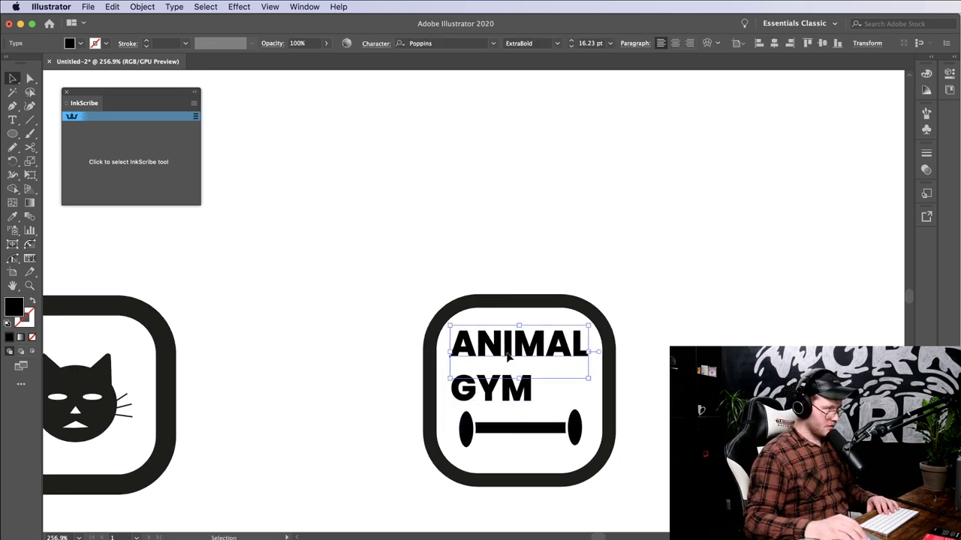
key("cmd+z")
left_click(536, 346)
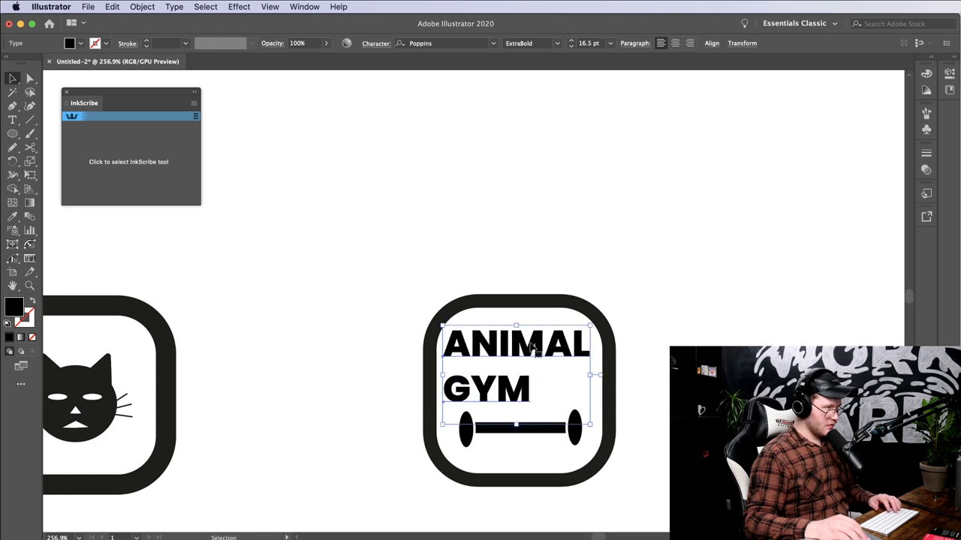
left_click(643, 344)
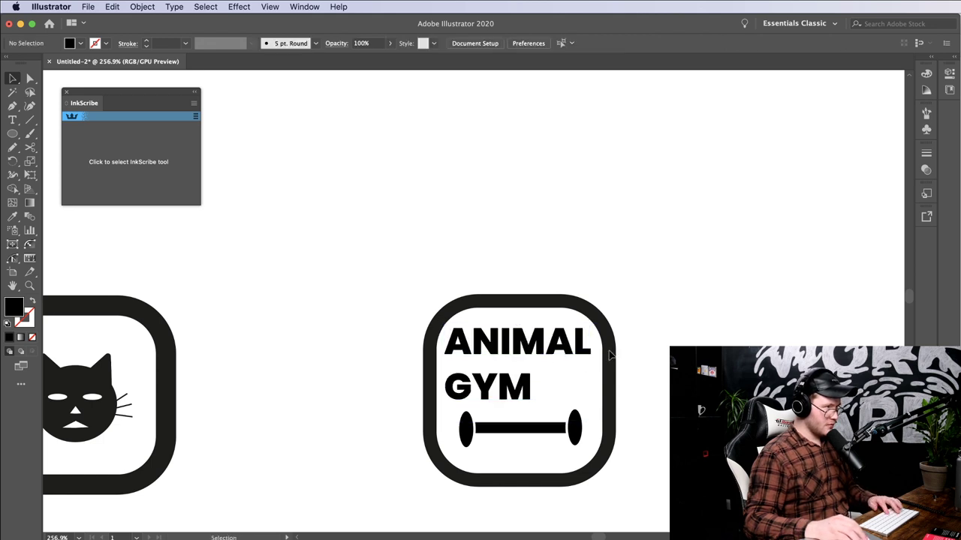
Reduce the stroke weight of the rounded-square outline around ANIMAL GYM to 4 pt
left_click(615, 358)
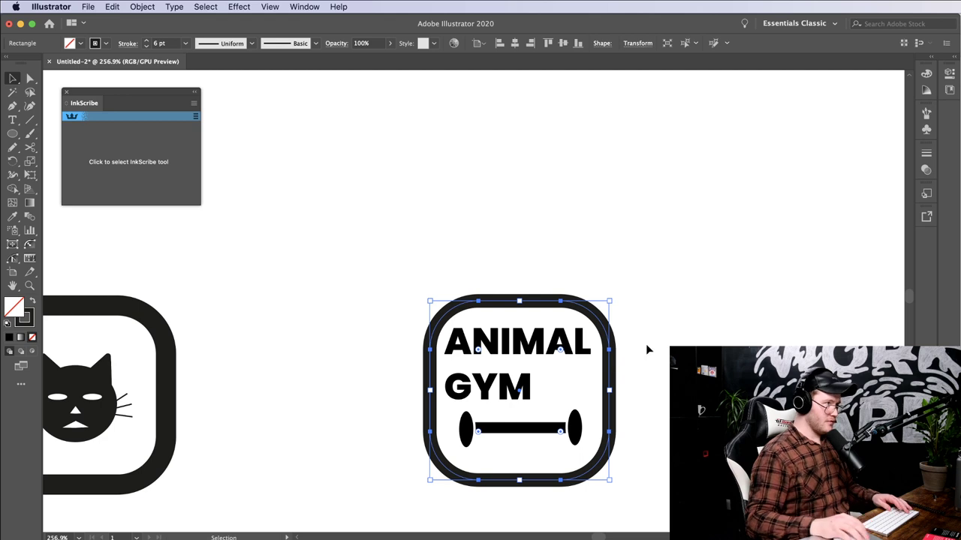
left_click(147, 47)
left_click(147, 47)
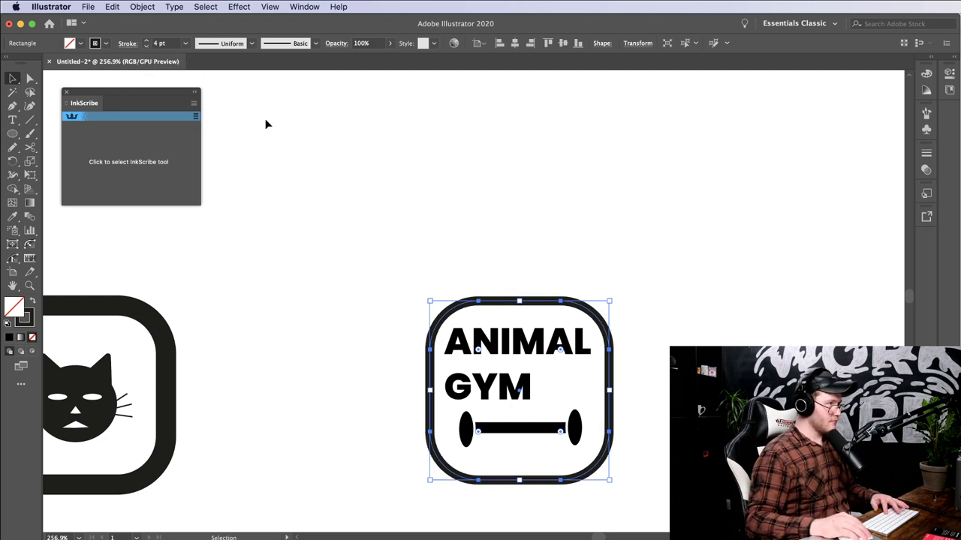
left_click(524, 227)
Move the barbell group straight down to add space between it and the word GYM
key("z")
left_click_drag(500, 375, 565, 363)
left_click_drag(565, 363, 566, 253)
key("v")
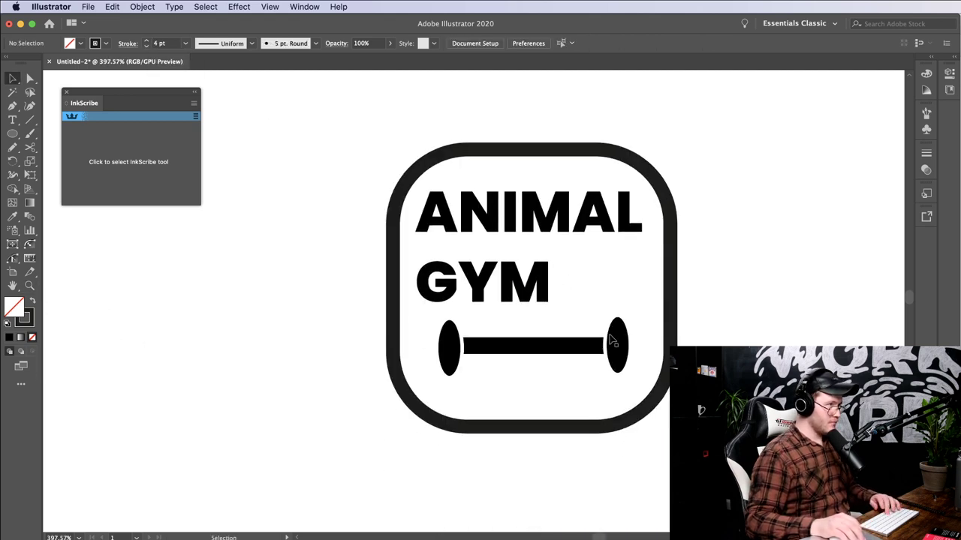
left_click(613, 343)
left_click_drag(578, 346, 579, 366)
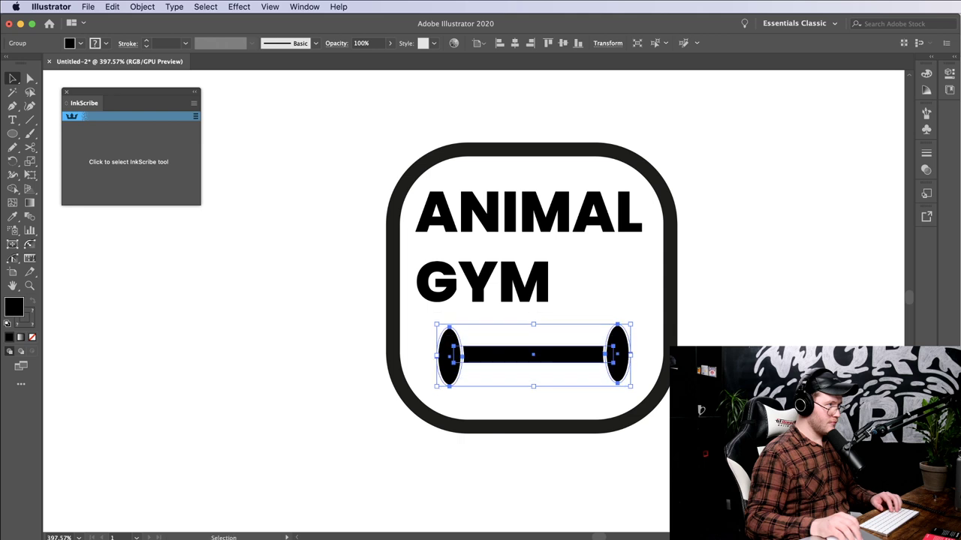
left_click(811, 275)
Draw a thin horizontal black rectangle in the empty space right of the word GYM
key("m")
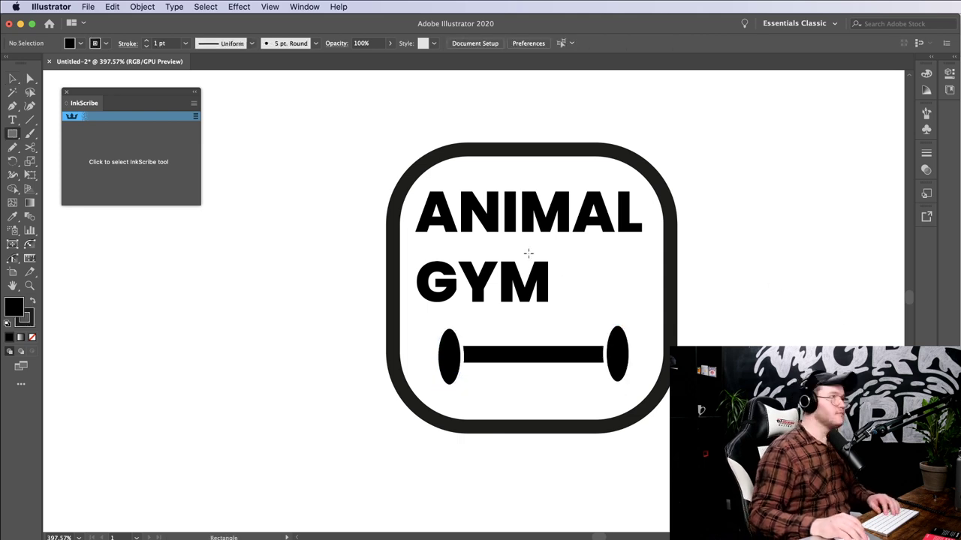
left_click_drag(561, 271, 648, 288)
left_click_drag(721, 274, 660, 309)
key("v")
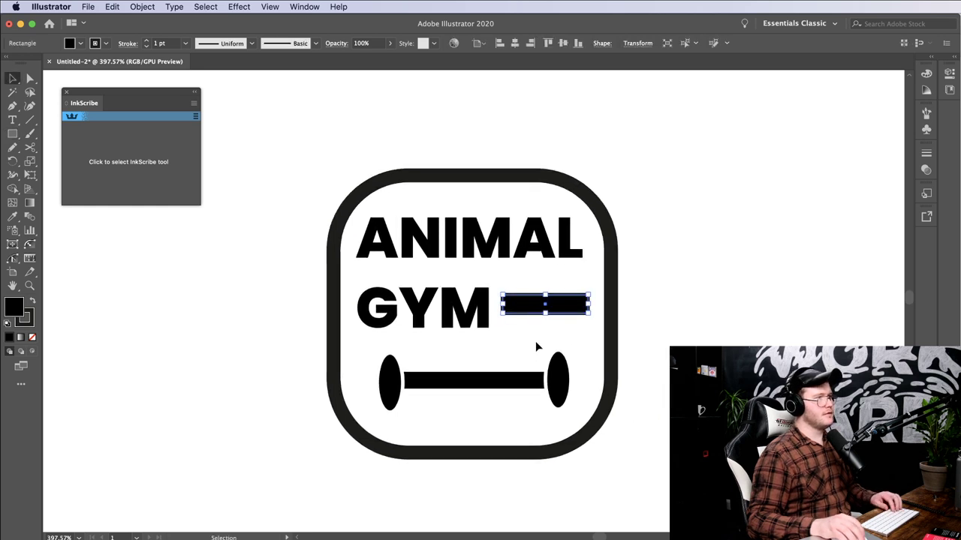
Remove the stroke from the rectangle beside GYM
left_click(96, 43)
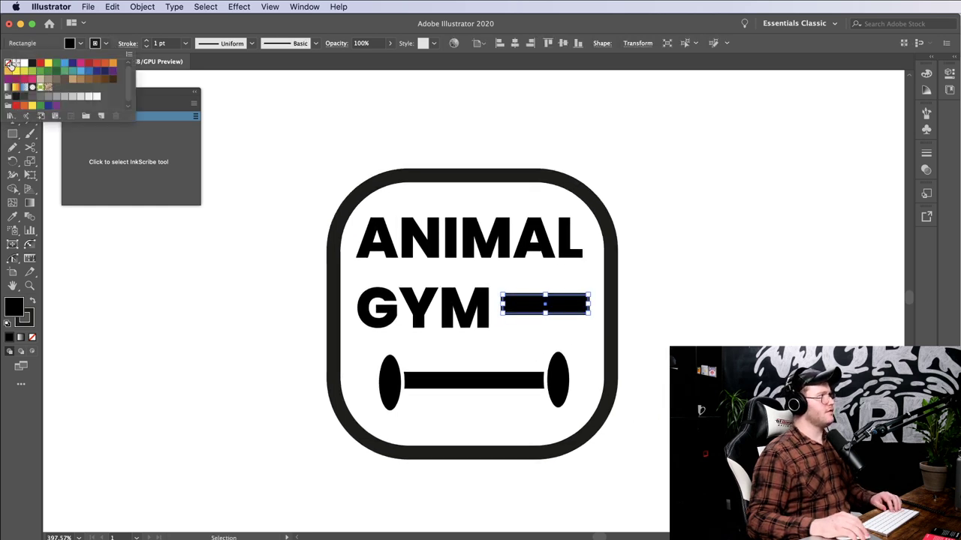
left_click(8, 63)
left_click(382, 115)
left_click(535, 127)
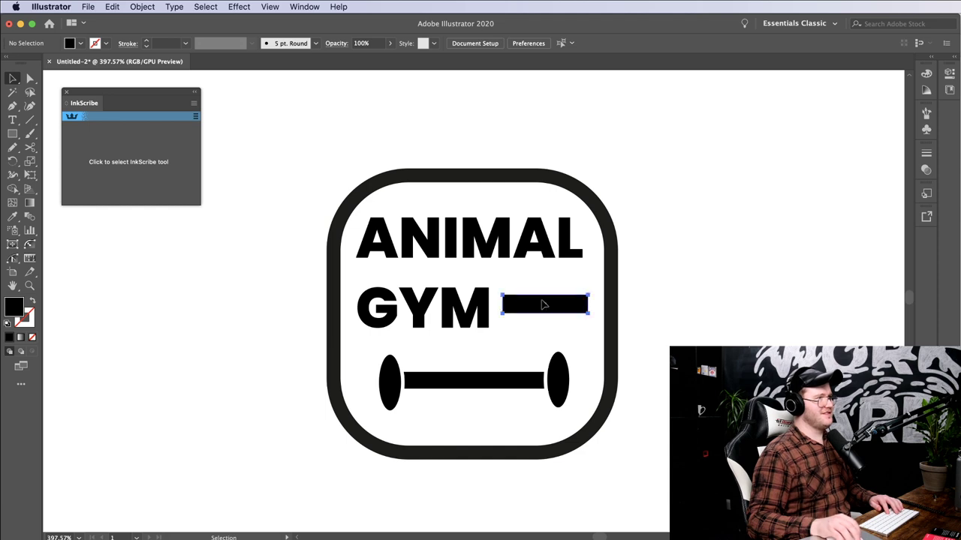
Move the rectangle down slightly to line up with the vertical middle of GYM
left_click(528, 303)
left_click_drag(541, 296, 562, 310)
left_click(698, 300)
left_click(765, 305)
Shorten the rectangle beside GYM by moving its two right-hand anchor points inward
key("z")
left_click_drag(728, 244, 754, 296)
left_click_drag(437, 320, 518, 323)
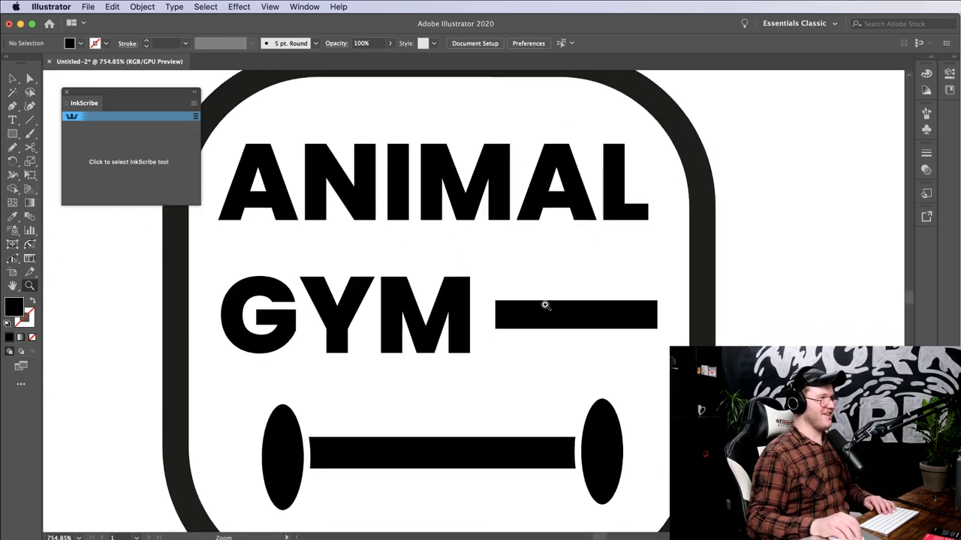
key("a")
left_click(651, 318)
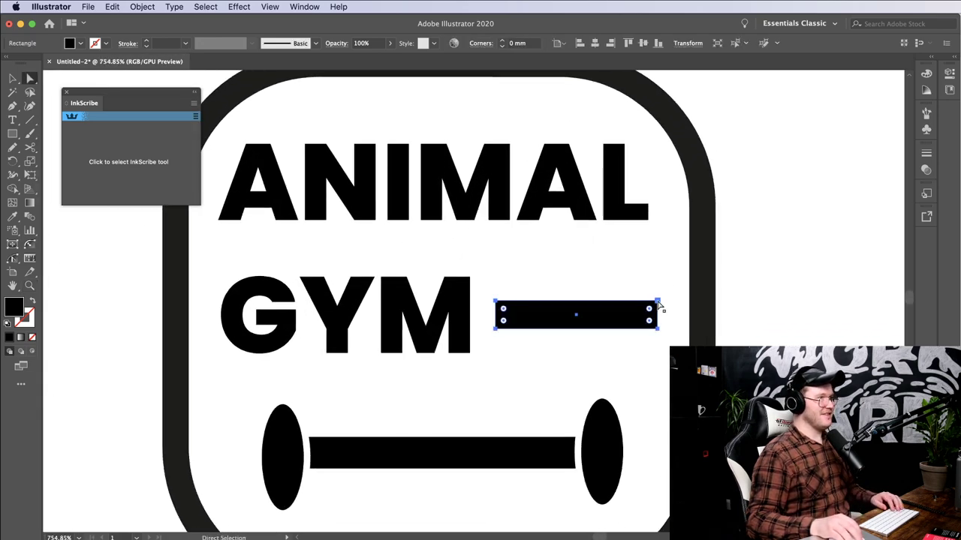
left_click_drag(657, 300, 617, 336)
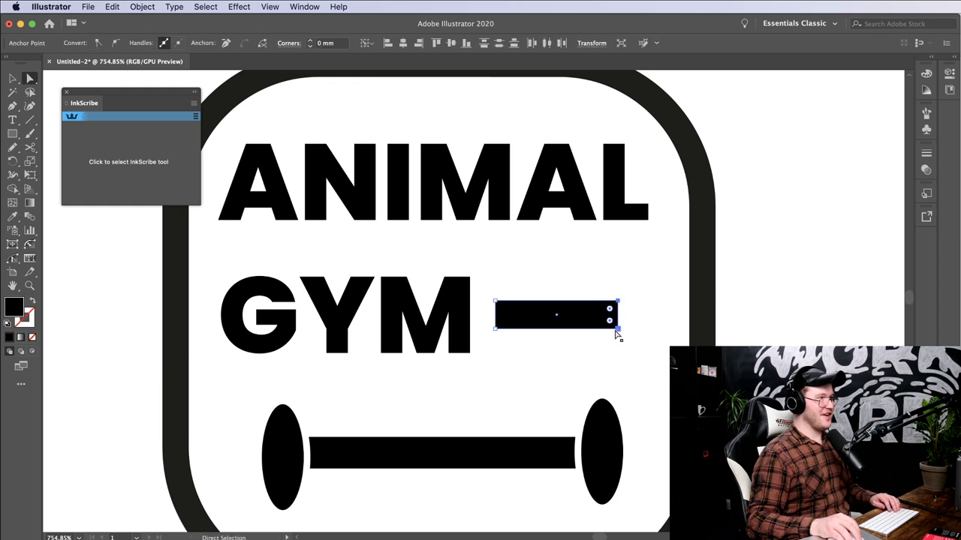
Draw a black square over the rectangle's right end and rotate it into a diamond
key("m")
left_click_drag(598, 282, 644, 332)
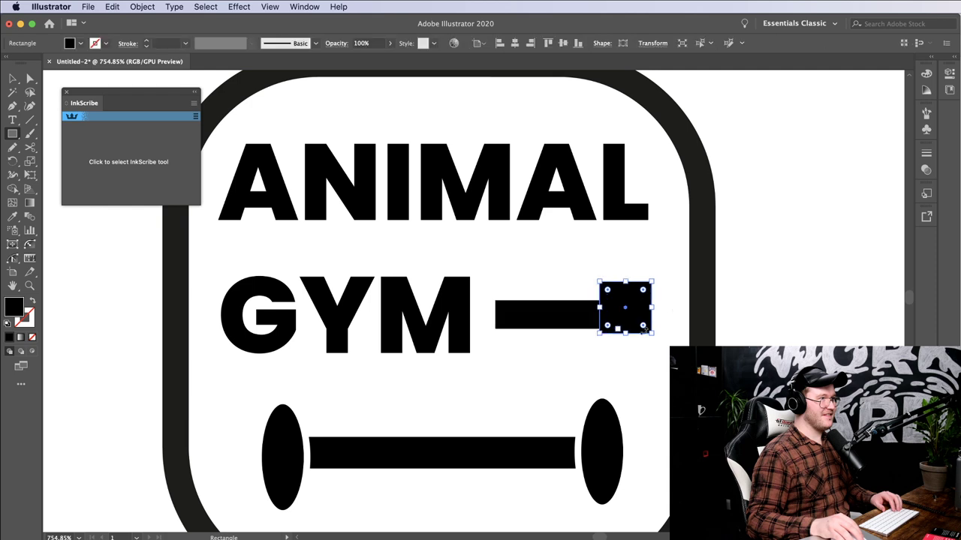
key("r")
left_click_drag(731, 282, 723, 349)
key("v")
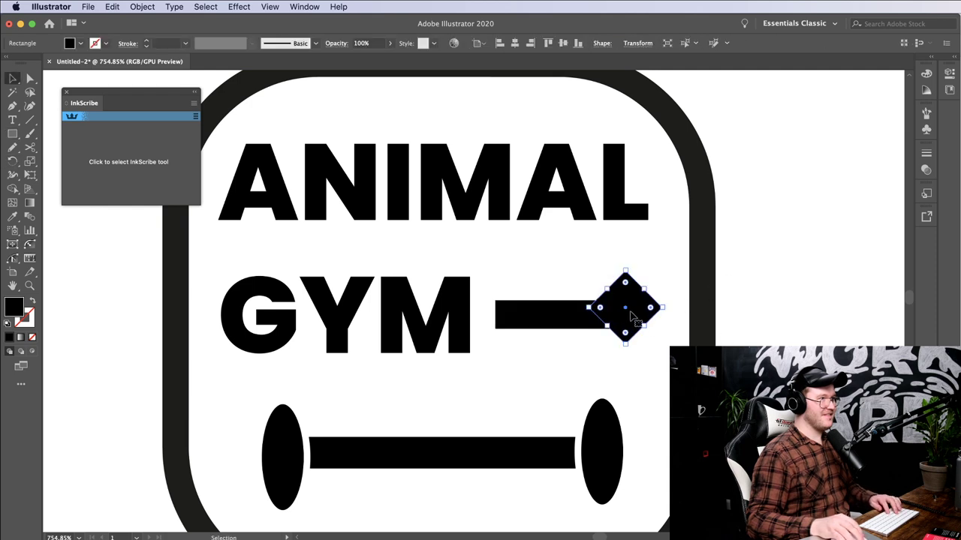
Delete the diamond's left anchor point to form a right-pointing arrowhead at the end of the rectangle
mouse_move(630, 313)
left_mouse_down()
mouse_move(618, 314)
mouse_move(630, 317)
left_mouse_up()
key("a")
left_click(586, 311)
key("v")
left_click(649, 270)
left_click(639, 348)
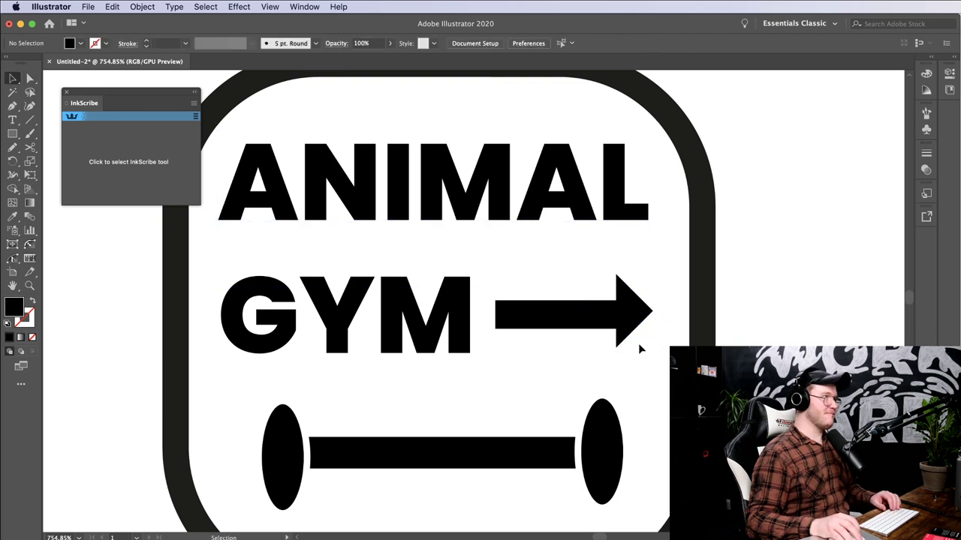
Centre the arrowhead vertically on its shaft and extend its tip slightly to the right
left_click(625, 324)
left_click(659, 366)
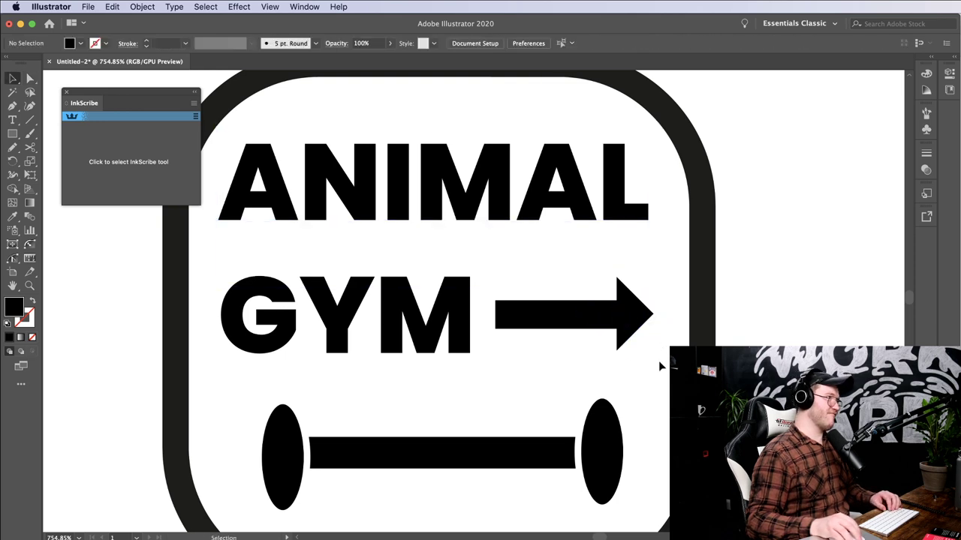
key("a")
left_click(639, 327)
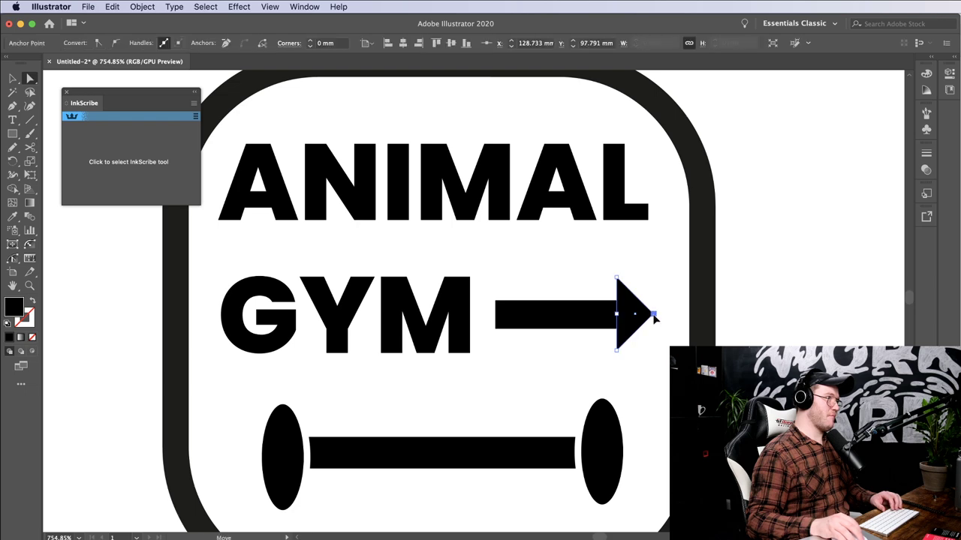
left_click(651, 360)
Delete the barbell group below the GYM text and arrow
left_click_drag(633, 345, 546, 343)
left_click_drag(534, 349, 587, 338)
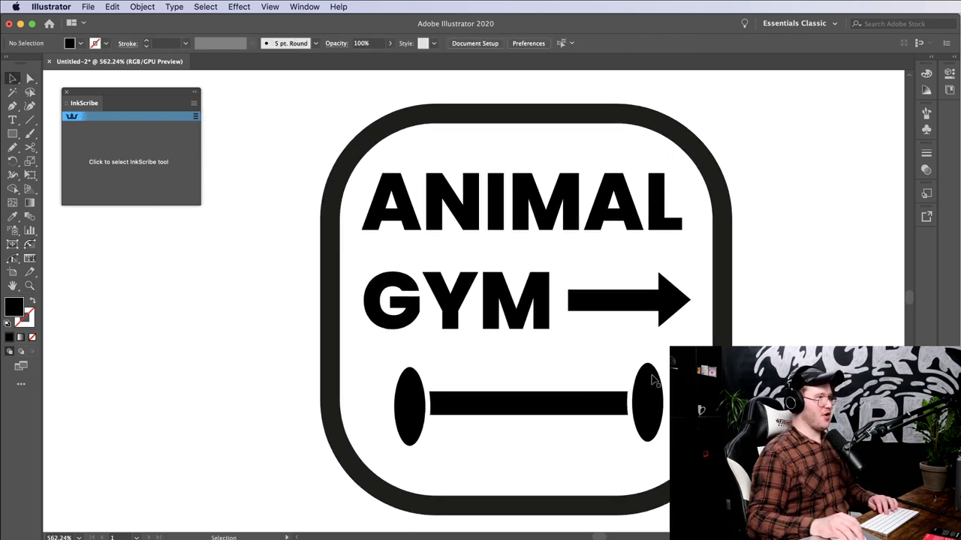
left_click(390, 398)
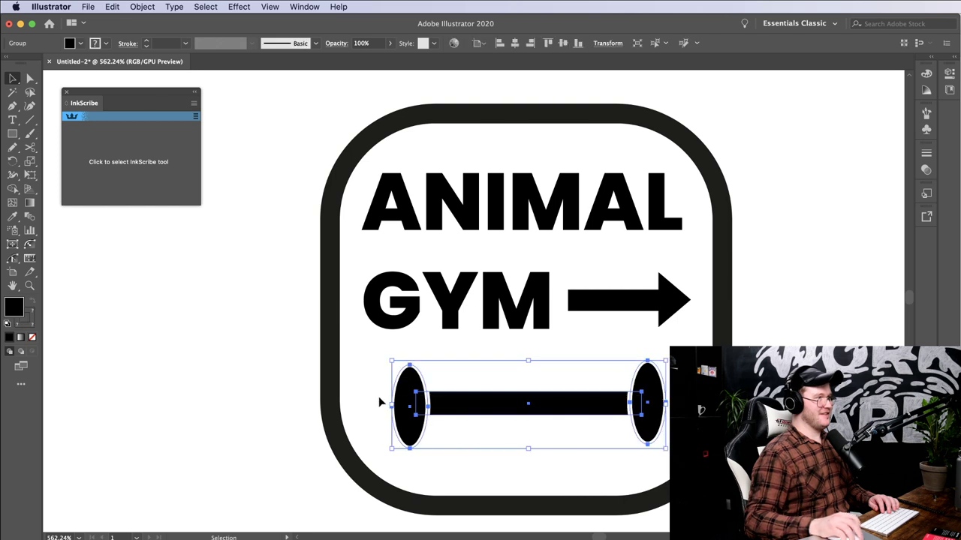
key("Delete")
scroll(592, 448, "down", 1)
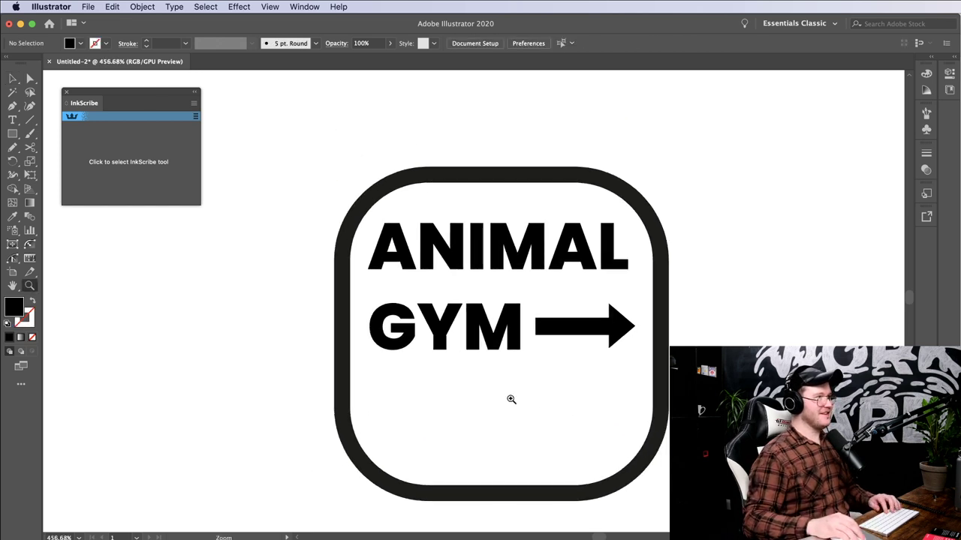
Move the ANIMAL and GYM text together with the arrow downward to centre them vertically inside the rounded-square outline
key("super+a")
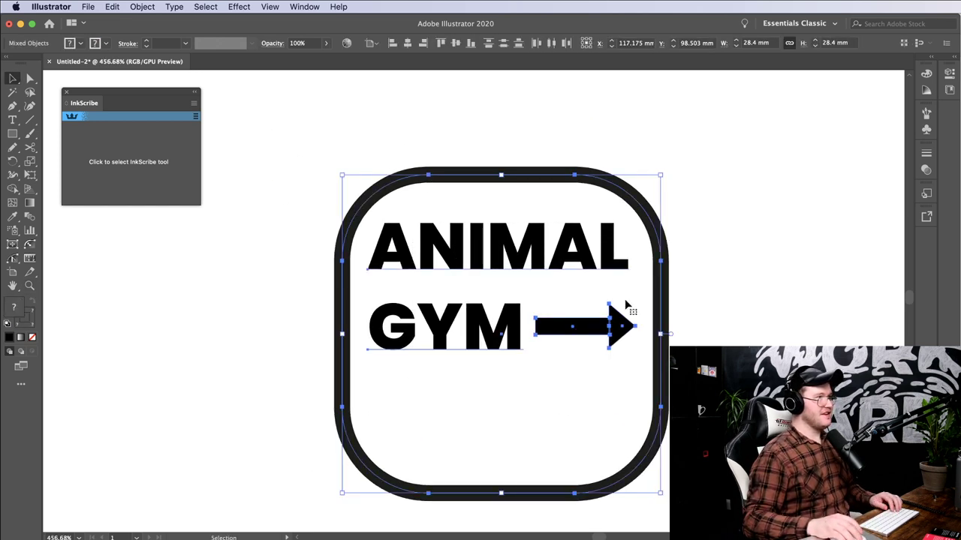
left_click(660, 352, "shift")
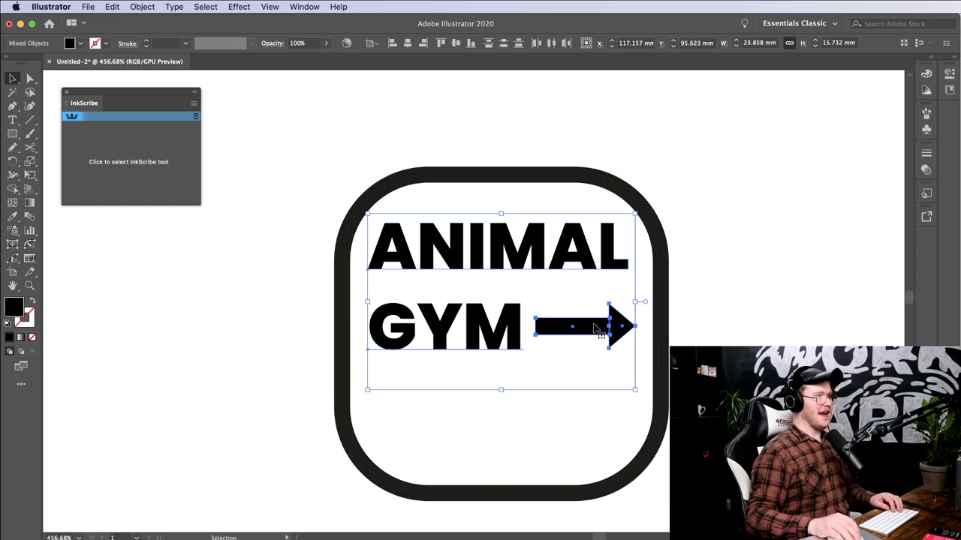
left_click_drag(594, 328, 593, 367)
Move the cat-head logo and the ANIMAL GYM logo together to the upper-left area of the artboard
key("super+space")
left_click_drag(656, 308, 367, 388)
key("v")
left_click_drag(290, 294, 601, 445)
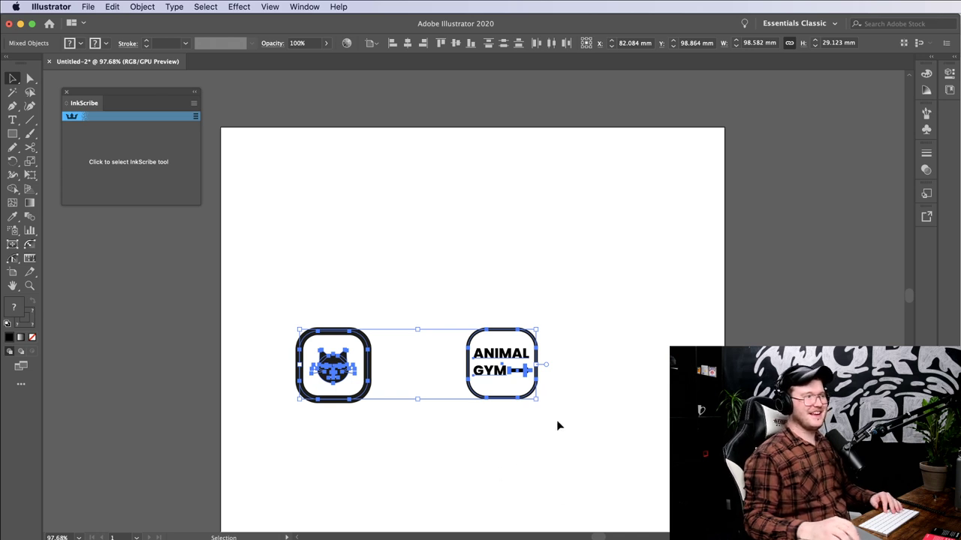
left_click_drag(556, 426, 274, 285)
left_click_drag(341, 373, 289, 184)
Move the ANIMAL GYM logo left so that it sits close beside the cat-head logo, level with it
left_click(475, 185)
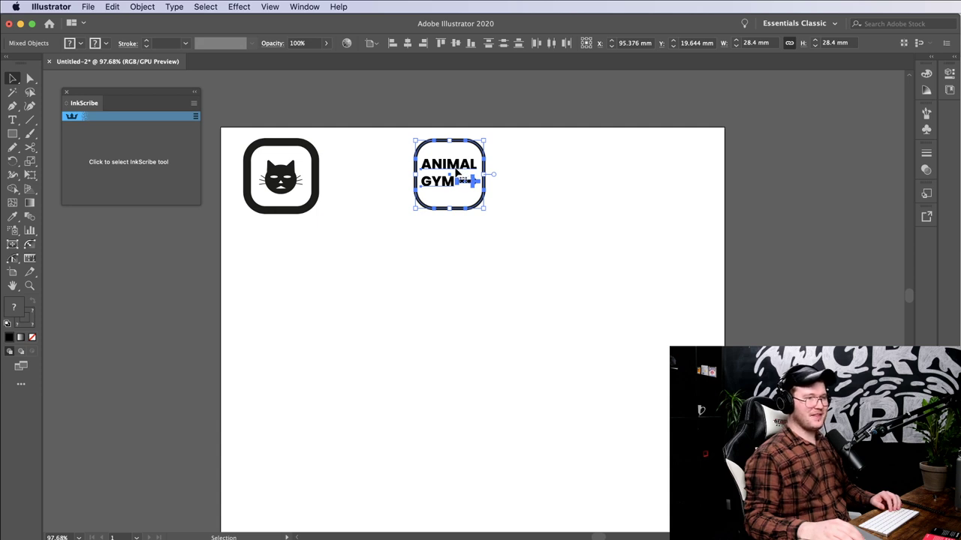
left_click_drag(453, 173, 366, 313)
left_click(514, 191)
key("z")
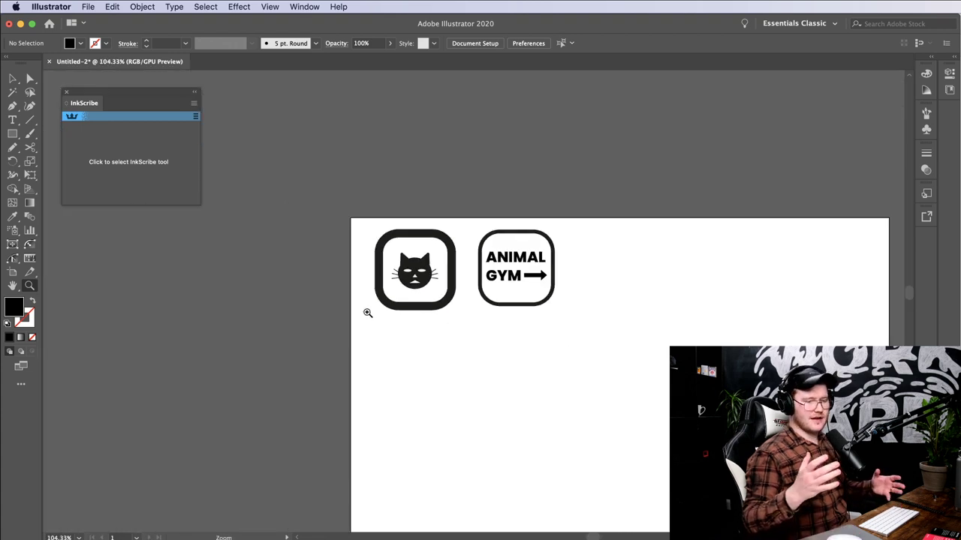
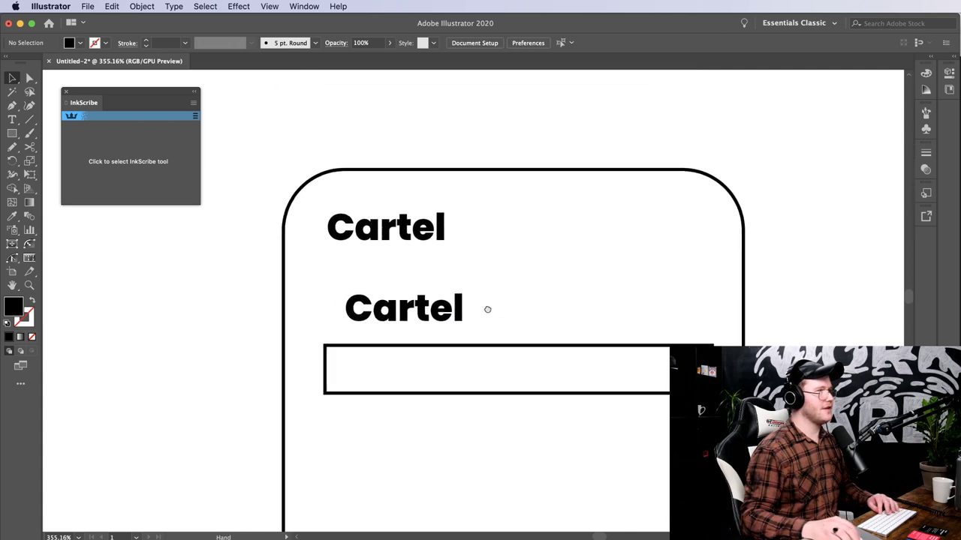
Move the lower Cartel text left so that it starts near the left edge of the rectangle below it
scroll(490, 302, "down", 3)
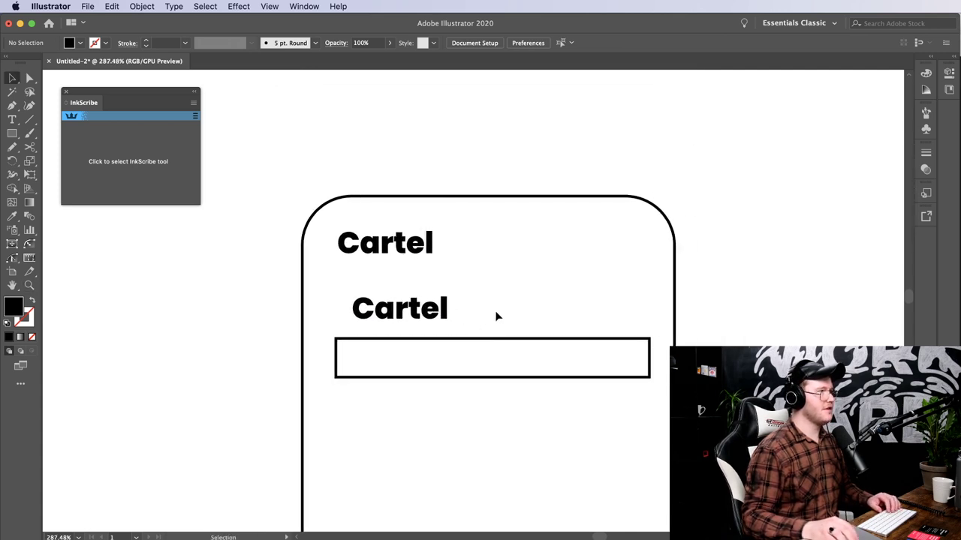
left_click_drag(400, 311, 444, 324)
left_click(486, 298)
key("super+space")
key("v")
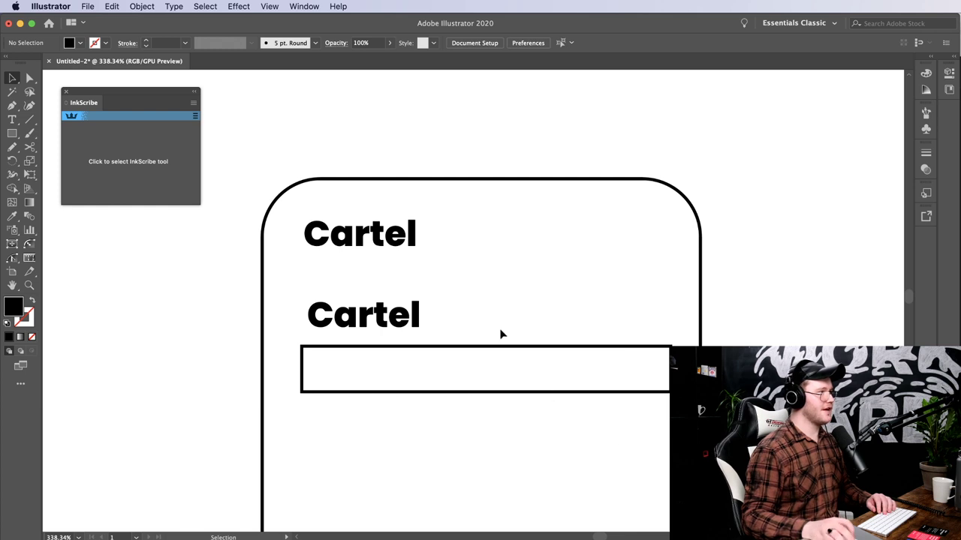
Change the font of the lower Cartel text to Courier Regular
left_click(396, 330)
left_click(451, 45)
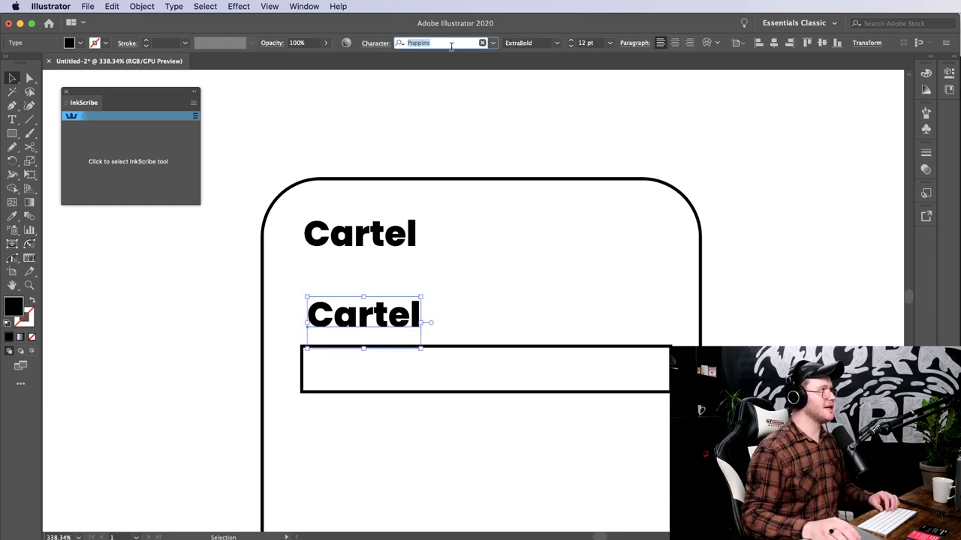
type("cour")
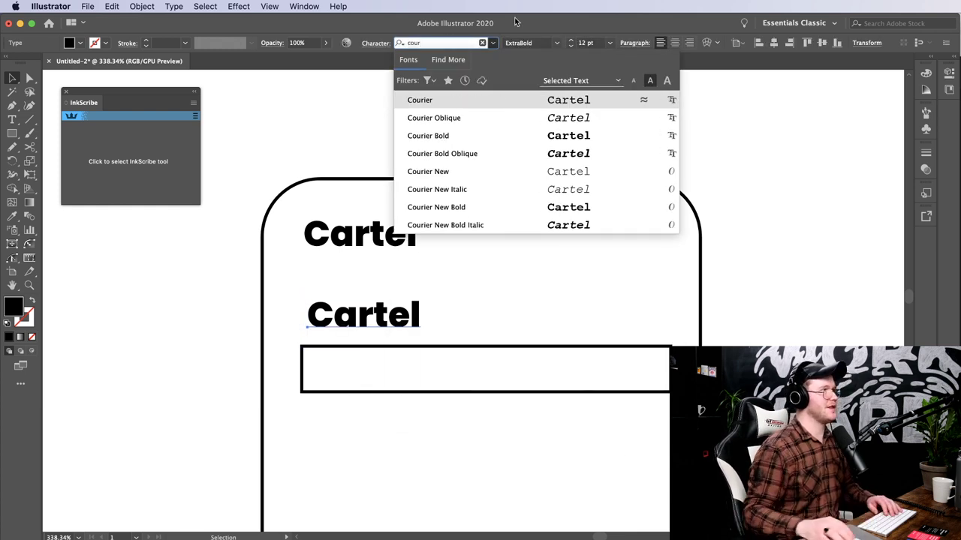
left_click(558, 102)
left_click(521, 315)
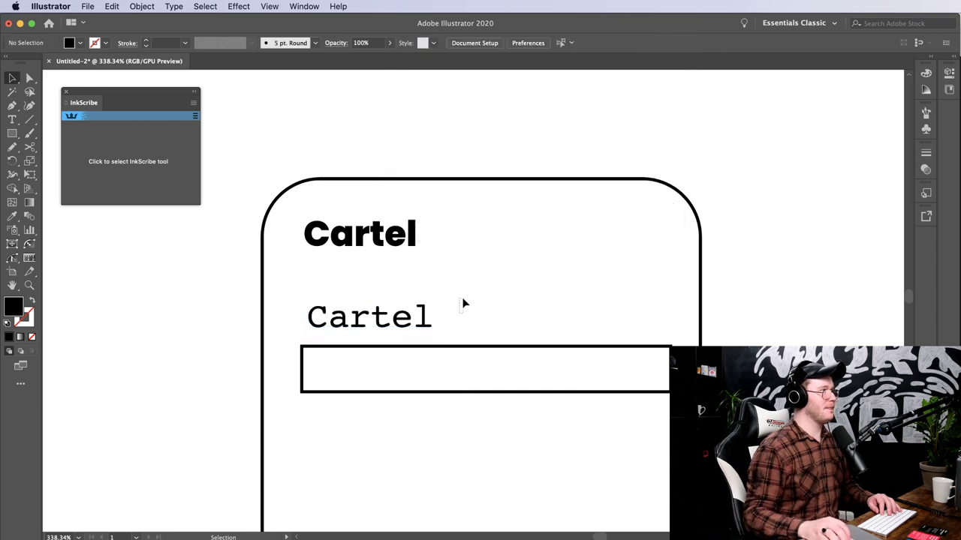
Nudge the Courier text slightly left and down to line up with the bold Cartel heading
left_click_drag(461, 298, 515, 245)
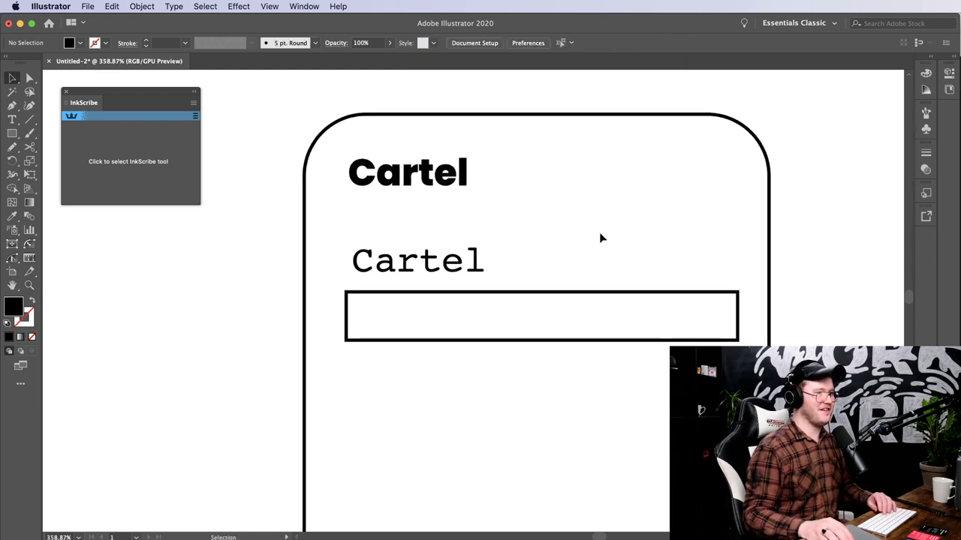
left_click_drag(407, 271, 404, 274)
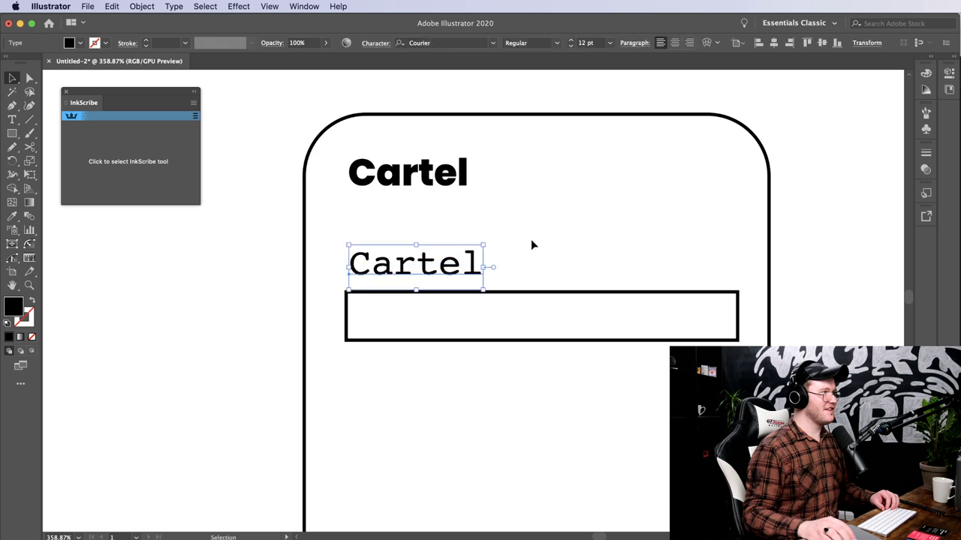
left_click(531, 244)
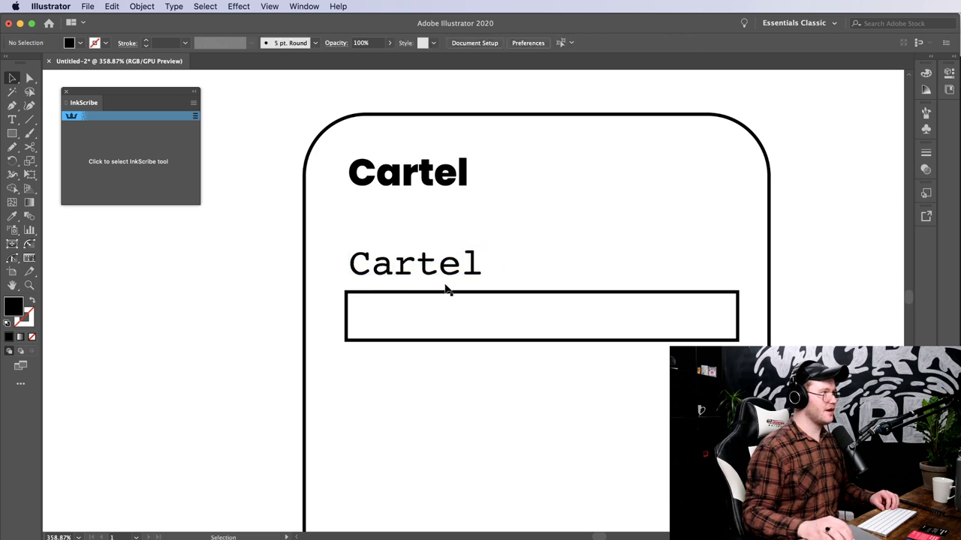
Replace the Courier text above the rectangle with a person's first name
double_click(472, 269)
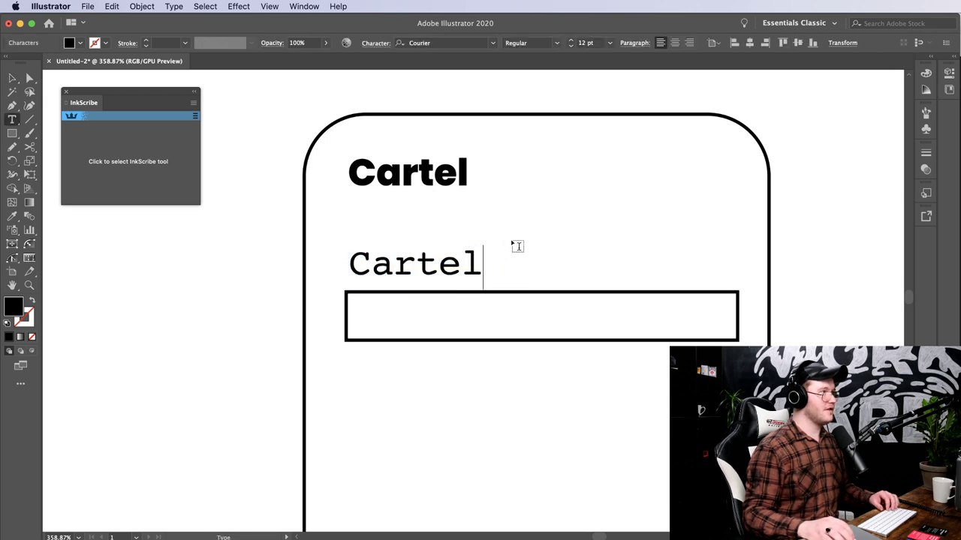
double_click(444, 269)
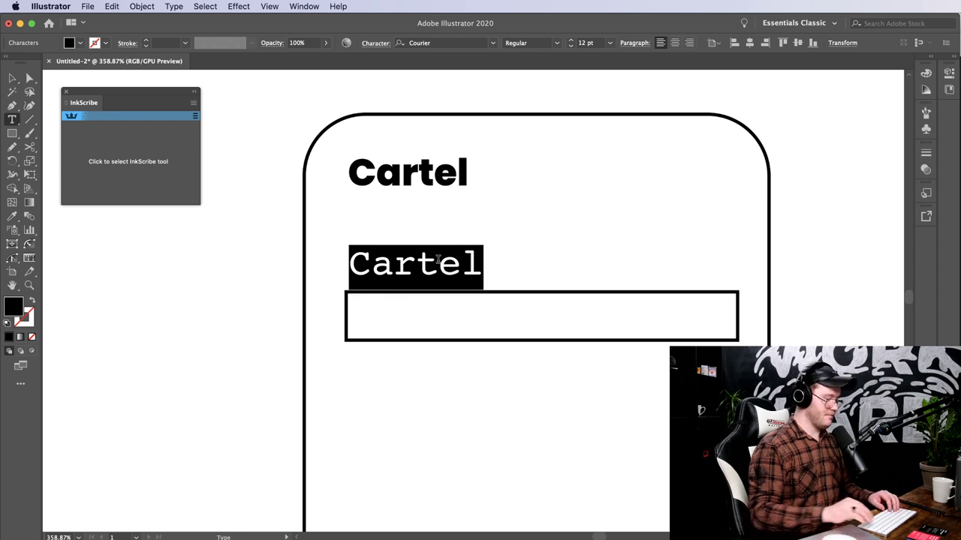
type("Mark")
key("Escape")
left_click(478, 374)
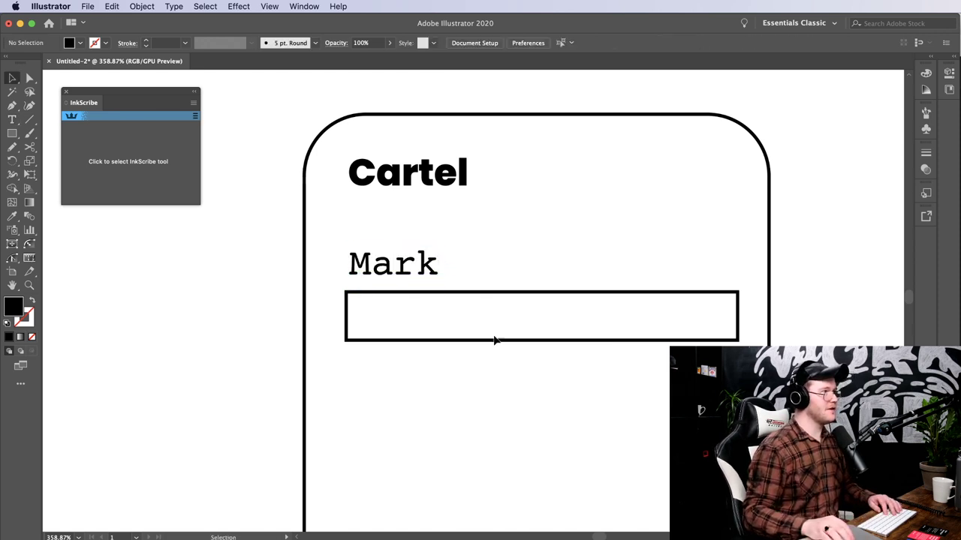
Stretch the rectangle below the name downward to about twice its height
left_click(497, 340)
left_click_drag(543, 342, 549, 389)
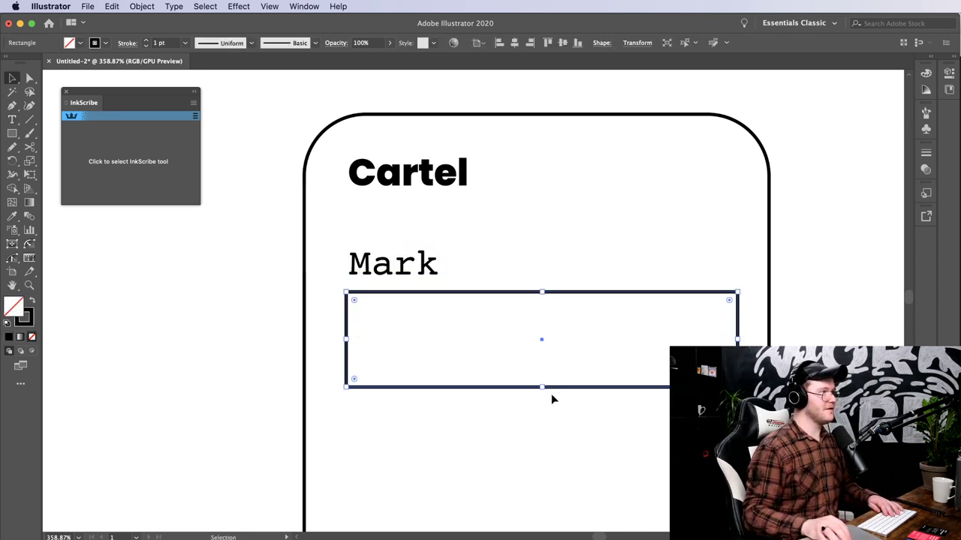
left_click(553, 409)
Round only the rectangle's lower-right corner to a radius of about 8.4 mm
key("a")
left_click(737, 387)
left_click_drag(726, 376, 654, 326)
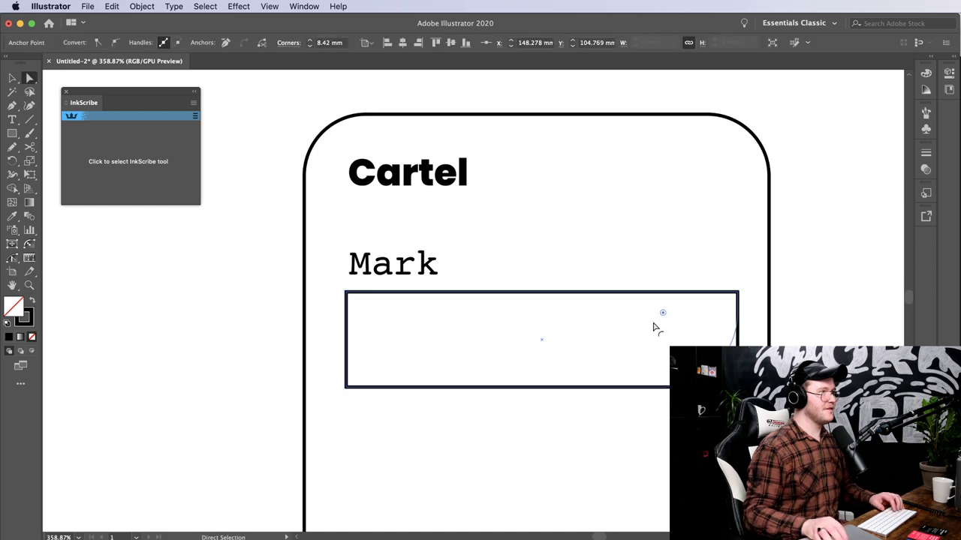
key("v")
left_click(630, 421)
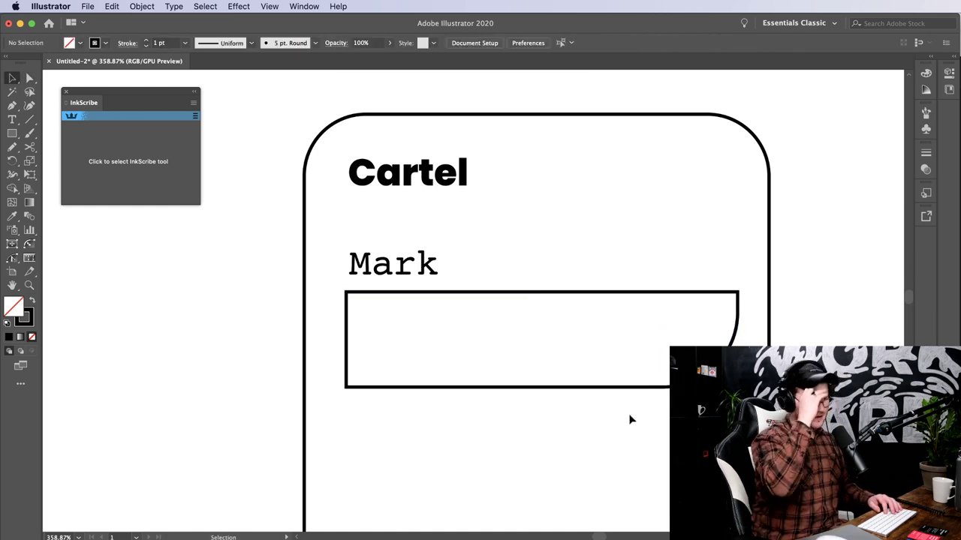
key("t")
left_click(448, 323)
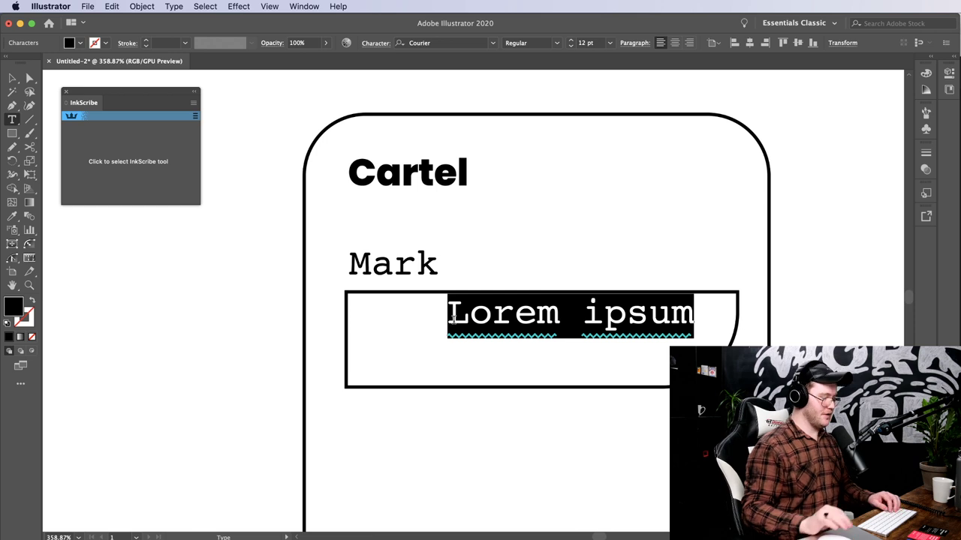
key("super+z")
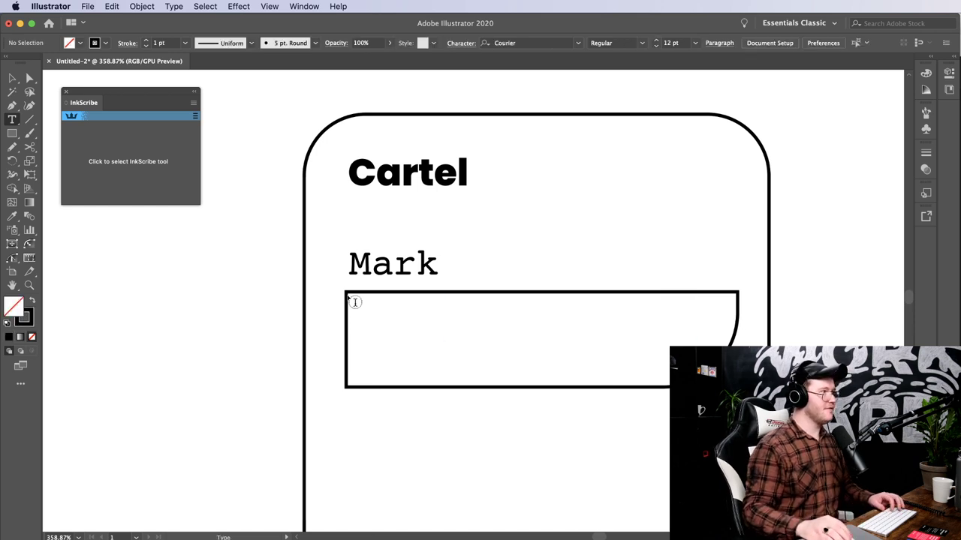
Try to turn the partly rounded rectangle into a text frame and reduce its placeholder text to 2 pt
left_click(350, 298)
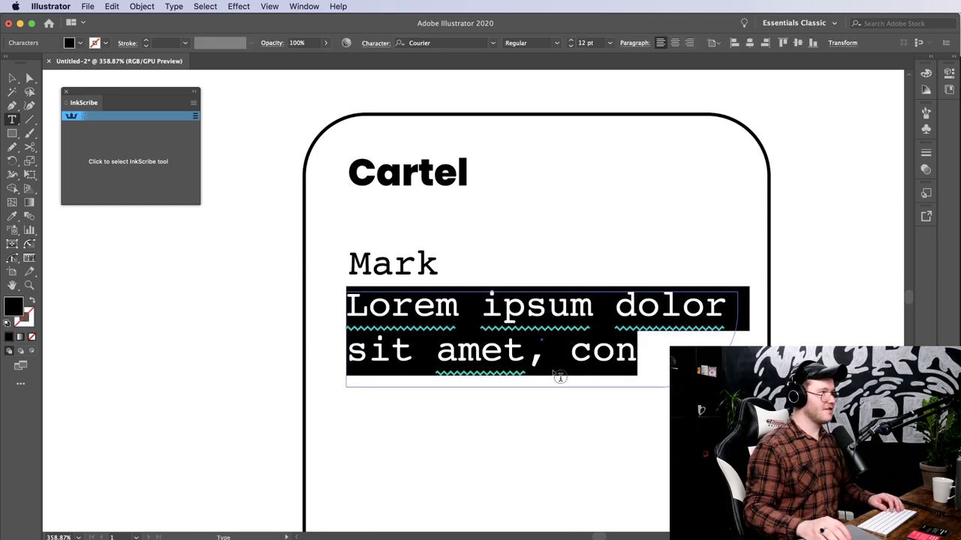
left_click(544, 350)
key("super+a")
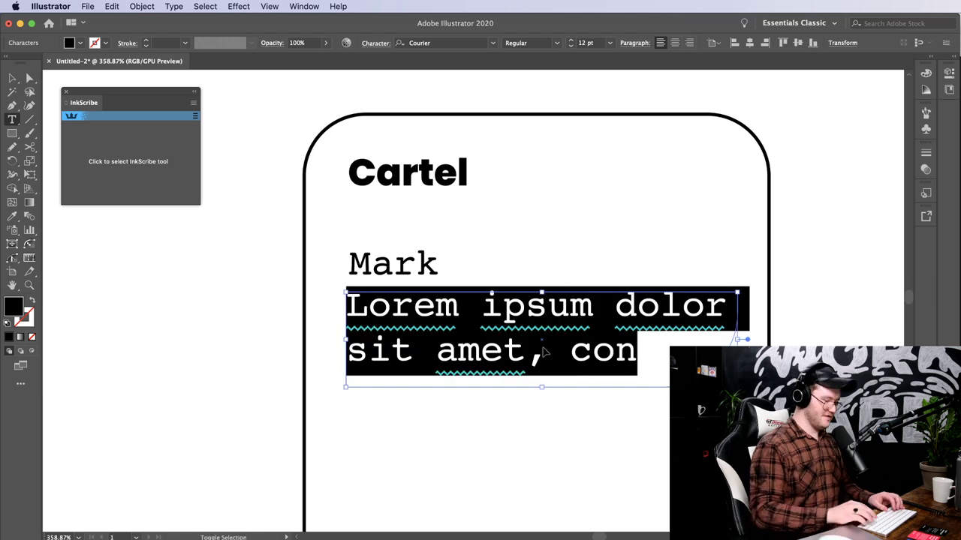
key("super+shift+comma")
key("super+shift+comma")
key("super+shift+comma")
key("super+shift+comma")
key("super+shift+comma")
key("Escape")
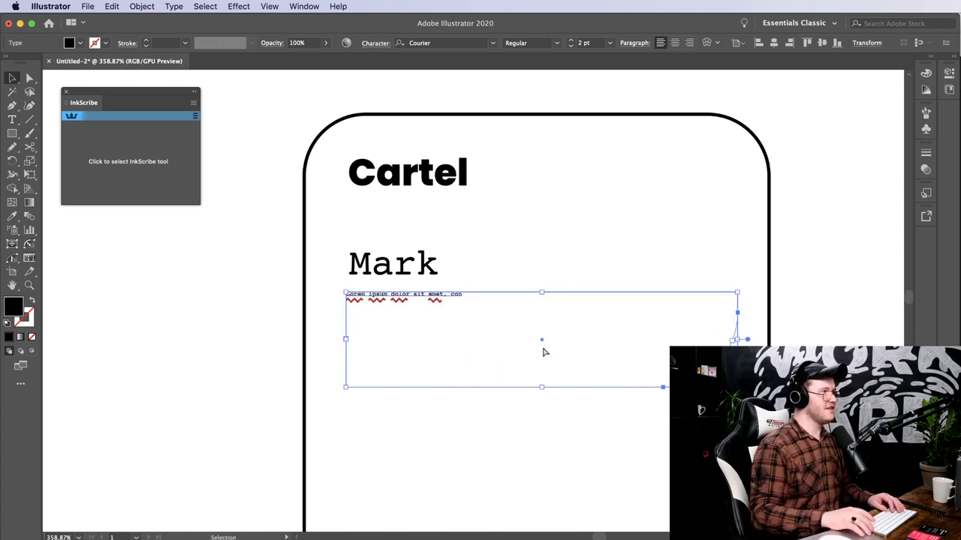
Try adding a separate text line beside the placeholder text, and undo all text changes back to the outlined rectangle
left_click(494, 324)
key("t")
left_click(460, 301)
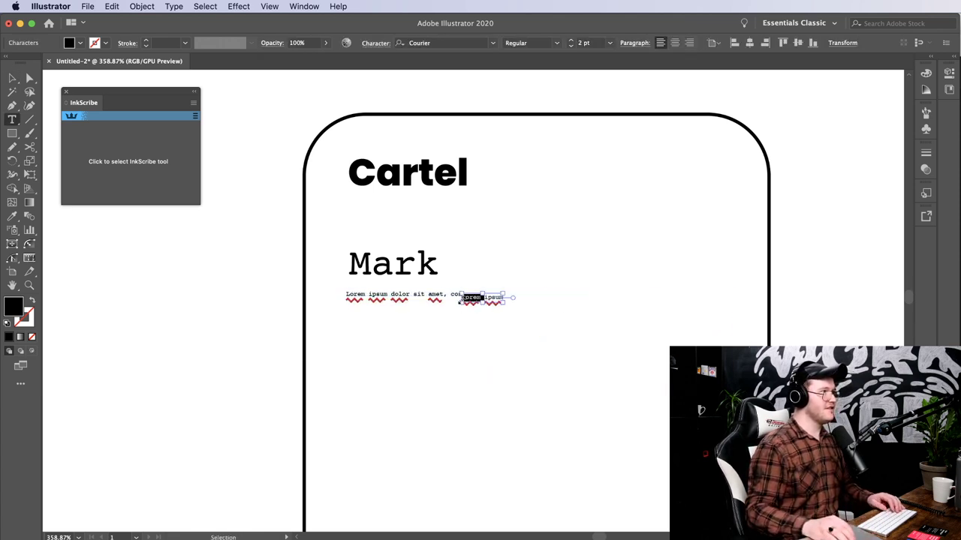
key("super+z")
key("super+z")
key("super+z")
key("super+z")
key("super+z")
key("super+z")
key("super+z")
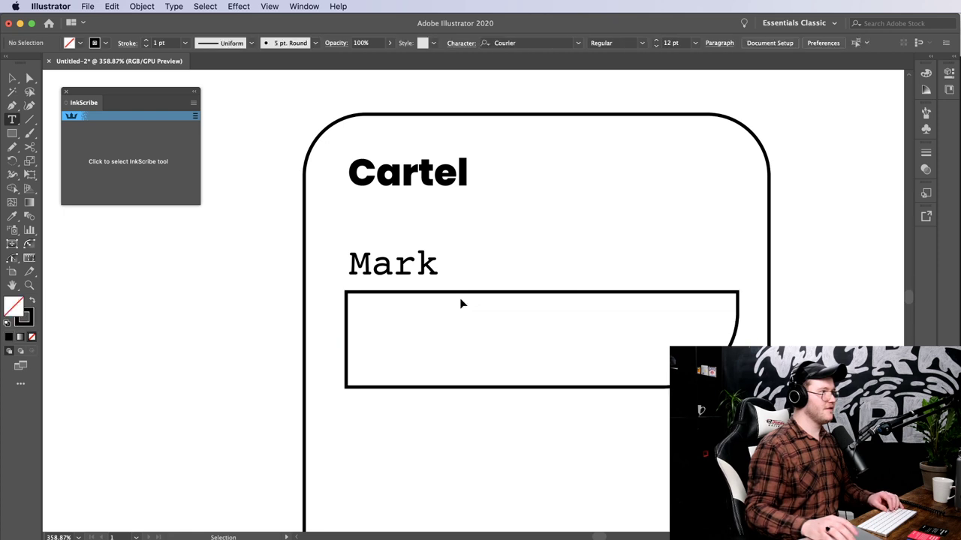
Try adding a wide text frame below the partly rounded rectangle and reducing its placeholder text to 4 pt
key("v")
scroll(412, 391, "down", 3)
key("t")
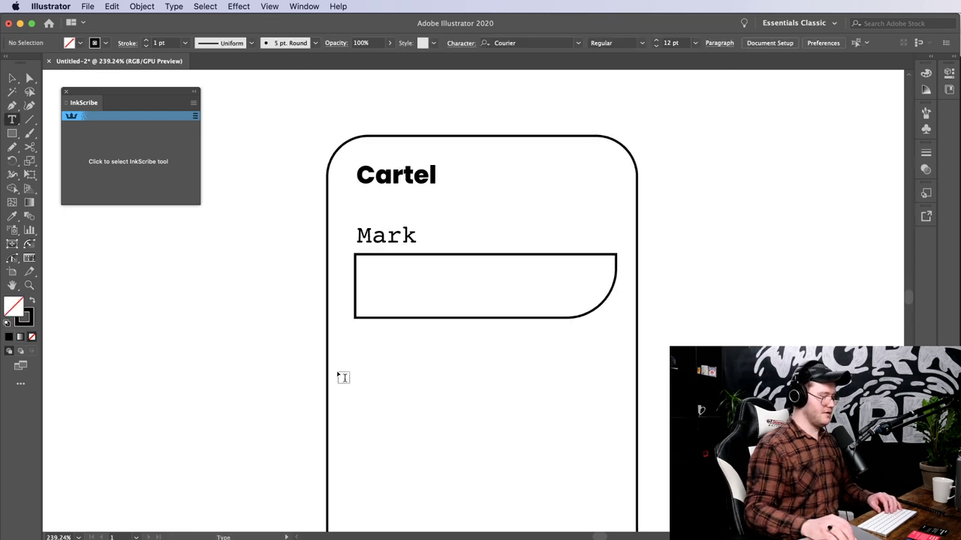
left_click_drag(364, 362, 602, 438)
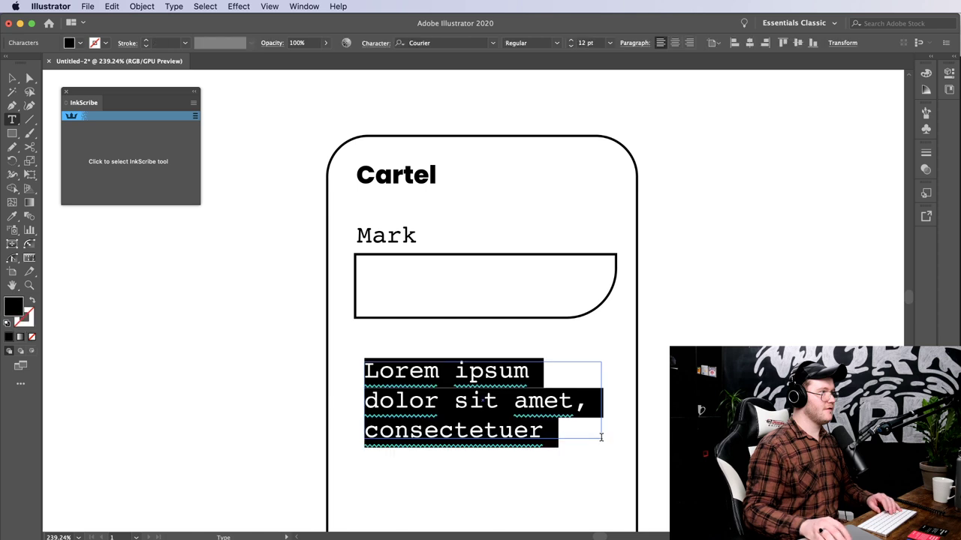
type("v")
key("super+z")
key("super+shift+comma")
key("super+shift+comma")
key("super+shift+comma")
key("super+shift+comma")
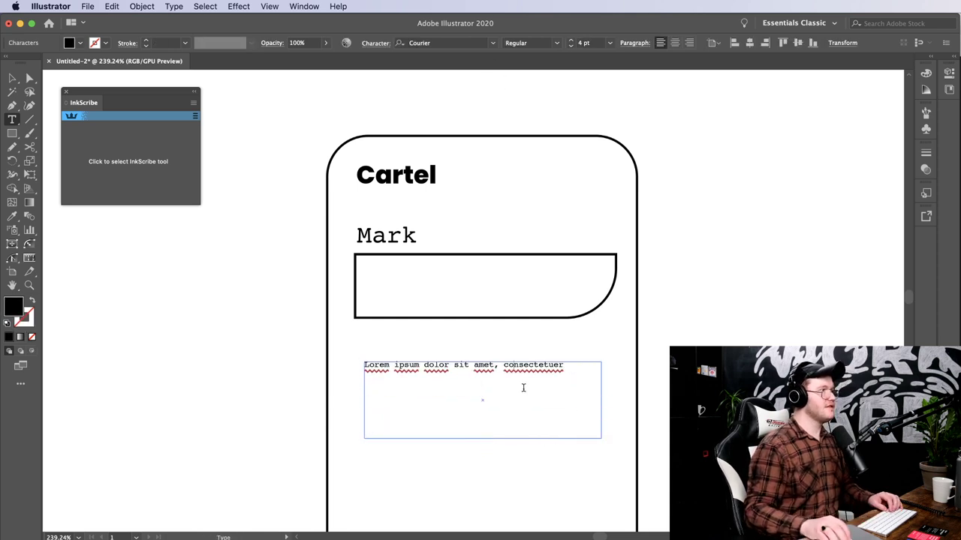
Try enlarging the placeholder text, and undo the size changes and the text frame below the rectangle
key("super+shift+period")
key("super+shift+period")
key("super+z")
key("super+z")
key("super+z")
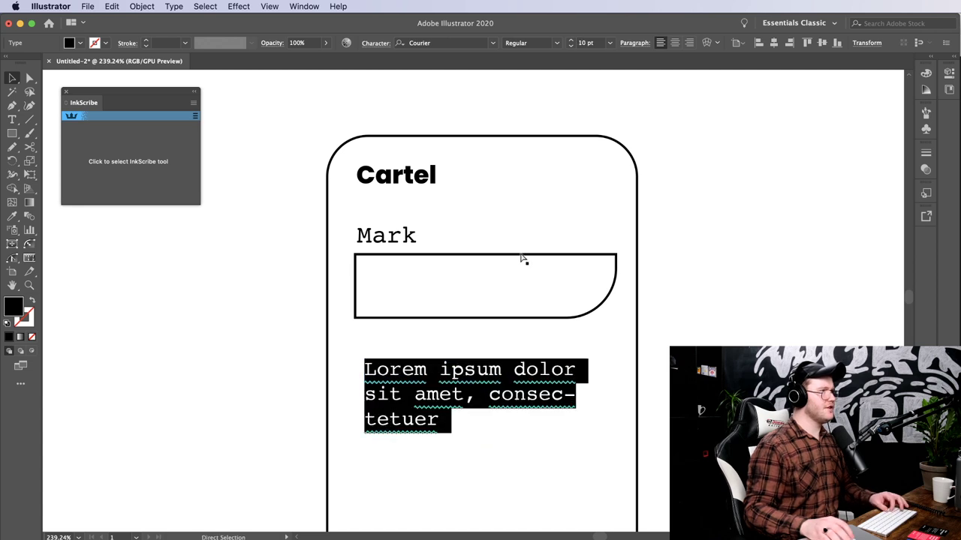
key("t")
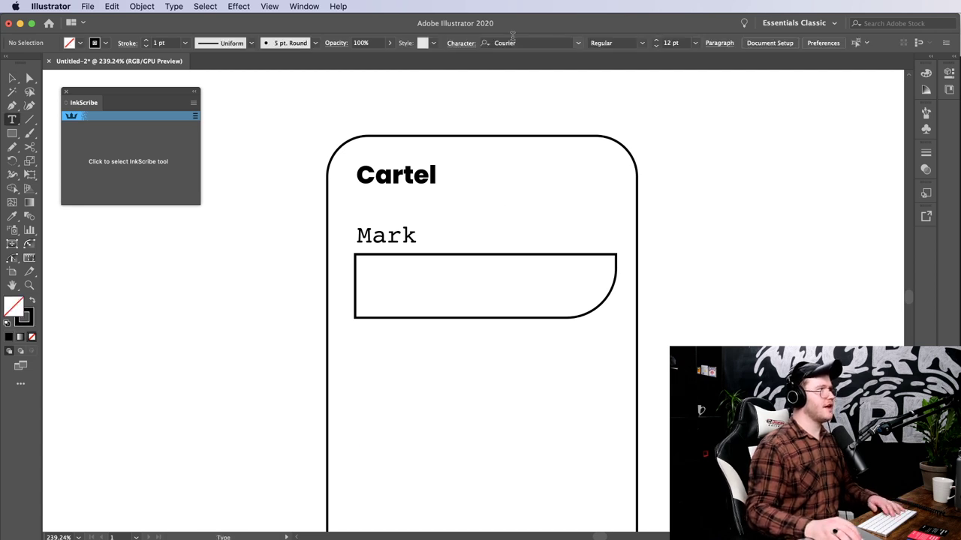
Add a 7 pt Courier frame of placeholder text below the partly rounded rectangle
left_click(696, 43)
left_click(718, 85)
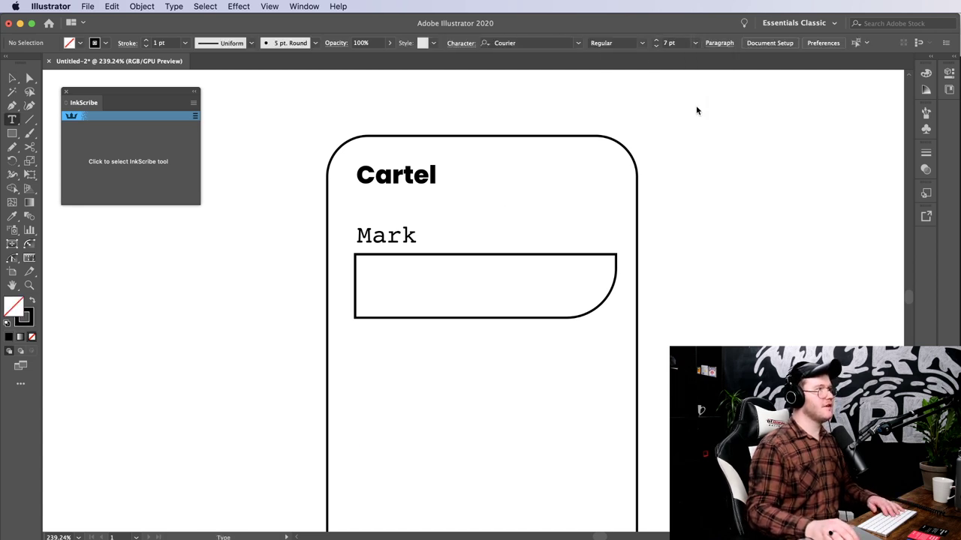
left_click_drag(363, 344, 613, 424)
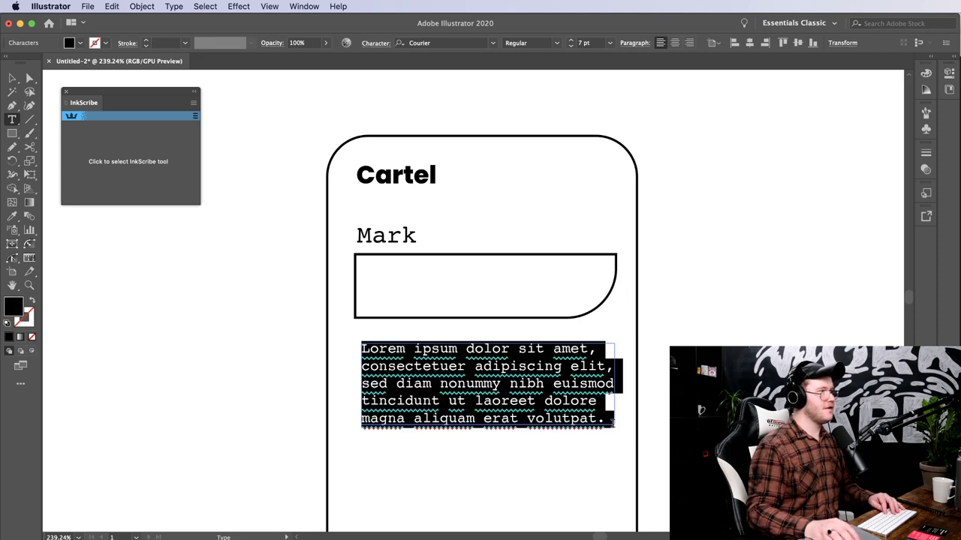
key("Escape")
Move the placeholder text into the partly rounded rectangle and reduce its frame to fit three lines inside the outline
left_click_drag(528, 390, 513, 312)
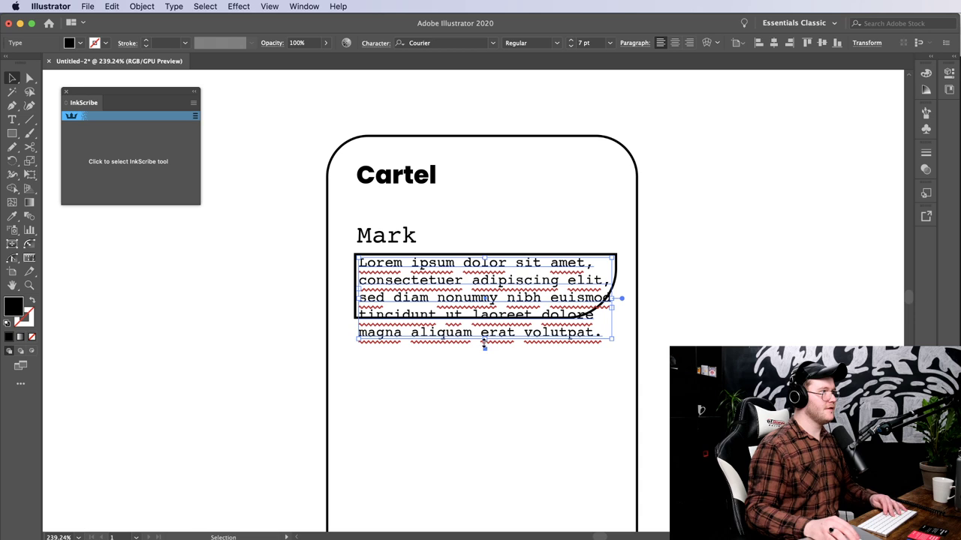
left_click_drag(484, 346, 484, 321)
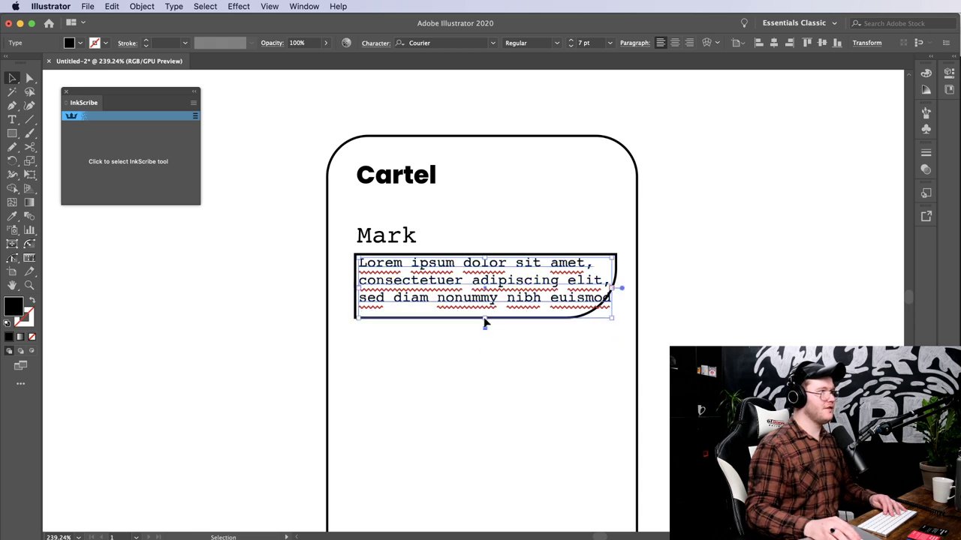
left_click_drag(623, 288, 604, 288)
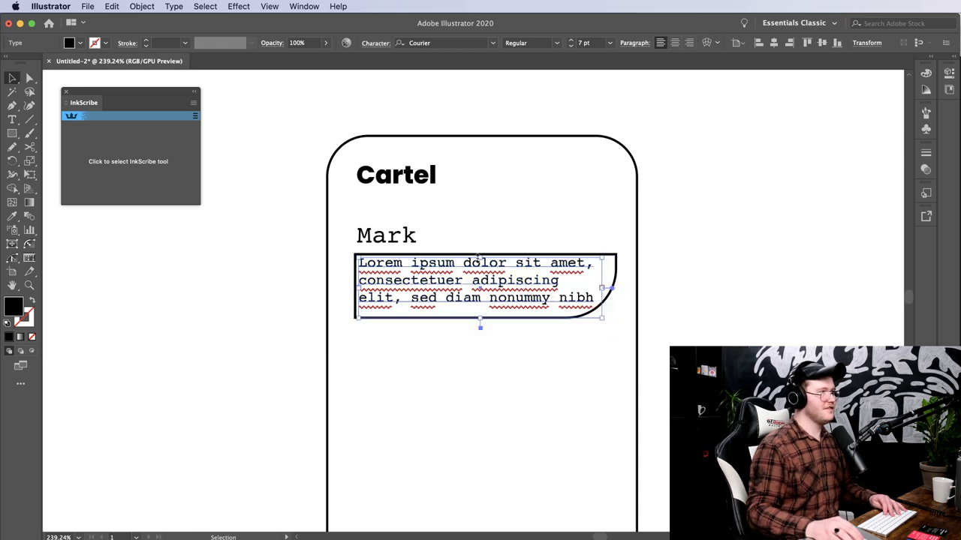
left_click_drag(479, 258, 521, 239)
left_click(515, 213)
Nudge the sender name slightly upward to widen its gap above the message box
key("z")
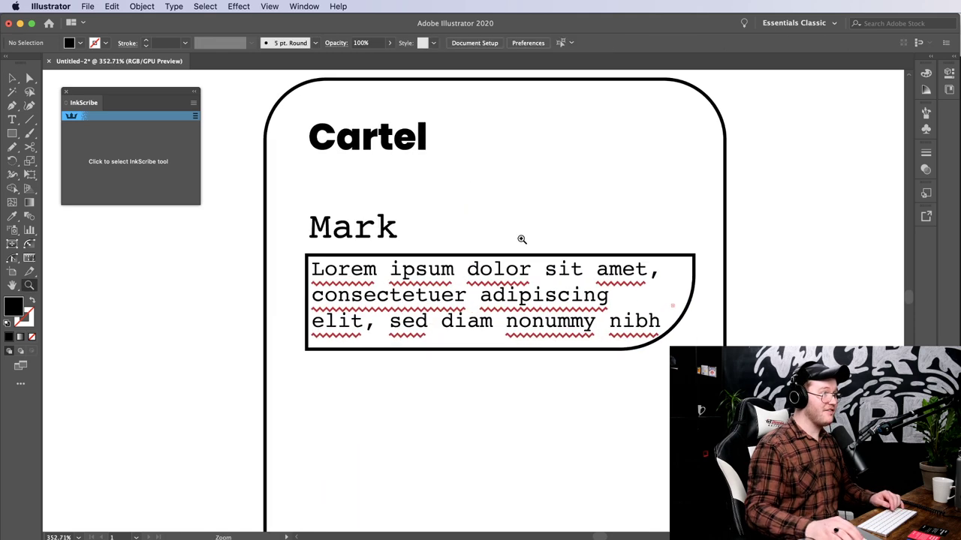
key("v")
left_click_drag(358, 228, 358, 223)
left_click(468, 227)
key("space")
left_click_drag(475, 281, 399, 322)
key("z")
key("v")
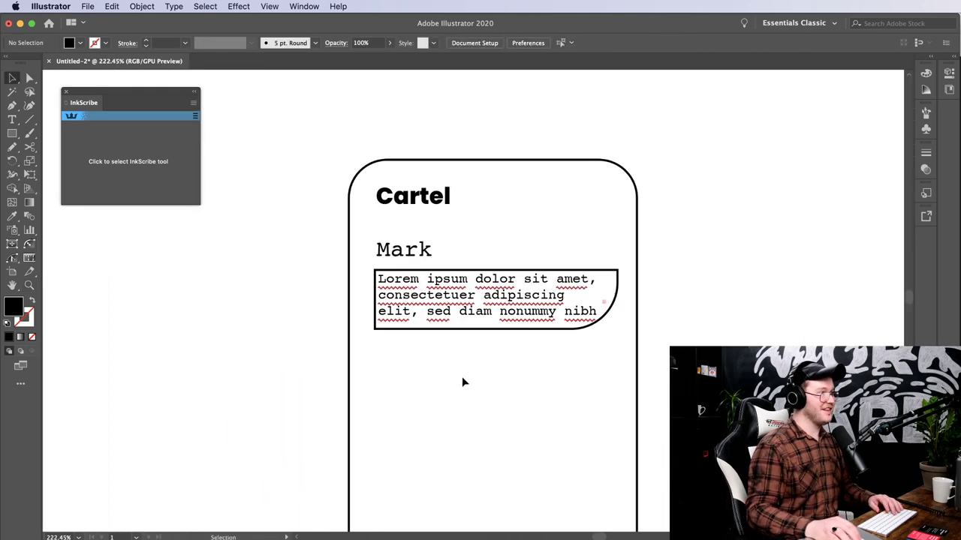
key("space")
left_click_drag(466, 387, 445, 337)
left_click_drag(493, 196, 373, 300)
left_click(482, 203)
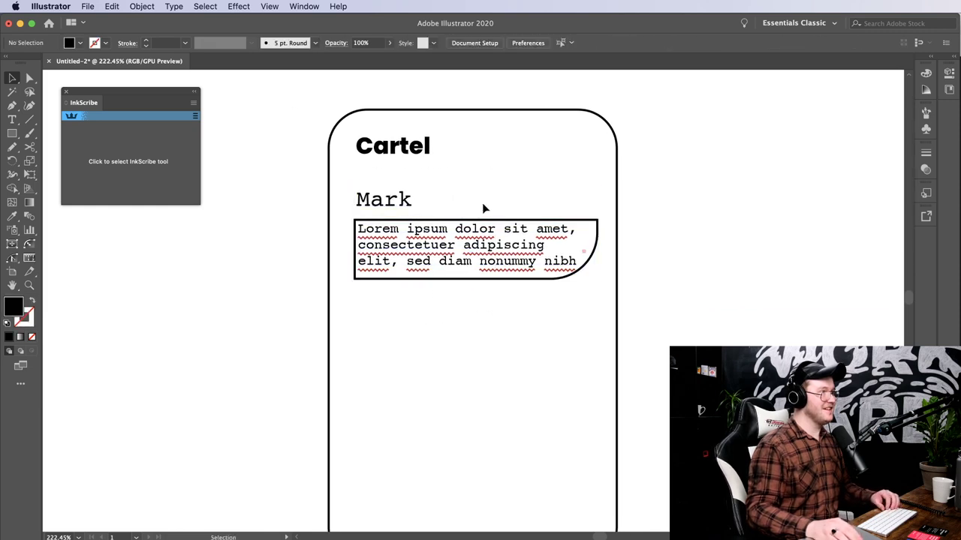
left_click_drag(483, 203, 373, 289)
key("o")
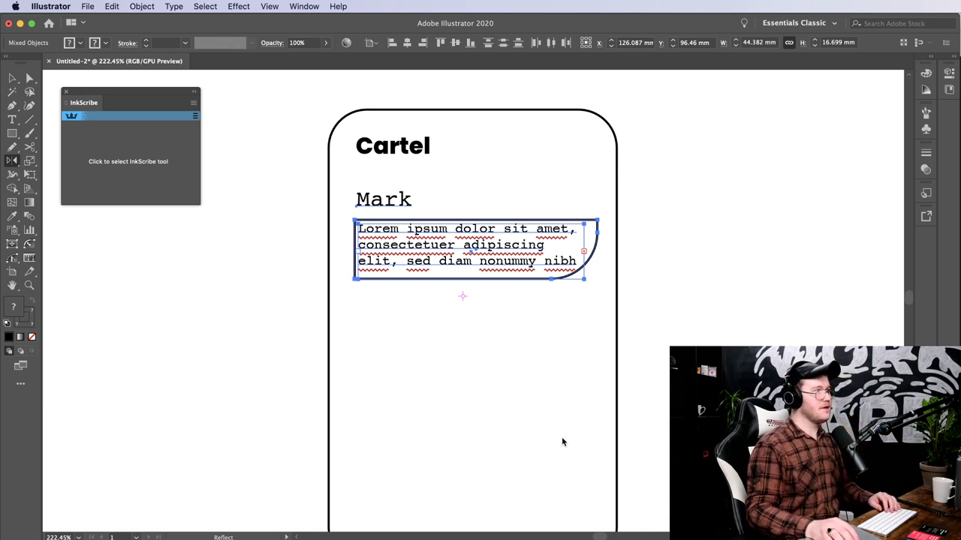
key("v")
left_click(509, 305)
Duplicate the placeholder text and the partly rounded box straight down to form a second message
left_click_drag(539, 330, 534, 371)
left_click(517, 284)
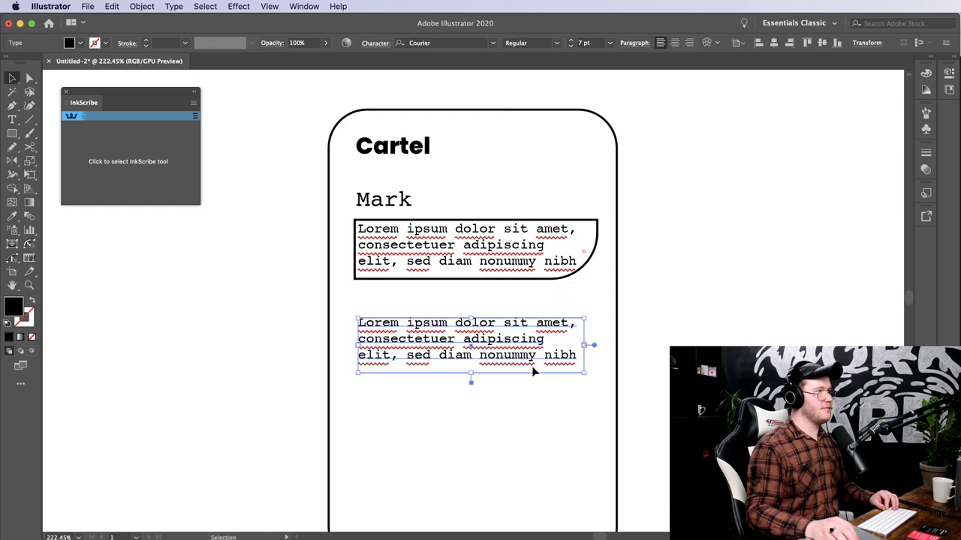
left_click(541, 283)
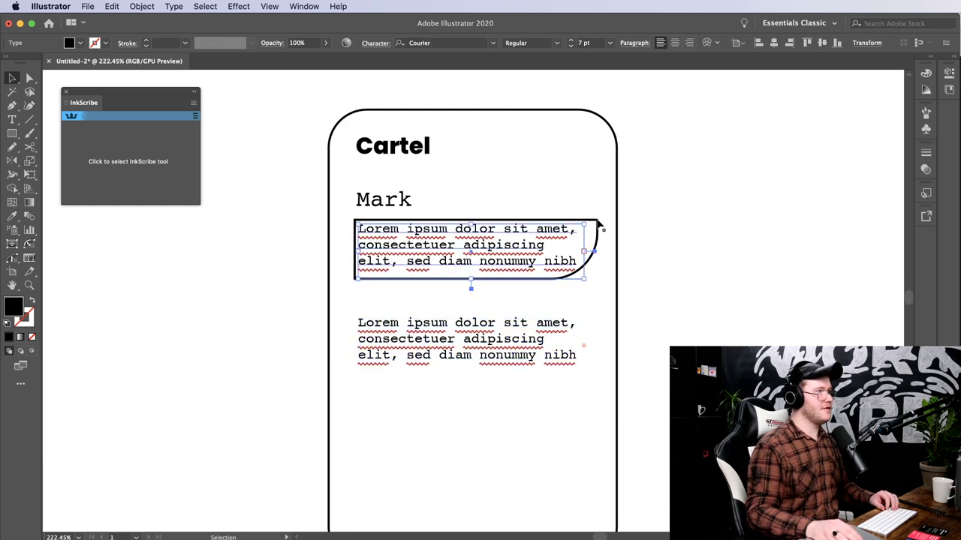
left_click_drag(601, 222, 597, 312)
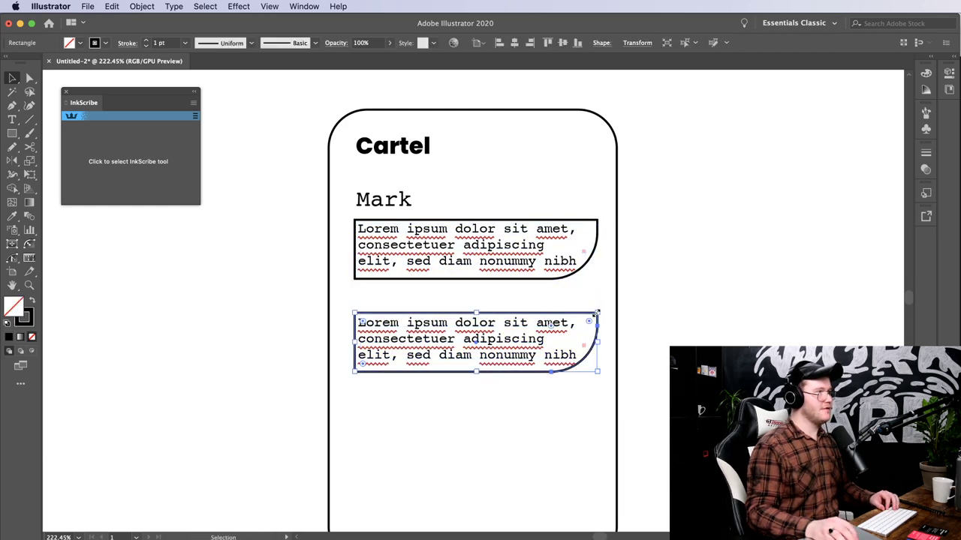
Reflect the duplicated message box horizontally so its rounded corner sits at the lower left
key("o")
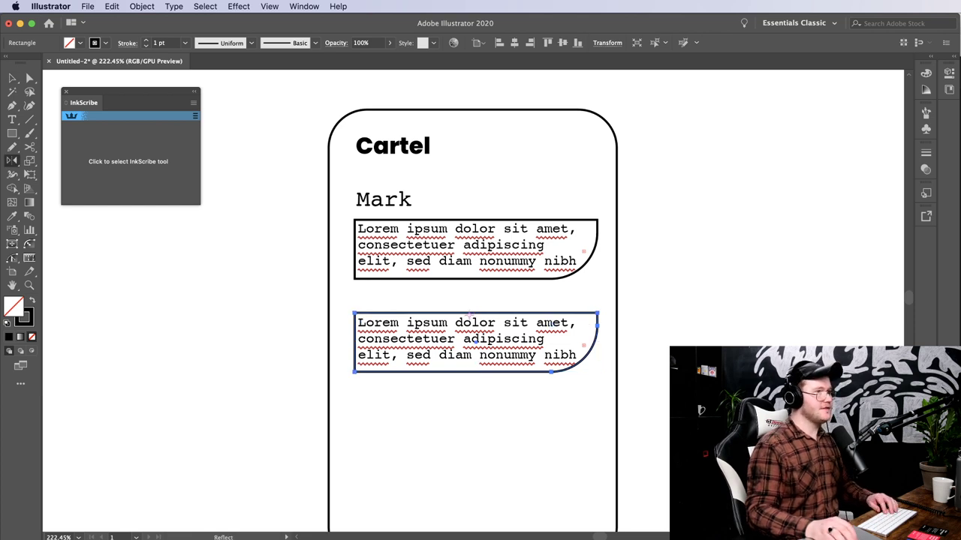
left_click(469, 315)
key("v")
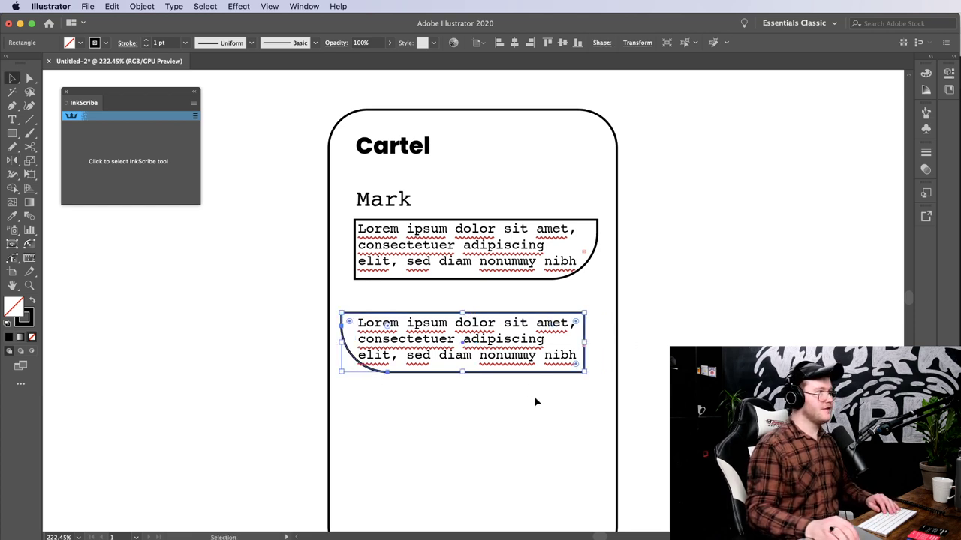
Try shifting the lower message box together with its text, and undo the move
left_click_drag(542, 399, 379, 325)
key("a")
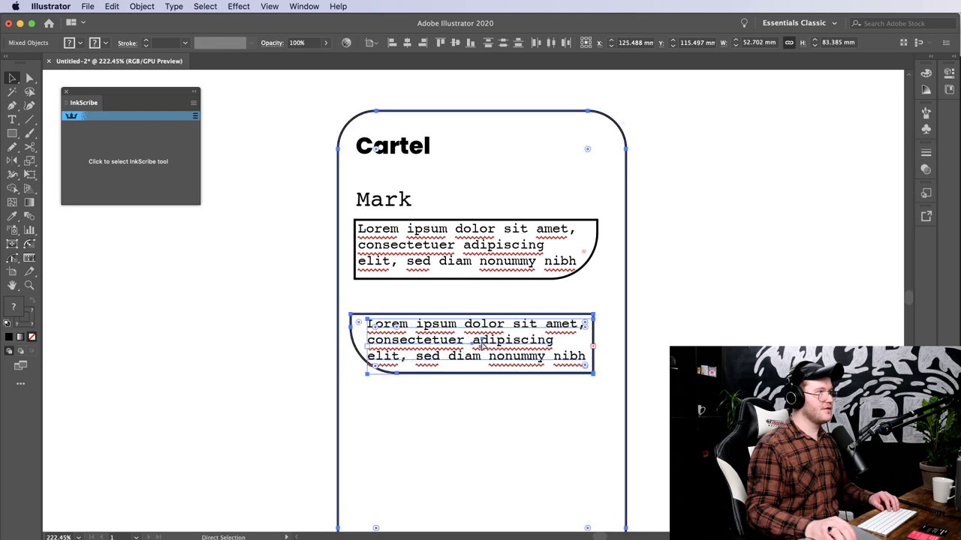
left_click(640, 366)
key("v")
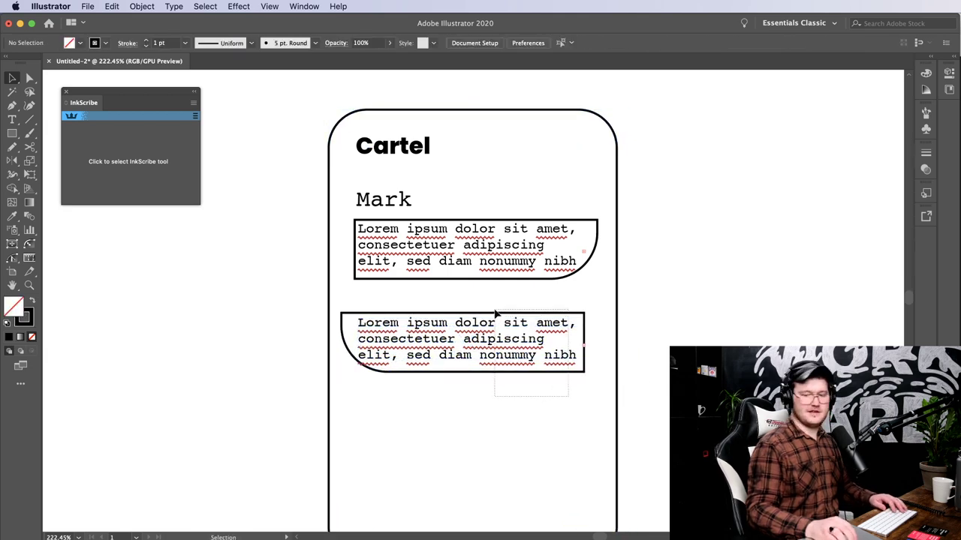
Shift the mirrored message box and its text slightly right inside the phone outline
left_click(489, 338)
mouse_move(505, 350)
left_mouse_down()
mouse_move(518, 327)
mouse_move(500, 347)
left_mouse_up()
left_click(544, 427)
key("z")
key("v")
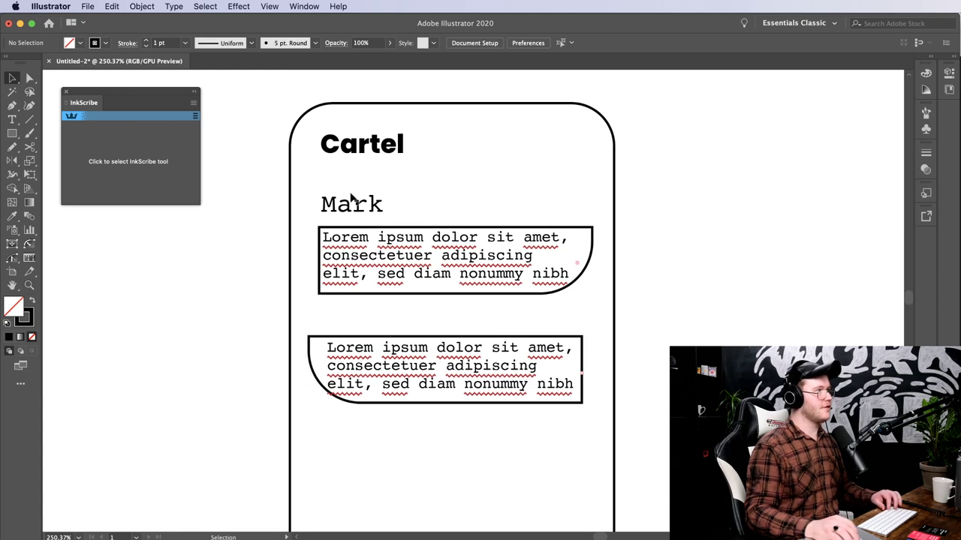
Copy the sender name above the right end of the lower message box and replace it with the second sender's name
left_click_drag(351, 197, 553, 321)
double_click(553, 321)
type("Greg")
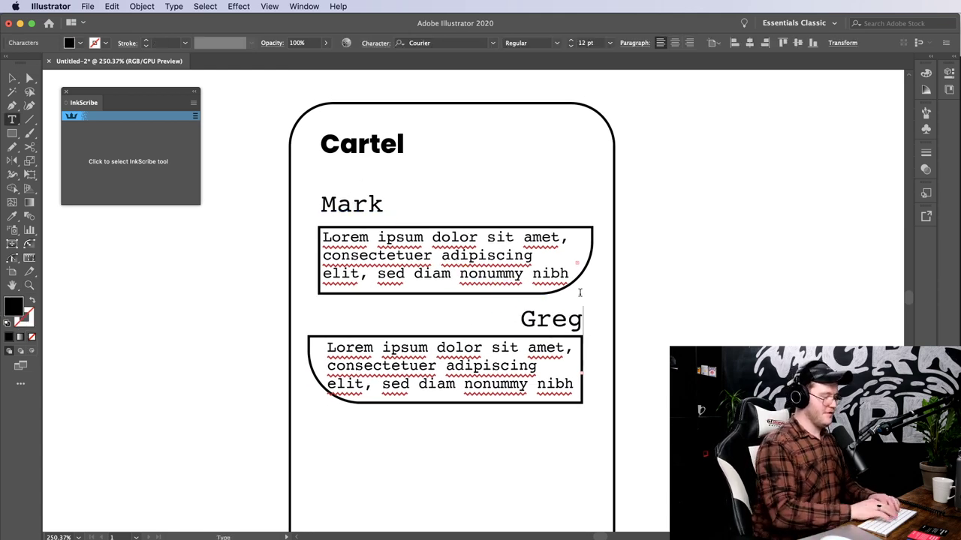
key("Escape")
left_click(598, 343)
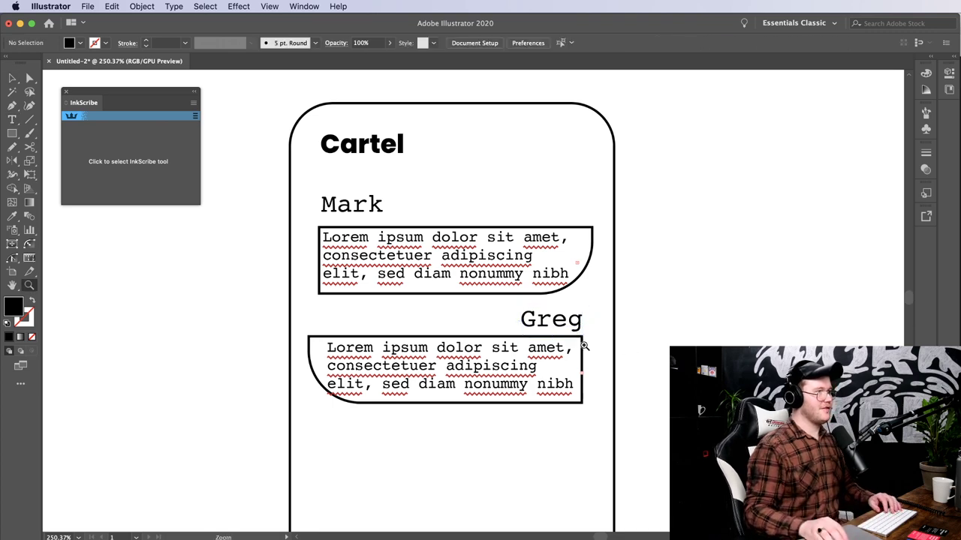
Move the second sender's name and message down to widen the gap below the first message
left_click_drag(583, 343, 531, 350)
left_click_drag(532, 349, 538, 272)
left_click_drag(606, 234, 562, 310)
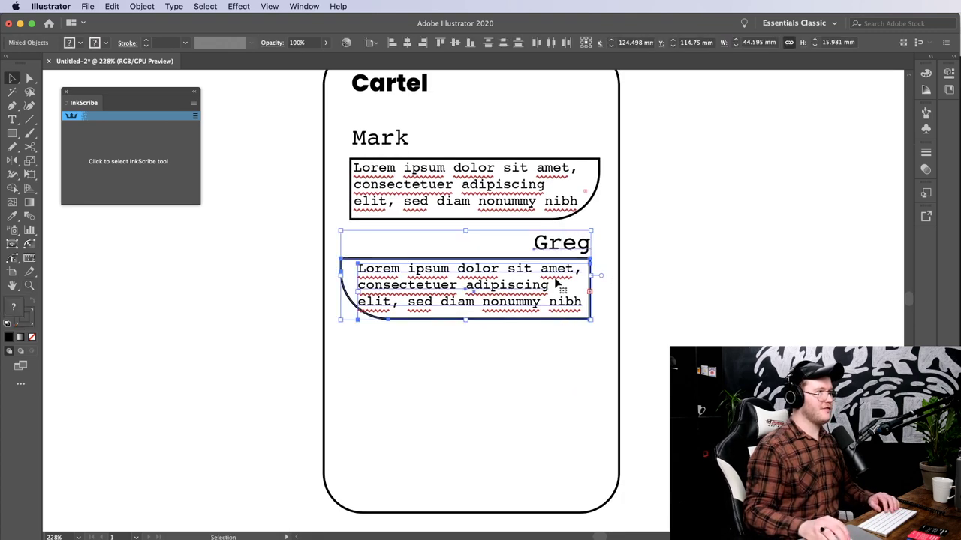
left_click_drag(554, 276, 551, 287)
left_click(539, 388)
left_click_drag(520, 361, 503, 399)
key("z")
key("v")
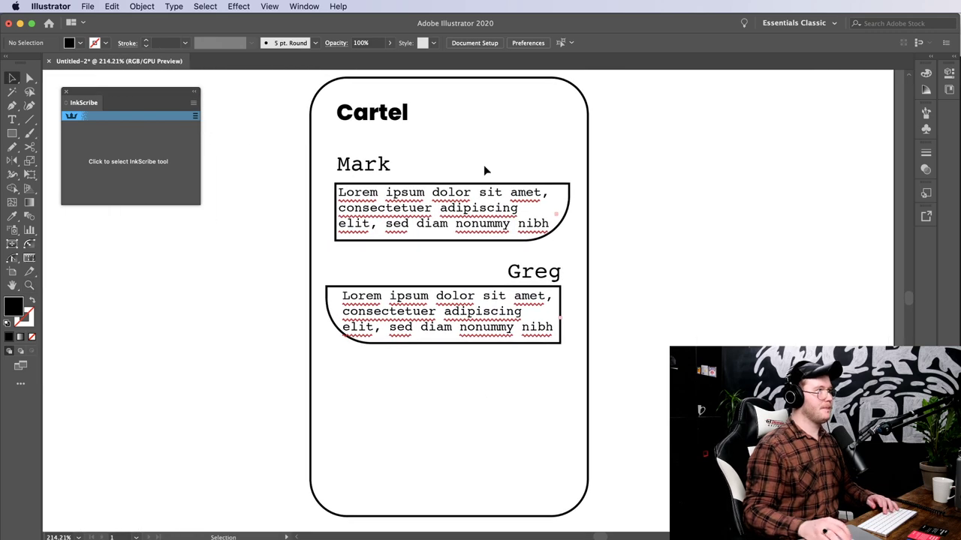
Retype the heading on two lines as "CARTEL" and "Chat", and scale it down to fit above the first sender's name
scroll(473, 176, "up", 3)
left_click(411, 175)
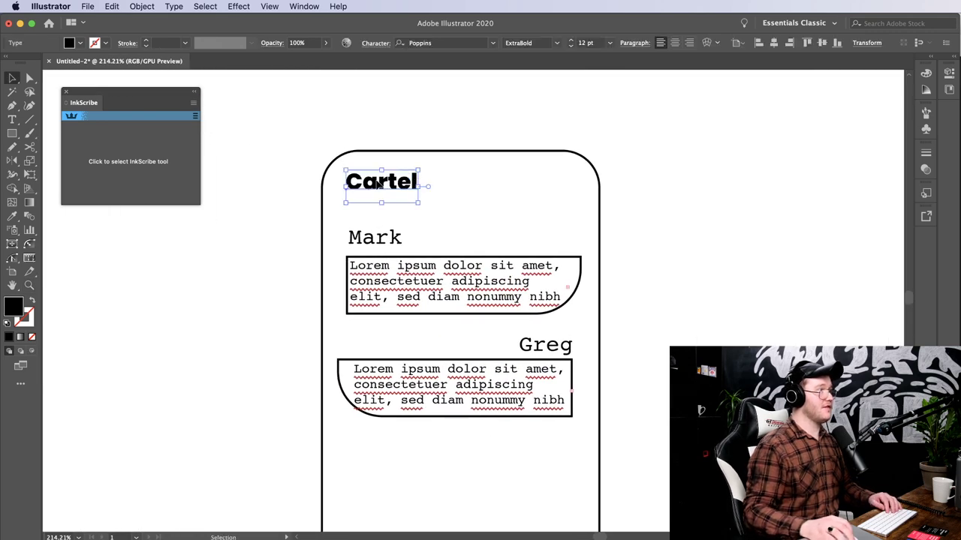
double_click(379, 182)
type("CART")
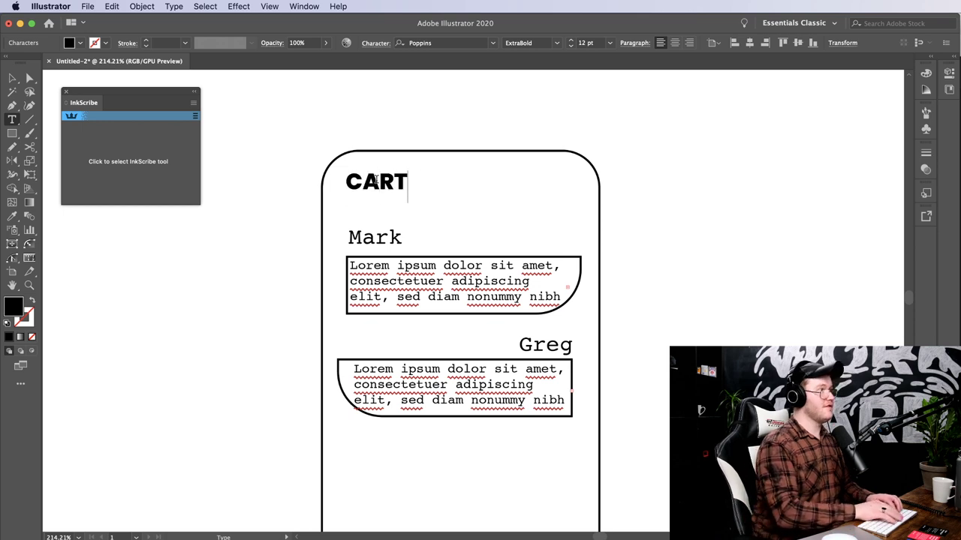
type("EL")
key("Return")
type("v")
key("BackSpace")
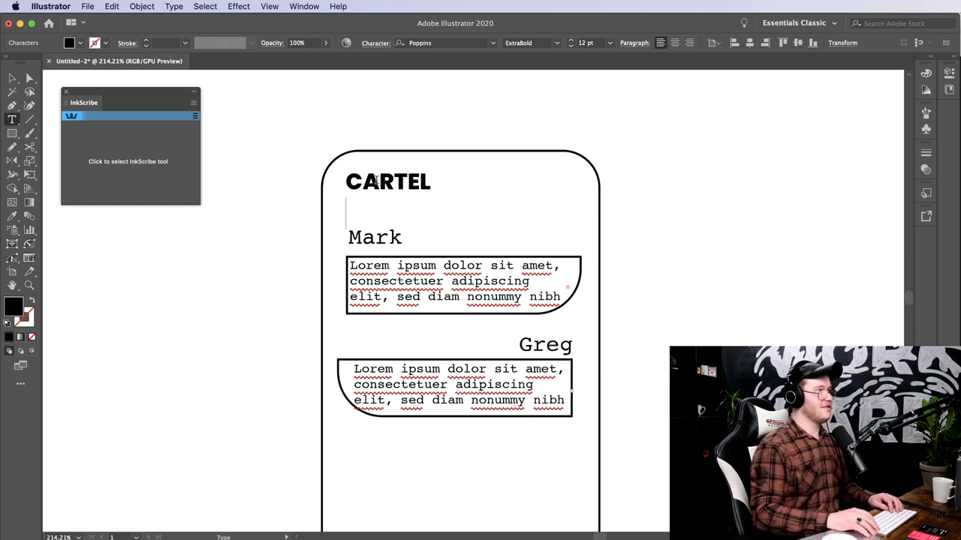
type("Chat")
key("Escape")
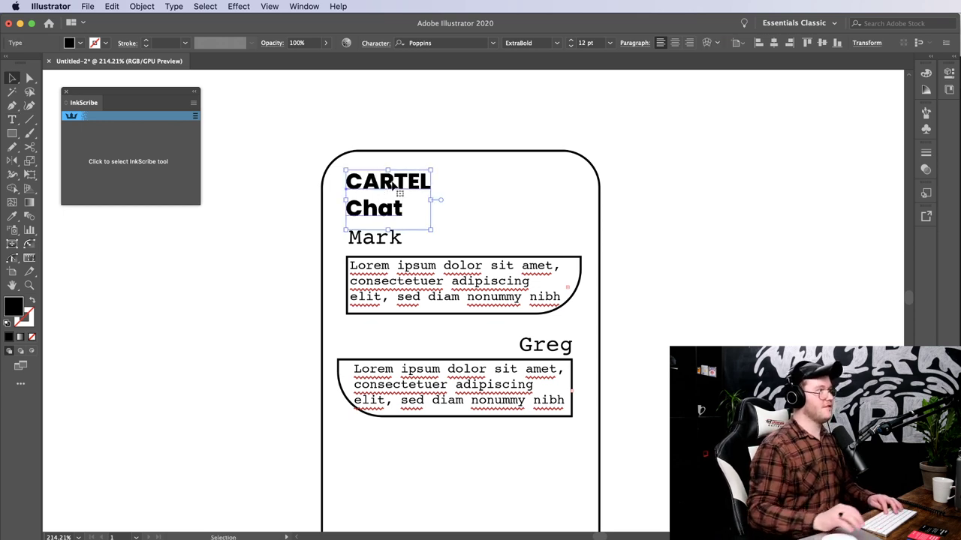
left_click_drag(430, 230, 409, 213)
left_click(470, 221)
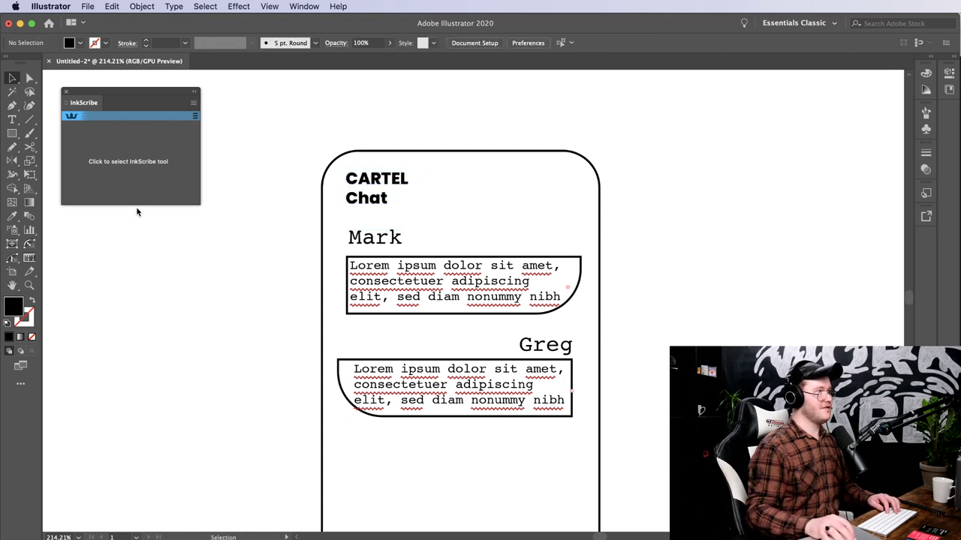
Draw a horizontal line across the phone outline below the heading and give it a 1 pt black stroke
left_click(29, 119)
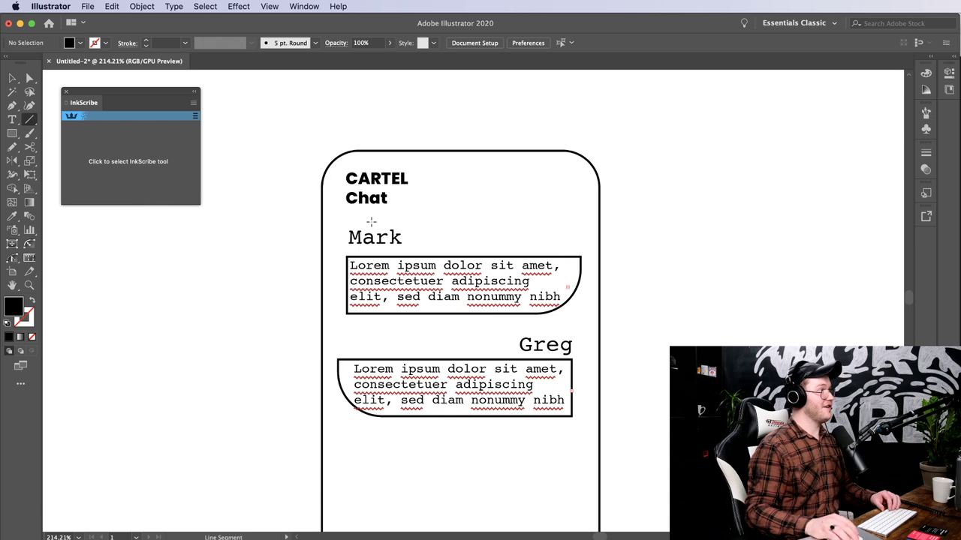
left_click_drag(323, 216, 600, 225)
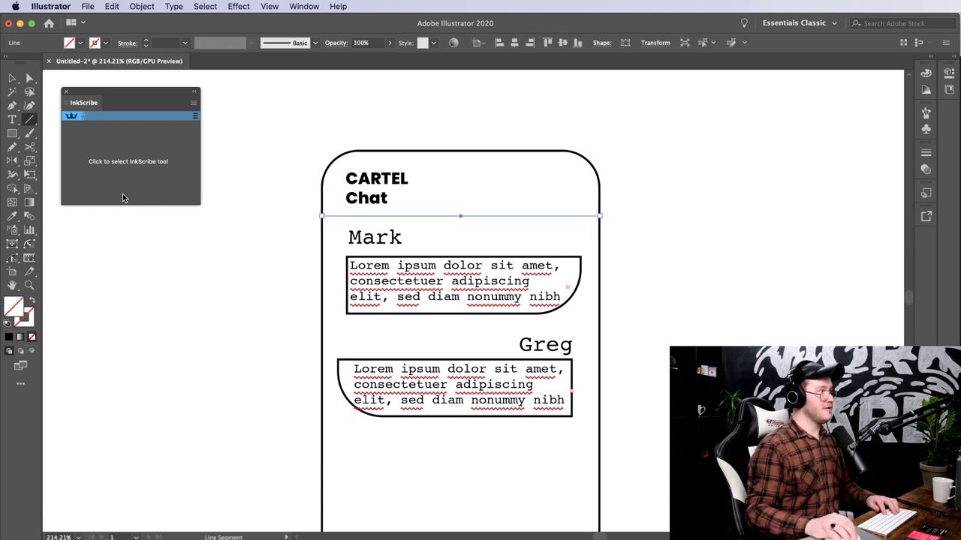
left_click(147, 42)
left_click(147, 42)
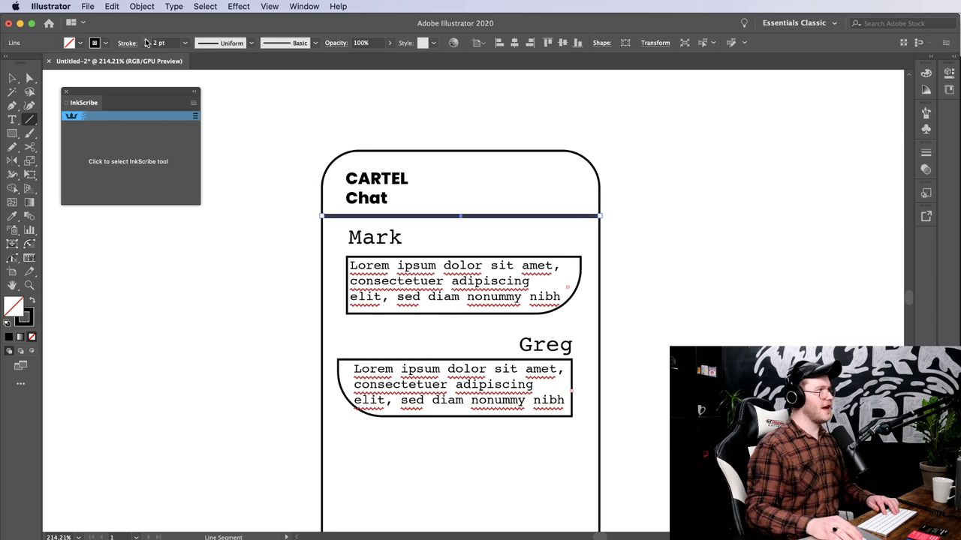
left_click(147, 42)
left_click(145, 45)
left_click(145, 46)
left_click(145, 46)
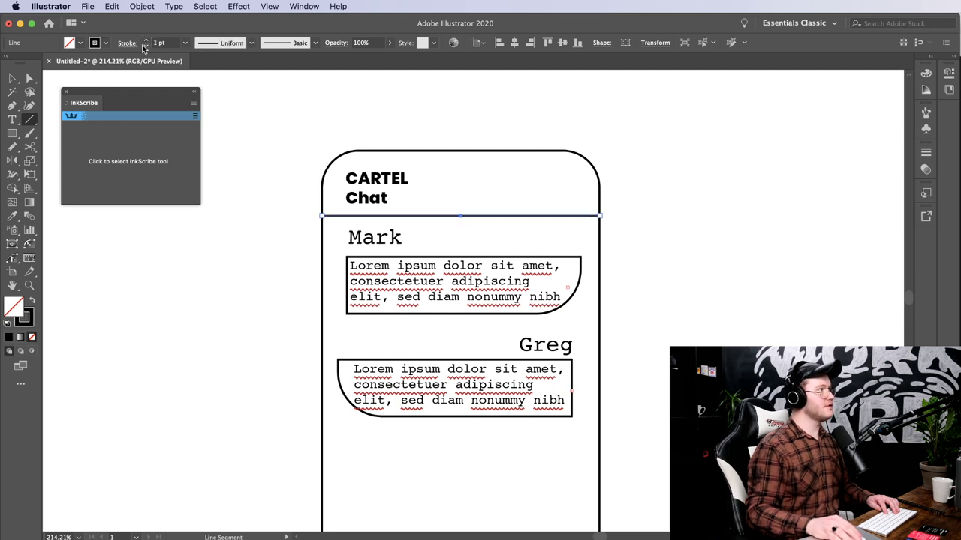
Add a vertical divider line to the right of the heading, from the outline's top edge down to the horizontal line
mouse_move(457, 151)
left_mouse_down()
mouse_move(466, 215)
mouse_move(480, 165)
mouse_move(443, 175)
mouse_move(456, 105)
mouse_move(387, 101)
left_mouse_up()
key("v")
left_click(533, 208)
left_click(469, 110)
left_click(482, 100)
left_click_drag(461, 111, 466, 134)
left_click_drag(468, 135, 489, 185)
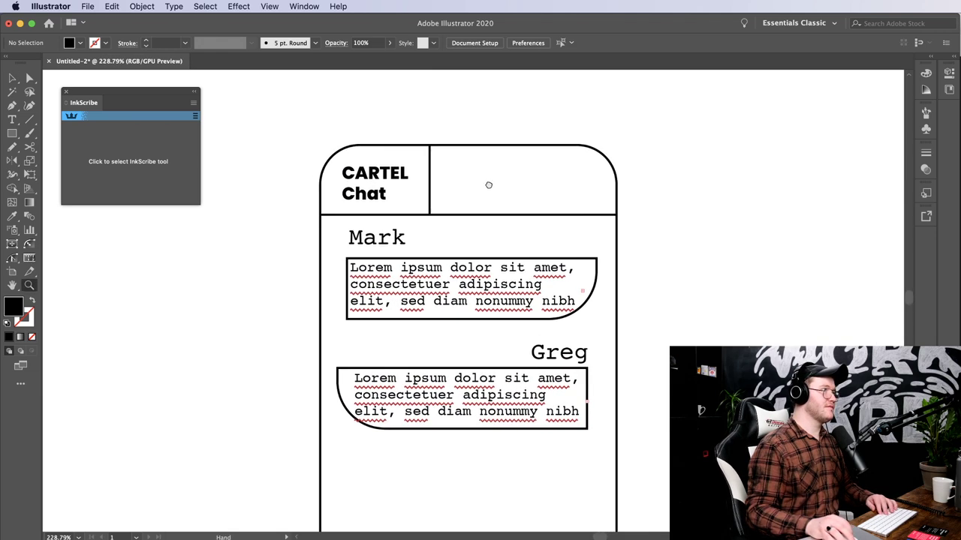
Add the Courier text "Group 1" in the right header section, enlarge it and centre it there
key("t")
left_click(456, 187)
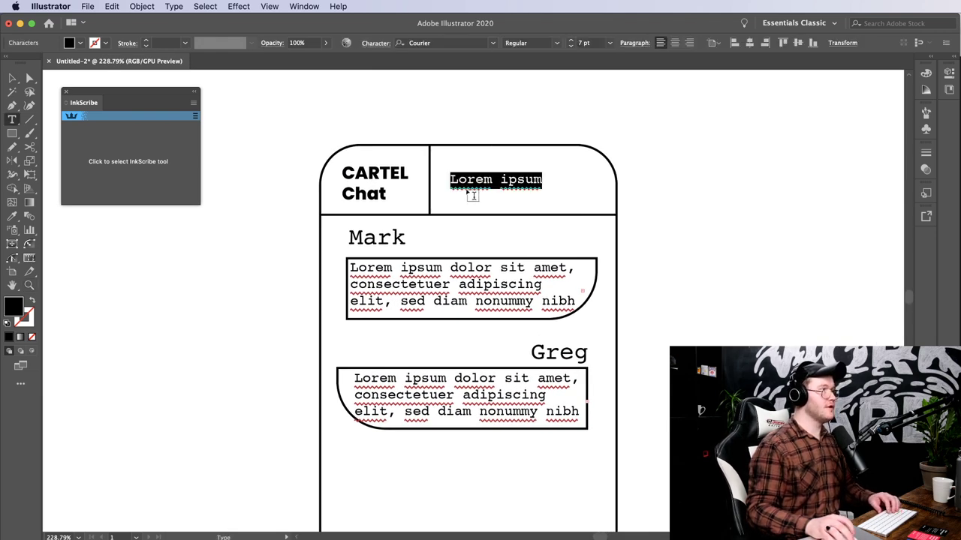
type("Group 1")
key("Escape")
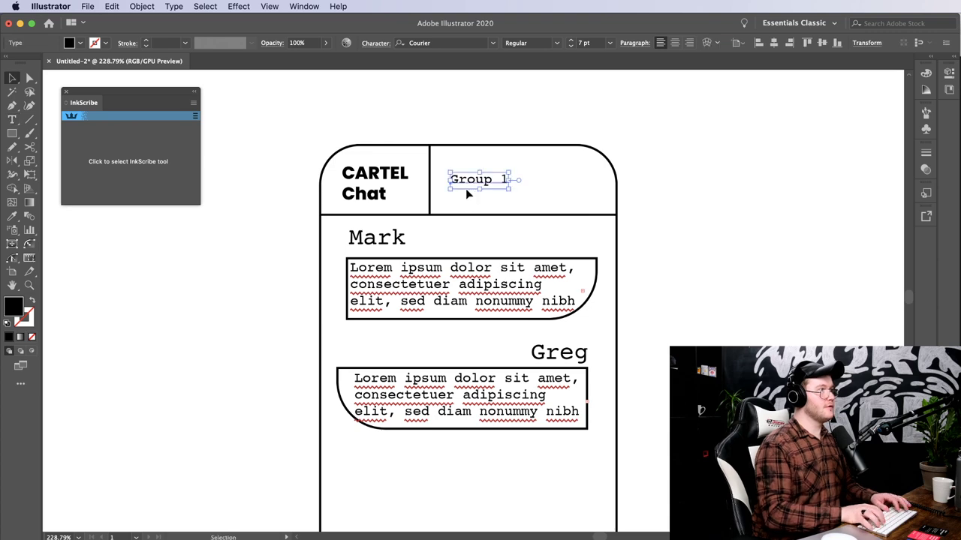
left_click(540, 201)
left_click_drag(533, 189, 487, 197)
left_click(595, 197)
Move both messages and their sender names down together, away from the header line
key("z")
key("v")
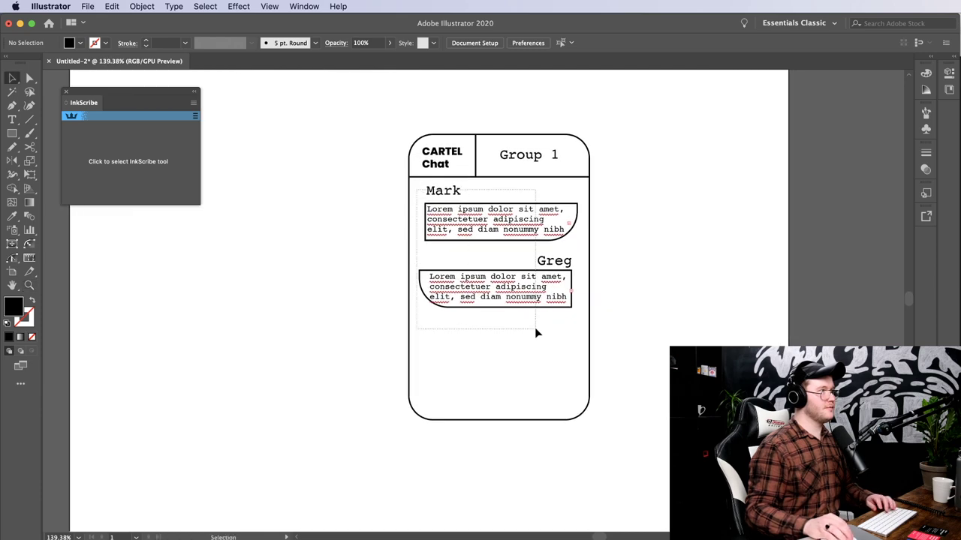
left_click_drag(536, 331, 581, 324)
key("shift+Down")
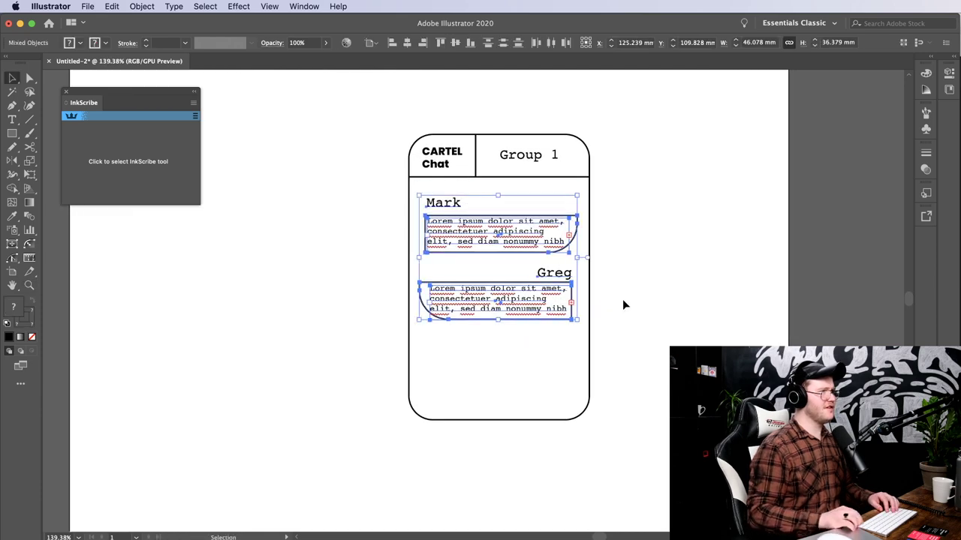
Add a row of three small solid black squares below the second message box, near the phone outline's left side
left_click(654, 290)
key("z")
left_click_drag(466, 367, 508, 312)
key("m")
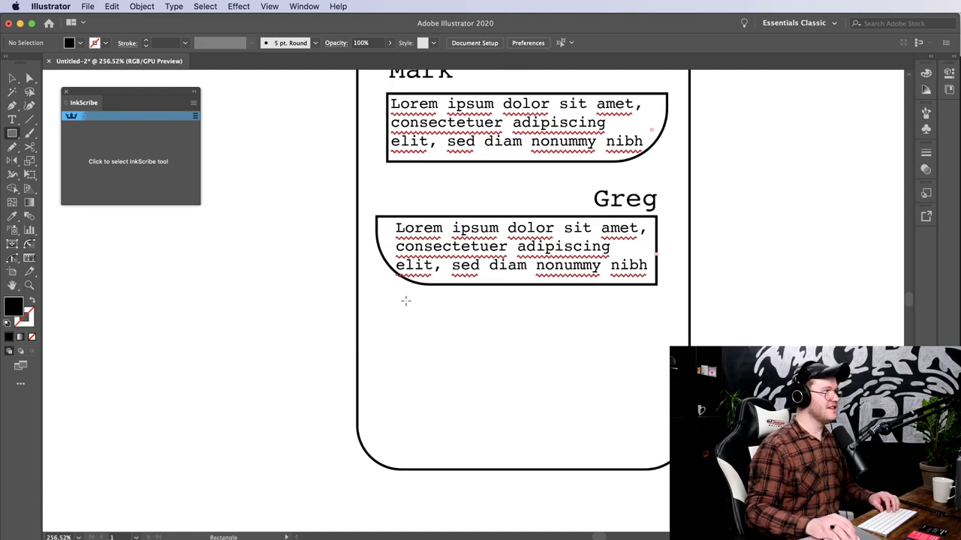
left_click_drag(418, 306, 471, 364)
key("v")
left_click(450, 319)
left_click(466, 347)
key("z")
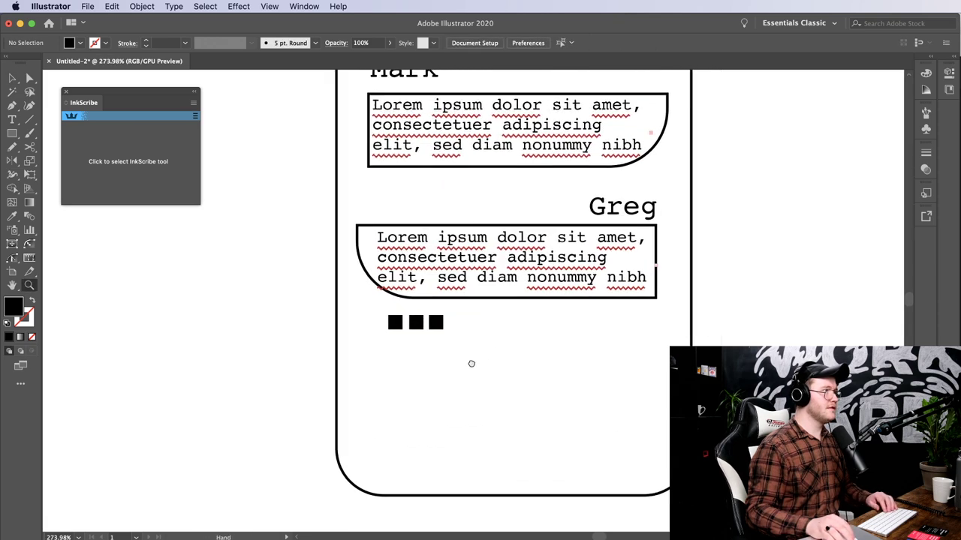
key("v")
left_click_drag(441, 321, 393, 334)
left_click(477, 336)
left_click_drag(482, 337, 502, 370)
key("super+z")
left_click(507, 365)
key("c")
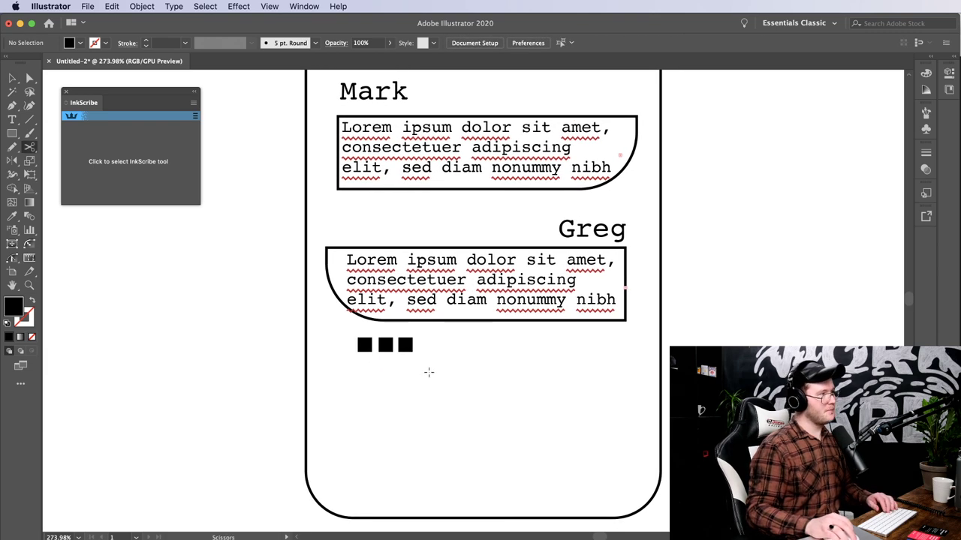
Move the three black squares together slightly down, away from the second message box
key("v")
left_click_drag(428, 372, 363, 330)
key("shift+Down")
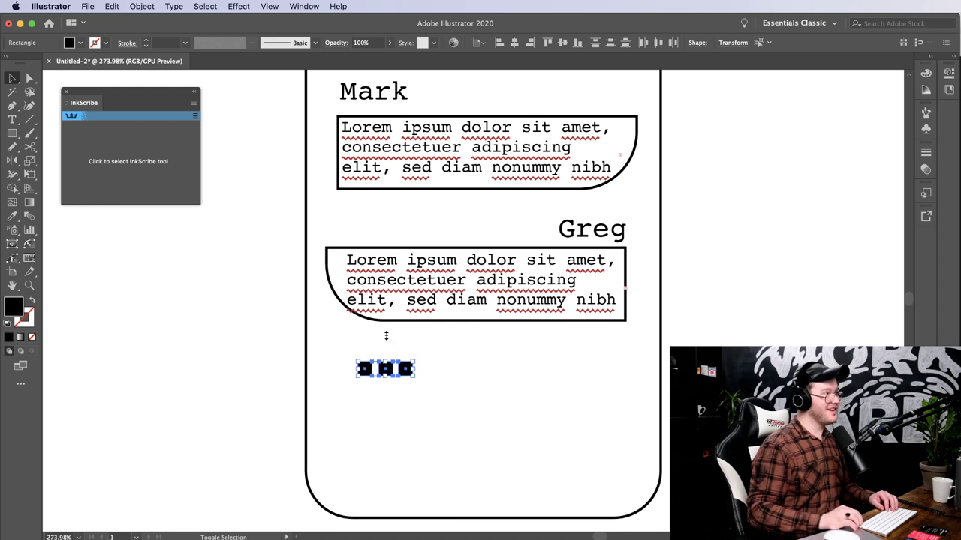
key("shift+Up")
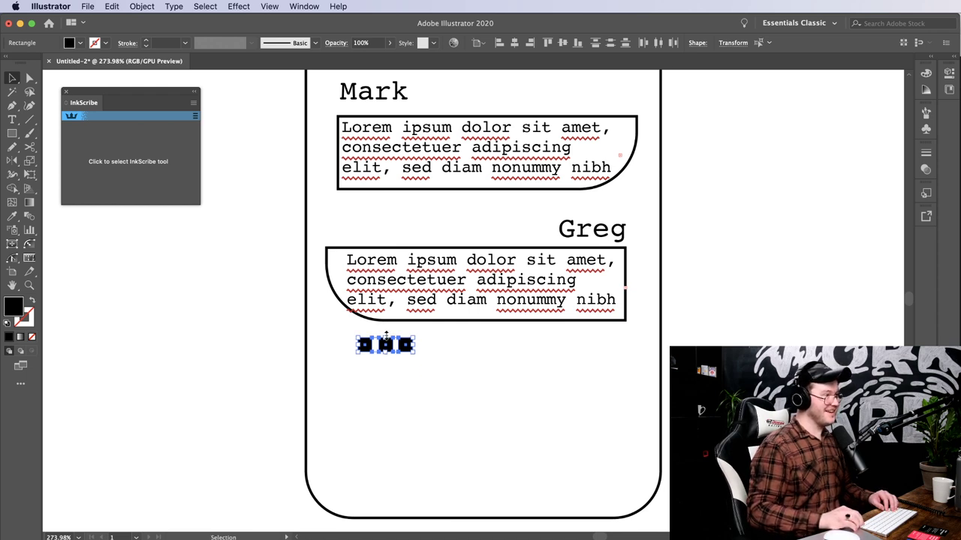
key("Down")
key("Down")
key("Down")
key("Down")
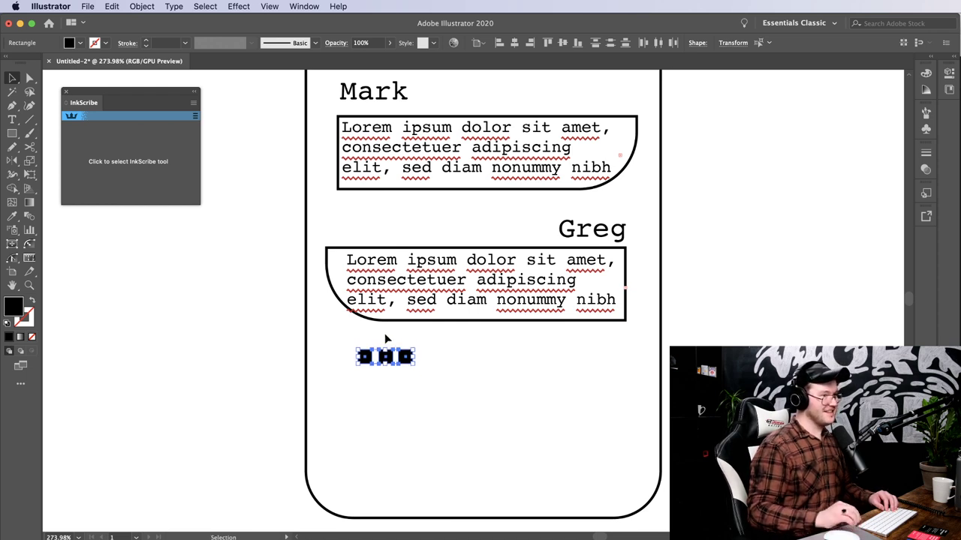
left_click(517, 396)
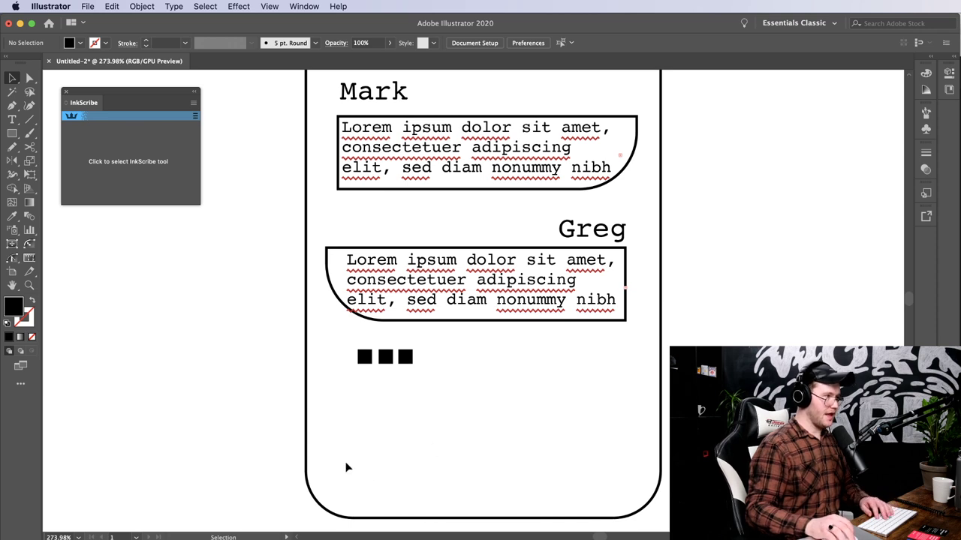
Draw a horizontal line across the phone outline below the squares and copy the header divider's 1 pt black stroke onto it
key("m")
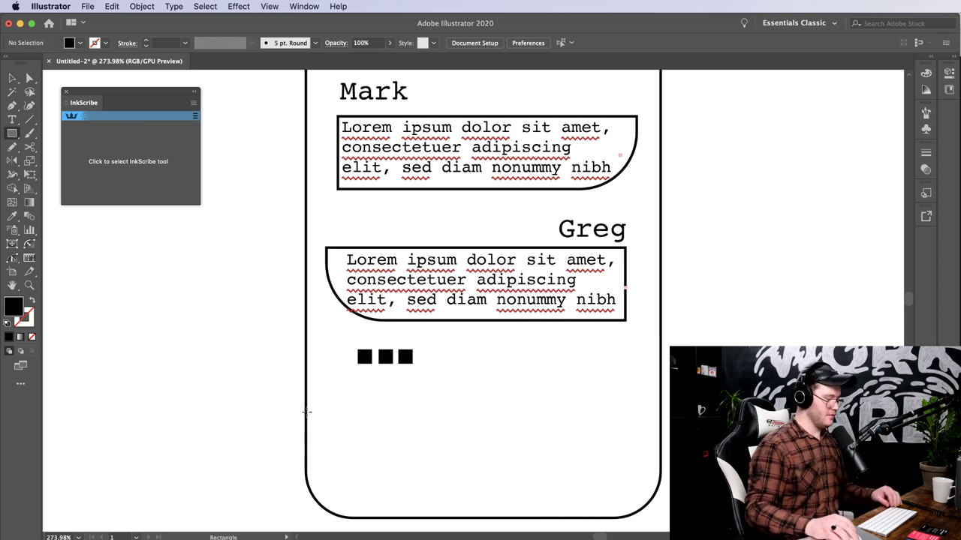
left_click(30, 119)
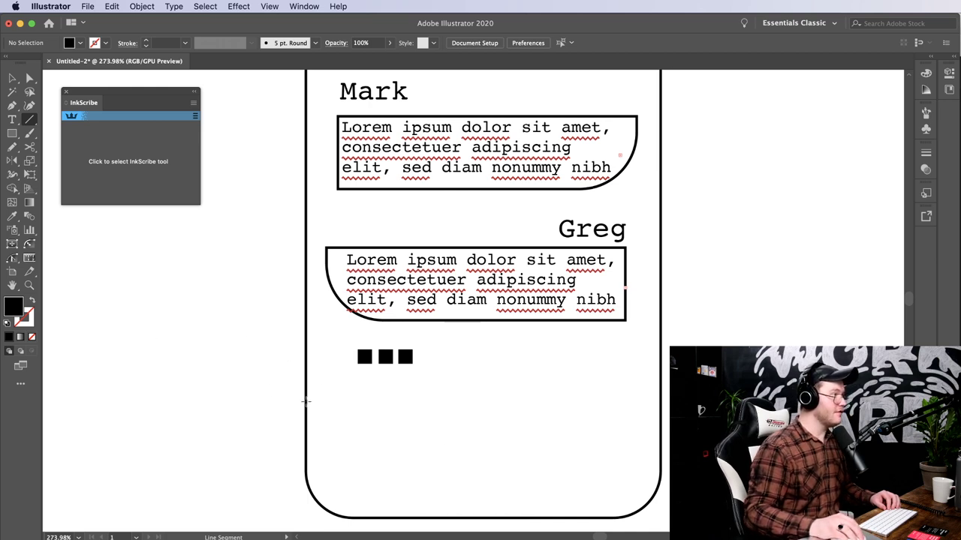
left_click_drag(305, 401, 663, 424)
key("m")
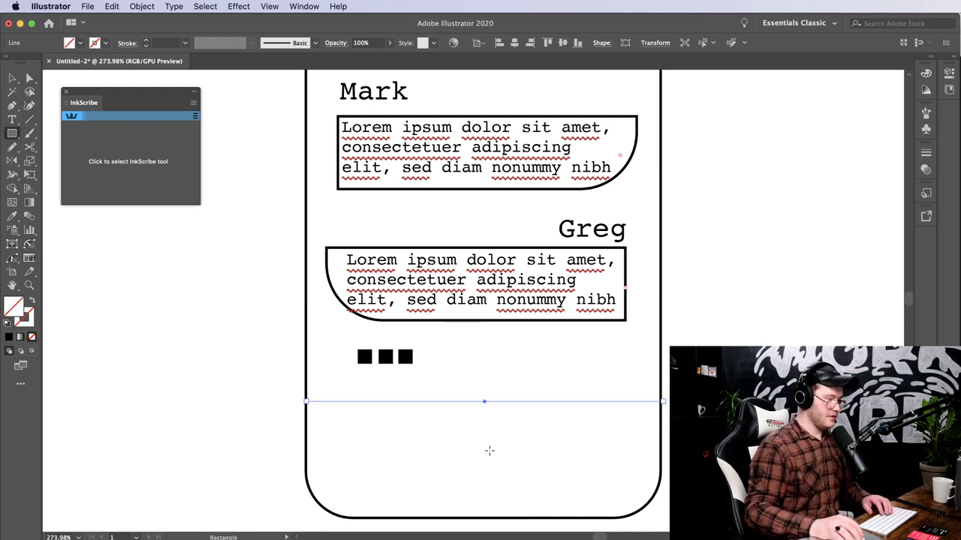
key("i")
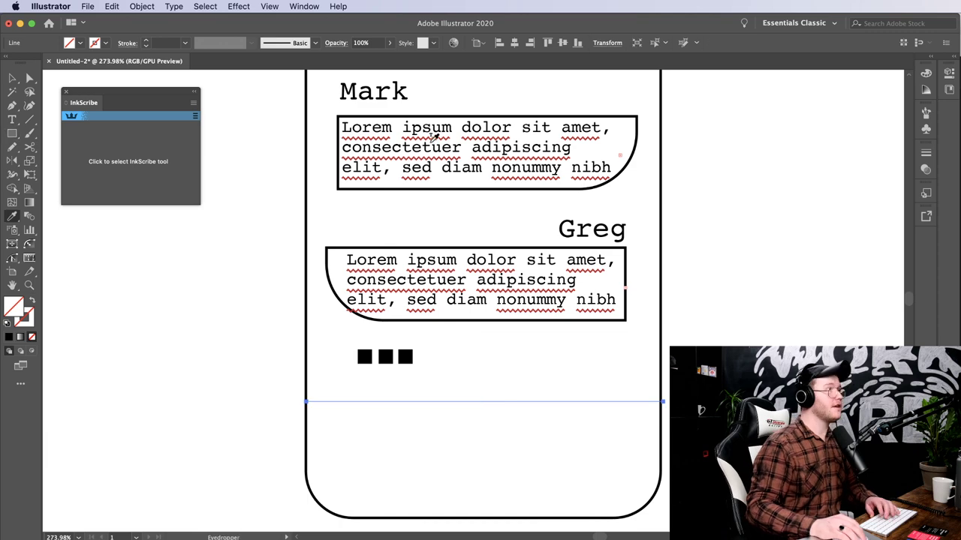
scroll(460, 102, "up", 3)
left_click(441, 98)
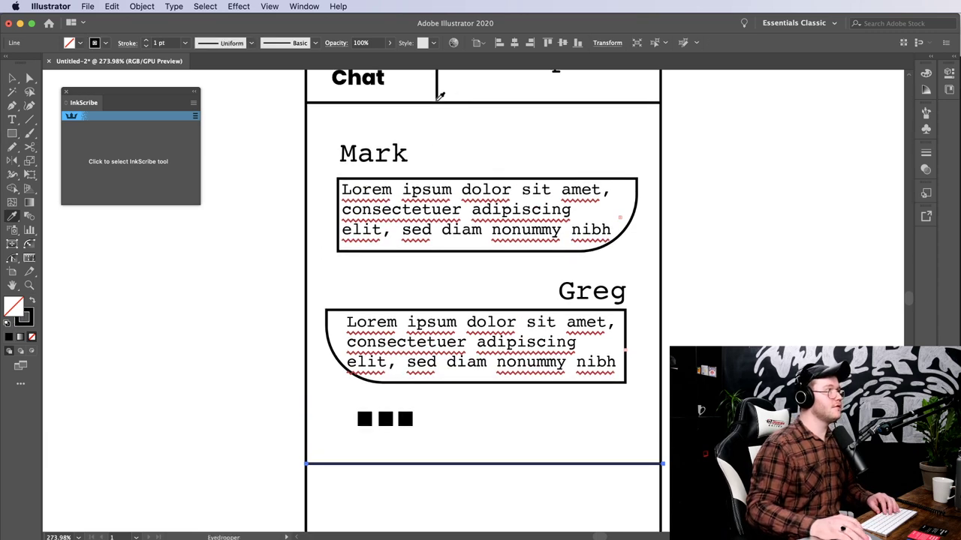
Draw a wide, shallow rectangle as the text entry box in the section below the lower horizontal line
scroll(485, 307, "down", 10)
key("m")
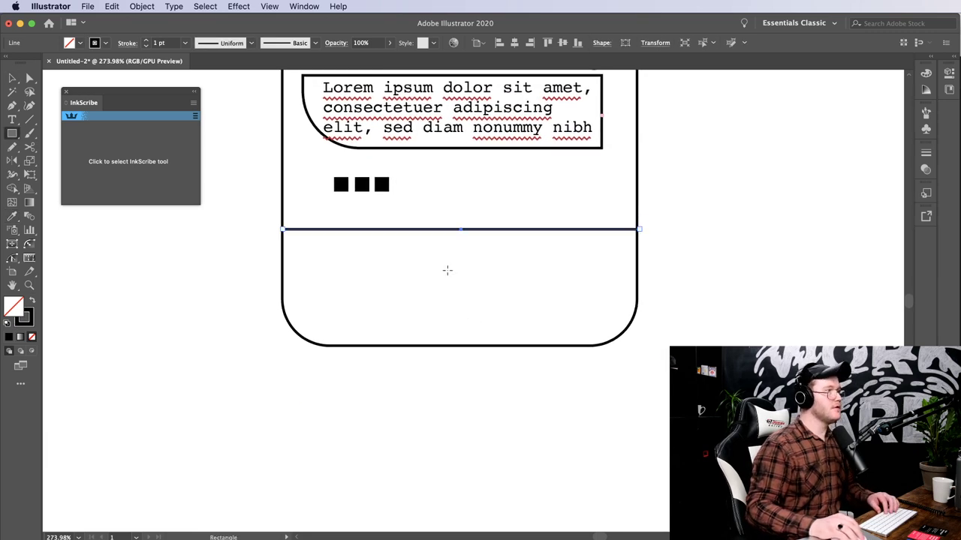
mouse_move(309, 257)
left_mouse_down()
mouse_move(327, 283)
mouse_move(611, 294)
left_mouse_up()
Add the 7 pt Courier text "Say Something..." and place it inside the entry box near its left edge
key("t")
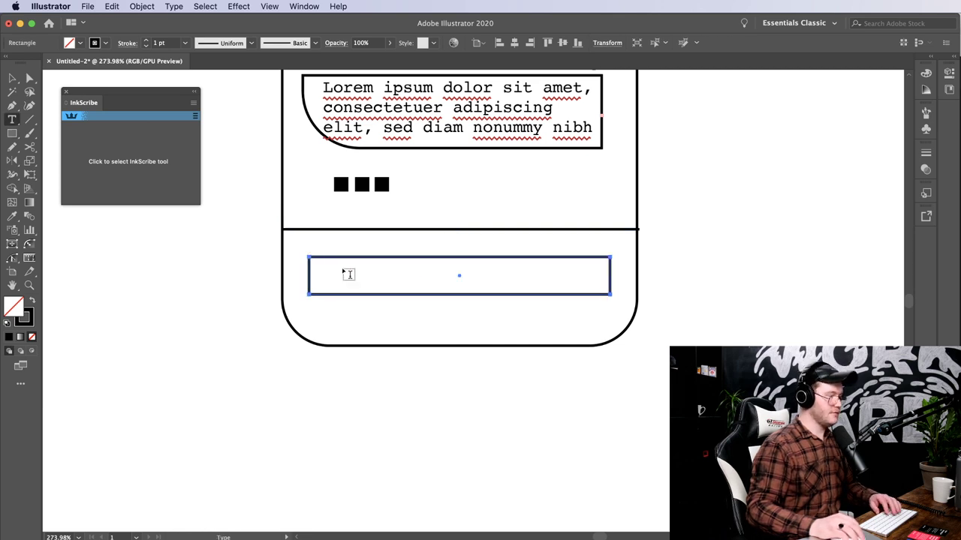
left_click(343, 270)
type("Say Something...")
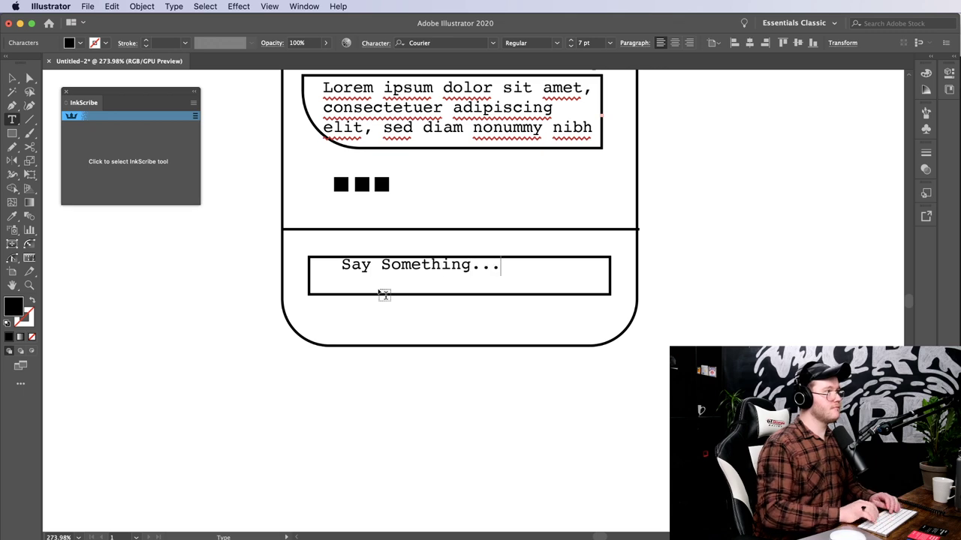
key("Escape")
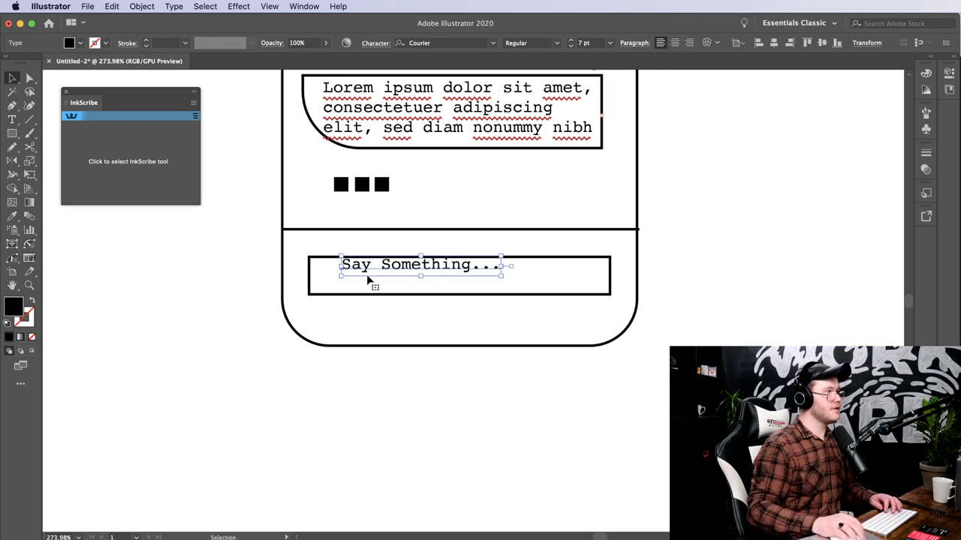
left_click_drag(367, 279, 347, 291)
Examine the overall layout of the complete phone screen mock-up
key("super+0")
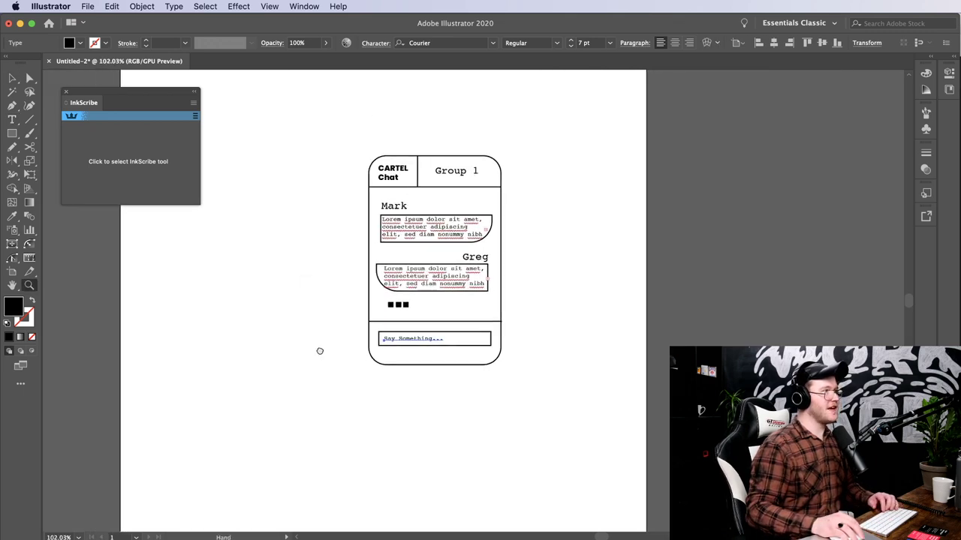
left_click_drag(320, 352, 326, 386)
left_click_drag(384, 340, 490, 341)
left_click_drag(490, 342, 423, 344)
left_click(456, 339)
left_click(448, 335)
left_click_drag(421, 335, 408, 397)
left_click(423, 347)
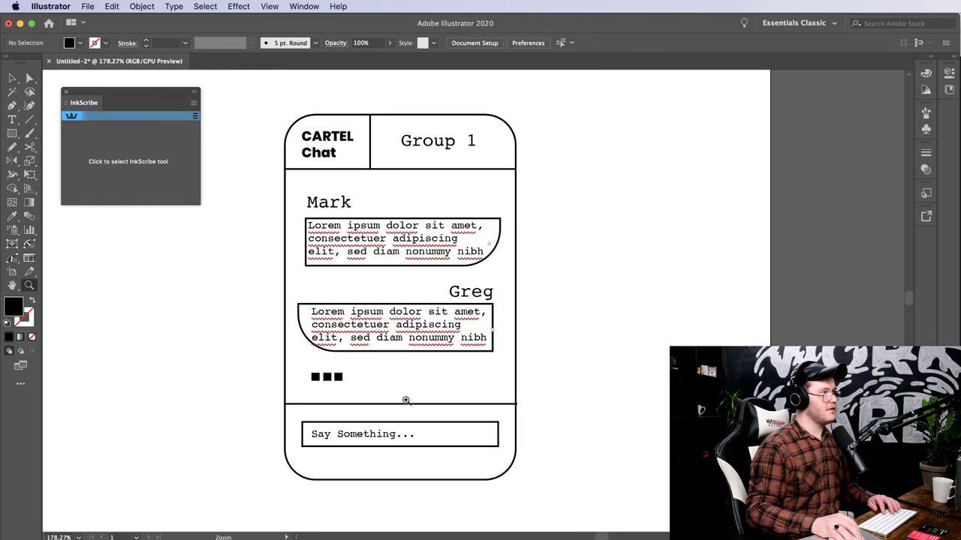
Move the second sender name slightly up, away from its message box
key("v")
left_click(477, 297)
left_click_drag(477, 297, 477, 296)
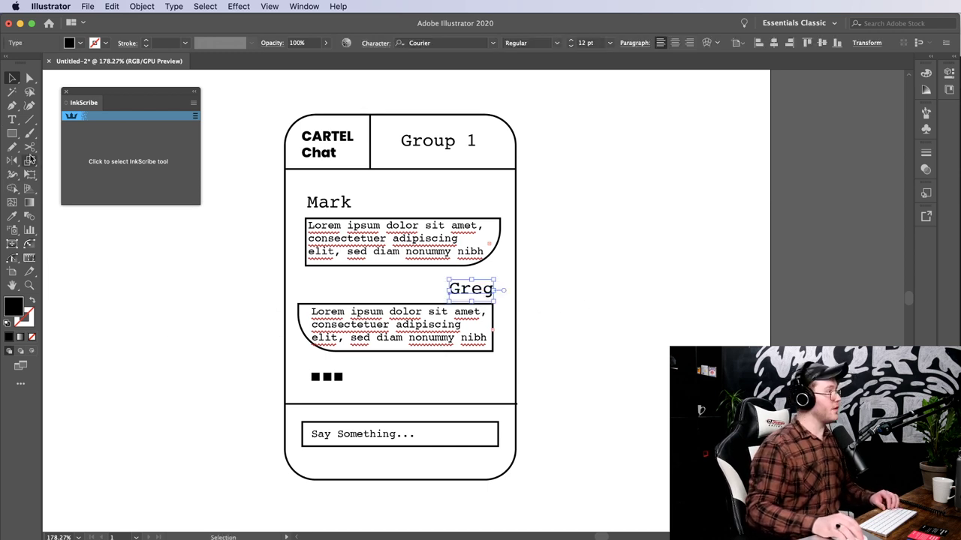
Draw a horizontal line beside the second sender's name and give it a 0.75 pt stroke
left_click(30, 120)
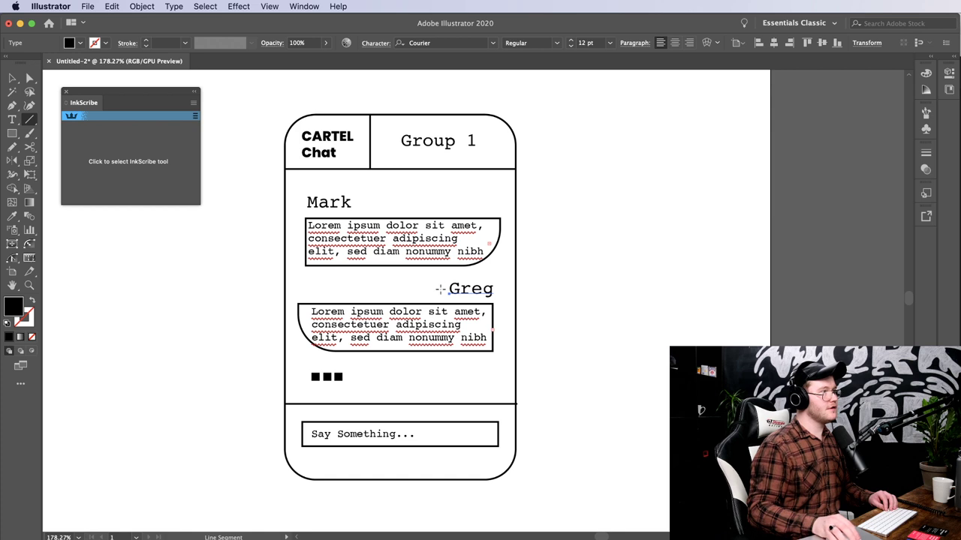
left_click_drag(439, 289, 309, 289)
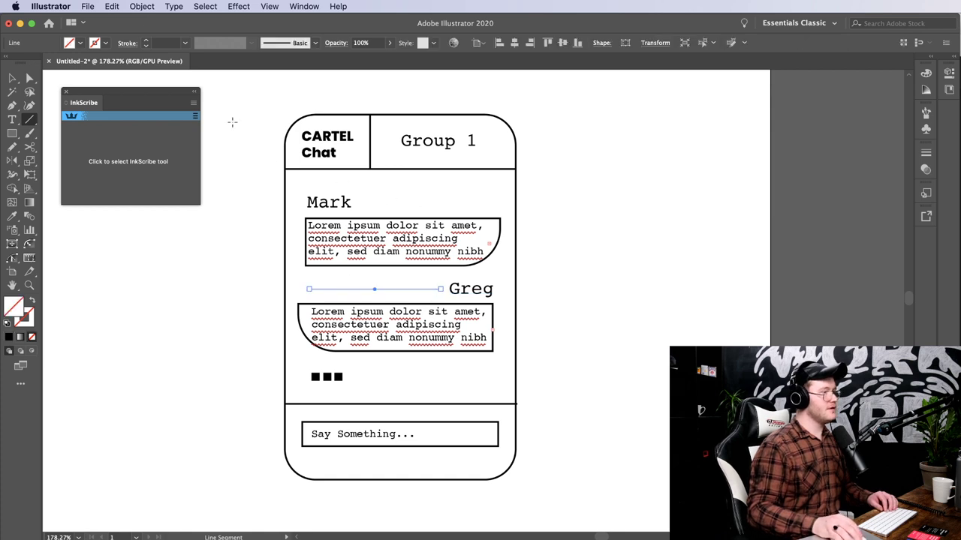
left_click(145, 40)
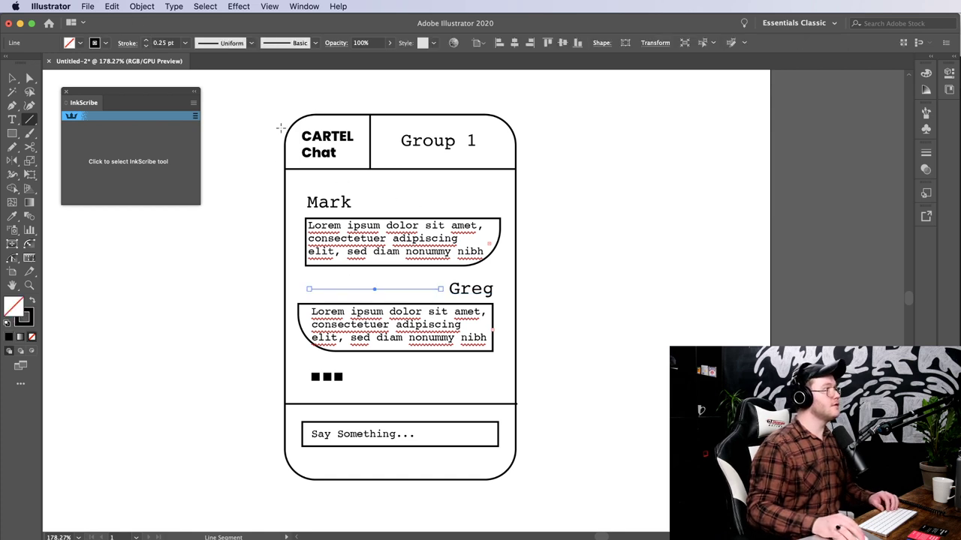
left_click(146, 41)
left_click(146, 41)
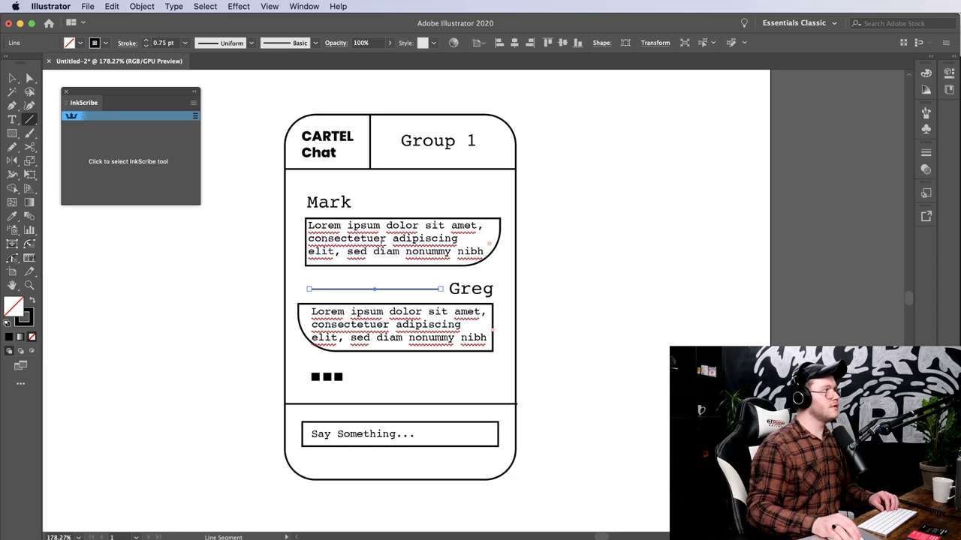
Copy the horizontal line into the empty space beside the first sender's name
key("v")
left_click_drag(391, 290, 449, 206)
left_click(560, 235)
key("z")
left_click_drag(558, 239, 566, 277)
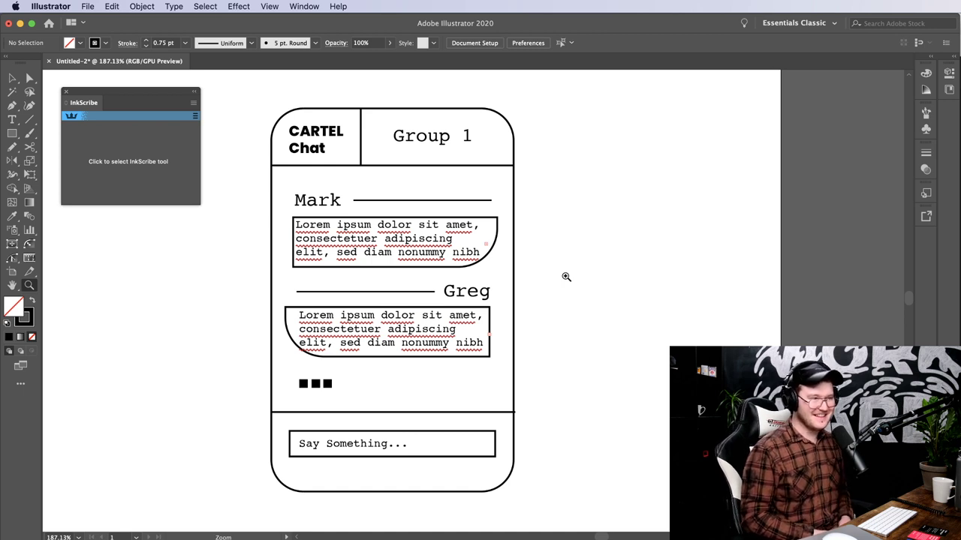
Square off the rounded lower-right corner of the first message box
key("a")
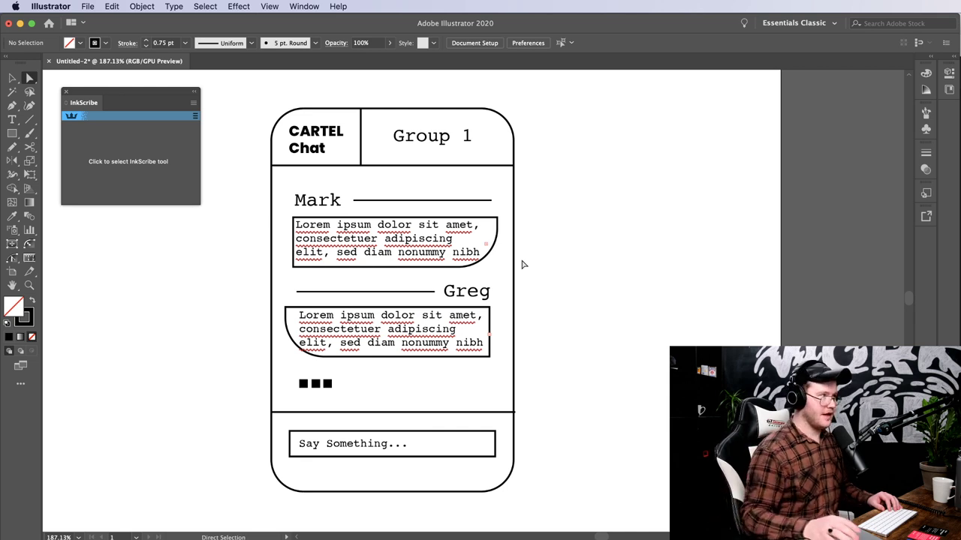
left_click(486, 259)
left_click(496, 240)
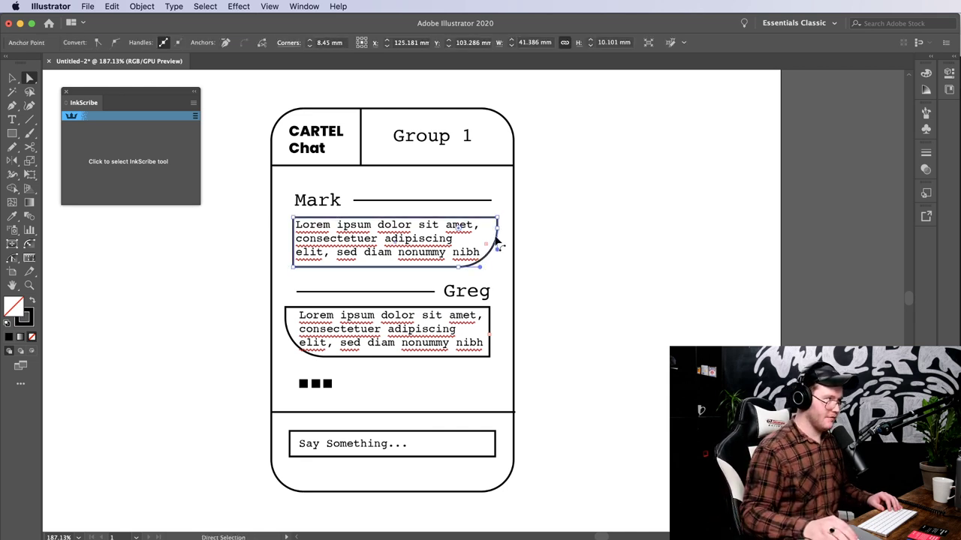
left_click_drag(459, 228, 498, 275)
left_click(575, 298)
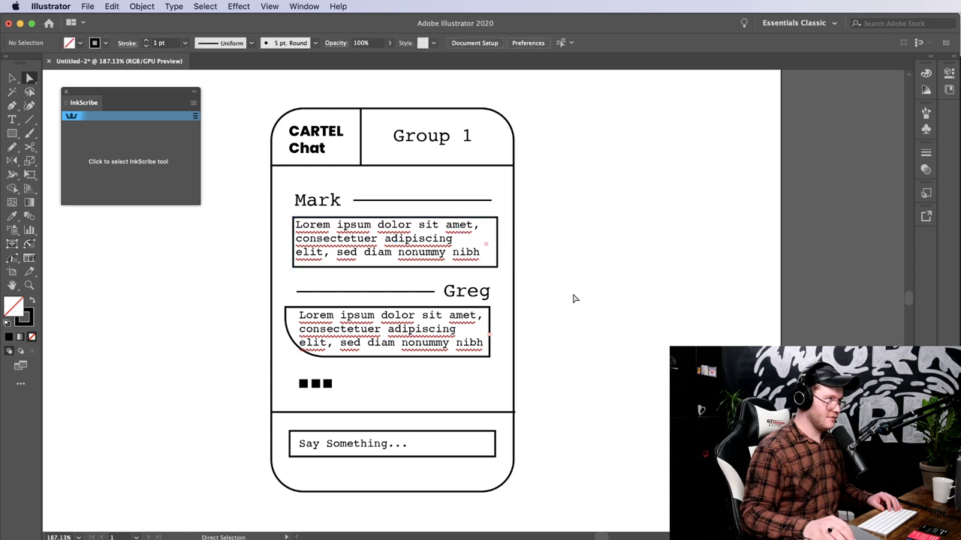
left_click(496, 227)
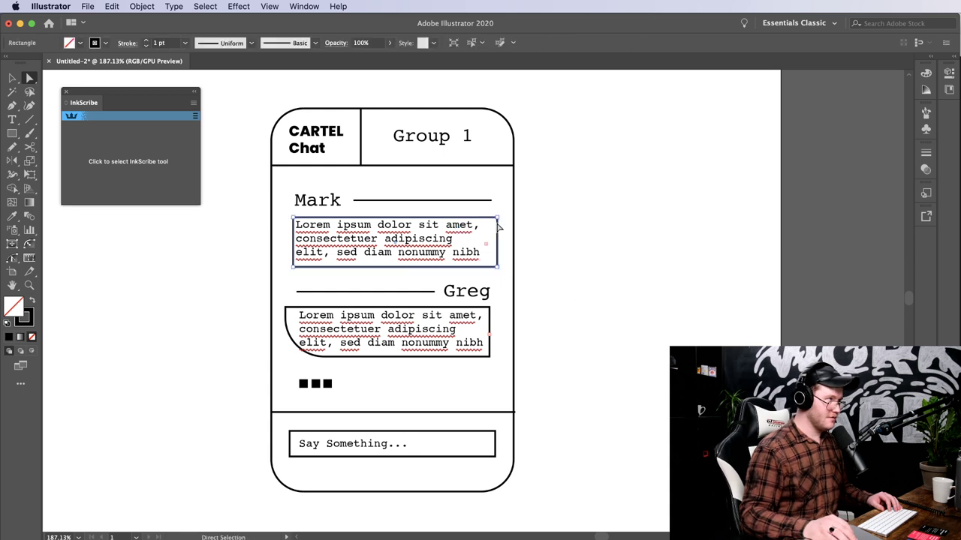
Square off the rounded lower-left corner of the second message box
left_click(299, 312)
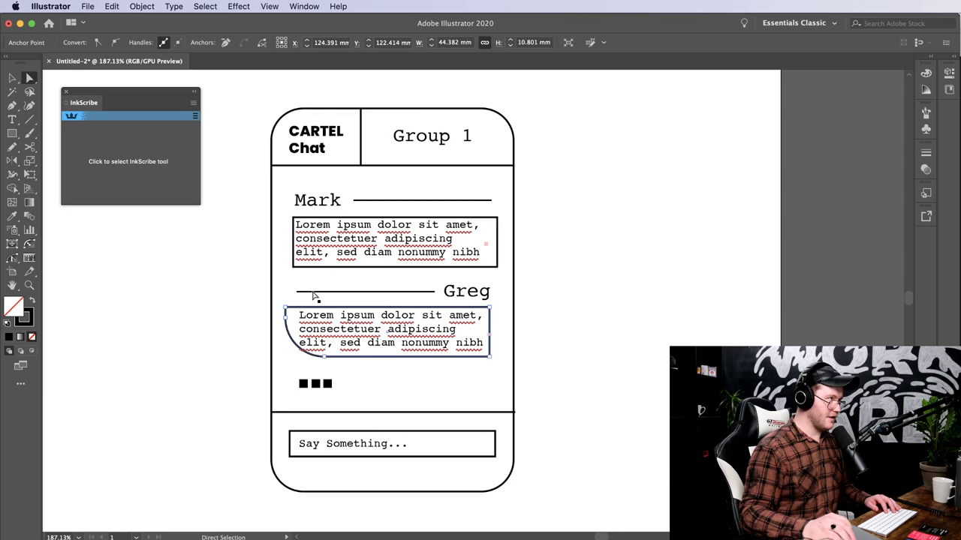
left_click(288, 333)
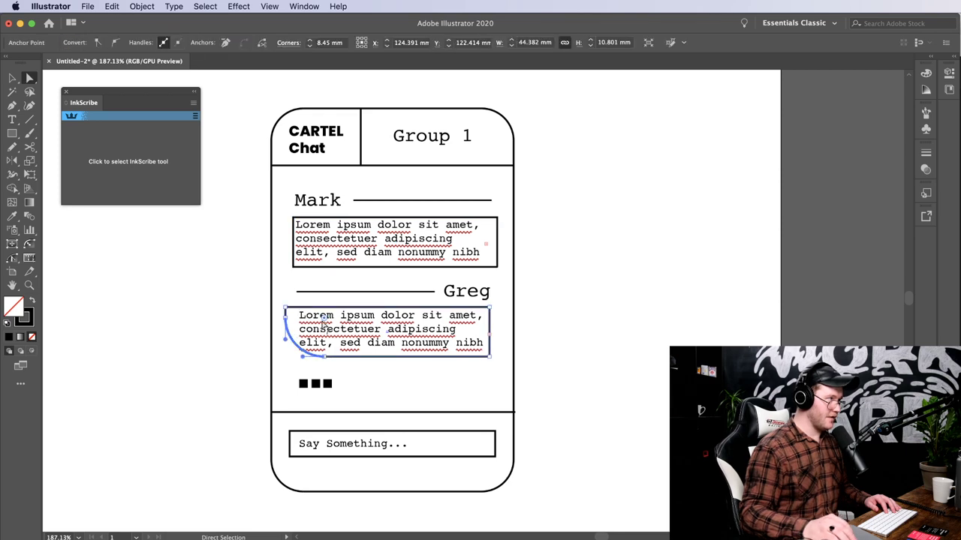
left_click_drag(323, 320, 260, 371)
left_click(259, 371)
key("v")
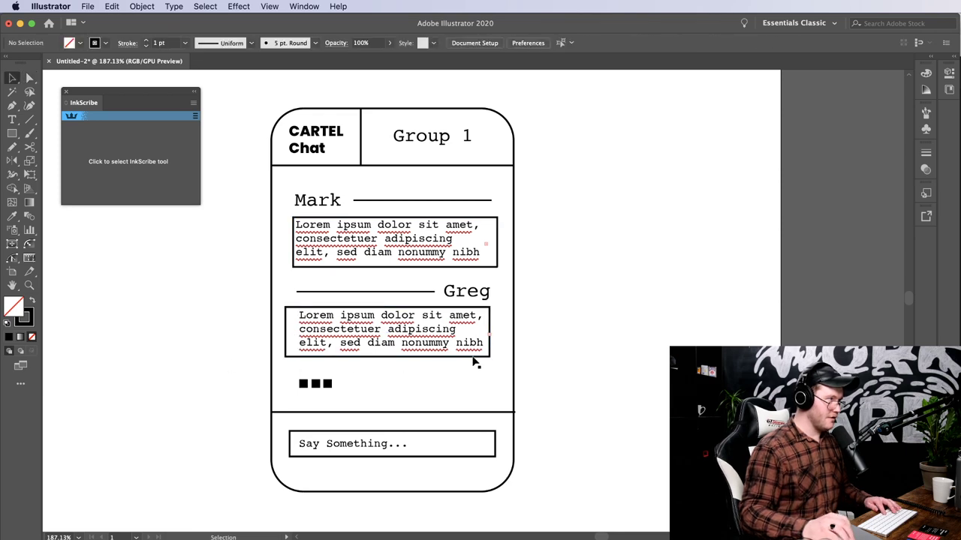
key("z")
mouse_move(535, 331)
left_mouse_down()
mouse_move(342, 370)
mouse_move(520, 340)
left_mouse_up()
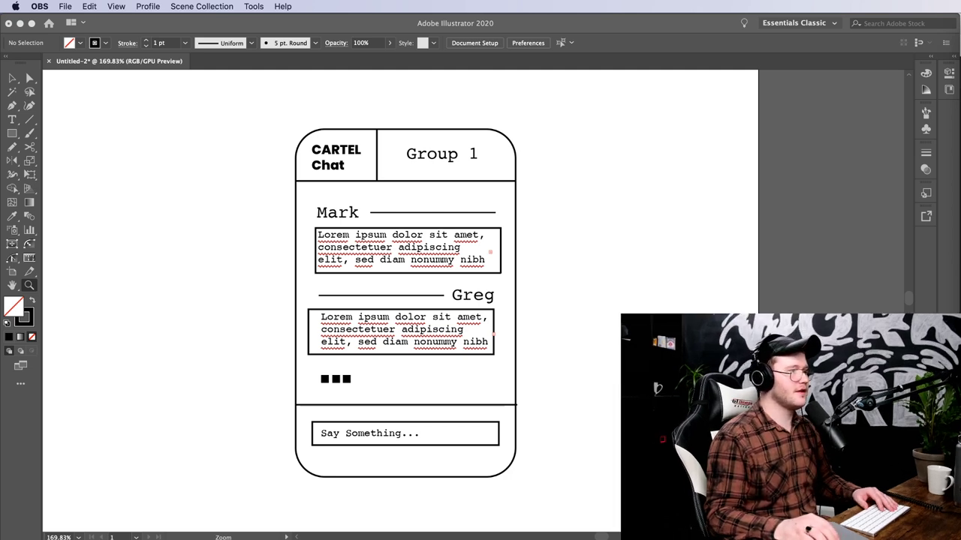
Select the whole chat mockup and expand it so that its text becomes outlines
left_click(587, 346)
left_click_drag(530, 325, 512, 349)
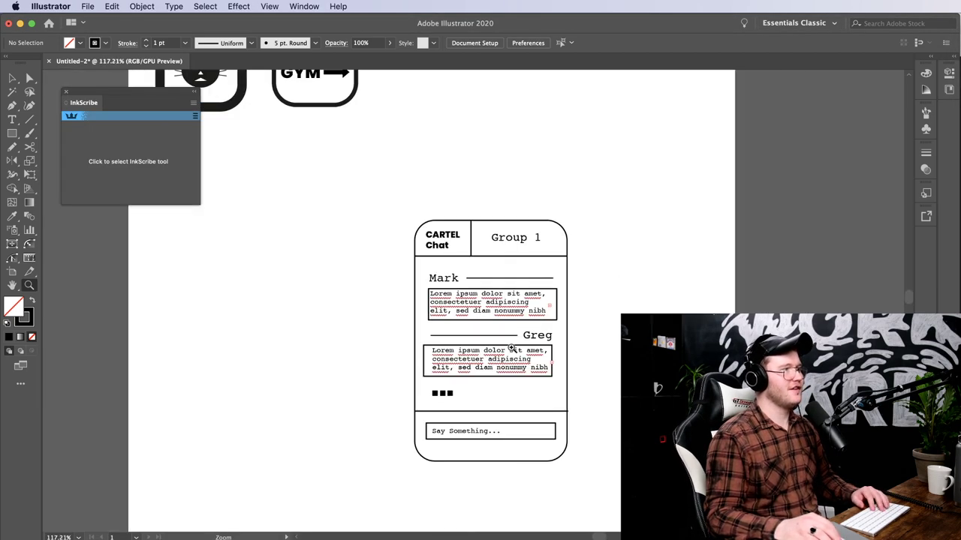
key("v")
left_click_drag(365, 165, 590, 468)
key("super+shift+a")
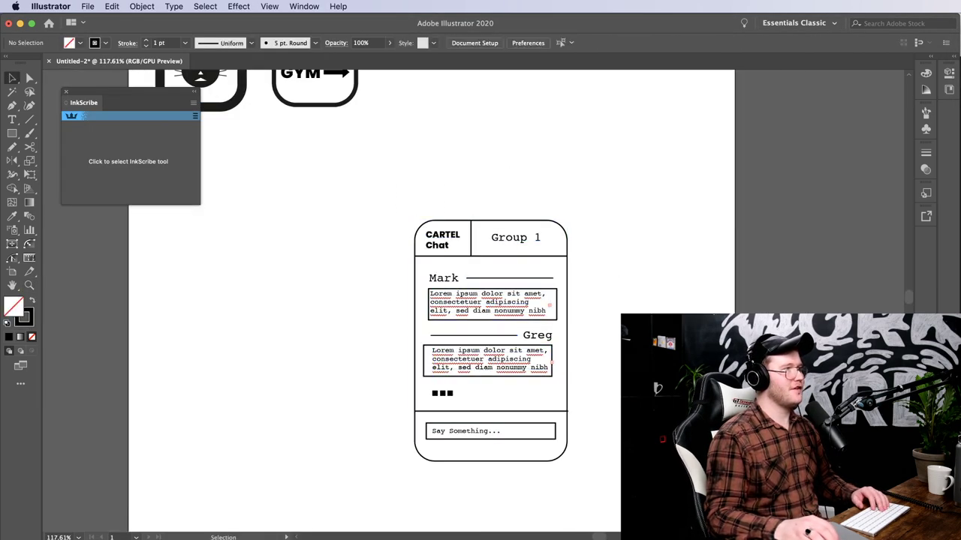
key("alt+super+]")
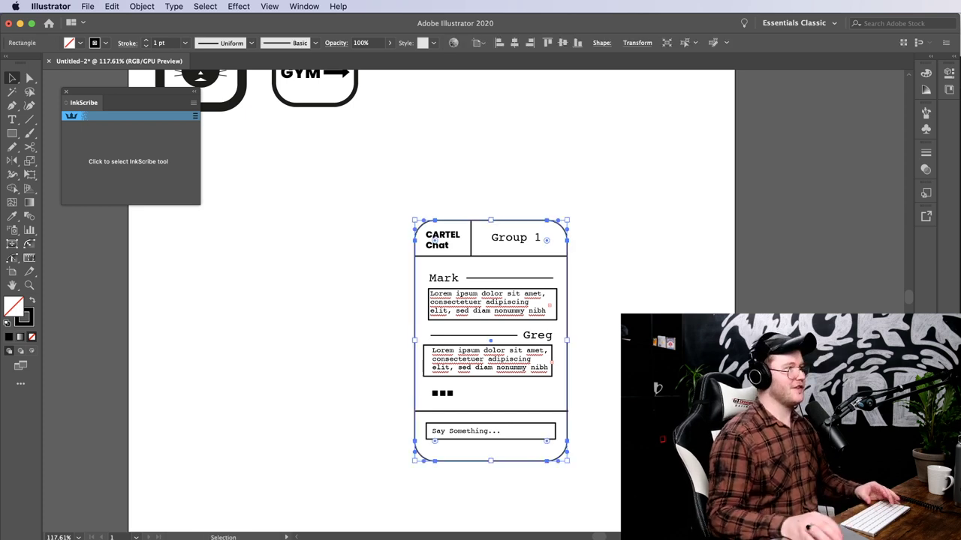
key("a")
left_click_drag(695, 475, 343, 201)
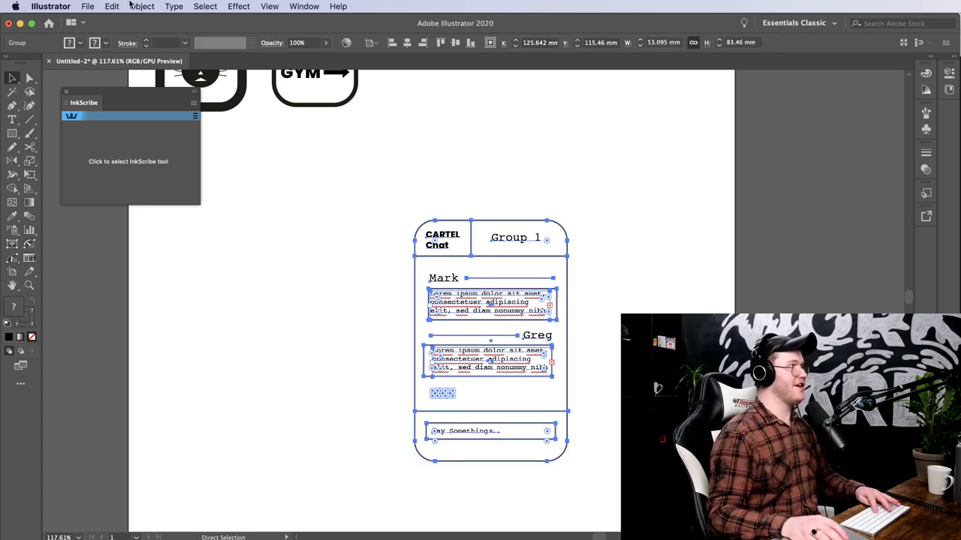
left_click(134, 6)
left_click(174, 133)
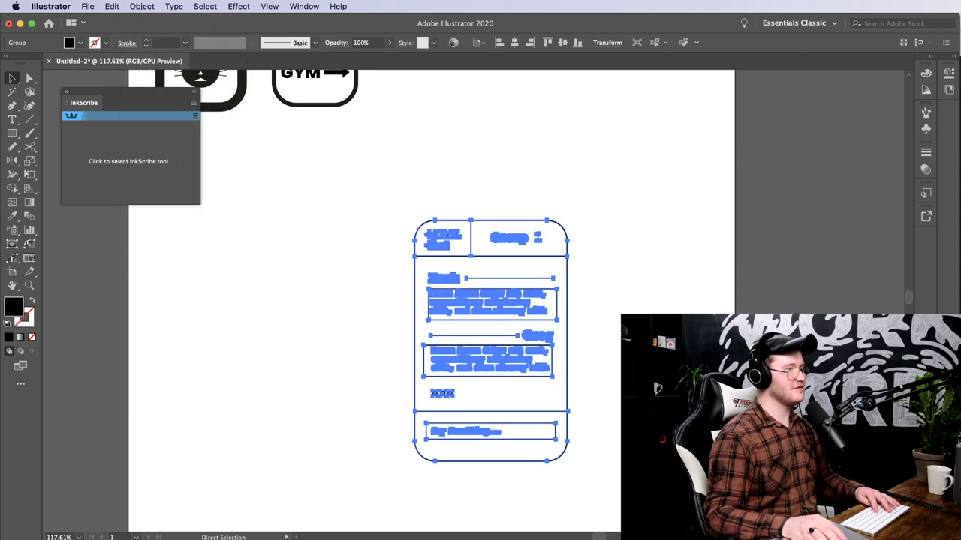
Scale down the chat mockup and place it to the right of the ANIMAL GYM logo
left_click(616, 395)
left_click(519, 321)
left_click_drag(568, 463, 588, 425)
left_click(592, 424)
left_click_drag(557, 337, 529, 139)
left_click(663, 174)
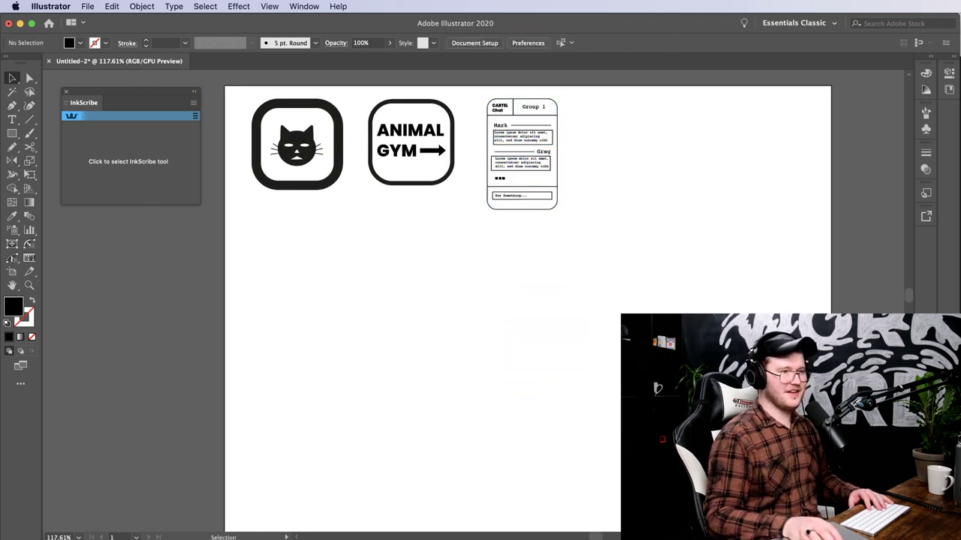
Draw a tall rectangle in the empty area to the right of the chat mockup
key("super+Tab")
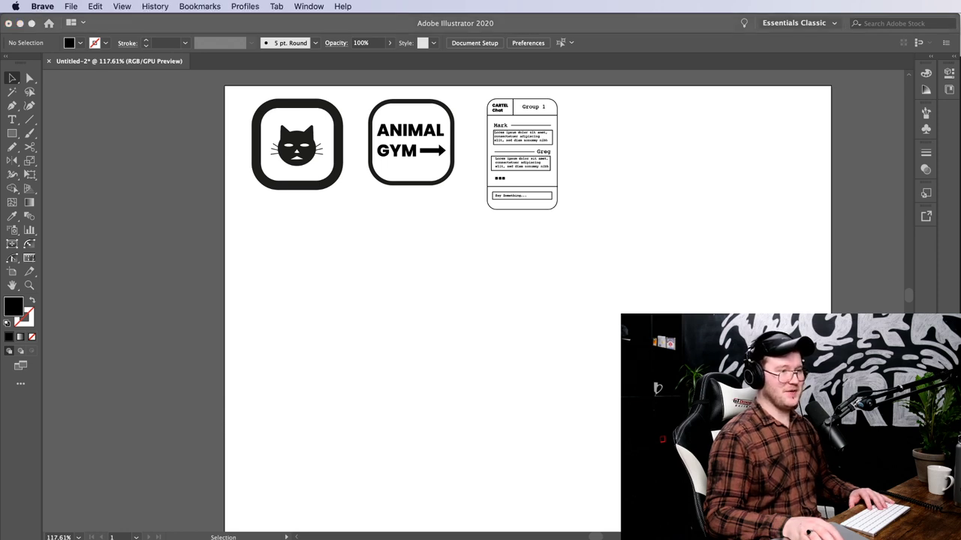
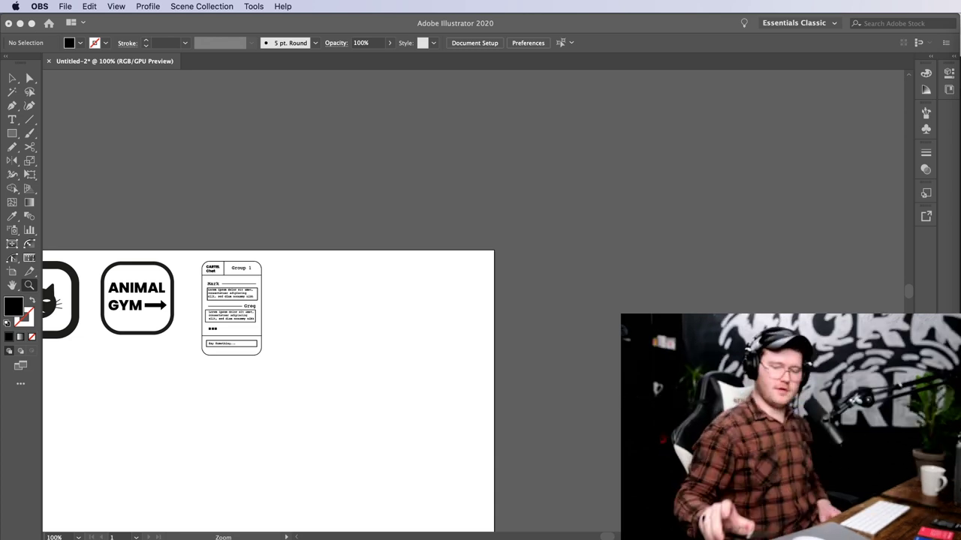
left_click(556, 230)
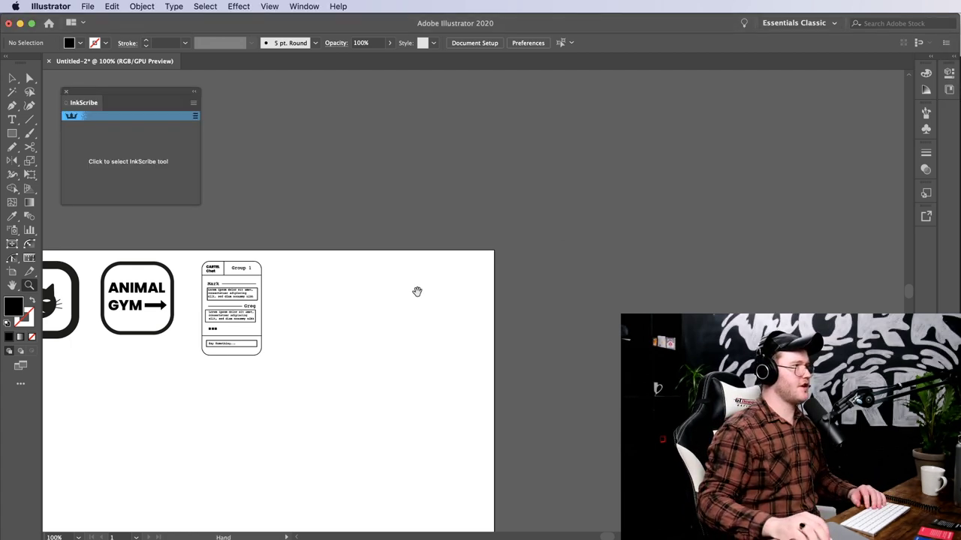
left_click_drag(330, 314, 600, 193)
left_click_drag(569, 273, 720, 281)
left_click_drag(633, 217, 554, 317)
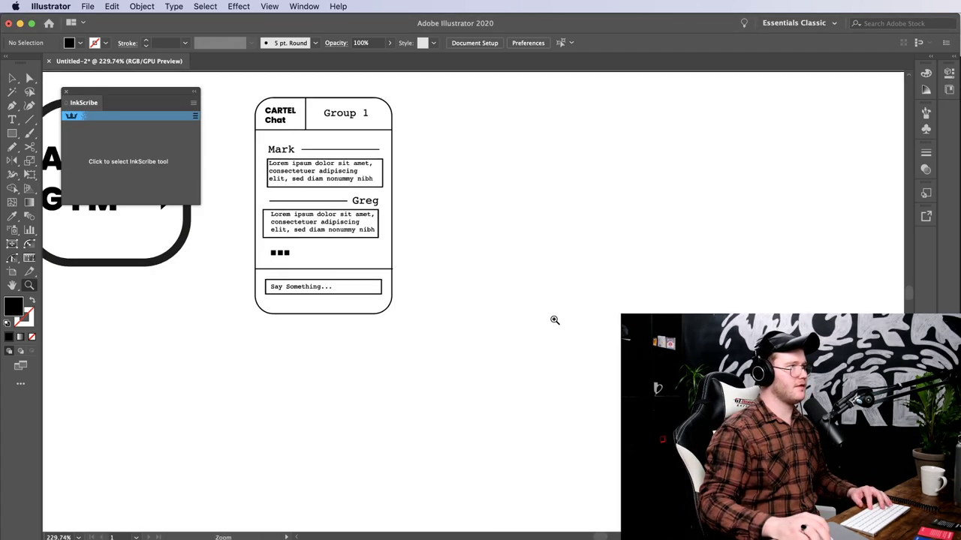
key("m")
left_click_drag(513, 176, 708, 506)
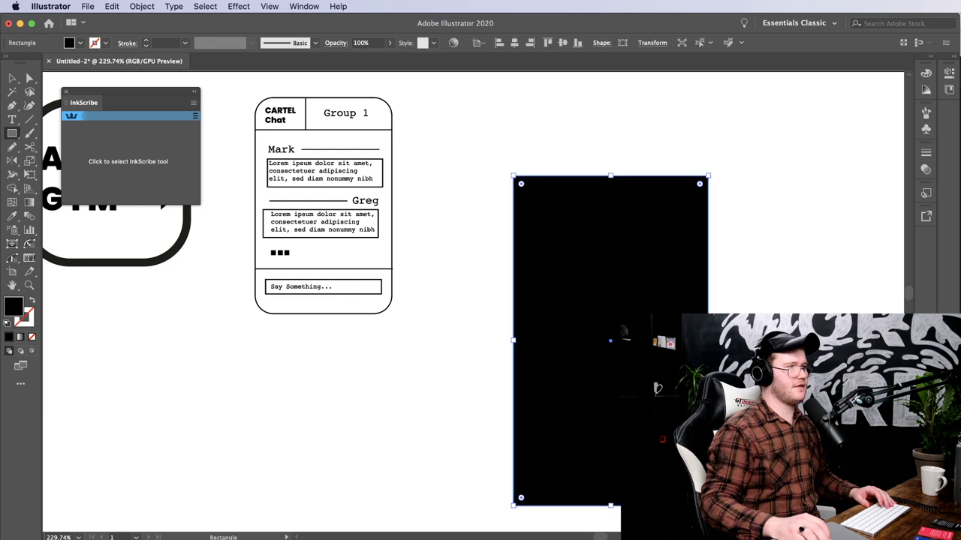
left_click_drag(698, 379, 633, 329)
key("v")
key("super+shift+a")
key("a")
left_click(616, 308)
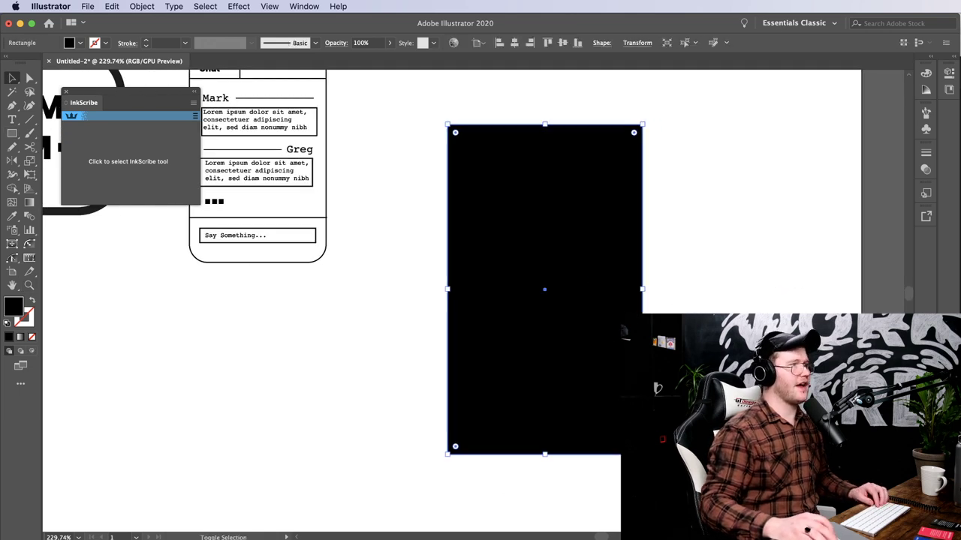
Give the tall rectangle a black 1 pt stroke and an orange fill
key("shift+x")
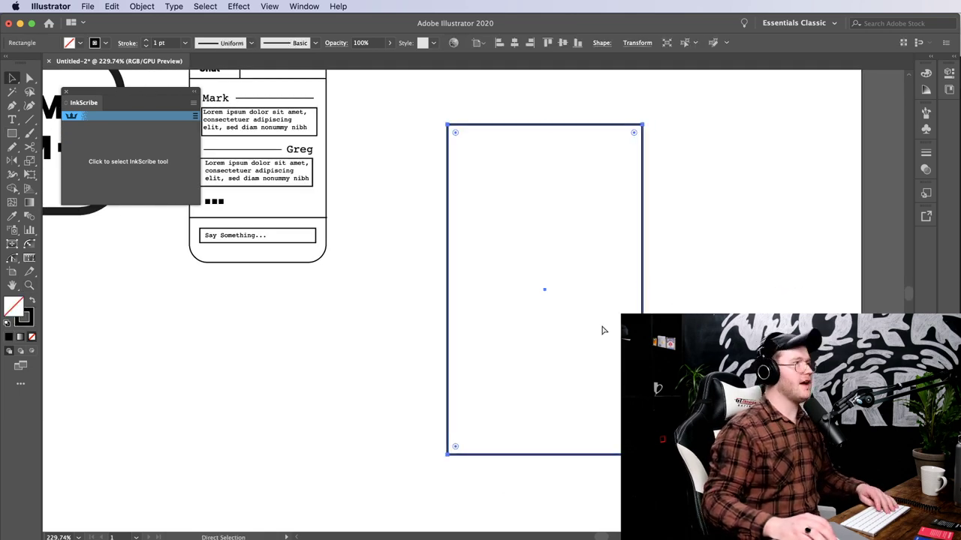
key("Delete")
key("z")
key("super+z")
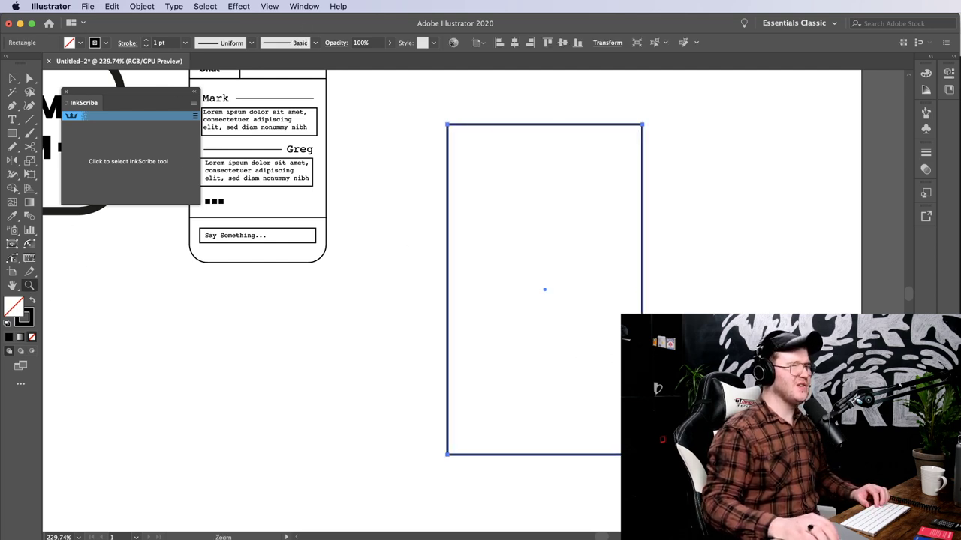
key("super+z")
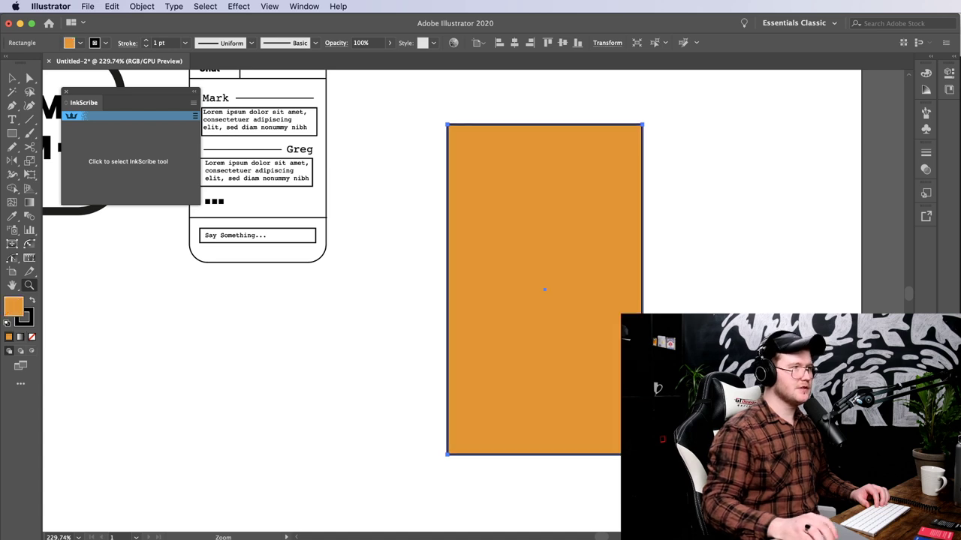
key("super+shift+a")
left_click_drag(665, 401, 676, 447)
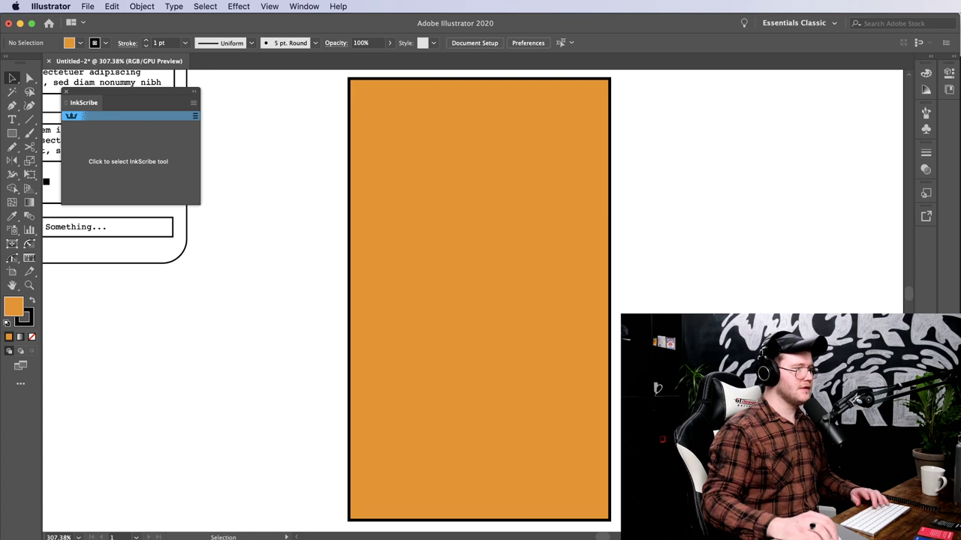
Switch to the Brave browser and open dafont.com in a new tab
key("super+Tab")
left_click(191, 26)
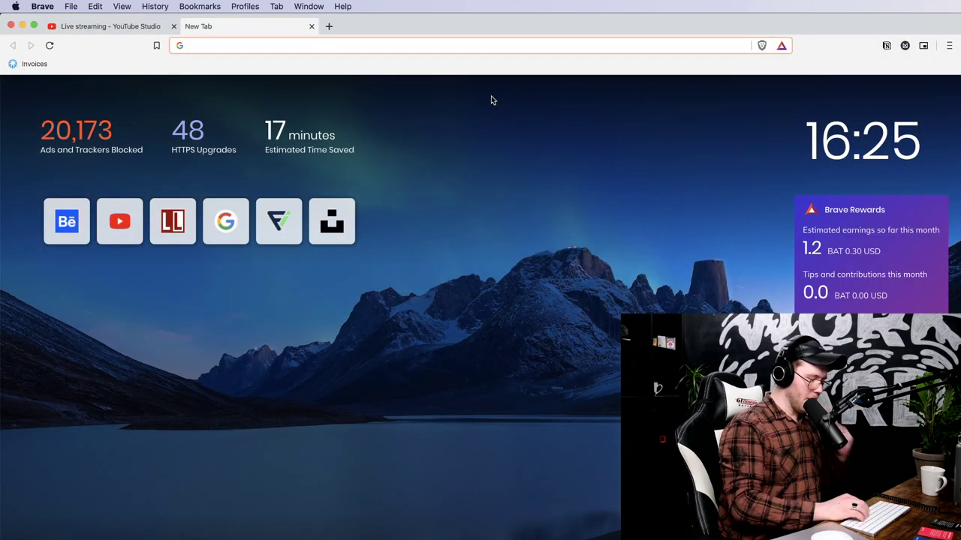
type("dafont.com")
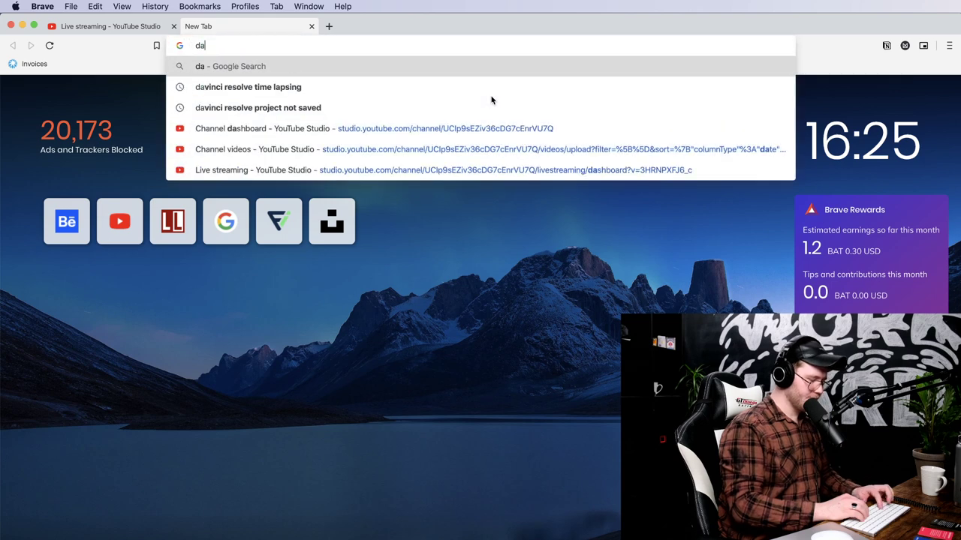
key("Return")
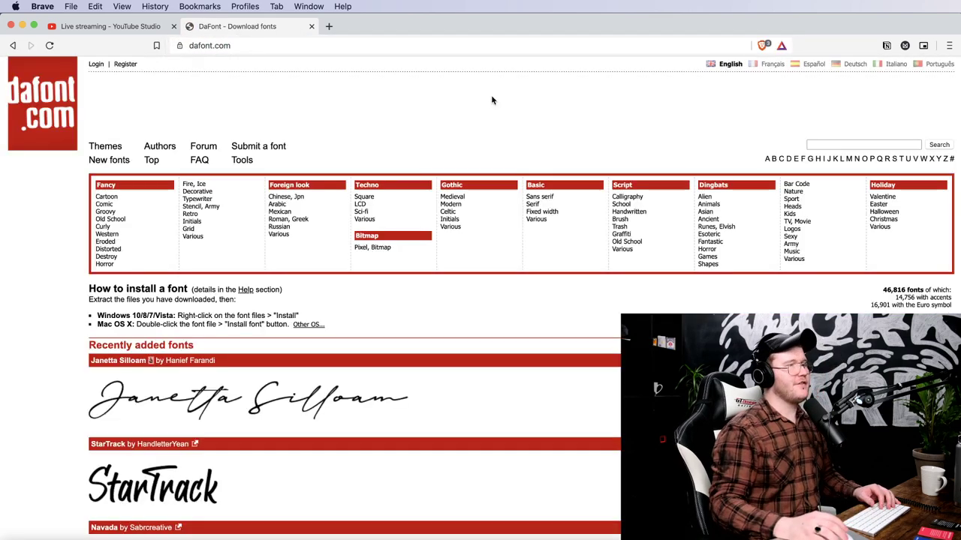
Search the DaFont site for "spongebob" fonts
left_click(847, 143)
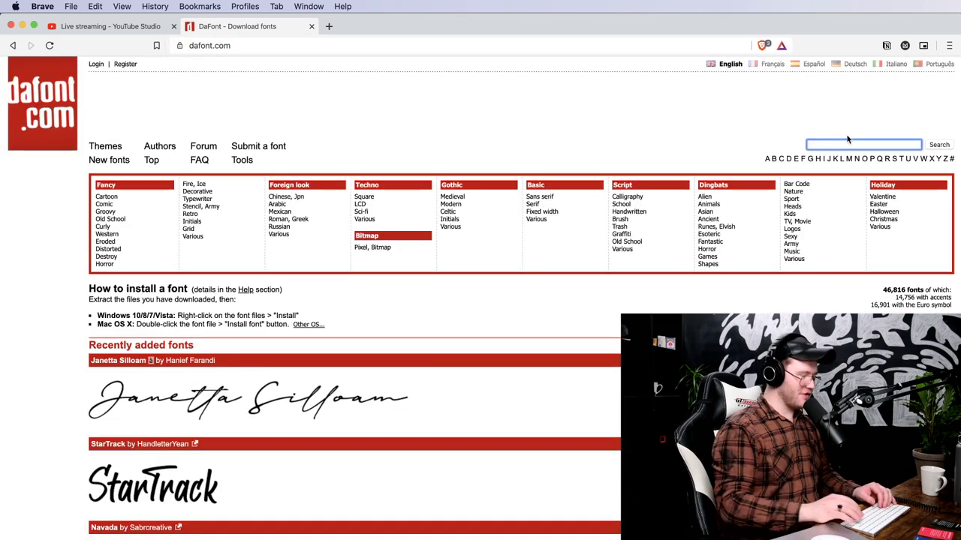
type("spongebob")
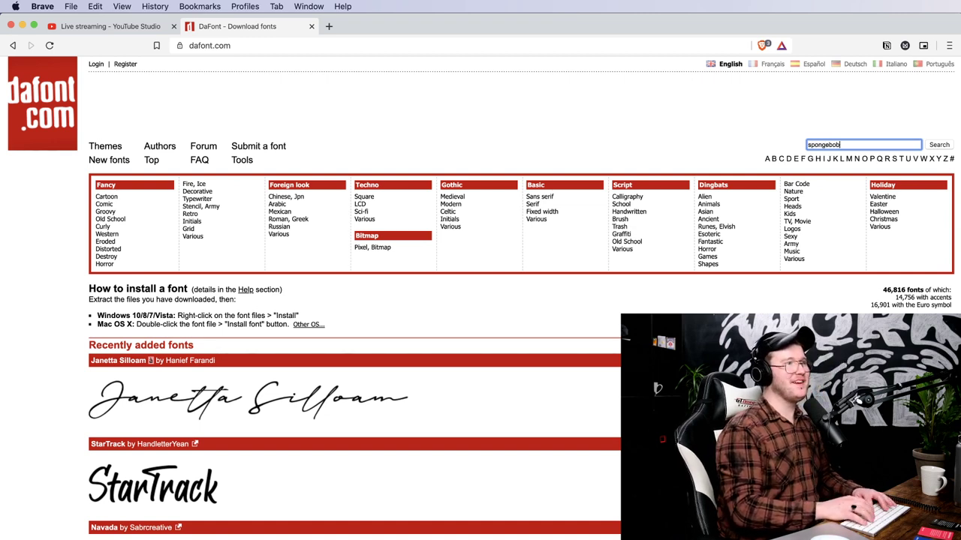
key("Return")
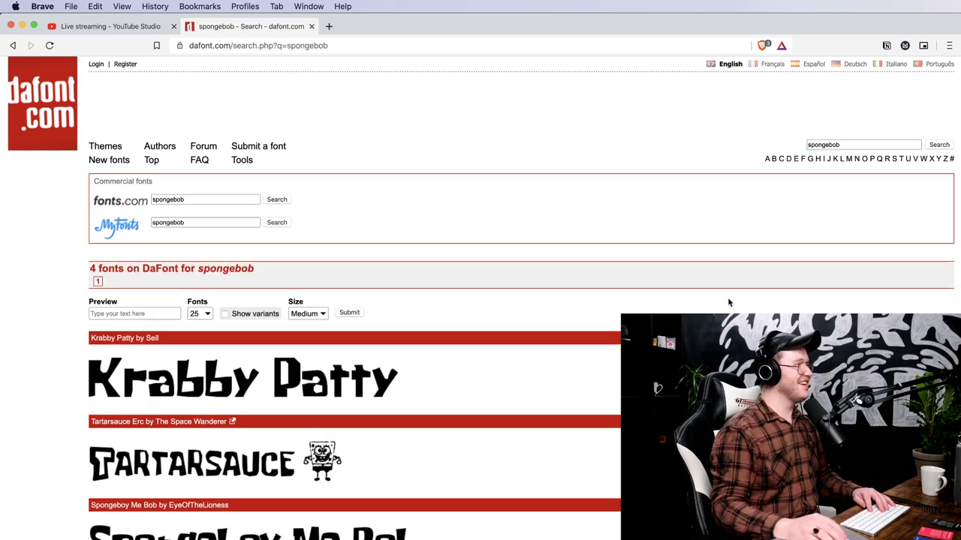
Download the Krabby Patty font as krabby_patty to the Downloads folder and extract the zip archive there
left_click(921, 360)
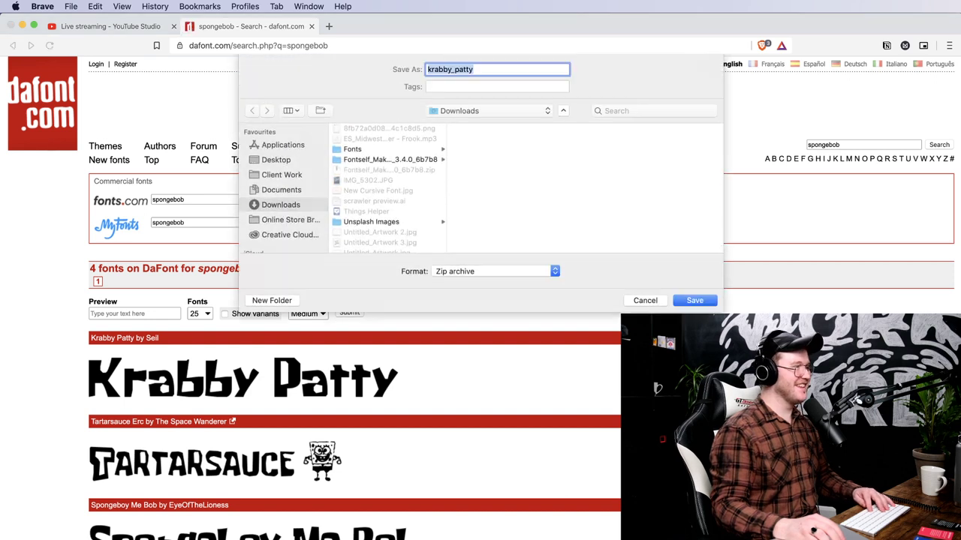
key("Return")
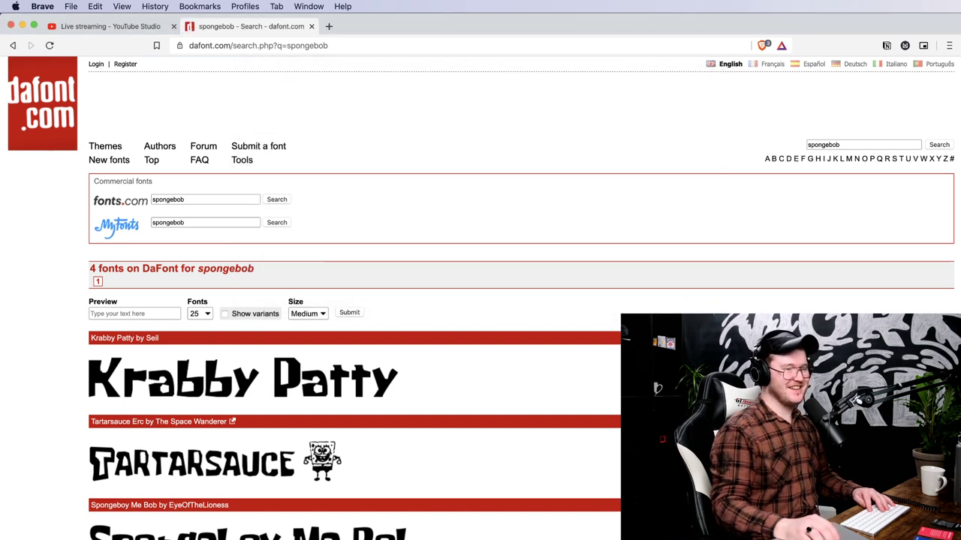
left_click(832, 528)
left_click(831, 528)
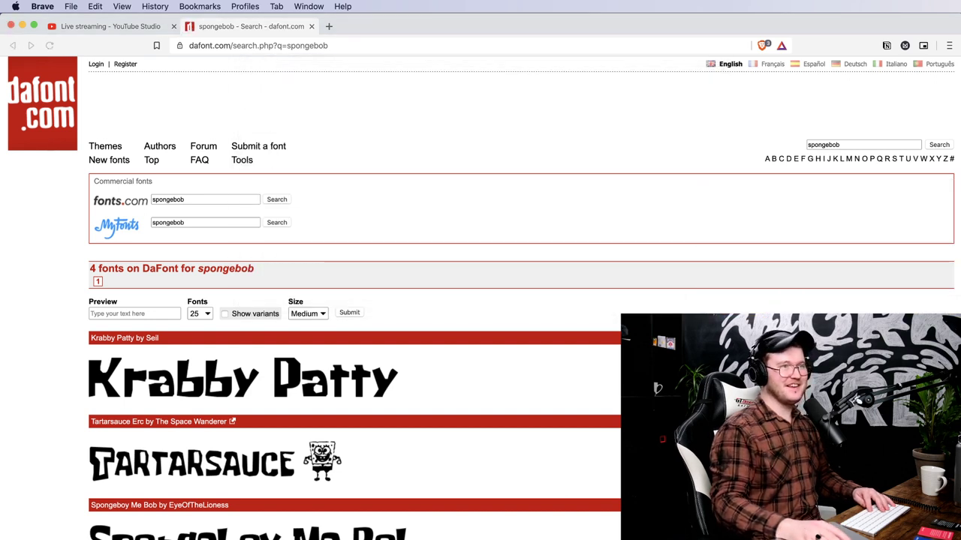
left_click(848, 518)
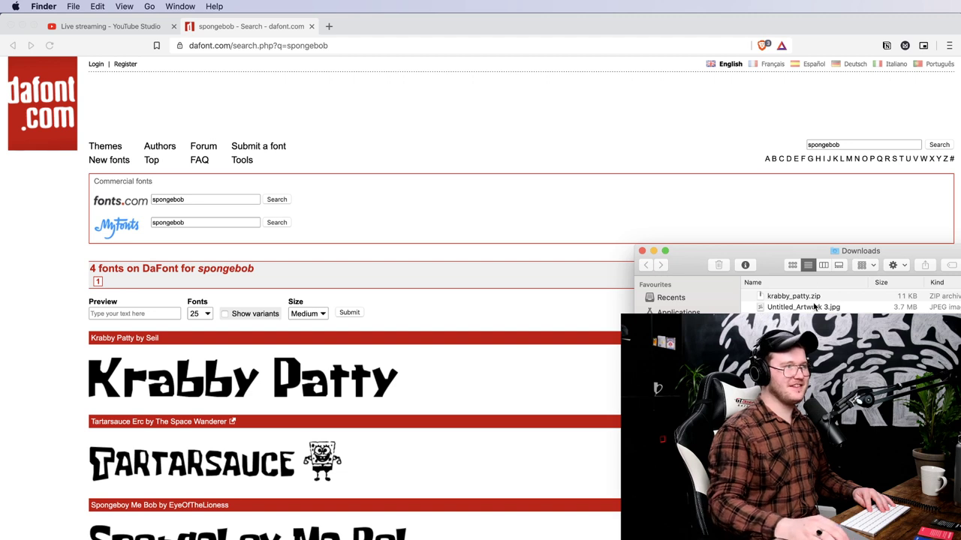
double_click(788, 297)
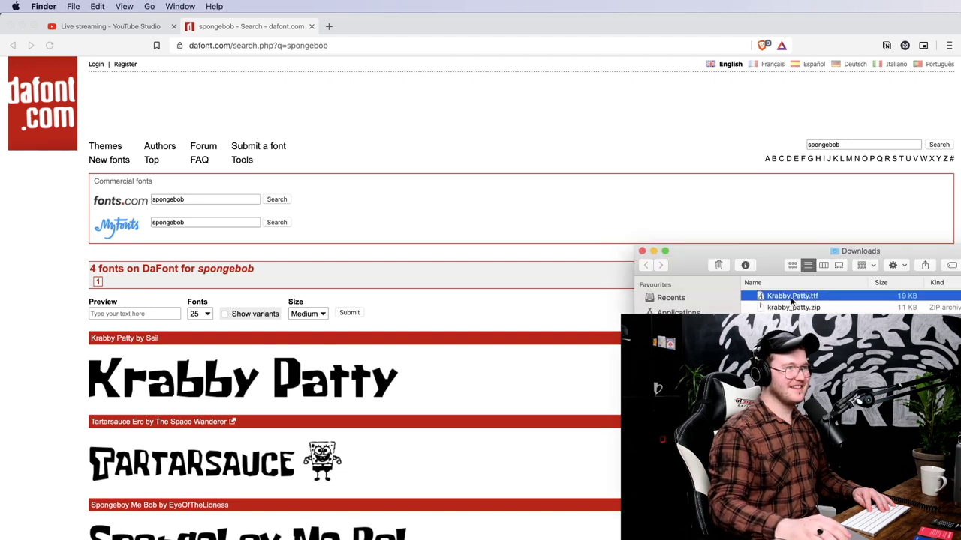
Open Krabby Patty.ttf in Font Book, install the font, and switch back to Illustrator
right_click(797, 297)
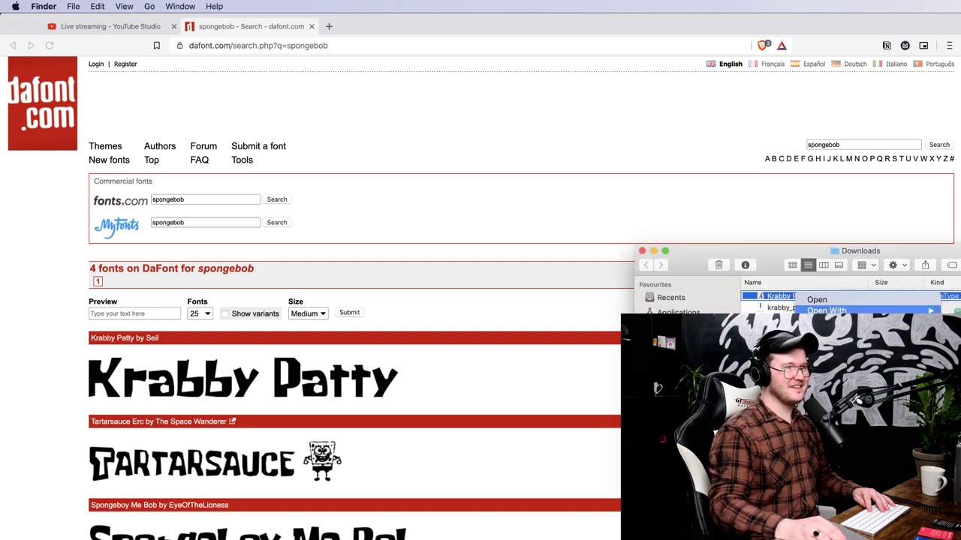
left_click(956, 311)
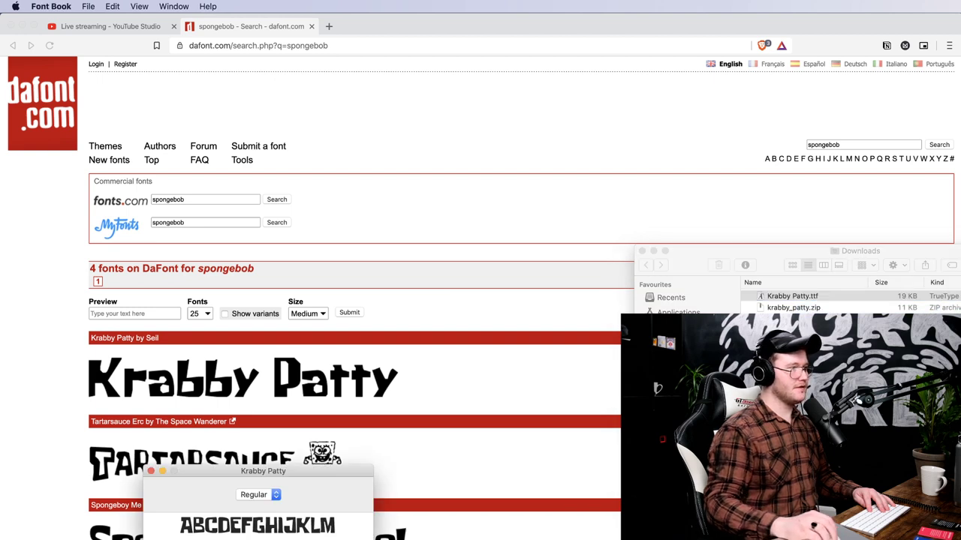
left_click(337, 539)
left_click(349, 388)
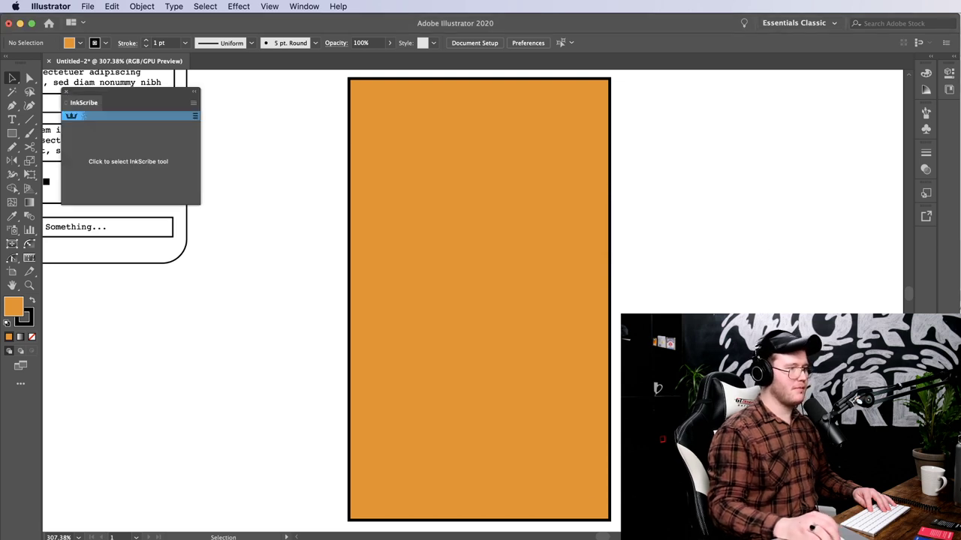
Add the text "Bikini" in the empty space just above the orange rectangle
left_click(508, 377)
scroll(508, 368, "up", 2)
scroll(508, 368, "right", 3)
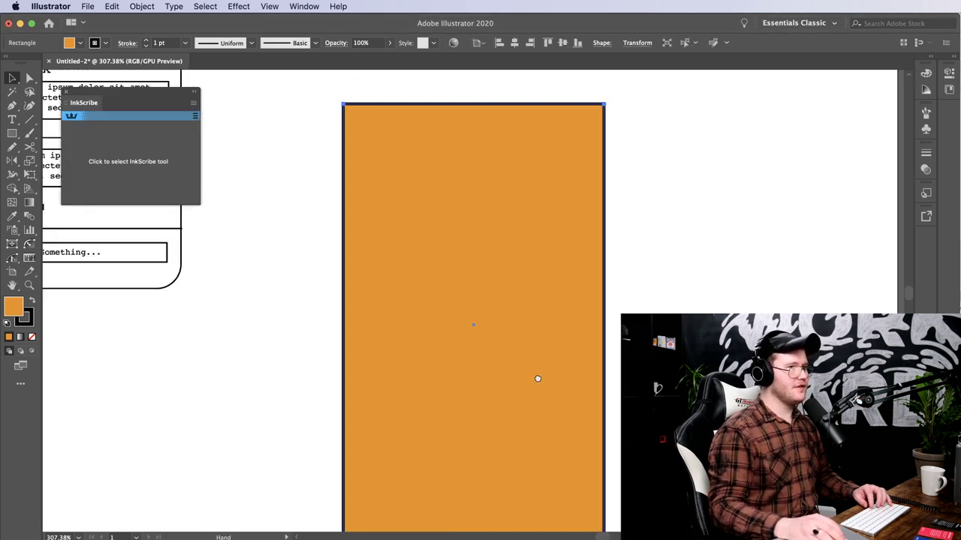
left_click_drag(534, 267, 644, 341)
key("z")
left_click_drag(645, 345, 628, 345)
key("t")
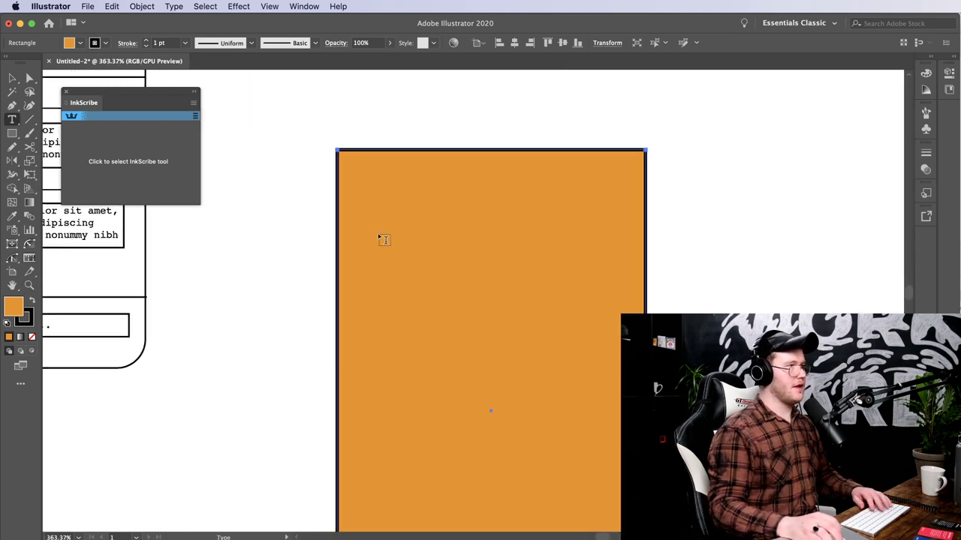
left_click(358, 172)
key("super+z")
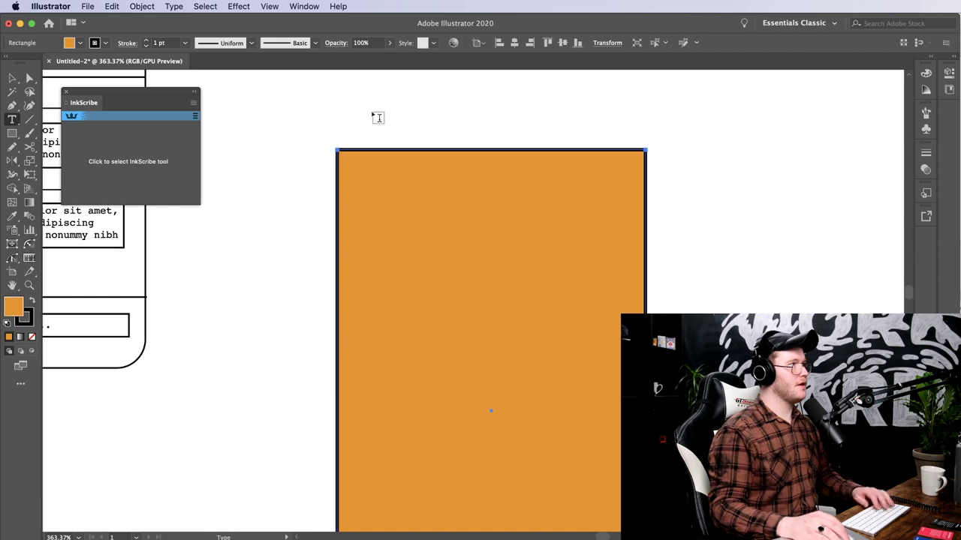
left_click(375, 116)
type("Bikini")
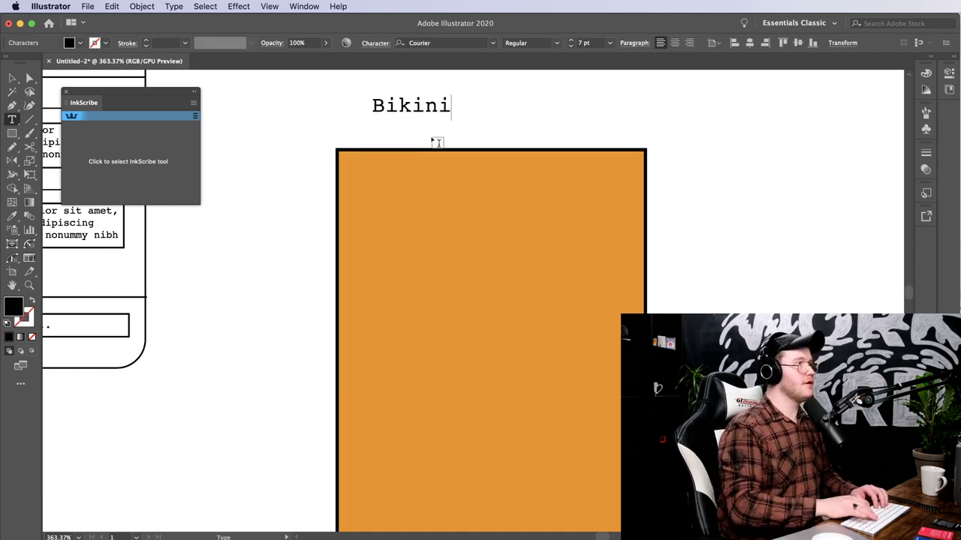
key("Escape")
left_click(450, 42)
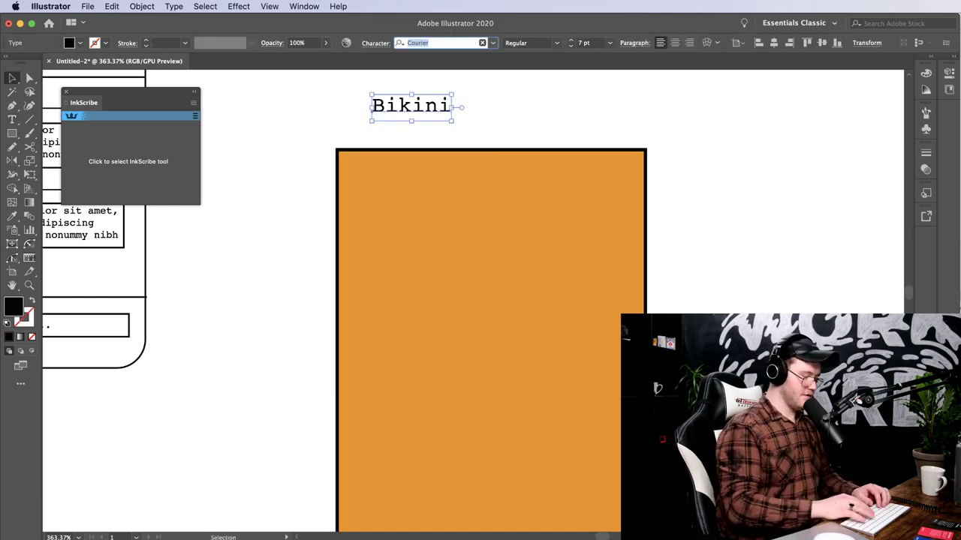
type("bi")
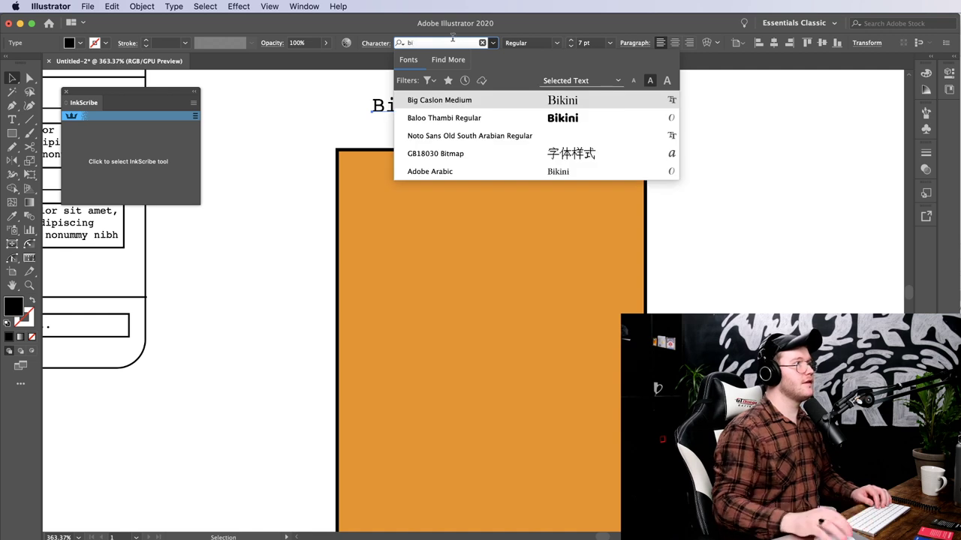
key("Down")
key("Down")
key("Down")
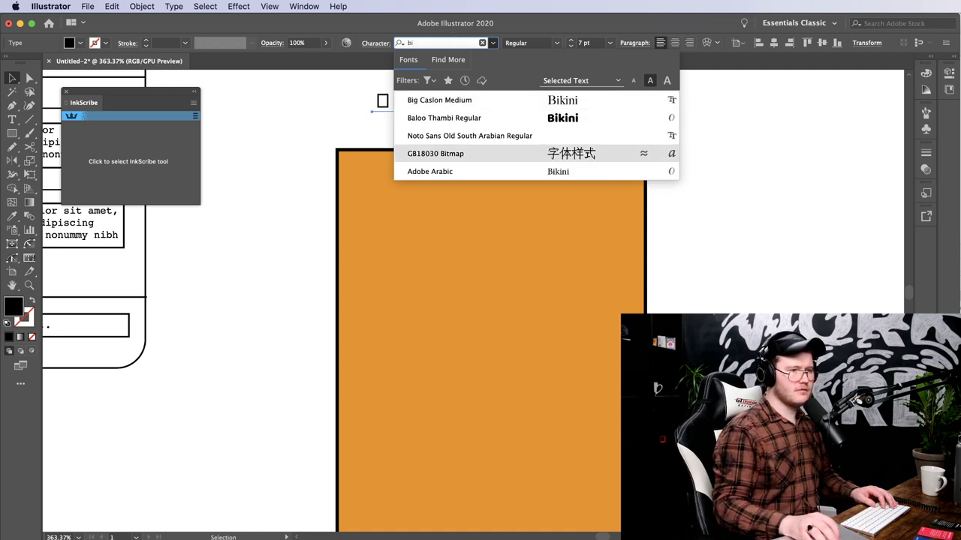
key("Up")
key("Up")
key("Up")
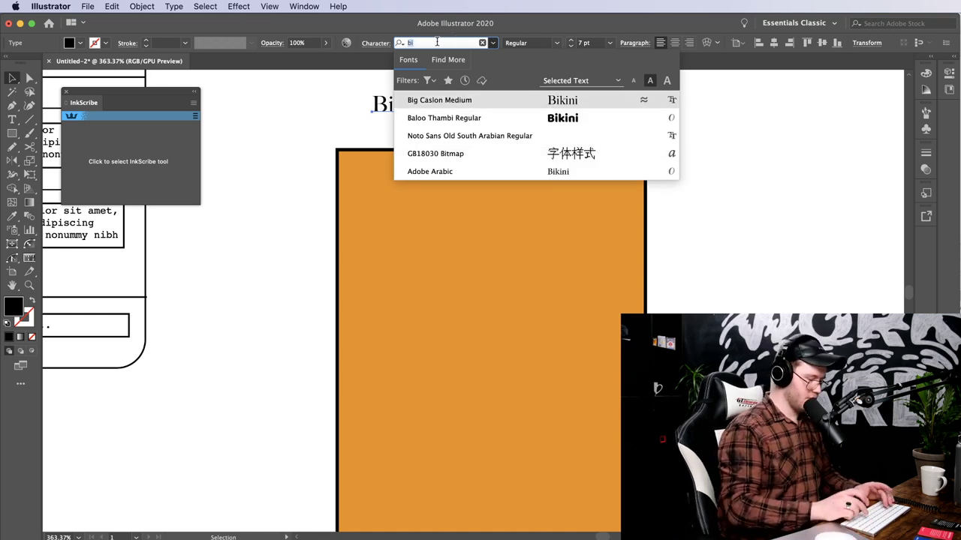
Set the text's font to Krabby Patty and extend it to "Bikini Bottom" with "Event" on a second line
type("kr")
key("Return")
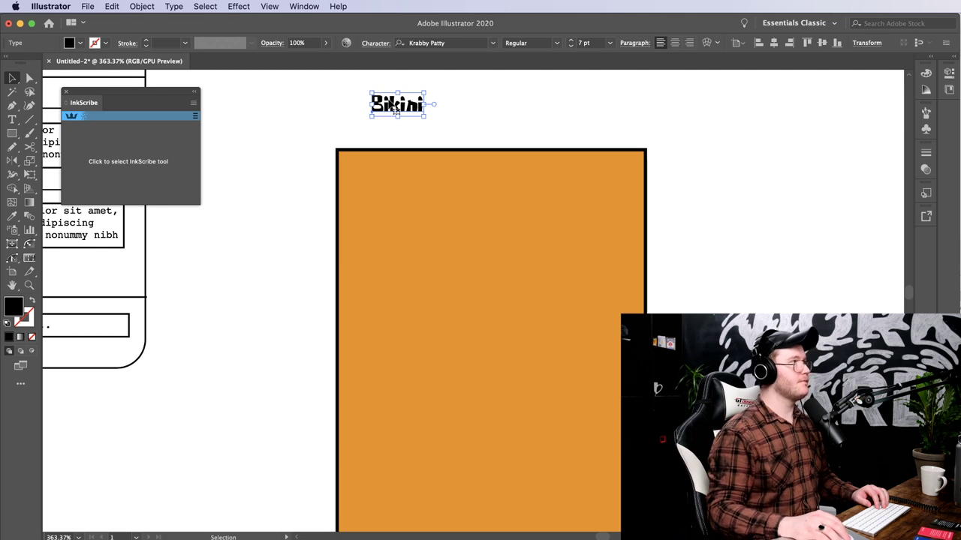
double_click(391, 102)
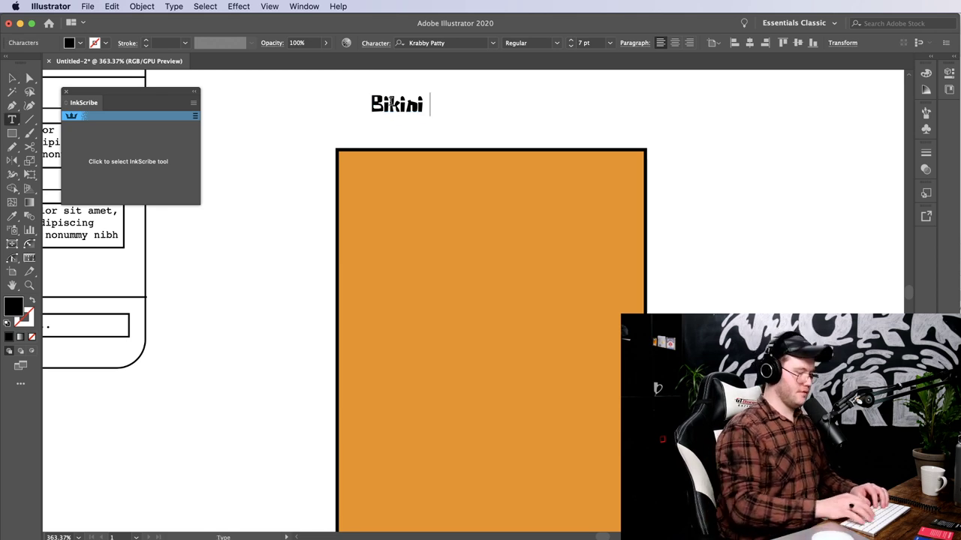
type("Bottom a")
key("BackSpace")
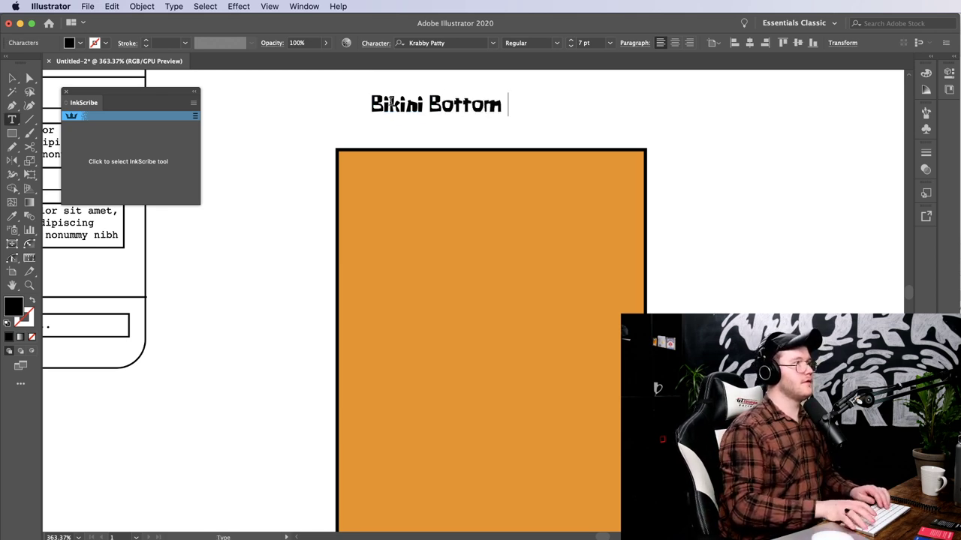
type("Event")
key("Escape")
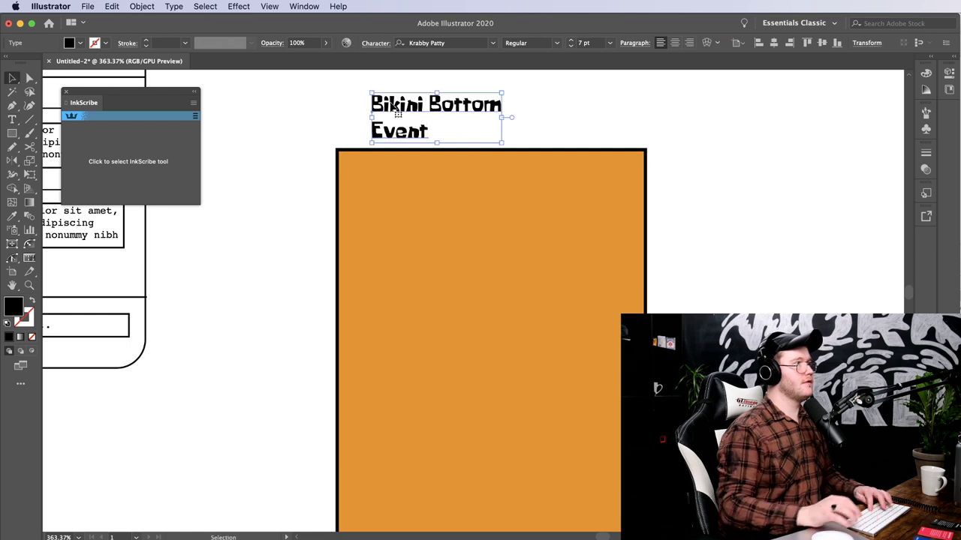
Move the heading onto the upper part of the orange rectangle and scale it to about 14.34 pt, nearly filling the rectangle's width
left_click_drag(390, 101, 379, 180)
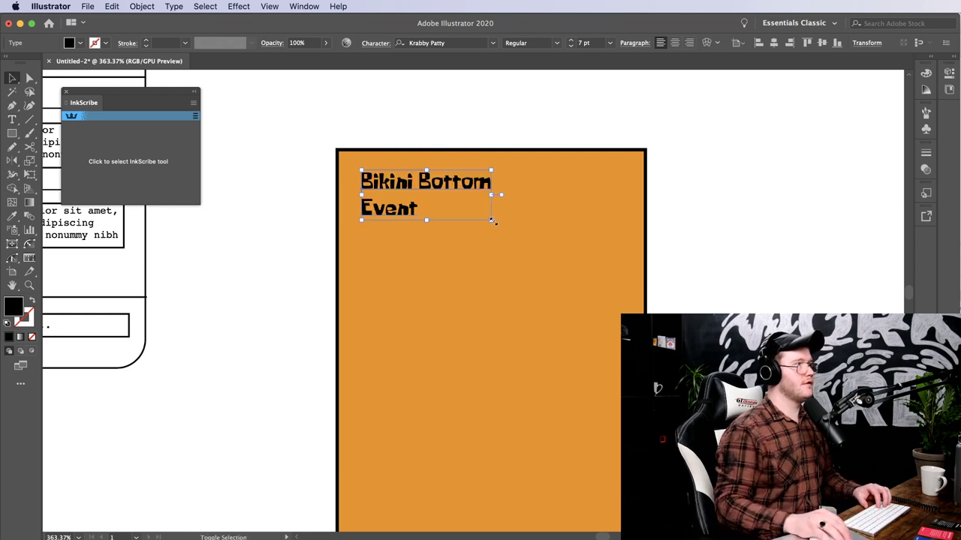
left_click_drag(496, 218, 629, 272)
left_click(529, 309)
left_click(489, 201)
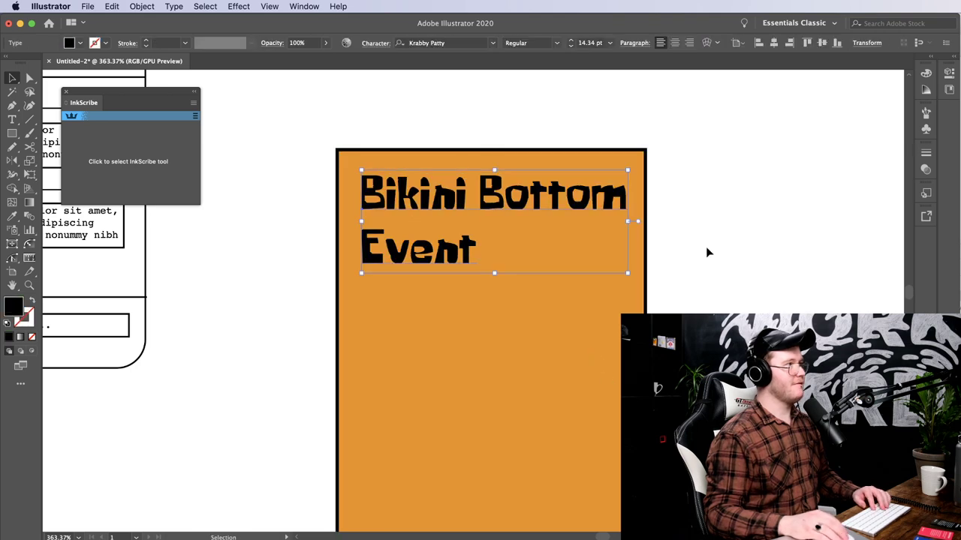
left_click(706, 248)
left_click(507, 205)
left_click(711, 213)
key("z")
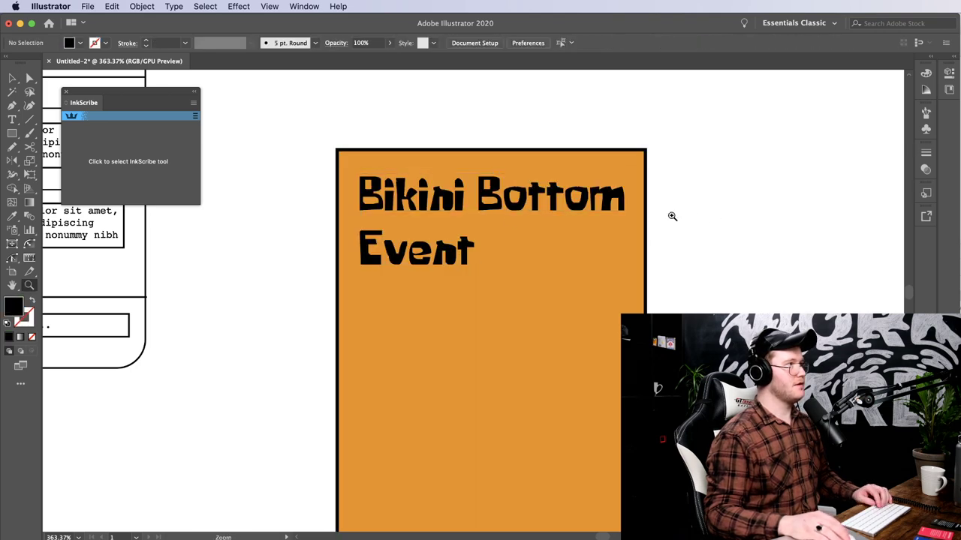
left_click_drag(671, 217, 577, 257)
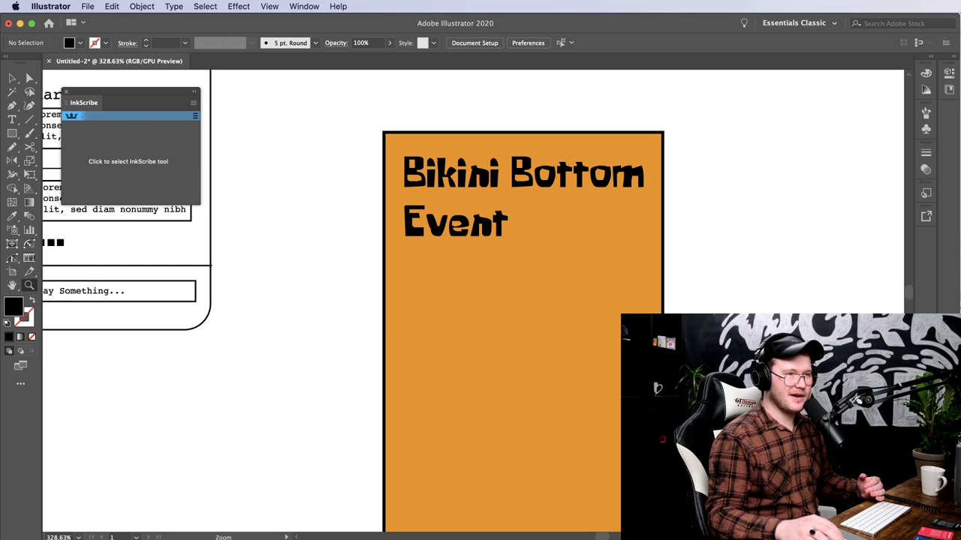
key("super+Tab")
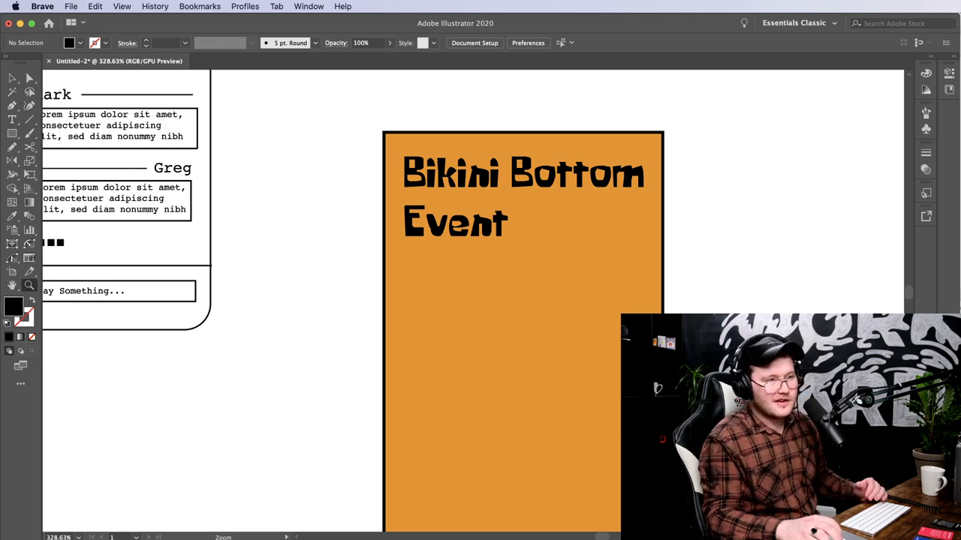
key("super+Tab")
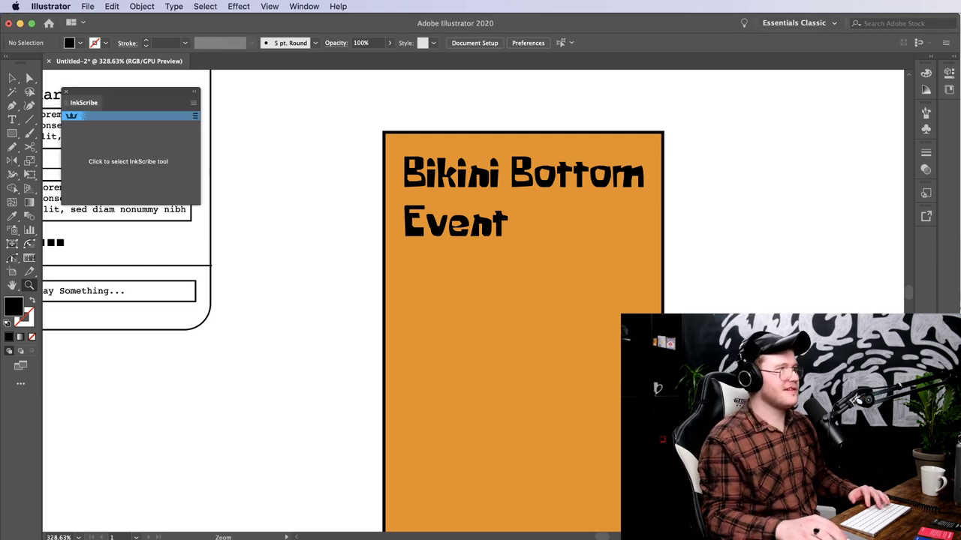
left_click_drag(468, 192, 537, 203)
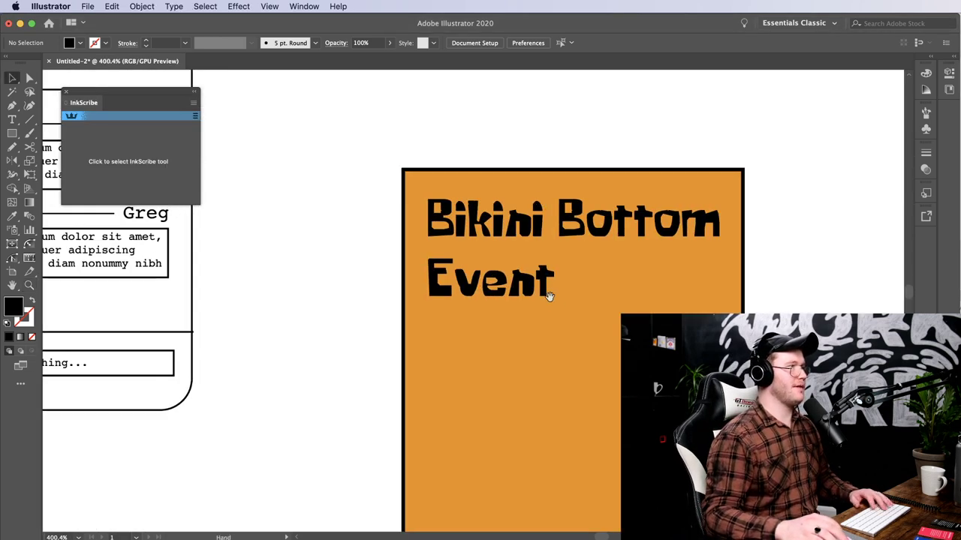
left_click_drag(549, 303, 438, 229)
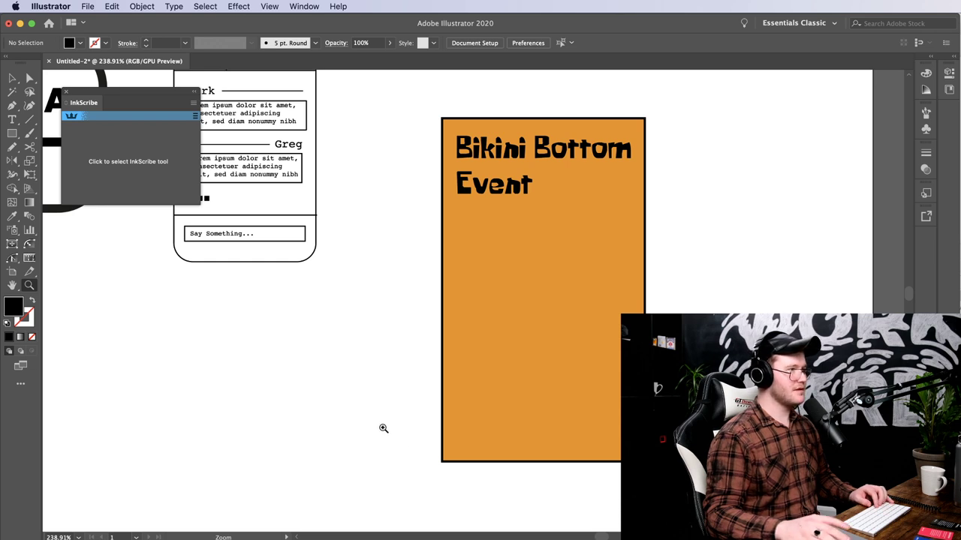
left_click_drag(529, 260, 580, 242)
left_click_drag(579, 242, 569, 308)
Duplicate the "Bikini Bottom Event" heading directly below the original and select all text in the copy
key("v")
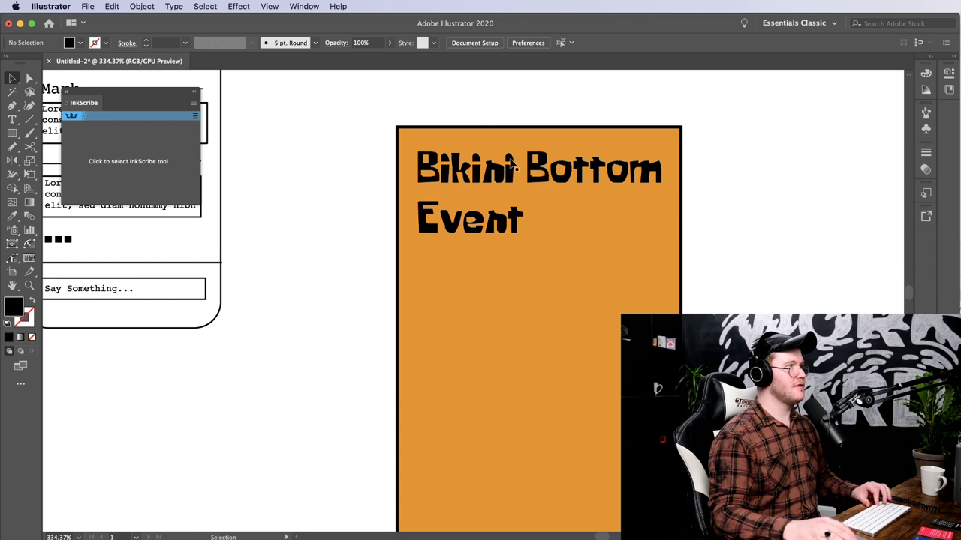
left_click_drag(512, 174, 527, 299)
triple_click(528, 299)
key("super+a")
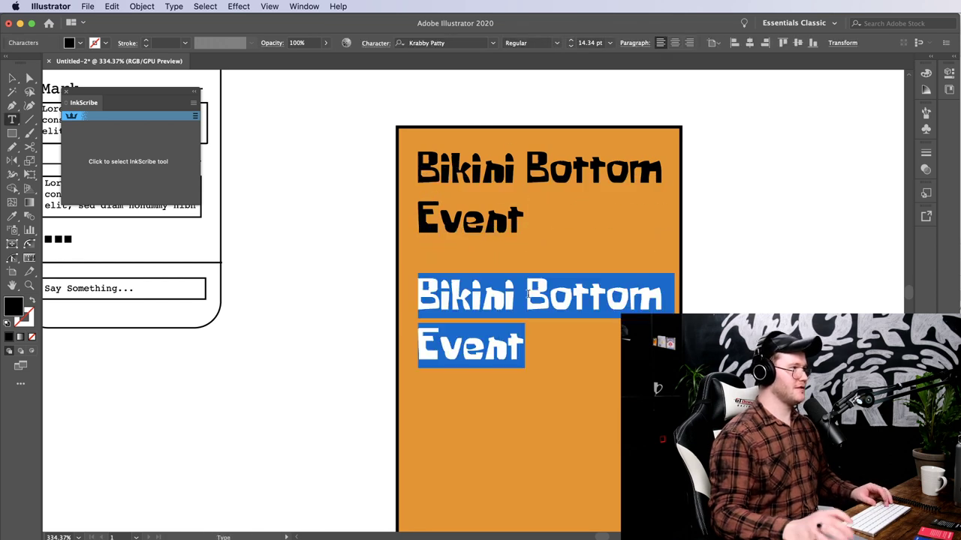
type("12")
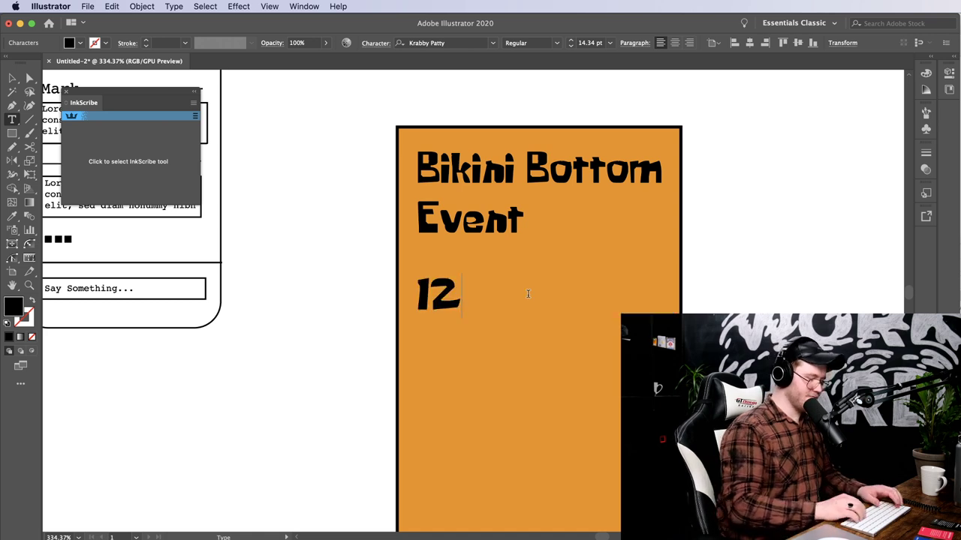
type(" nov")
key("BackSpace")
key("BackSpace")
key("BackSpace")
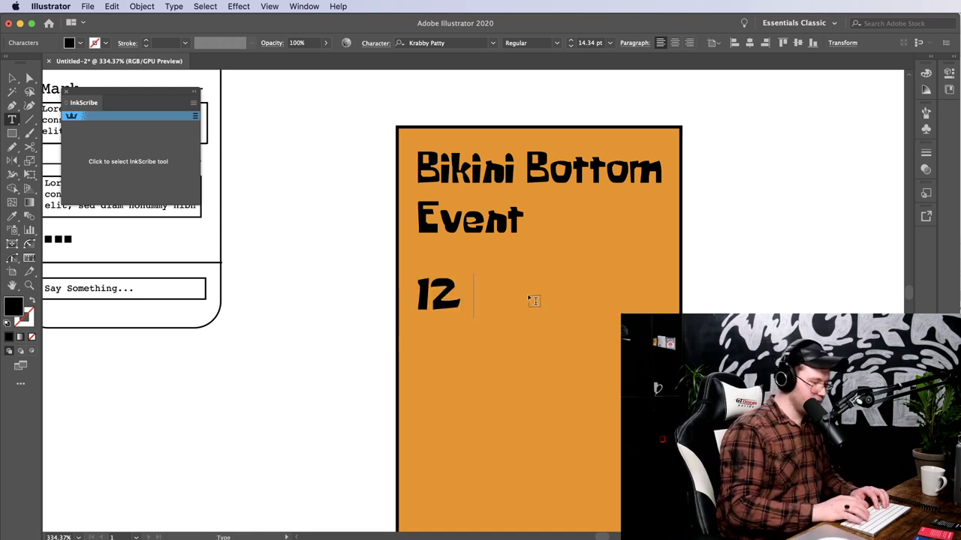
key("BackSpace")
key("BackSpace")
key("BackSpace")
Replace the duplicated heading's text with "Jellyfish Fields" and scale it down to about 10.45 pt
type("J")
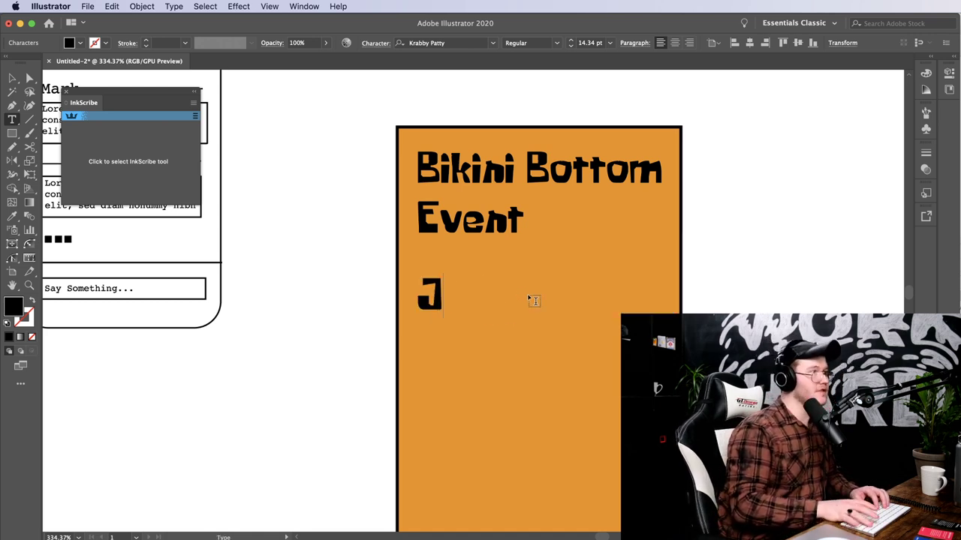
type("elly Fish")
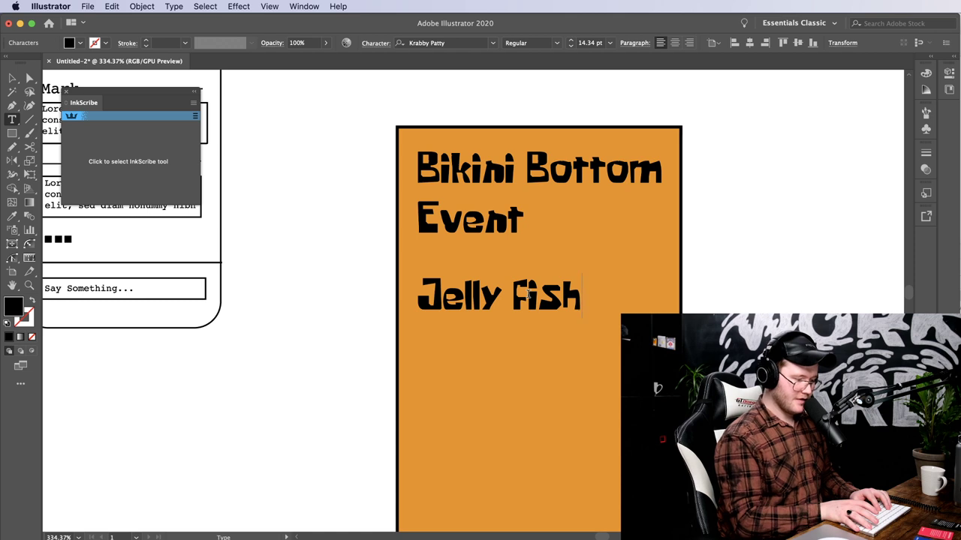
key("BackSpace")
key("BackSpace")
key("BackSpace")
key("BackSpace")
key("BackSpace")
type("Fish")
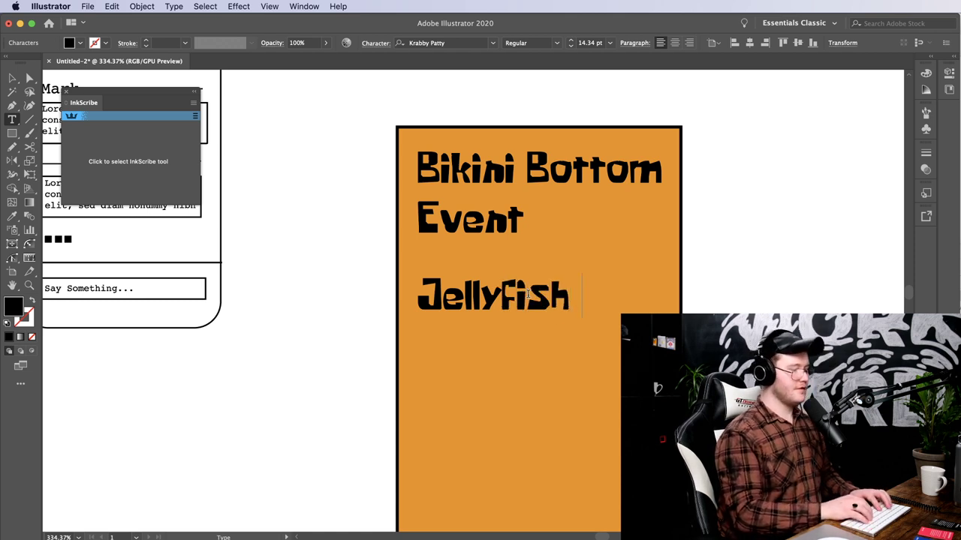
type(" Fields")
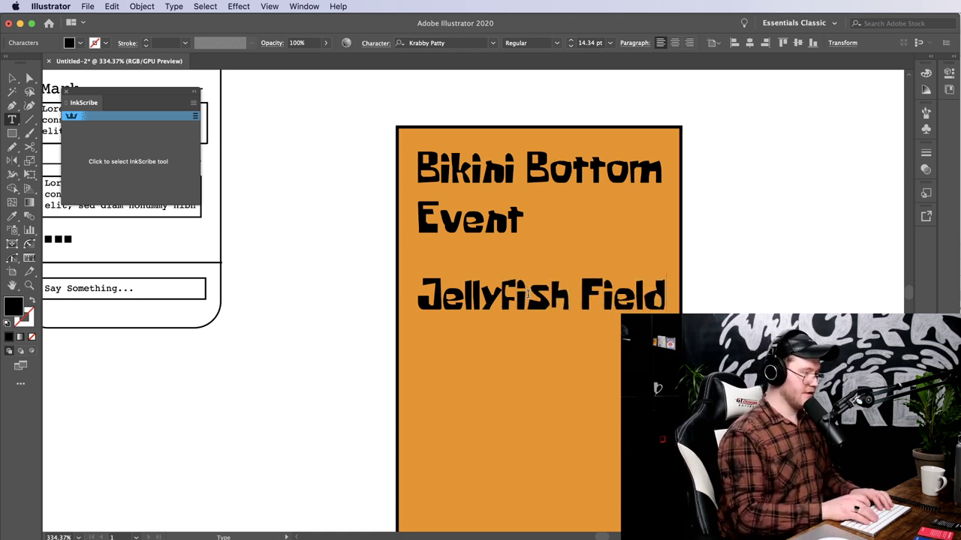
key("Escape")
left_click_drag(692, 275, 582, 297)
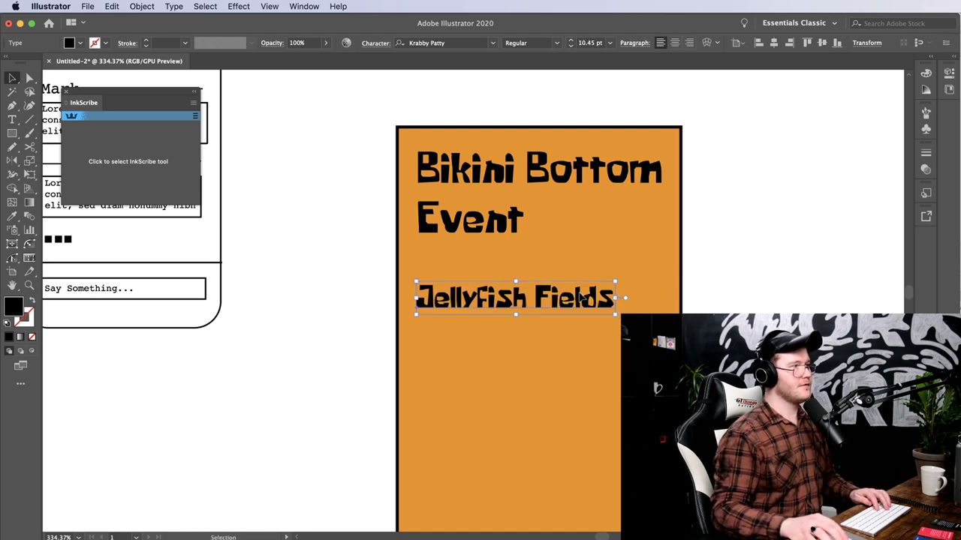
key("m")
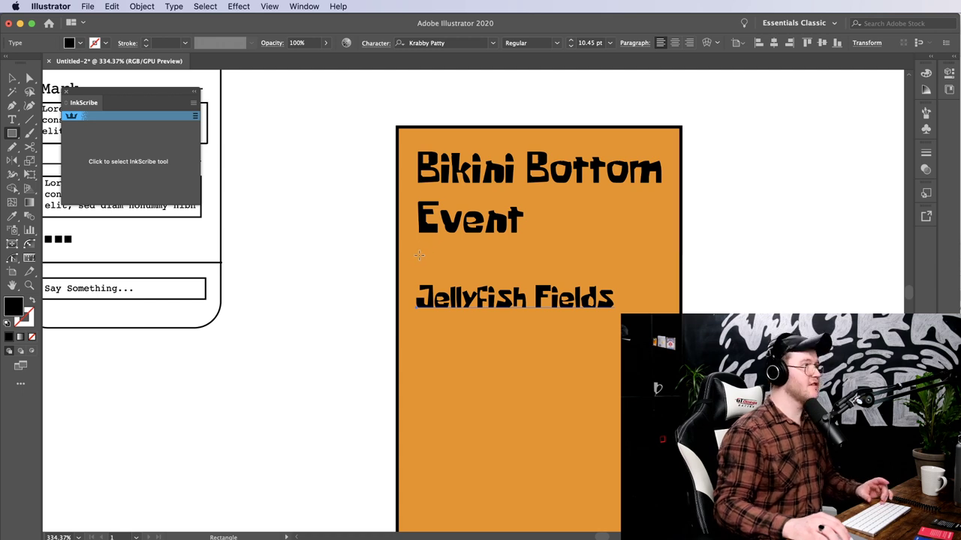
left_click_drag(419, 256, 612, 268)
key("super+z")
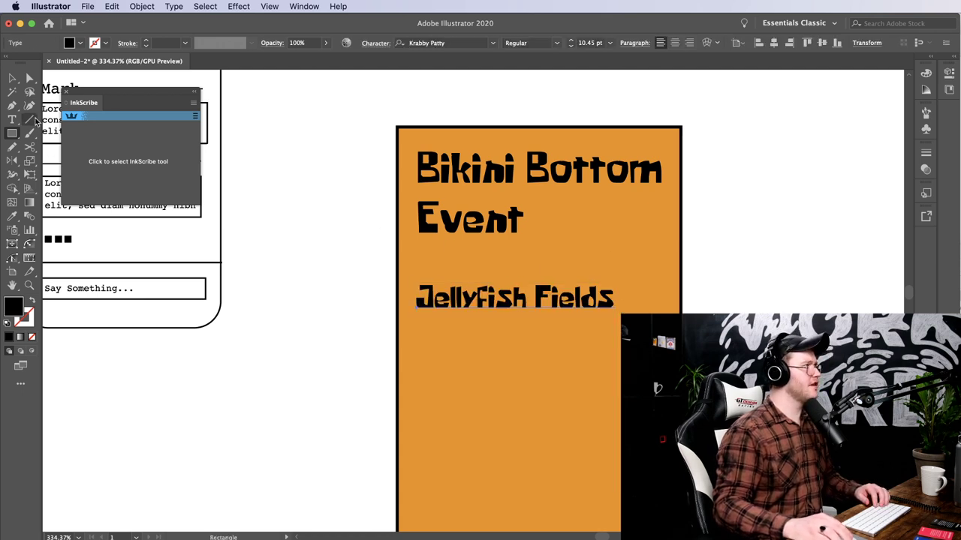
Draw a straight horizontal line between "Event" and "Jellyfish Fields" and set its stroke to 4 pt
left_click(30, 119)
left_click_drag(417, 258, 656, 263)
left_click(146, 40)
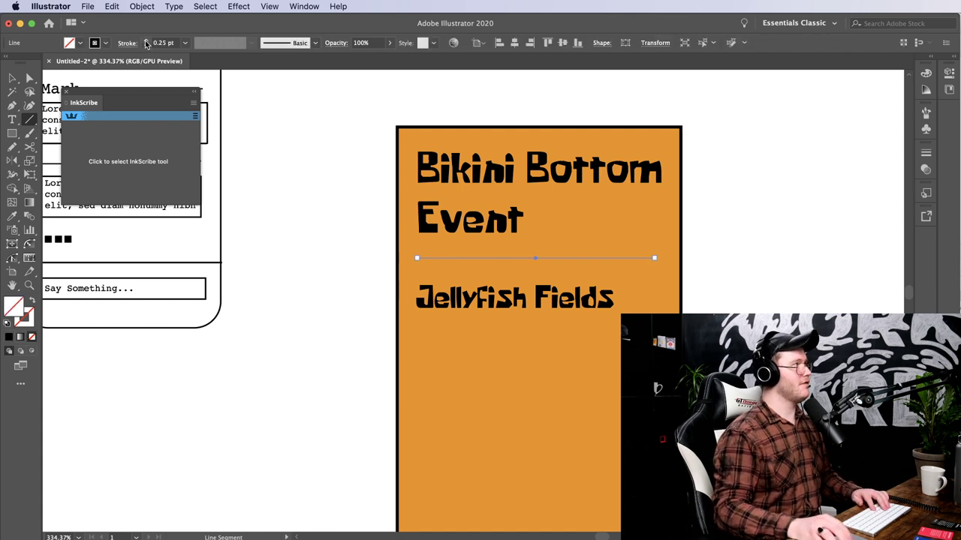
left_click(145, 39)
left_click(146, 40)
left_click(146, 40)
left_click(241, 8)
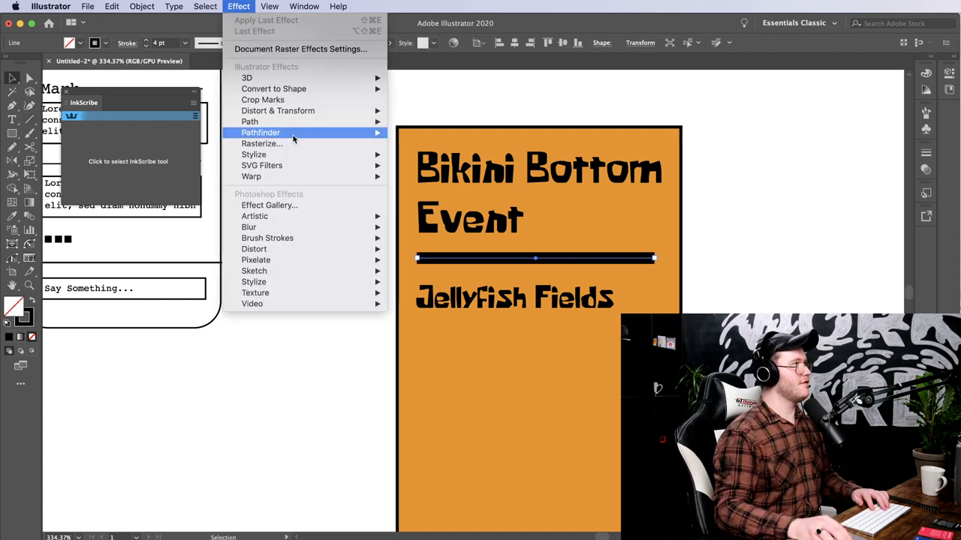
mouse_move(300, 176)
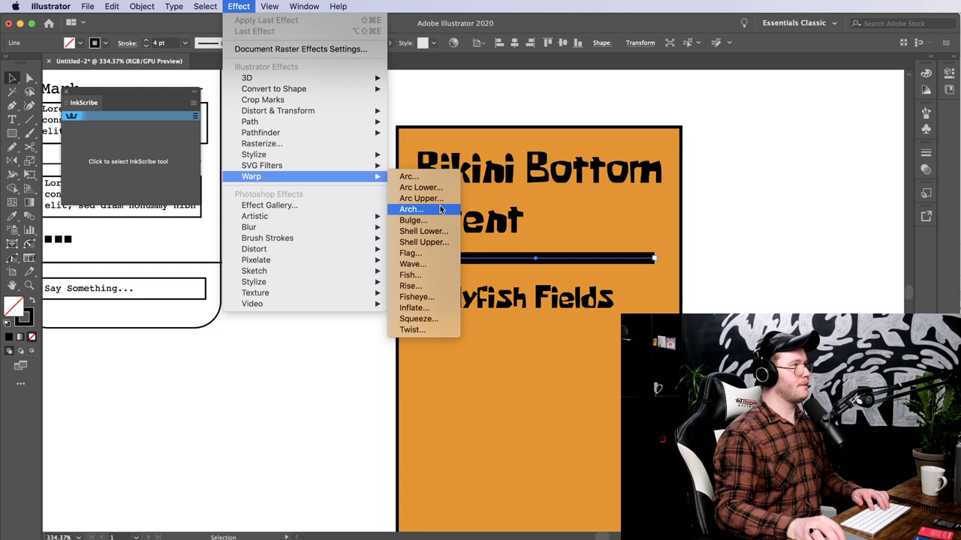
left_click(419, 278)
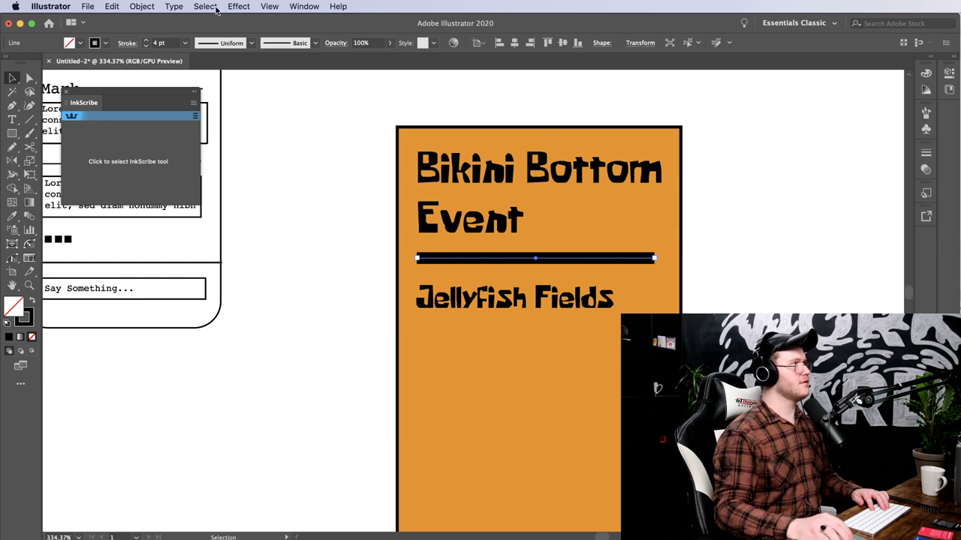
Apply a Zig Zag effect to the line with smooth points, 0.71 mm absolute size and 4 ridges per segment
left_click(239, 6)
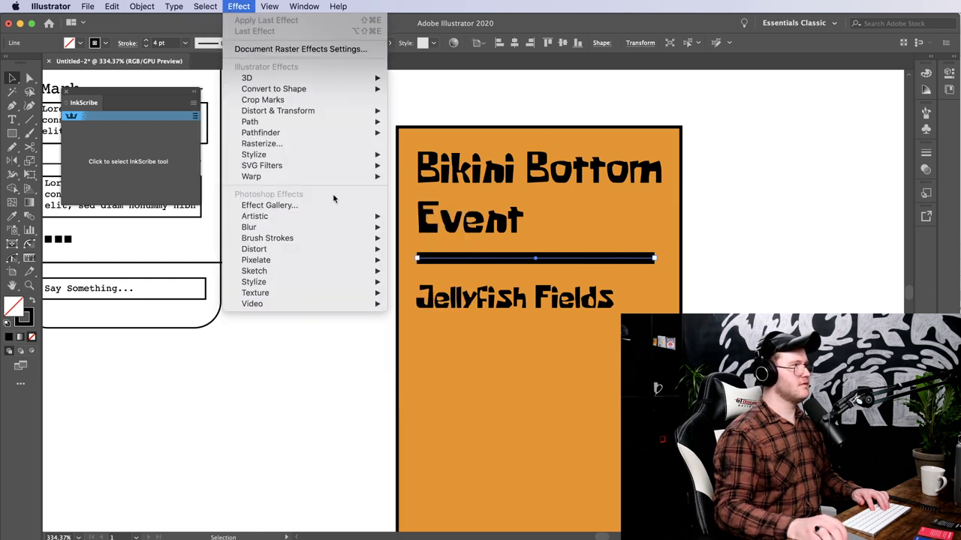
mouse_move(319, 111)
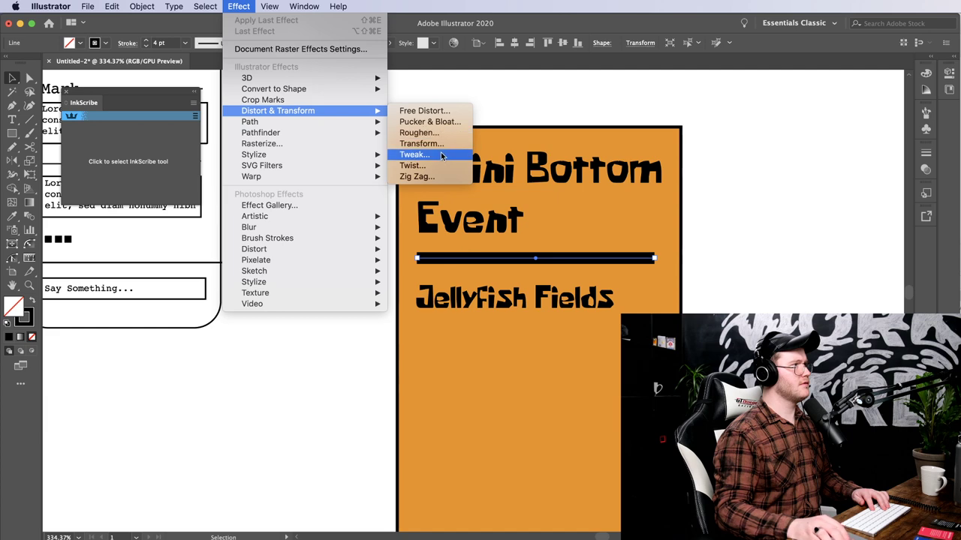
left_click(411, 177)
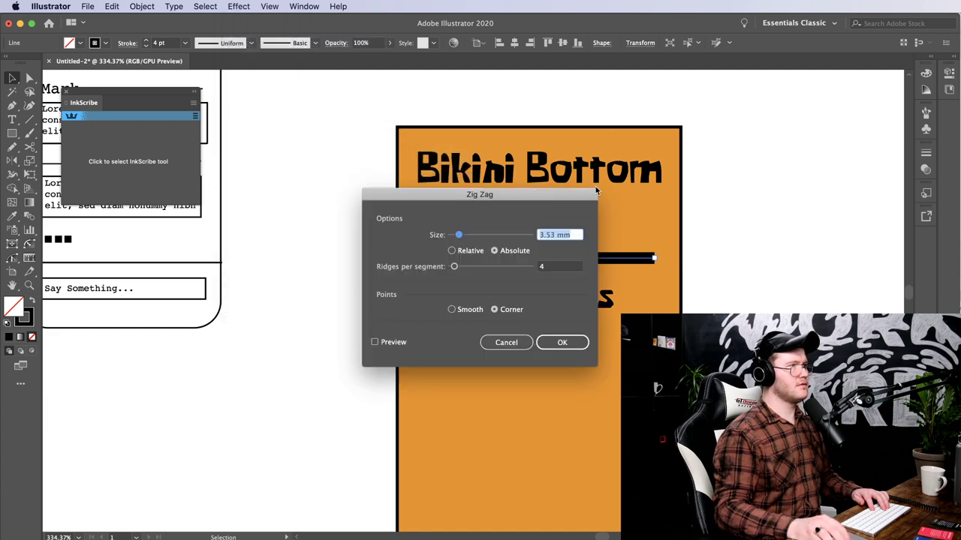
left_click_drag(581, 192, 908, 153)
left_click(719, 298)
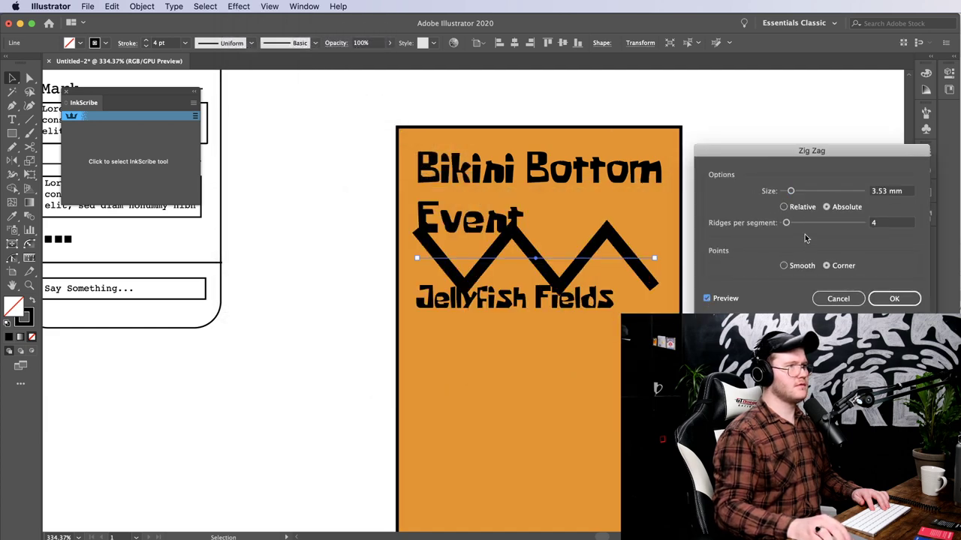
left_click(783, 266)
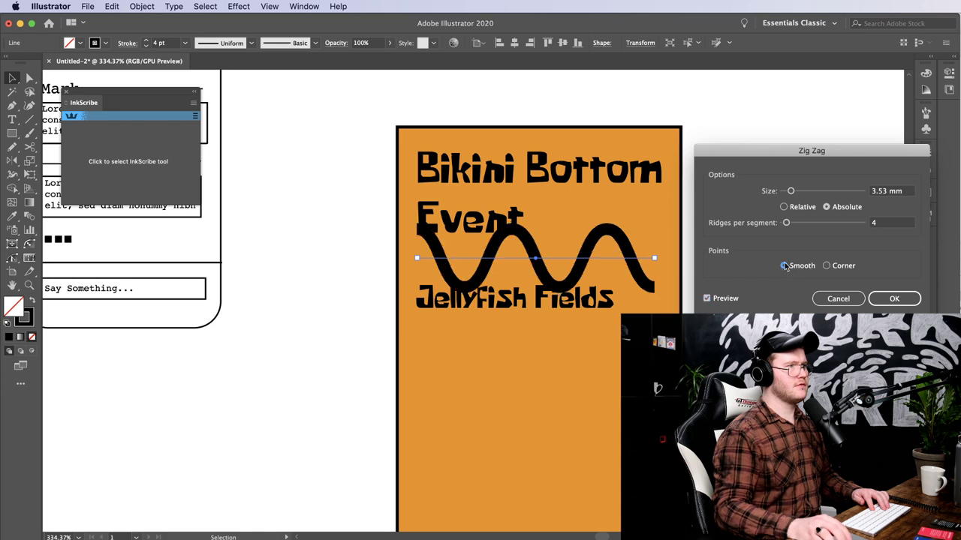
left_click_drag(791, 191, 788, 193)
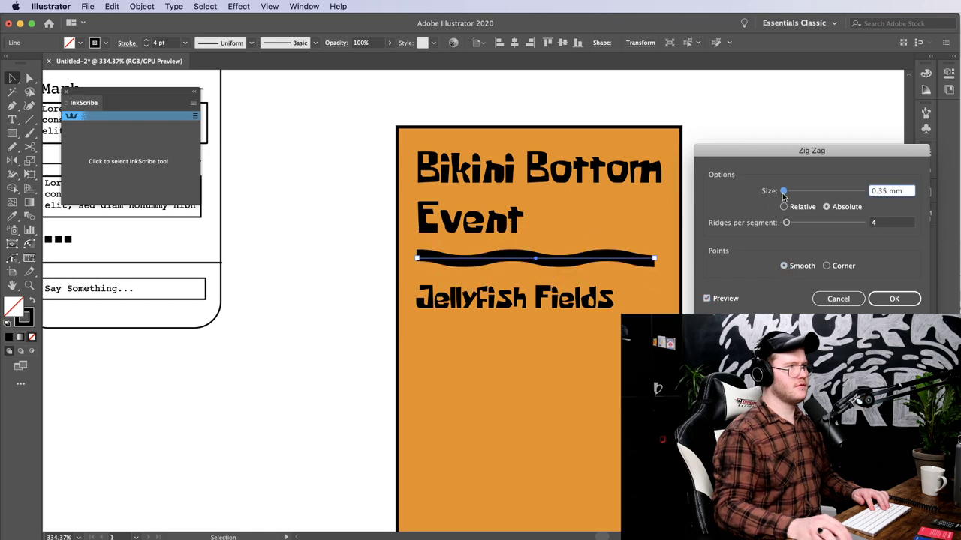
left_click_drag(784, 194, 785, 194)
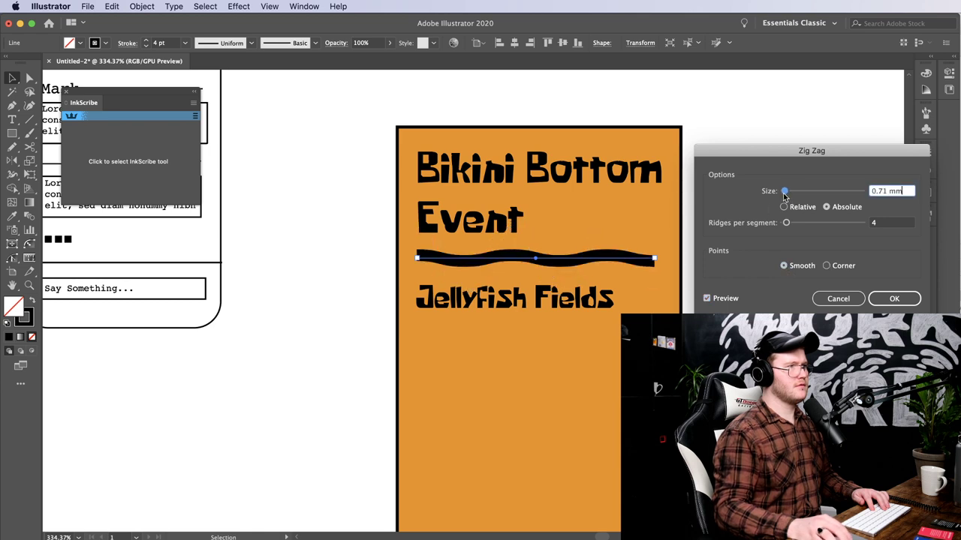
left_click(894, 298)
Reduce the wavy line's stroke to 3 pt and deselect it
left_click(148, 46)
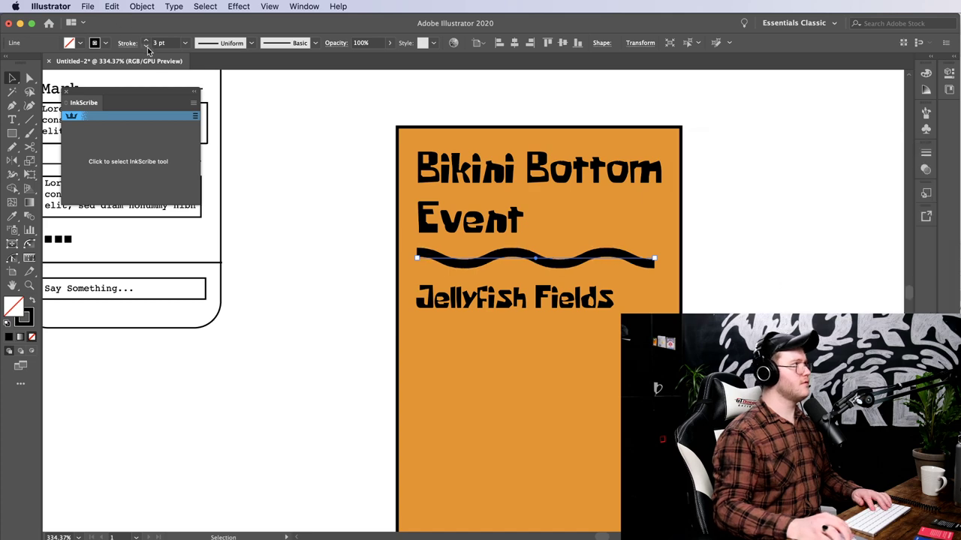
left_click(799, 242)
left_click_drag(736, 204, 719, 216)
Duplicate the wavy line below "Jellyfish Fields" and repeat the copy at even spacing down to the rectangle's lower edge
key("z")
left_click_drag(554, 174, 568, 82)
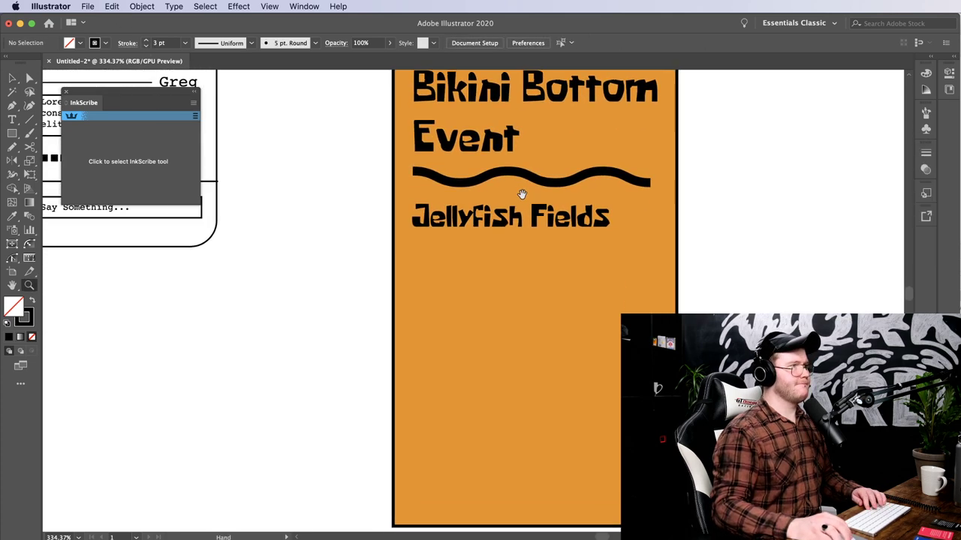
key("v")
left_click_drag(547, 187, 542, 306)
key("ctrl+d")
key("ctrl+d")
key("ctrl+d")
key("ctrl+d")
key("ctrl+d")
key("ctrl+d")
key("ctrl+d")
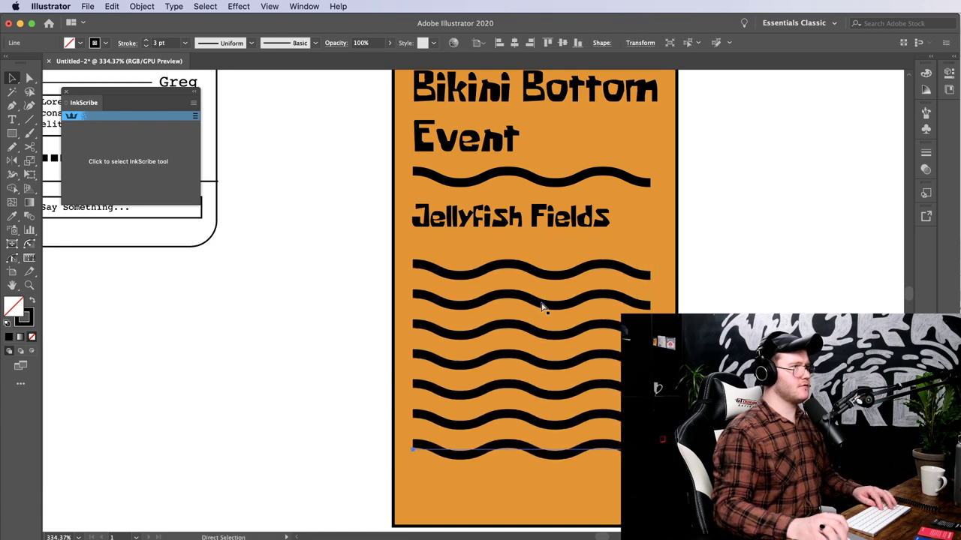
Group all nine wavy lines below "Jellyfish Fields" and lower the group's opacity to make them faint
left_click(552, 280, "shift")
left_click(650, 291, "shift")
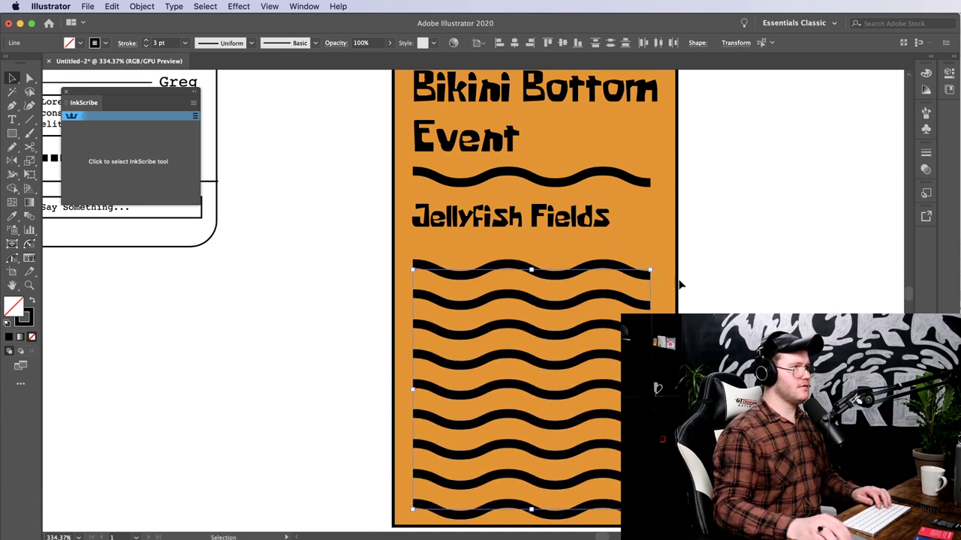
scroll(653, 289, "down", 3)
left_click(661, 173, "shift")
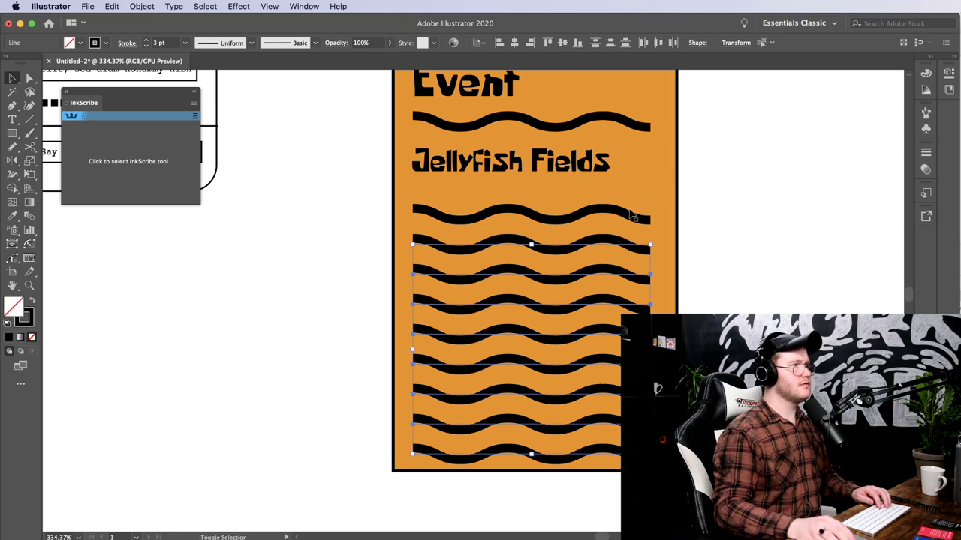
left_click(628, 218, "shift")
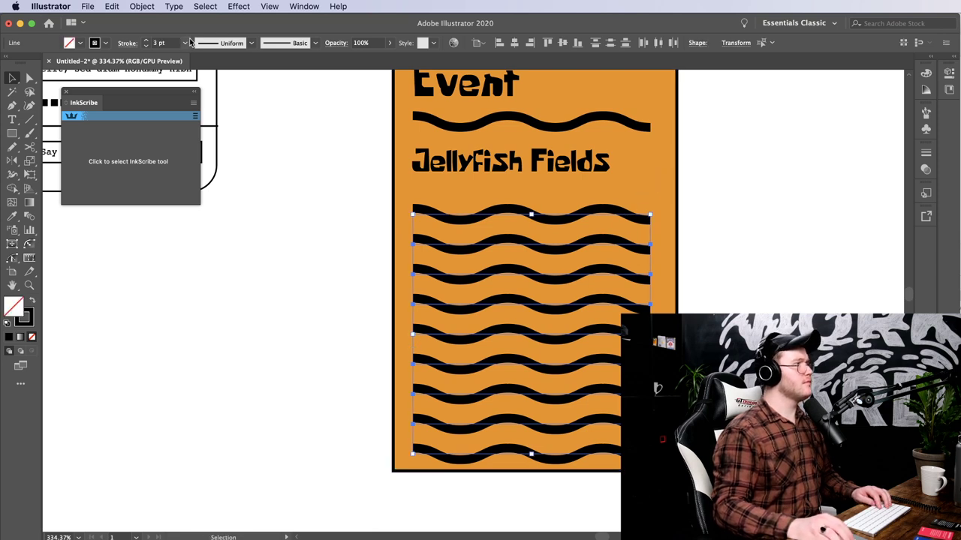
key("super+g")
left_click(390, 44)
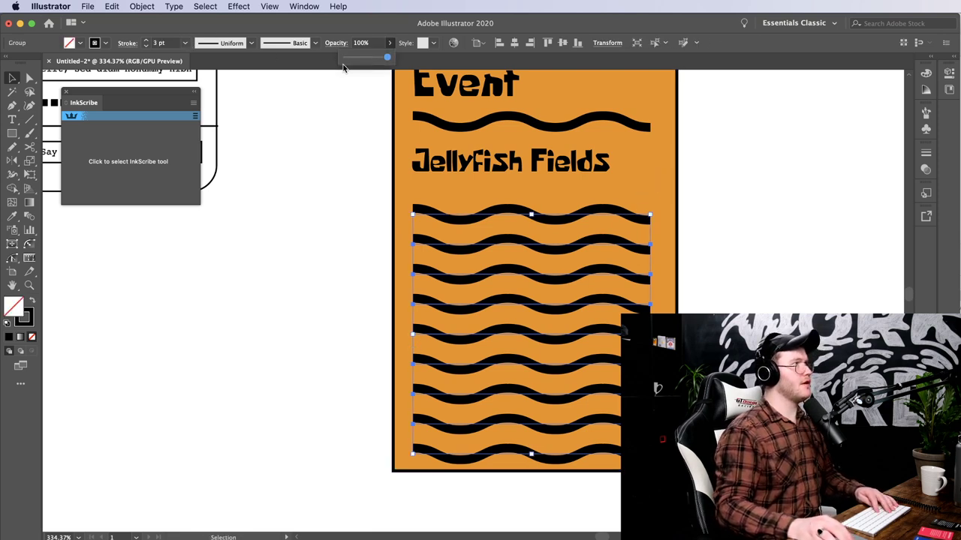
left_click(347, 58)
left_click_drag(348, 58, 355, 64)
left_click(297, 154)
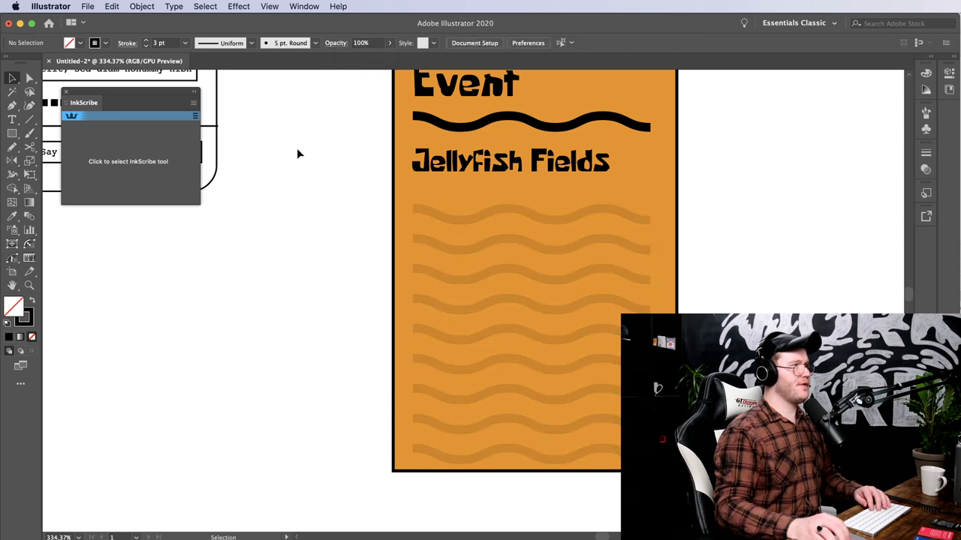
Change the fill colour of the "Jellyfish Fields" text to white
left_click(455, 222)
left_click(330, 245)
left_click_drag(323, 247, 220, 345)
left_click_drag(258, 314, 322, 246)
left_click(437, 238)
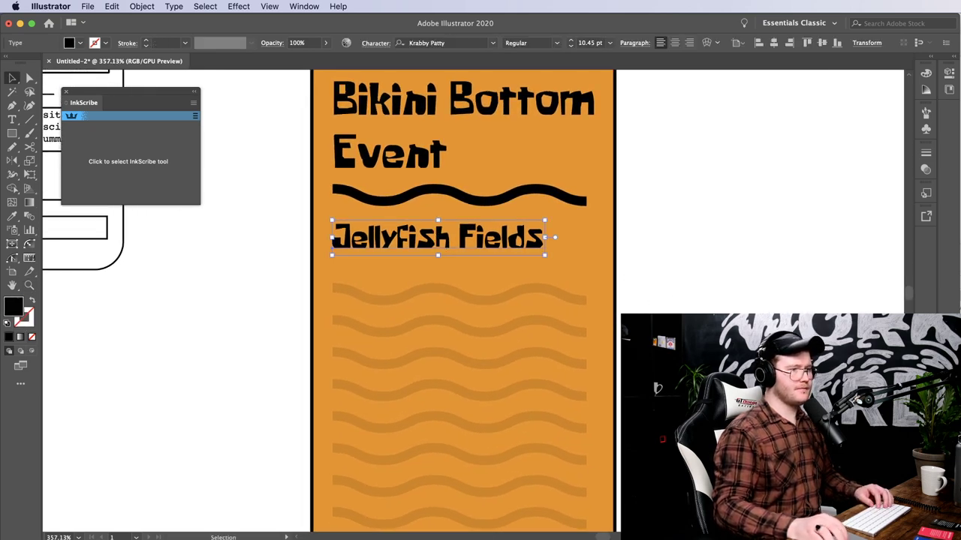
scroll(448, 320, "down", 2)
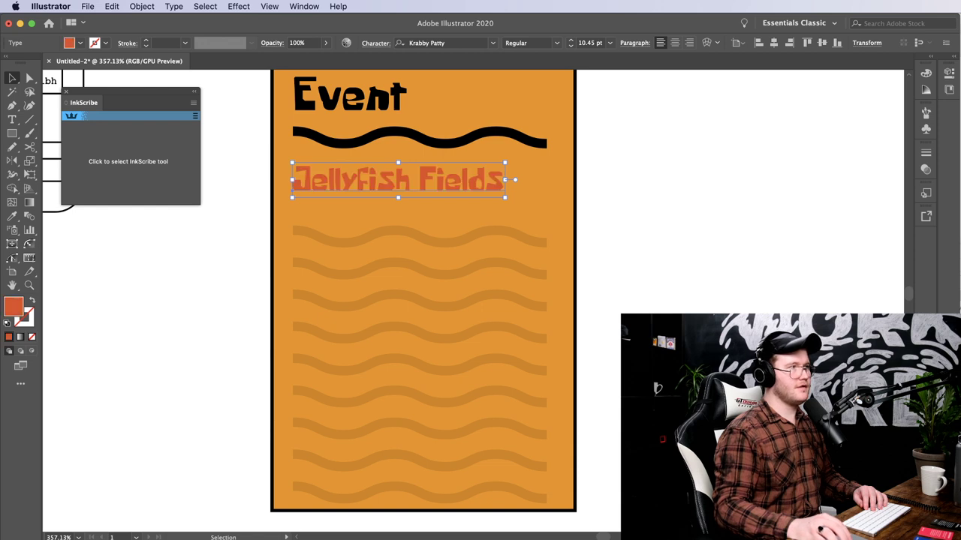
left_click(595, 268)
scroll(526, 275, "up", 2)
Reduce the stroke of the black wavy line above "Jellyfish Fields" to 2 pt
left_click(455, 177)
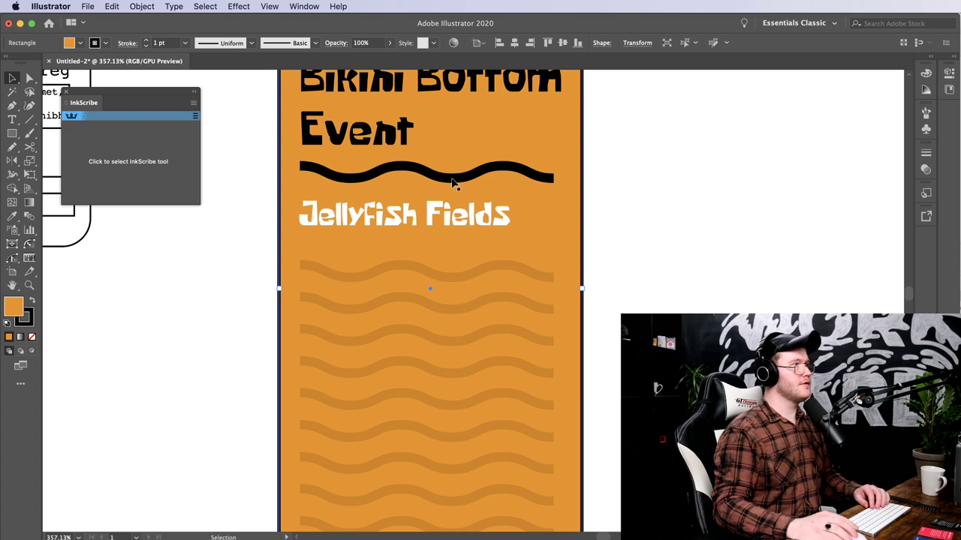
left_click(448, 178)
left_click(146, 46)
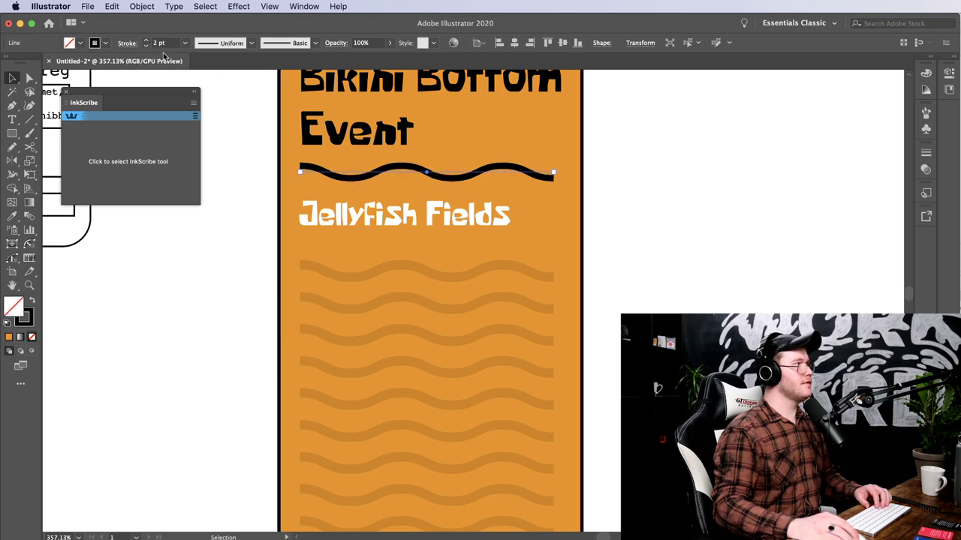
scroll(570, 199, "right", 1)
left_click(584, 201)
scroll(570, 218, "left", 2)
scroll(570, 218, "up", 1)
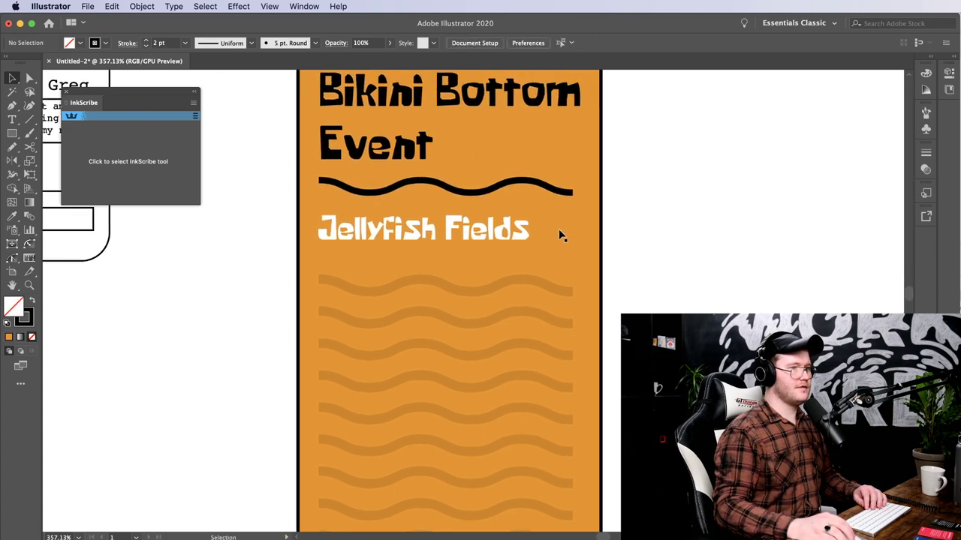
Copy the black wavy line to just below "Jellyfish Fields" and scale that text down to about 9.07 pt
left_click_drag(446, 191, 447, 195)
left_click(673, 199)
left_click_drag(523, 197, 519, 203)
mouse_move(480, 235)
left_mouse_down()
mouse_move(460, 232)
mouse_move(457, 269)
left_mouse_up()
left_click(466, 232)
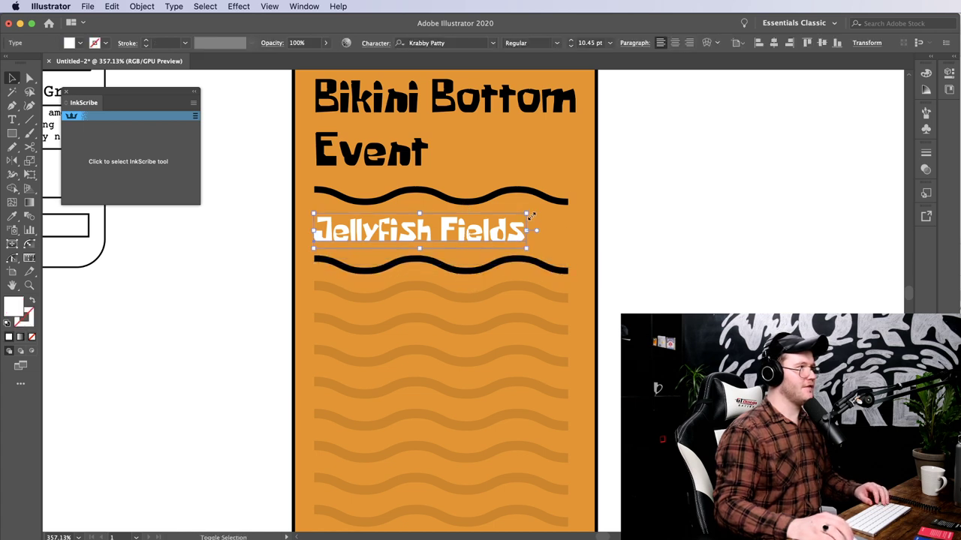
left_click_drag(526, 215, 499, 219)
Delete "Event" and its line from the poster heading, leaving only "Bikini Bottom"
key("space")
left_click_drag(488, 152, 478, 214)
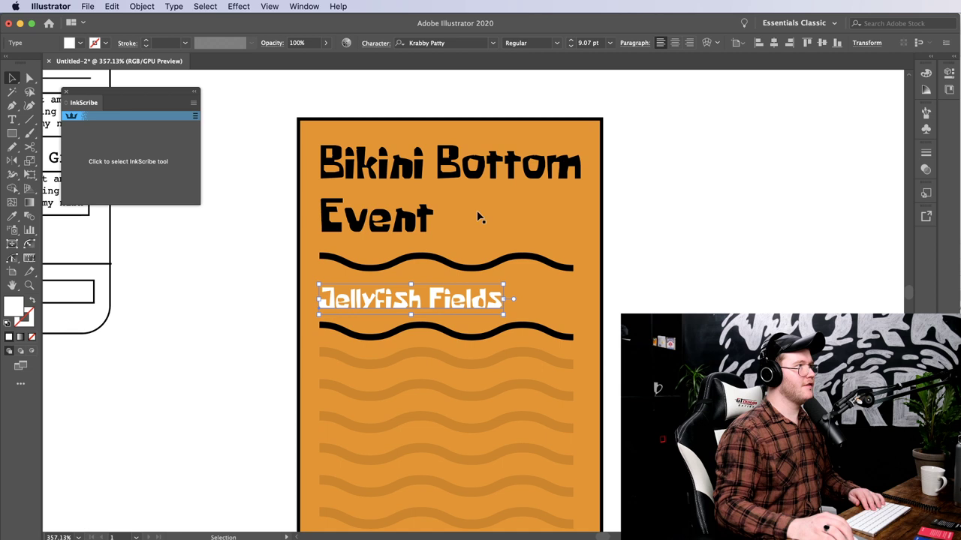
double_click(393, 217)
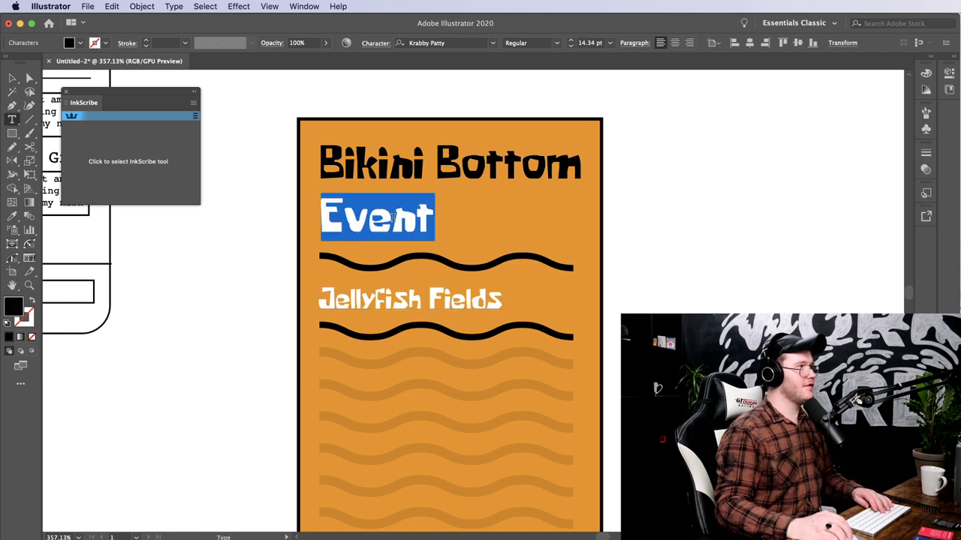
key("BackSpace")
key("BackSpace")
key("Escape")
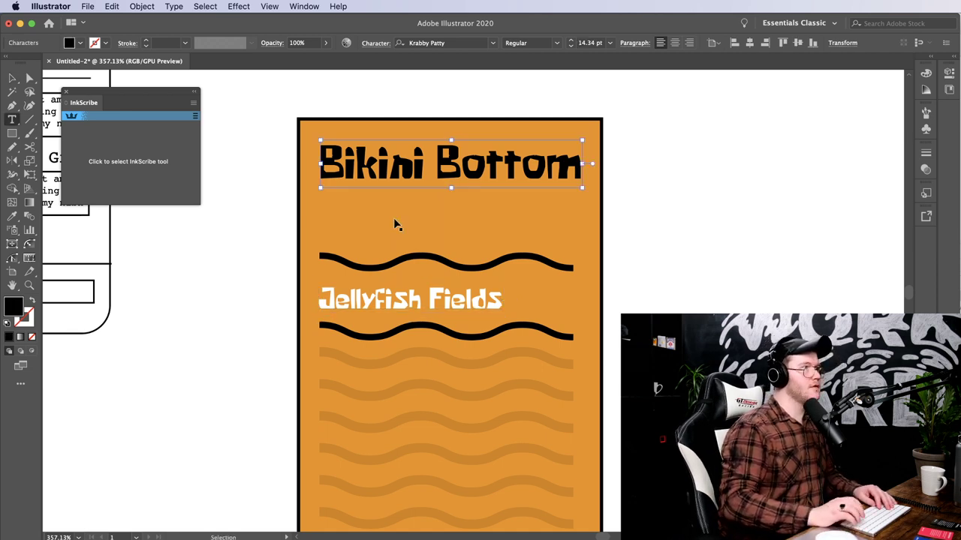
Delete "Bottom" from the poster heading, leaving "Bikini" alone on the first line
key("t")
left_click(438, 156)
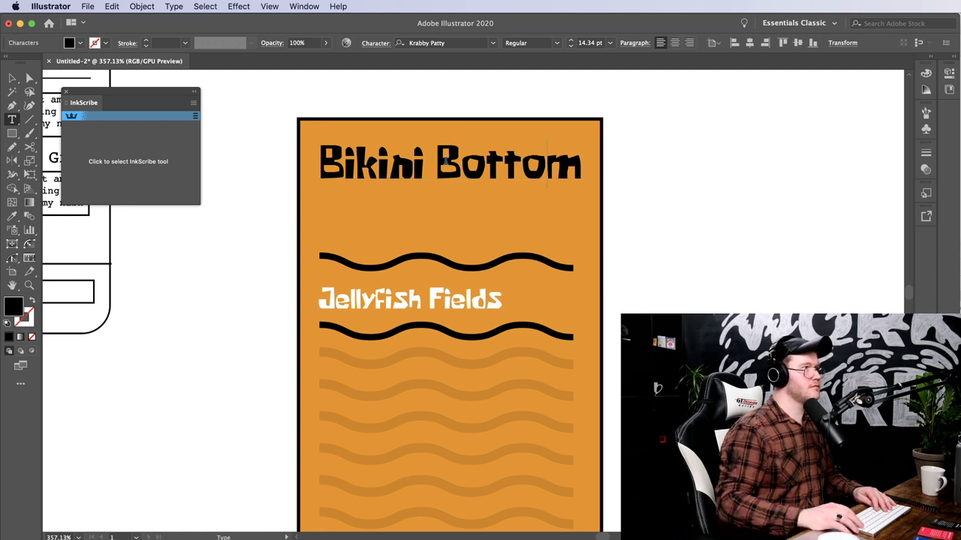
key("BackSpace")
key("BackSpace")
key("BackSpace")
key("BackSpace")
key("BackSpace")
key("BackSpace")
key("BackSpace")
key("Escape")
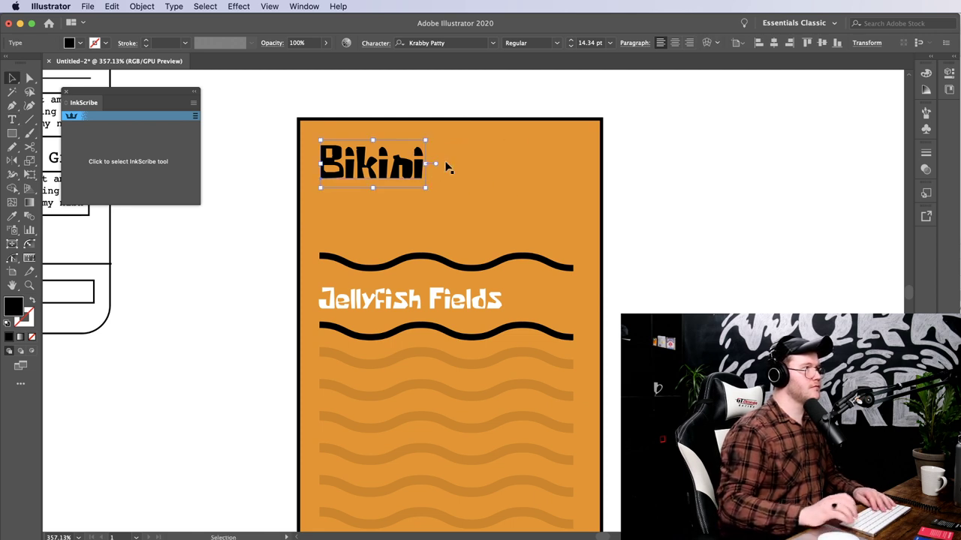
Copy the "Bikini" heading directly below itself and change the copy's text to "Bottom"
left_click_drag(394, 173, 394, 213)
key("t")
double_click(394, 216)
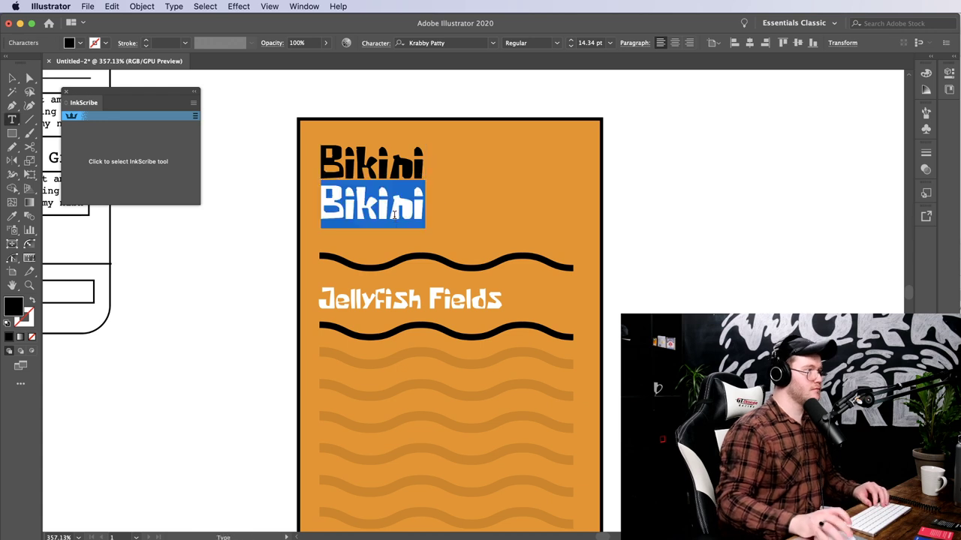
type("bot")
key("BackSpace")
key("BackSpace")
key("BackSpace")
type("Bottom")
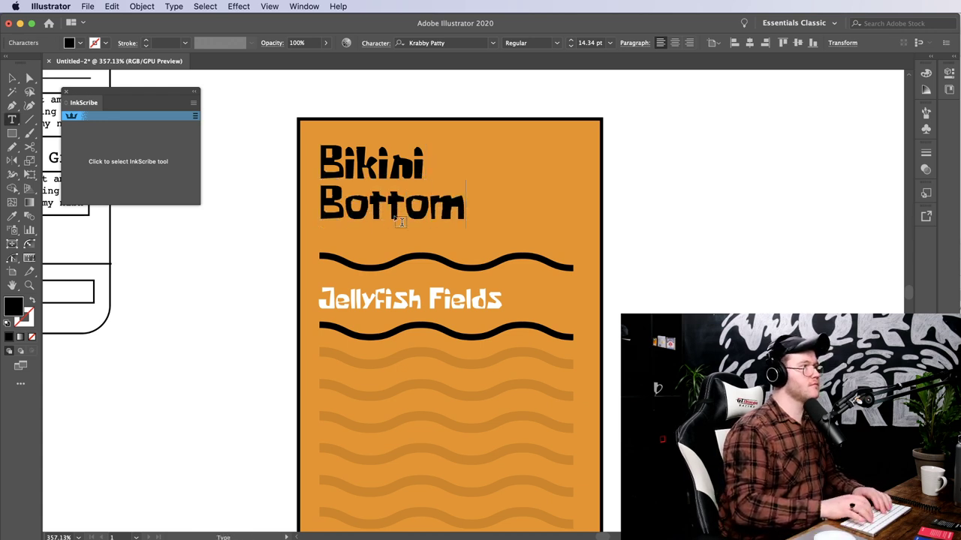
key("Escape")
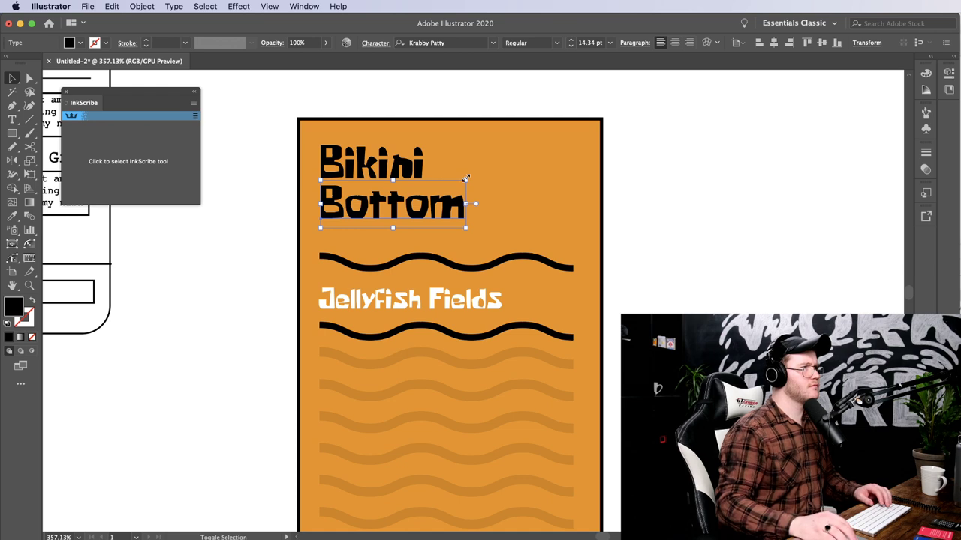
Scale up the "Bottom" heading so it is clearly wider than "Bikini" and sits just above the first black wavy line
left_click_drag(466, 178, 512, 188)
left_click(396, 161)
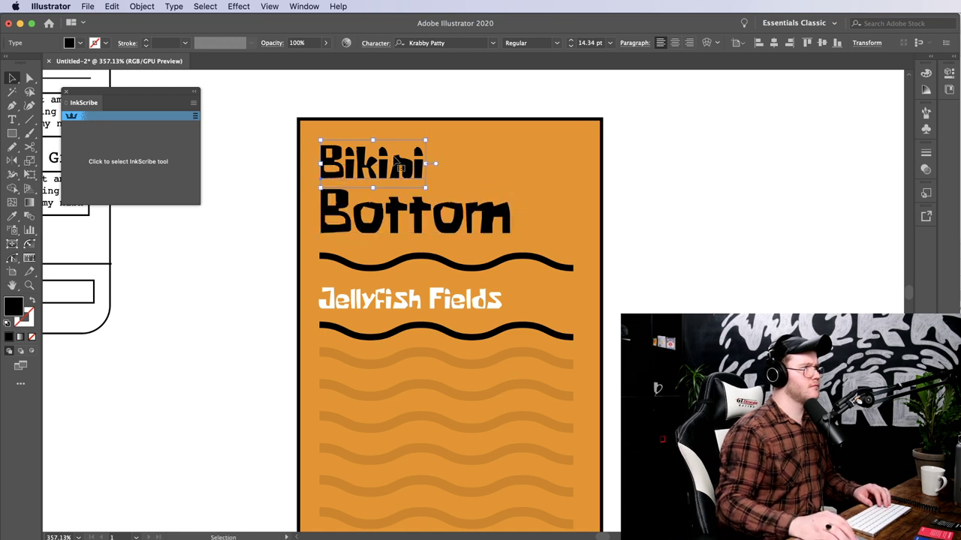
left_click(557, 189)
scroll(665, 221, "down", 2)
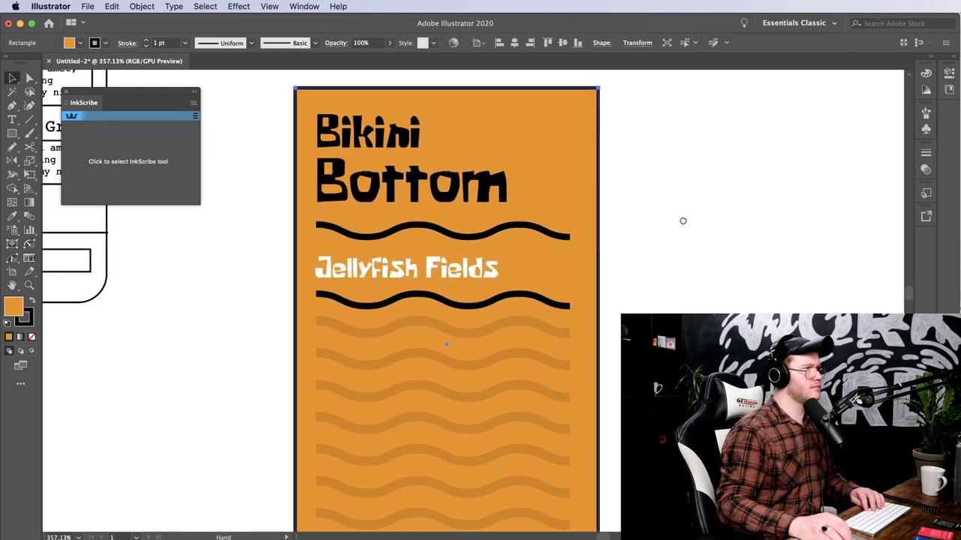
key("z")
left_click_drag(565, 225, 547, 220)
left_click_drag(547, 219, 594, 222)
left_click_drag(449, 276, 451, 273)
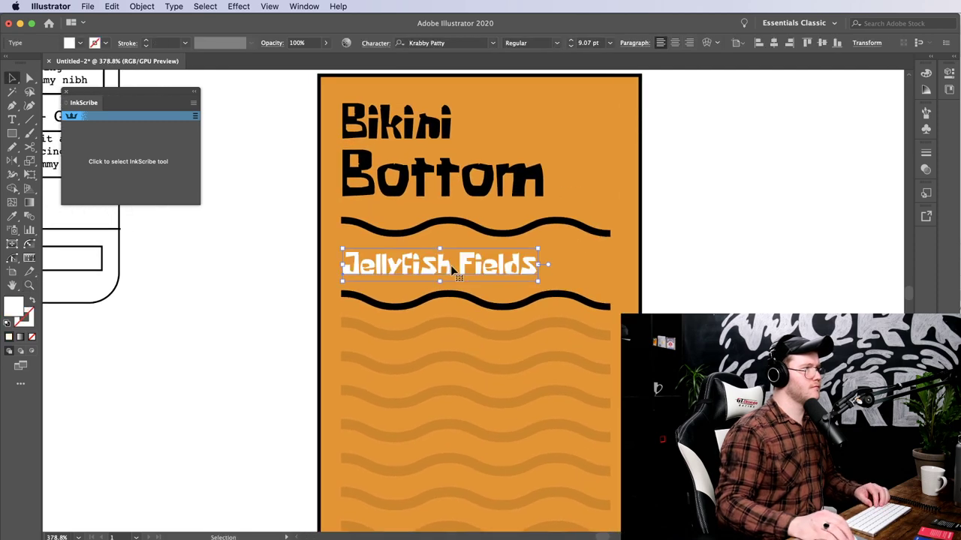
left_click(558, 253)
left_click(695, 265)
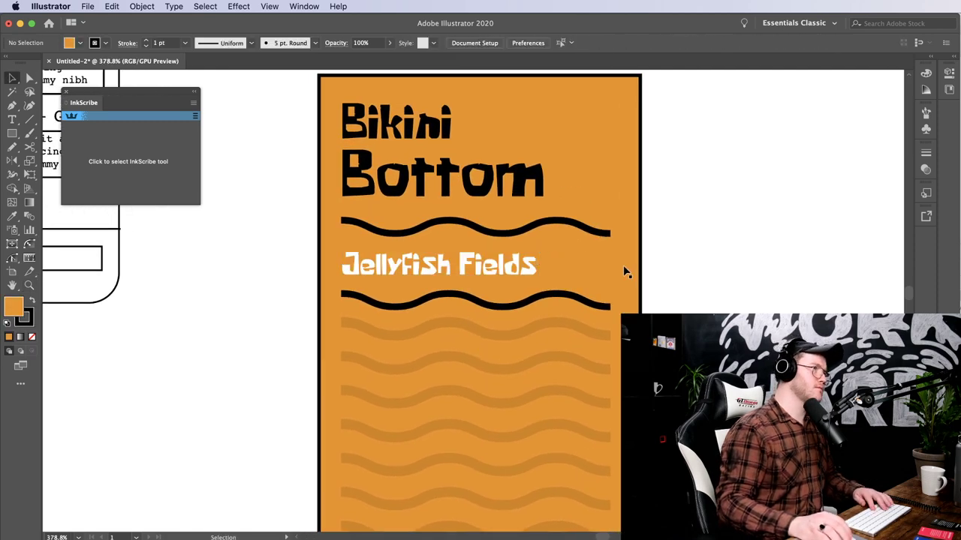
Lock the orange background and the faint wavy lines so that only the text and black dividers remain selectable
left_click_drag(537, 322, 453, 208)
key("super+z")
key("super+2")
left_click(454, 216)
left_click(508, 318)
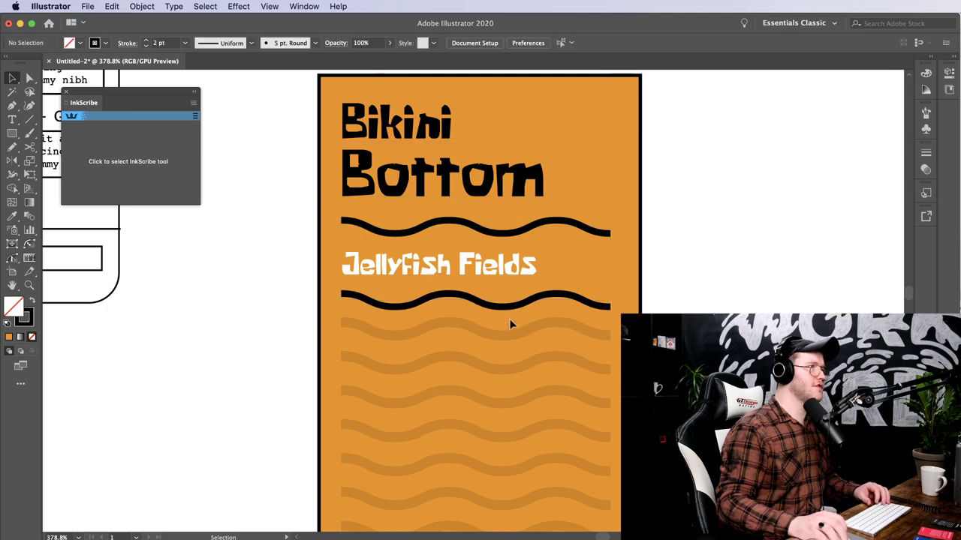
Copy "Jellyfish Fields" together with the black wavy line beneath it directly below as a second section
left_click(486, 266)
left_click_drag(486, 267, 487, 362)
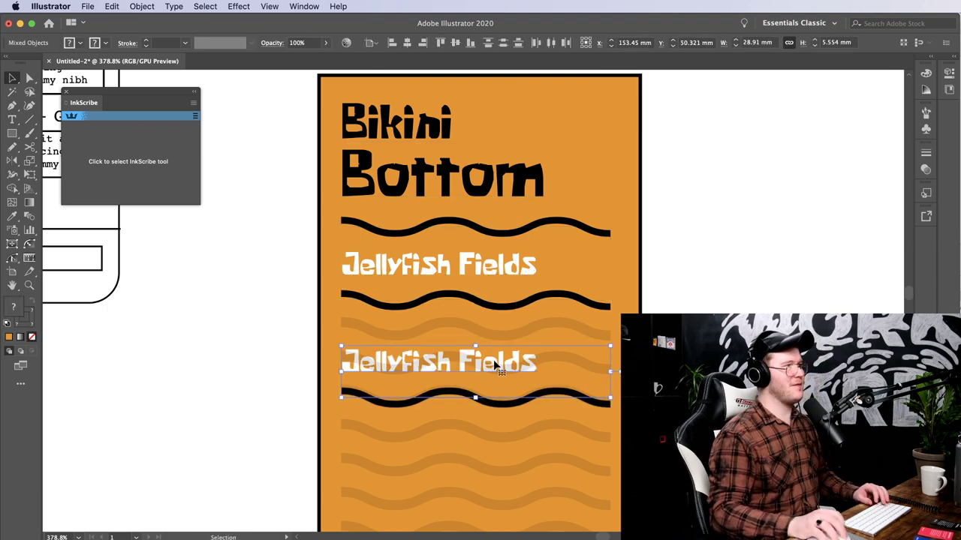
key("super+z")
left_click_drag(492, 268, 495, 344)
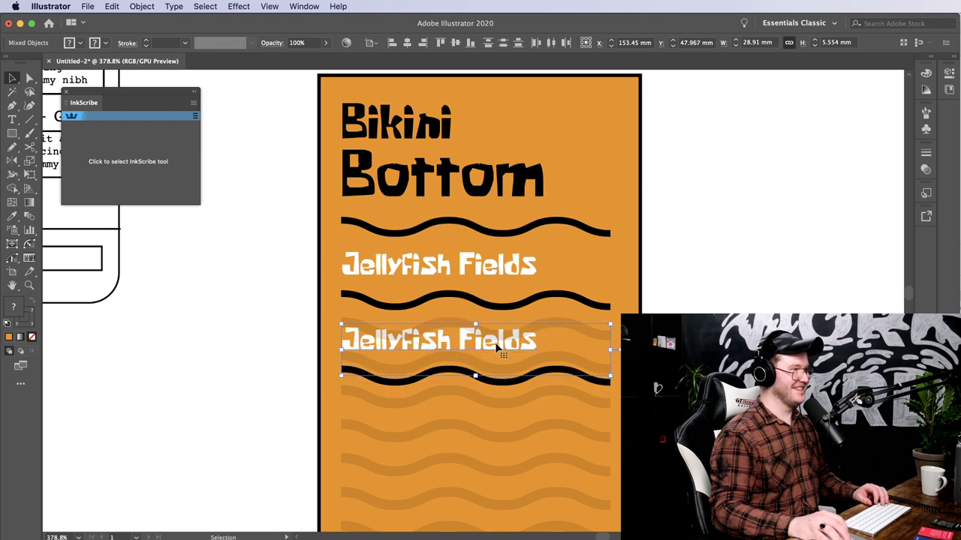
Replace the text of the copied "Jellyfish Fields" heading with "Goo Lagoon"
left_click(598, 423)
double_click(489, 347)
key("super+a")
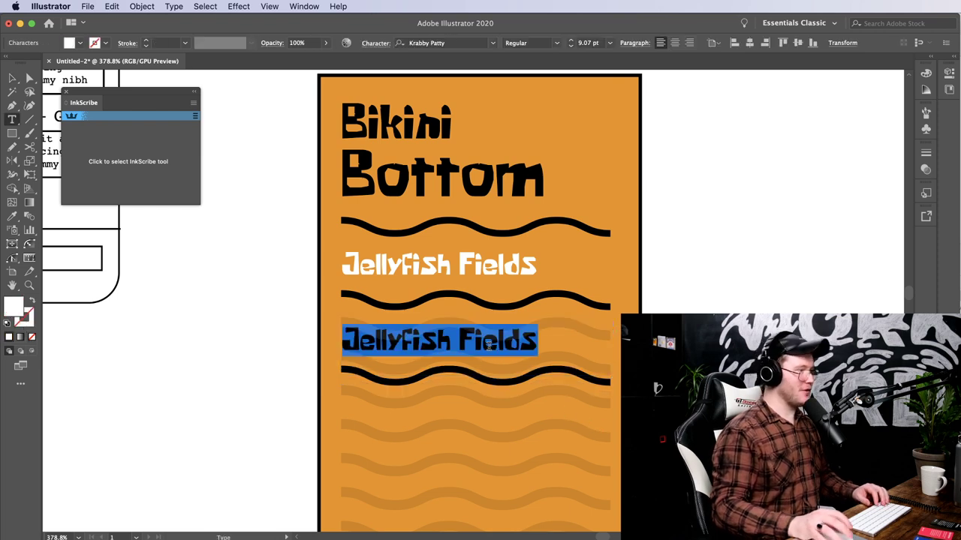
type("Goo")
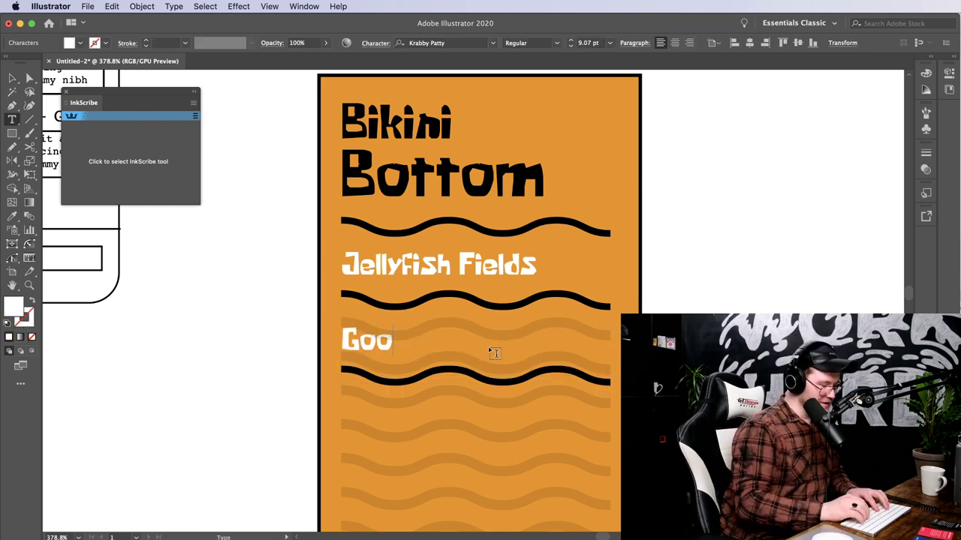
type(" Lagoon")
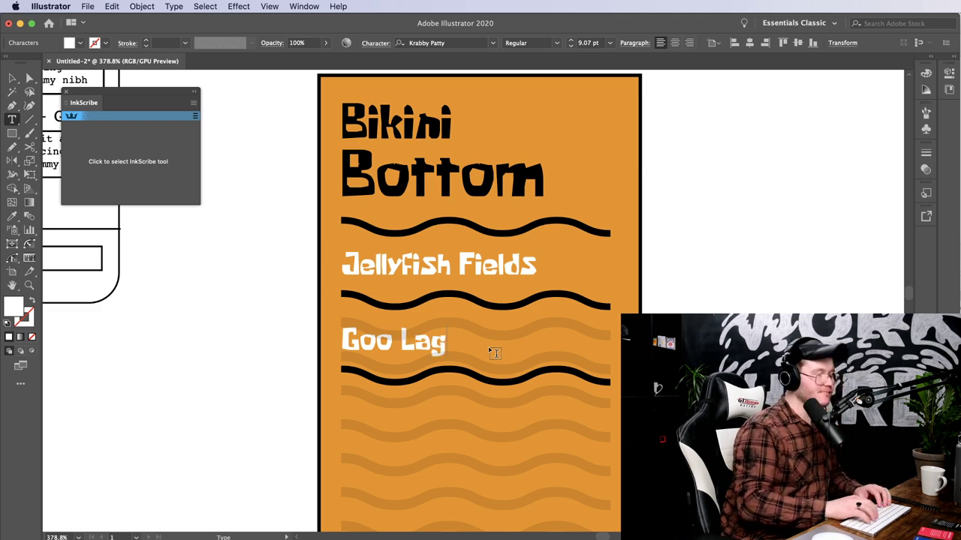
key("Escape")
left_click(518, 460)
Unlock the background and faint wavy lines, and group the faint wavy lines together
left_click_drag(537, 390, 504, 289)
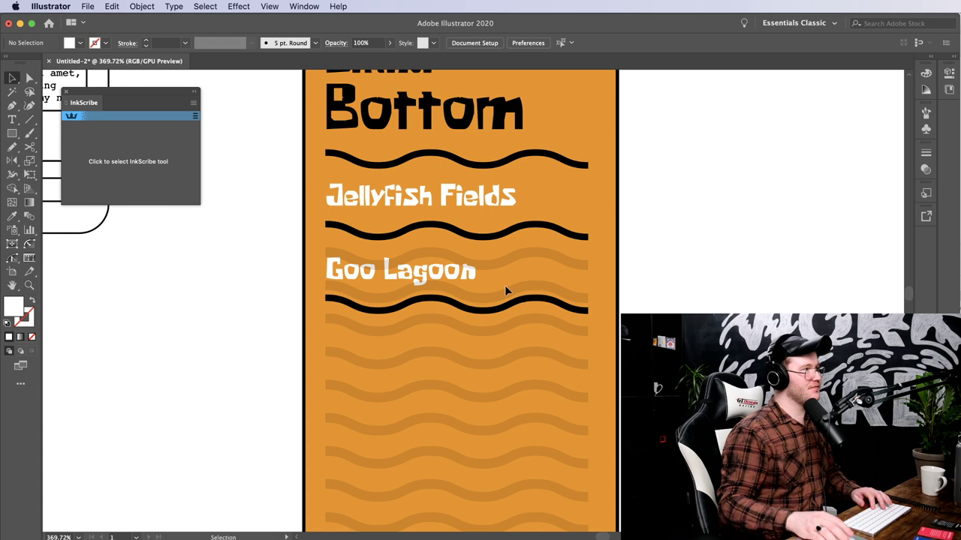
key("a")
key("v")
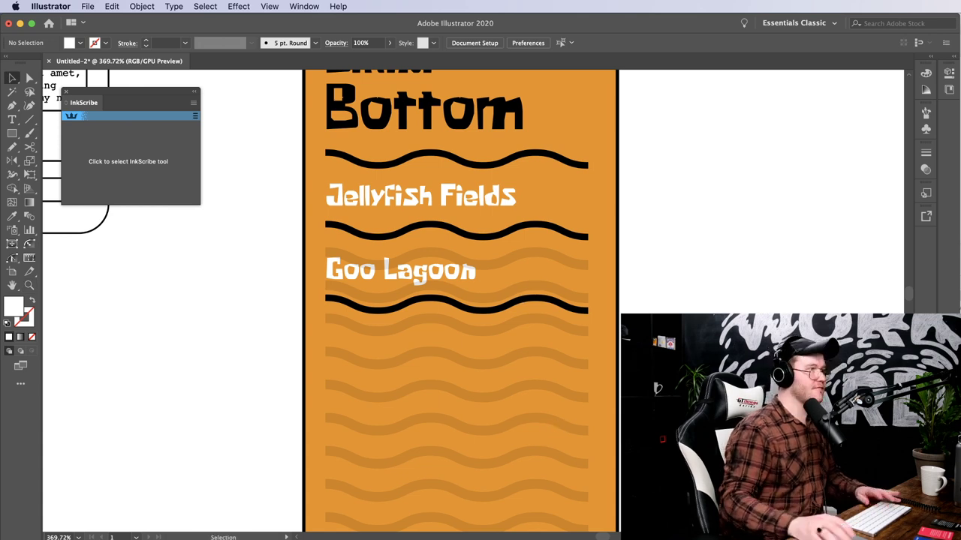
left_click(572, 395)
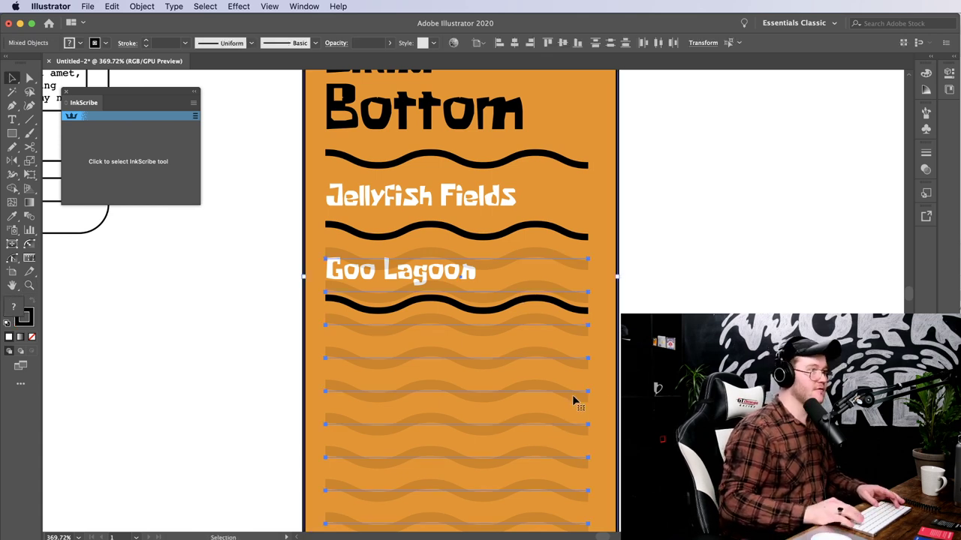
key("super+g")
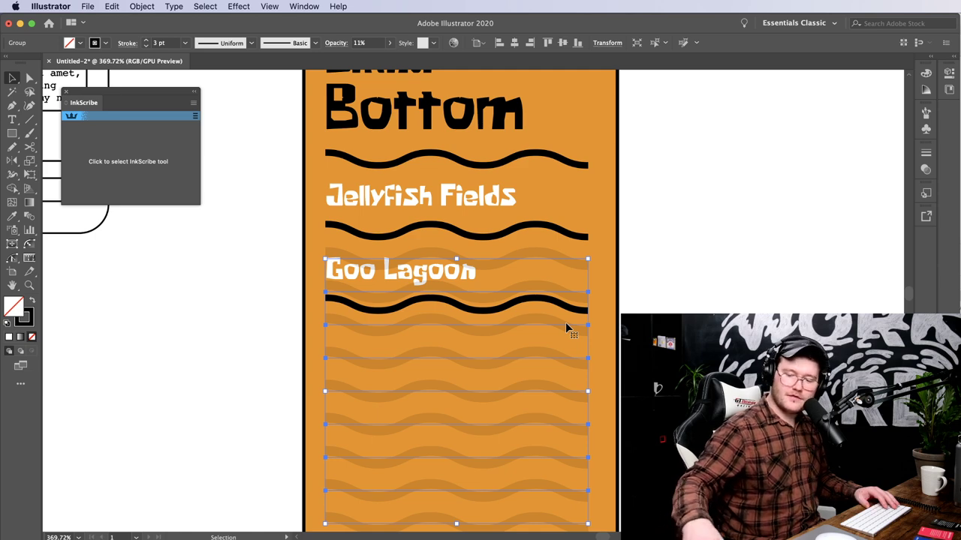
left_click(635, 334)
key("z")
left_click_drag(635, 334, 537, 345)
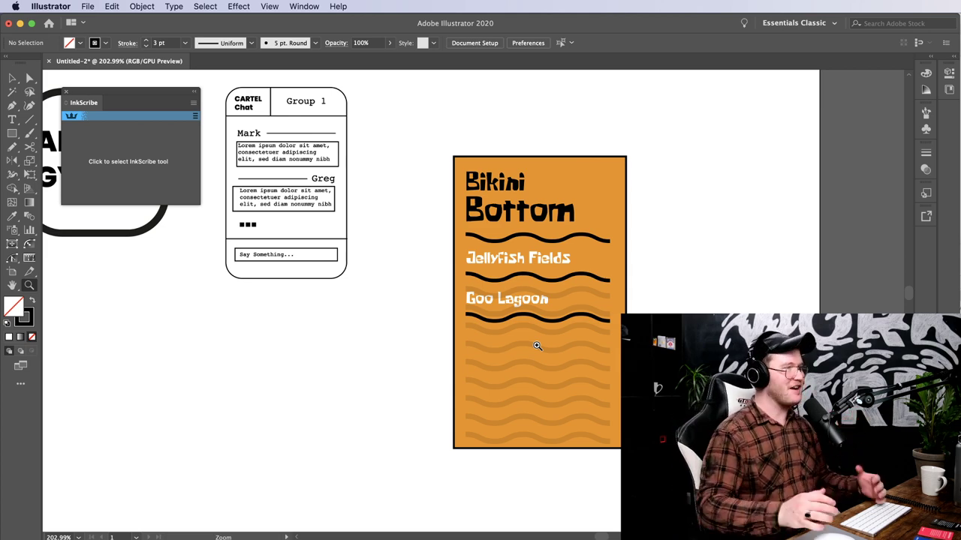
left_click_drag(533, 341, 528, 314)
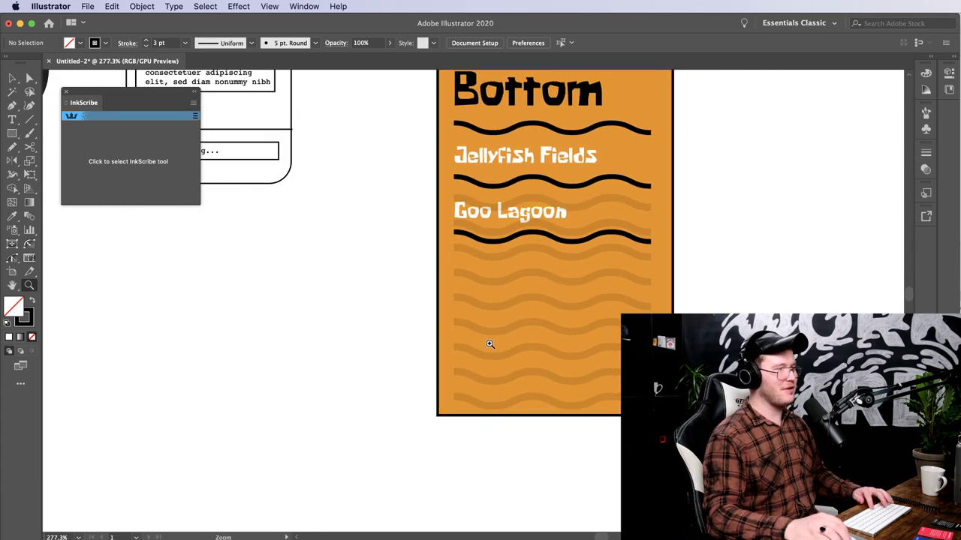
left_click_drag(485, 351, 520, 348)
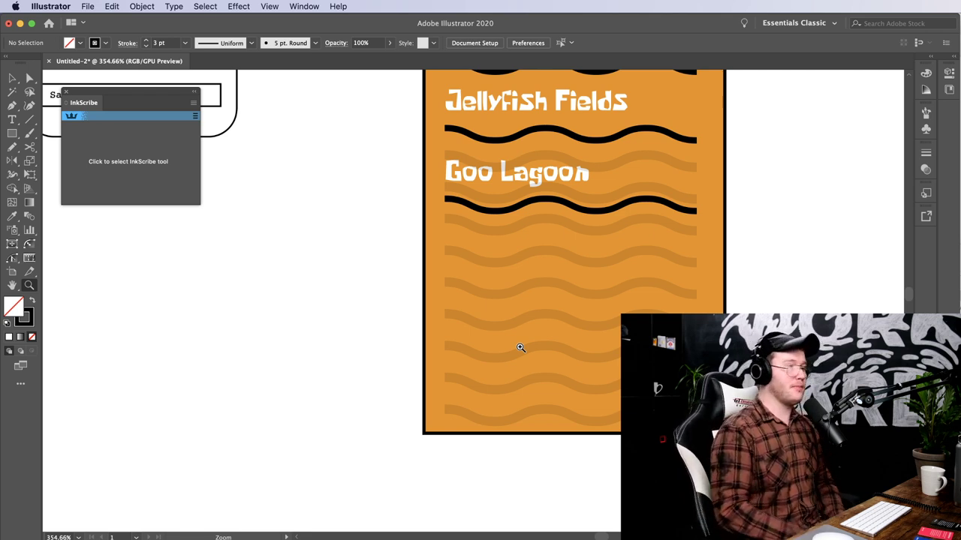
left_click_drag(568, 336, 498, 395)
key("v")
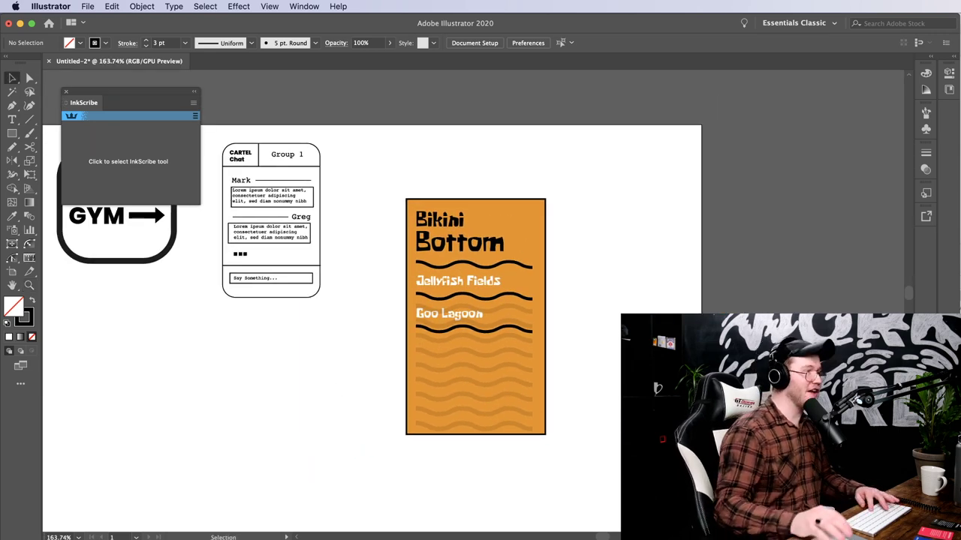
Group all of the Bikini Bottom poster's objects and move the group to the artboard's upper right area
left_click_drag(621, 440, 394, 201)
scroll(379, 172, "down", 2)
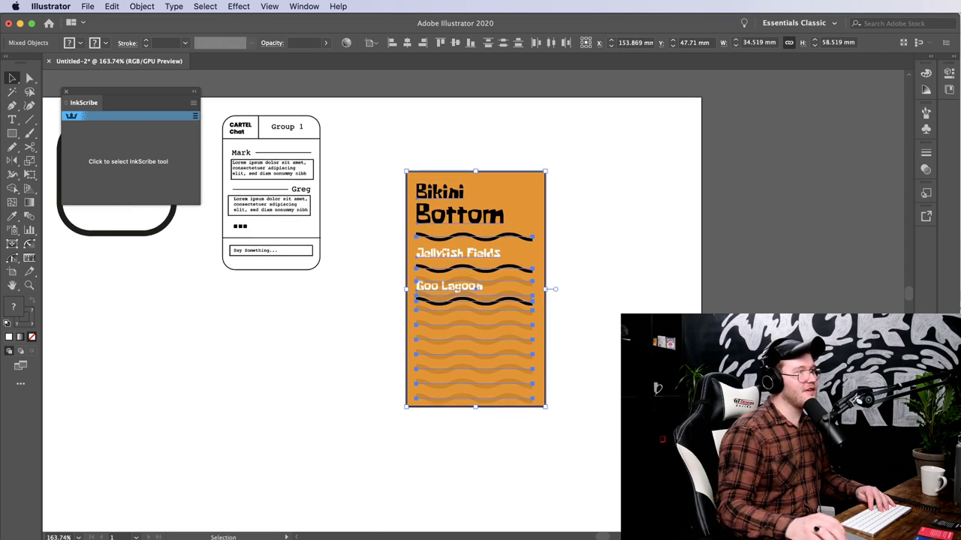
key("a")
key("v")
key("super+g")
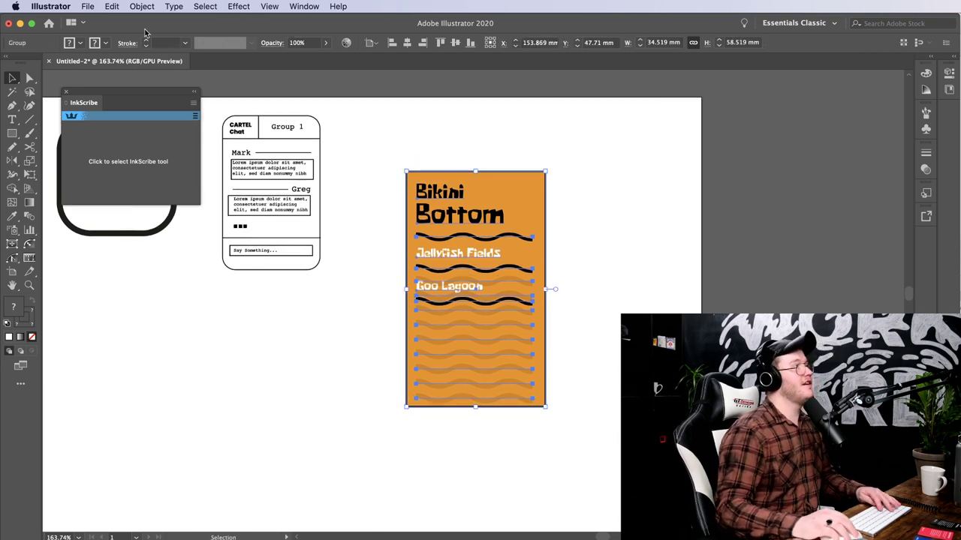
left_click_drag(505, 218, 655, 149)
left_click(735, 160)
key("space")
left_click_drag(439, 286, 606, 271)
key("z")
left_click_drag(598, 276, 530, 268)
key("space")
left_click_drag(533, 318, 549, 223)
left_click_drag(401, 296, 600, 283)
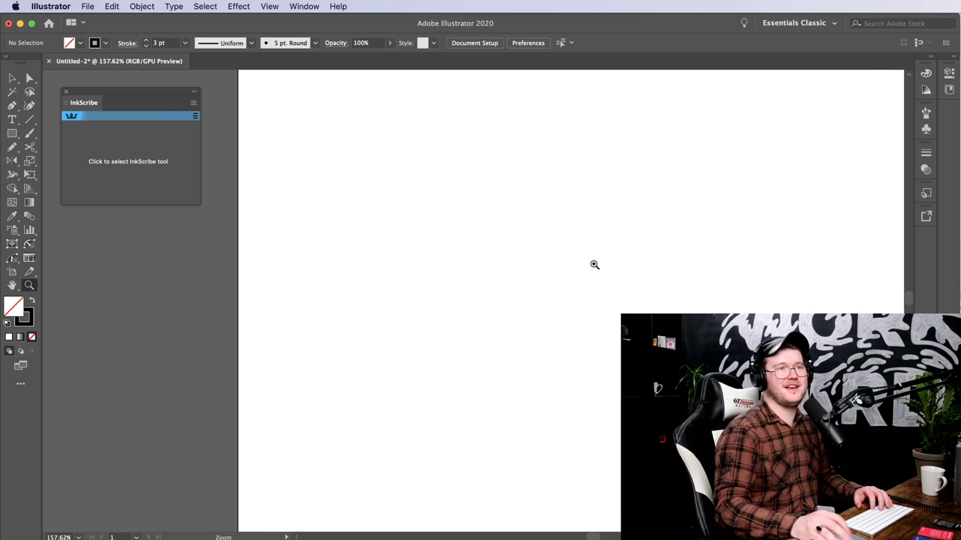
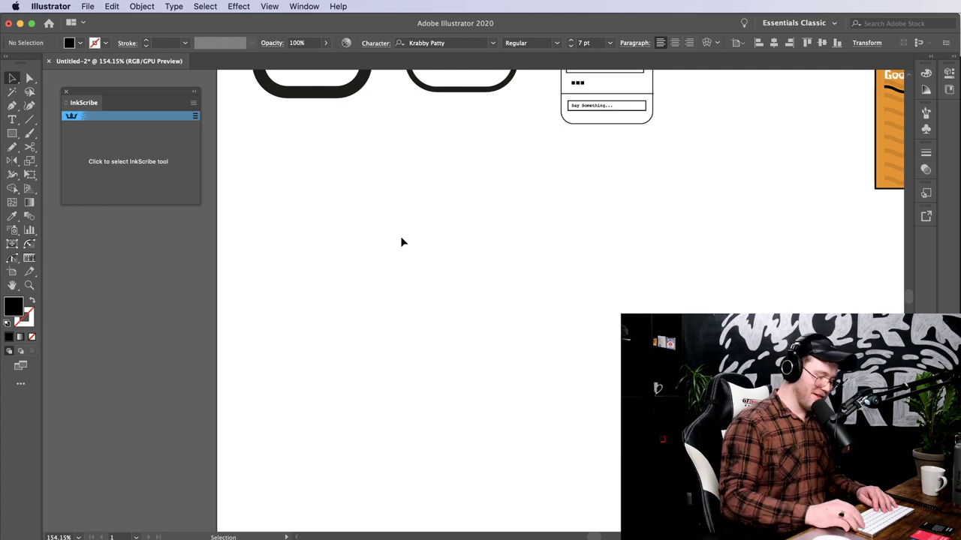
Set the font for new text to Poppins SemiBold
key("t")
left_click(518, 42)
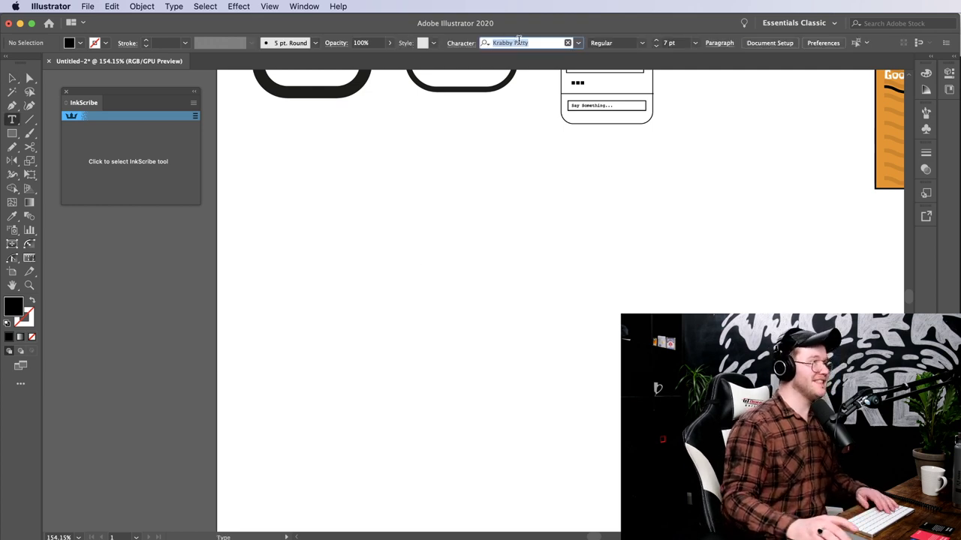
type("Bran")
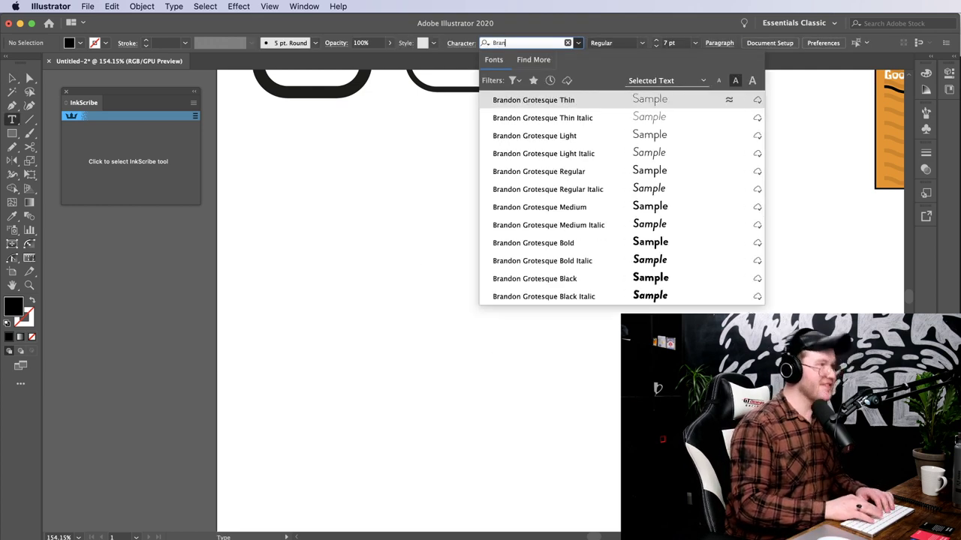
type("dPop")
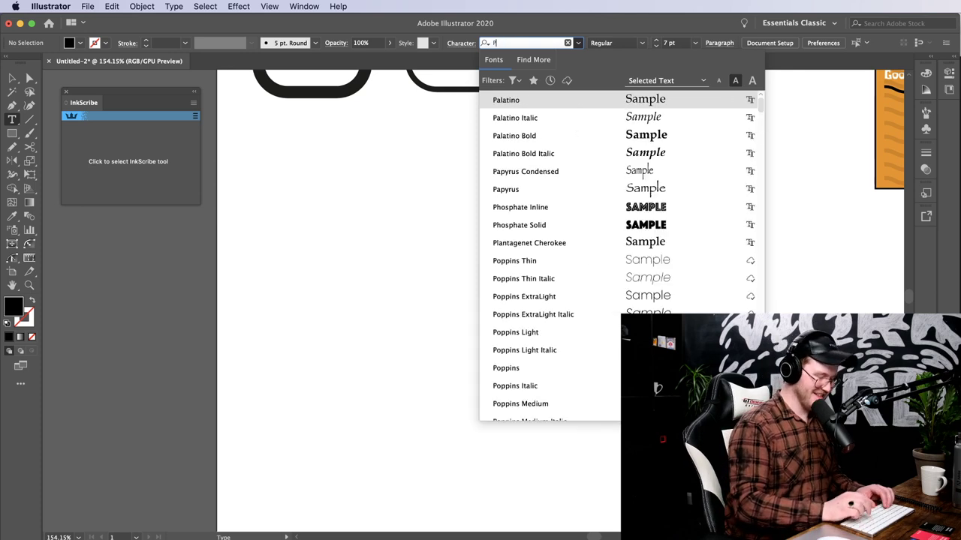
left_click(555, 278)
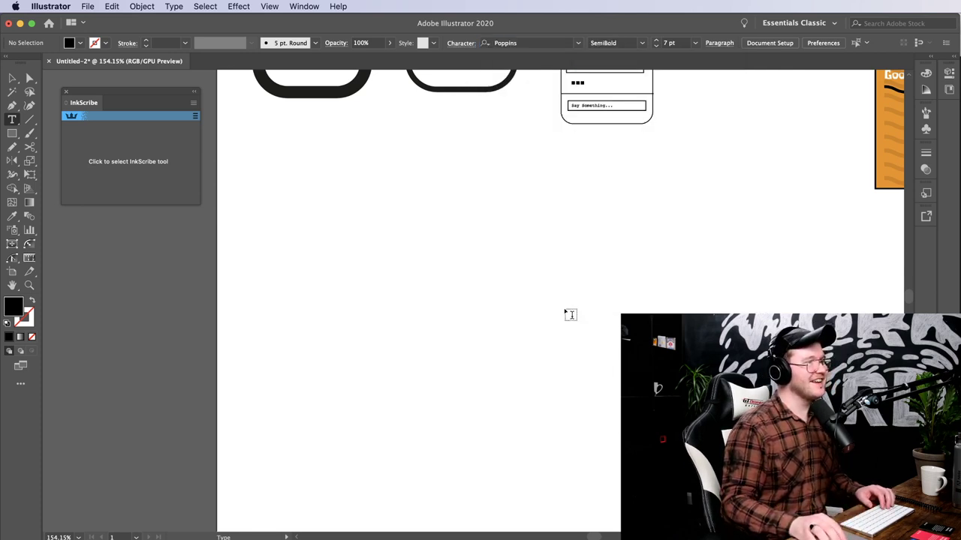
Add the text "Name" in the empty area of the artboard below the sign and chat mockups
left_click(258, 281)
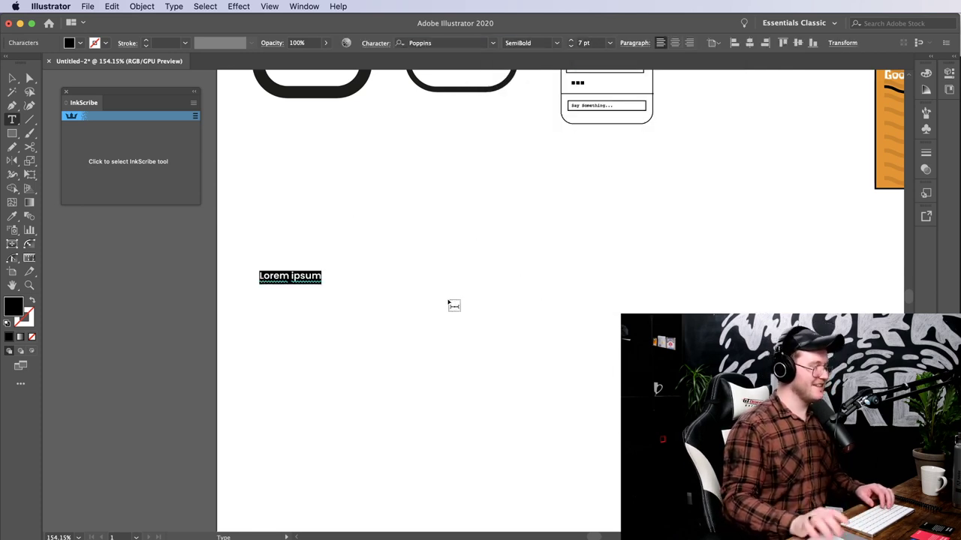
type("Name")
key("Escape")
key("super+t")
key("super+t")
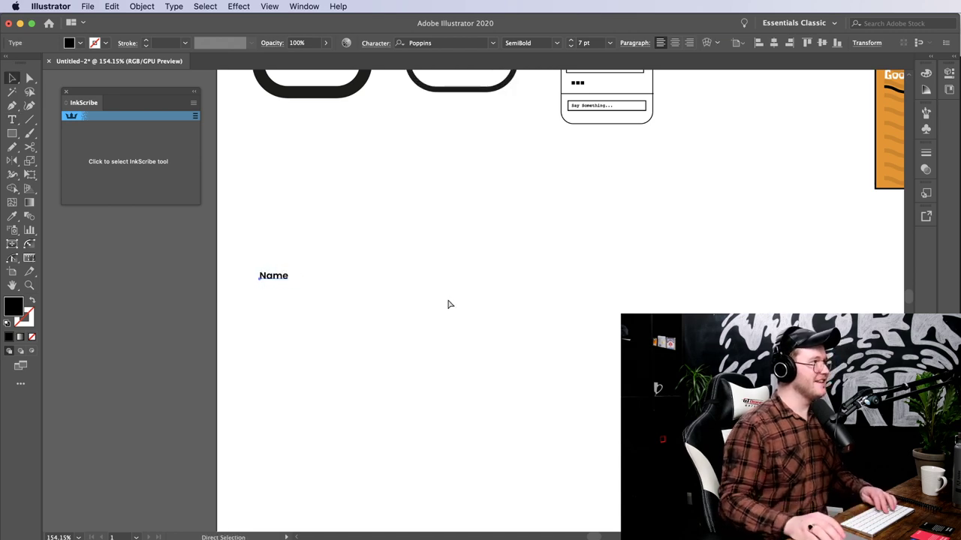
Scale the "Name" text up to about 18.45 pt
left_click_drag(291, 288, 372, 324)
left_click(429, 349)
left_click_drag(446, 348, 373, 306)
left_click_drag(373, 306, 400, 284)
left_click_drag(400, 284, 362, 270)
left_click(363, 263)
Change the case of the "Name" text to lowercase
left_click(174, 6)
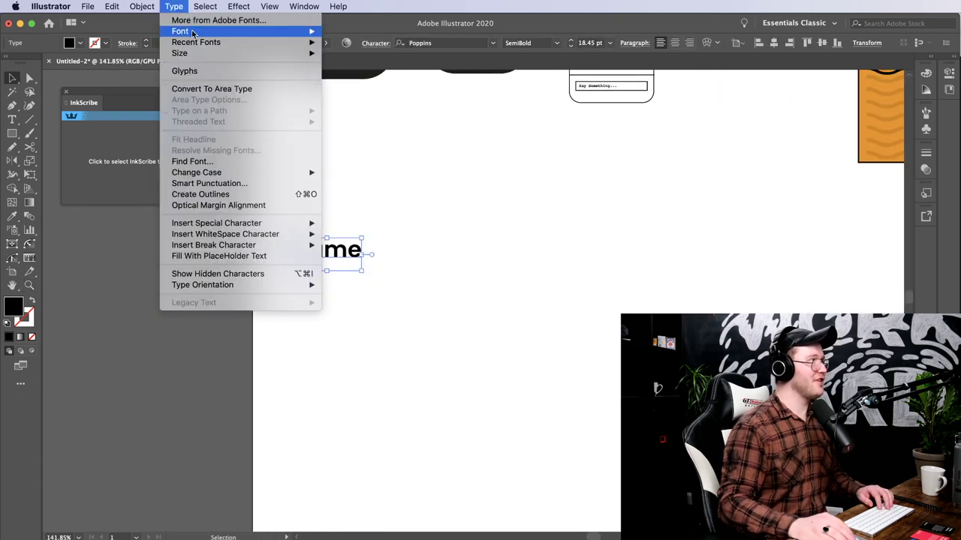
mouse_move(225, 172)
left_click(346, 183)
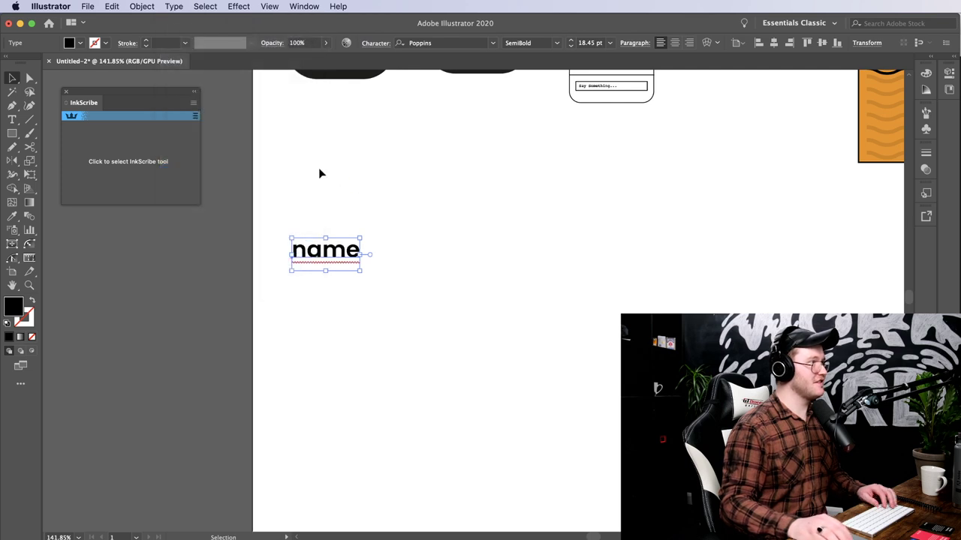
Replace the lowercase "name" text with "NAME" in capitals and set its font style to Bold
double_click(319, 250)
type("NAME")
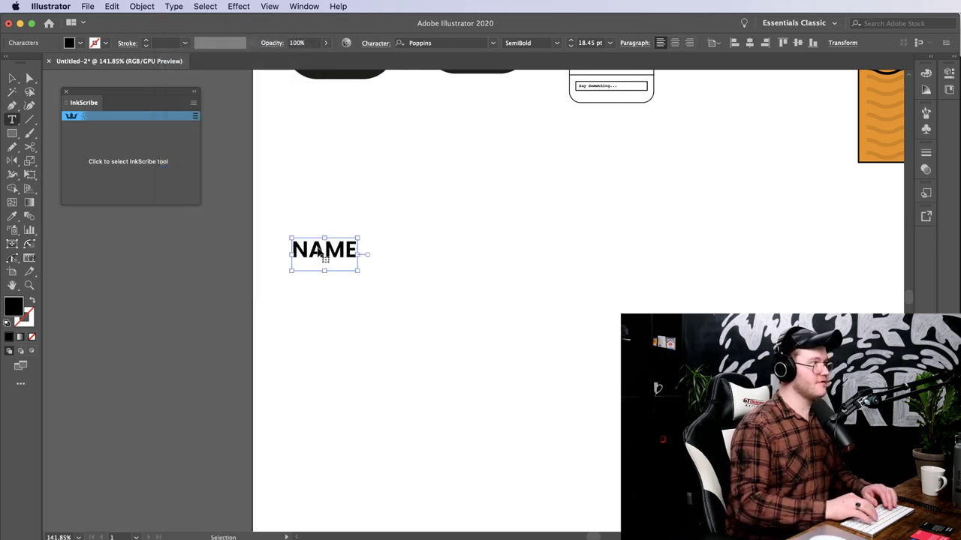
key("Escape")
left_click(556, 46)
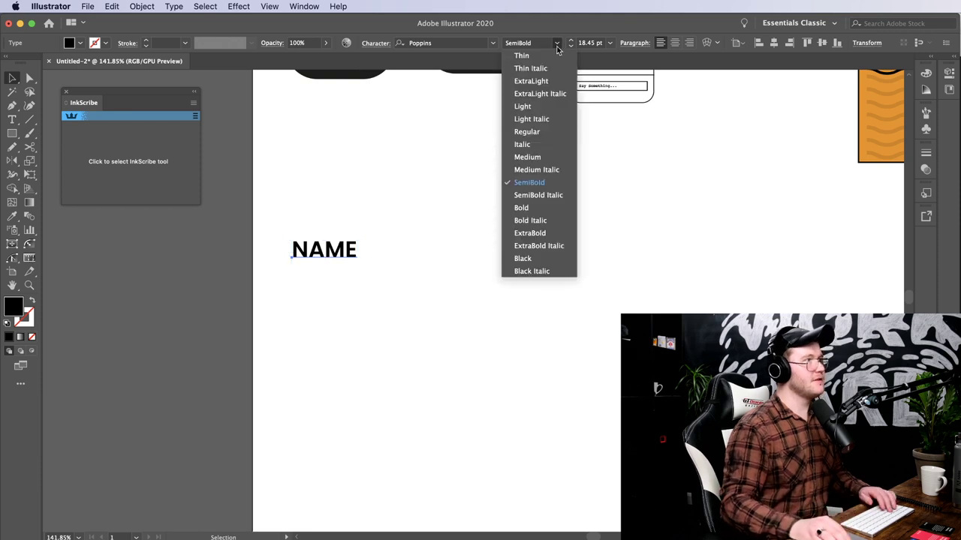
left_click(547, 205)
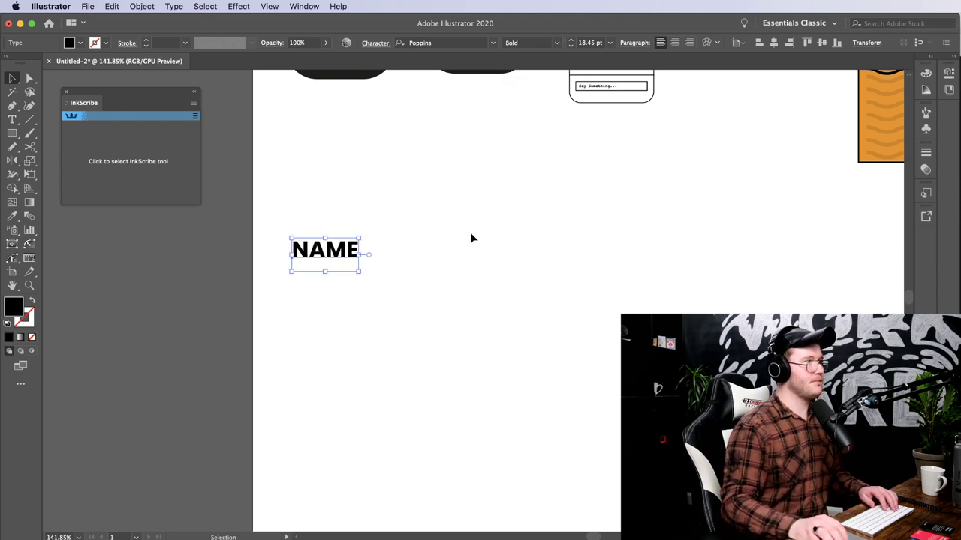
left_click(469, 248)
Draw a wide, short rectangle directly below the NAME text with a black 1 pt outline and no fill
key("u")
key("m")
left_click_drag(293, 266, 557, 299)
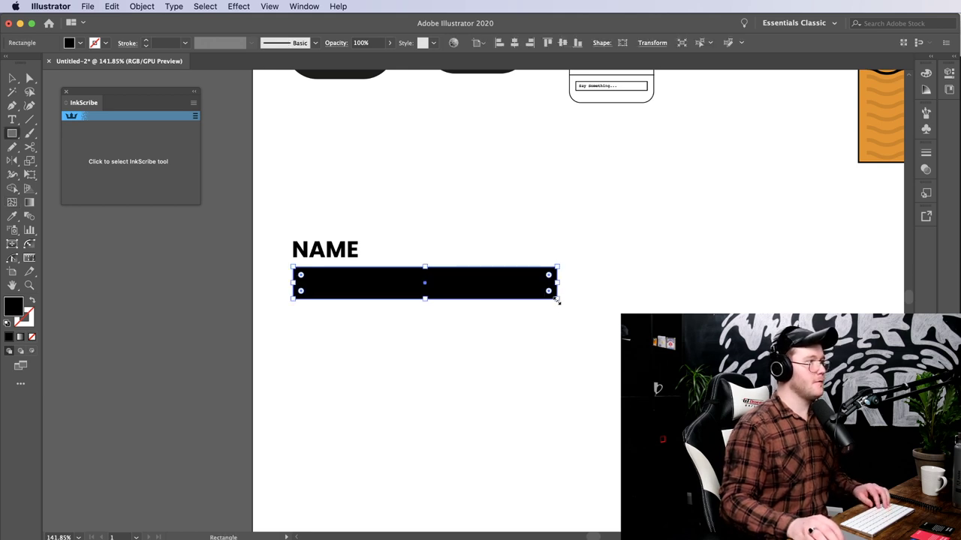
key("shift+x")
key("v")
key("super+shift+a")
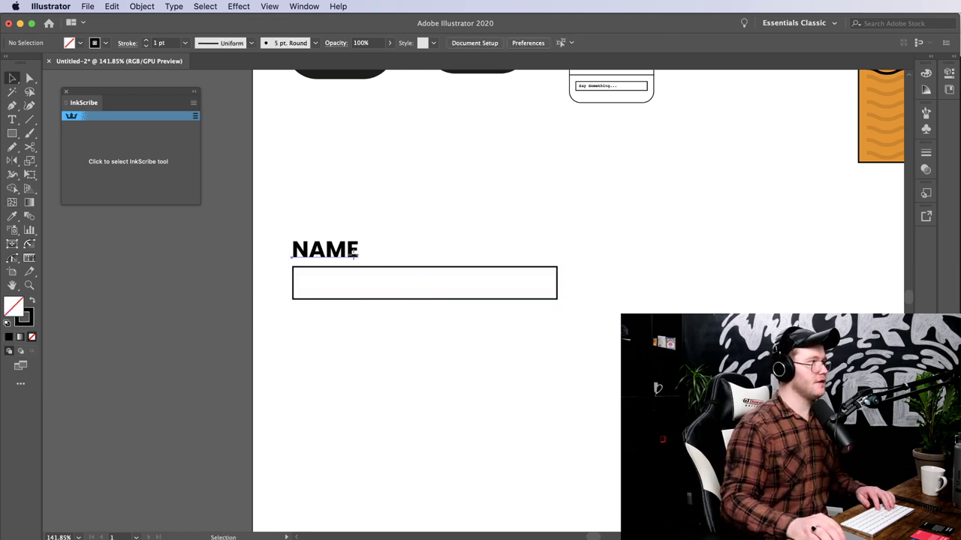
Draw a horizontal line extending to the right of the NAME text and copy the rectangle's stroke onto it
key("shift+x")
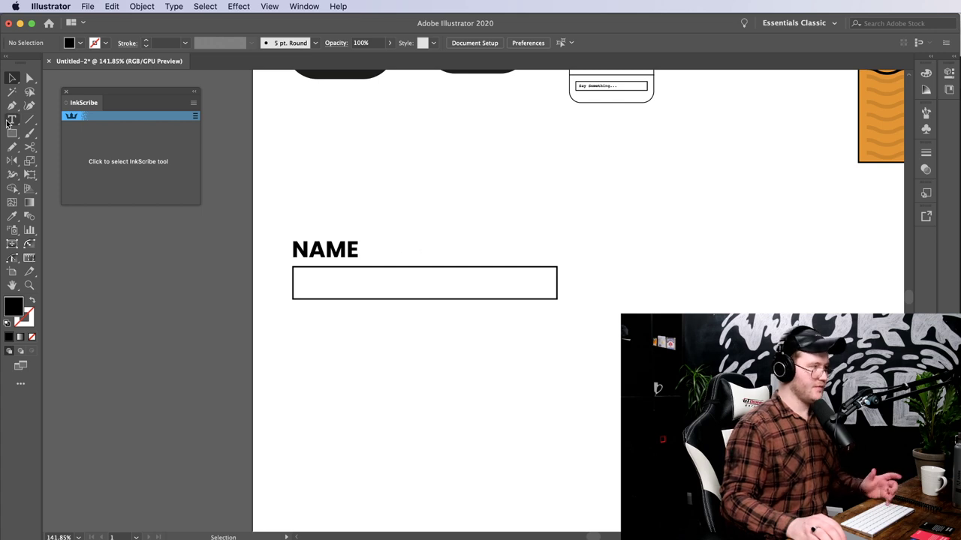
left_click(30, 120)
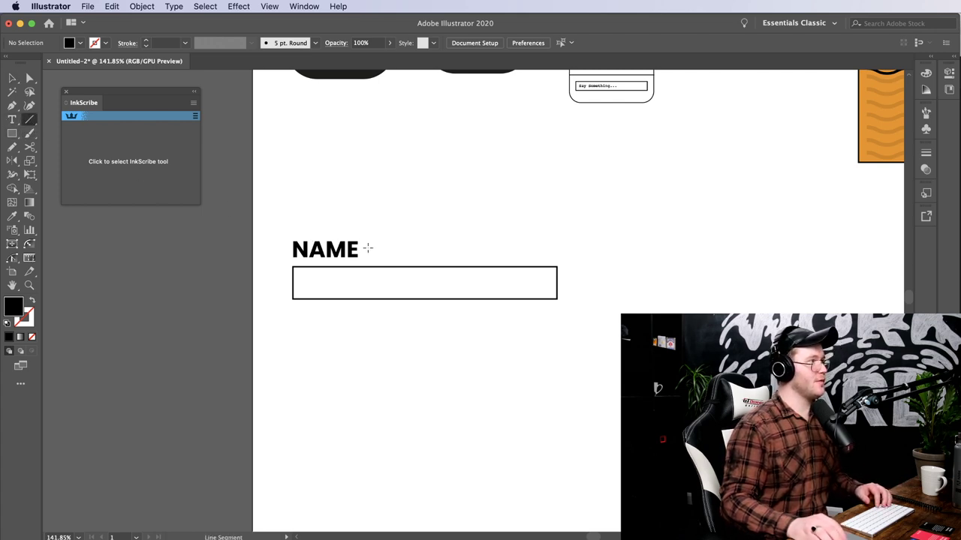
mouse_move(365, 249)
left_mouse_down()
mouse_move(561, 252)
mouse_move(543, 250)
left_mouse_up()
key("v")
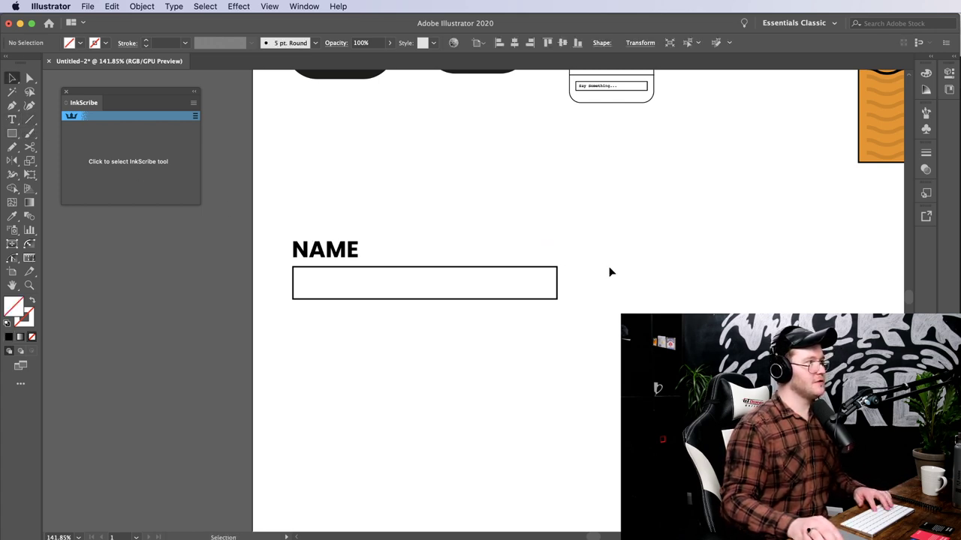
left_click(500, 249)
key("i")
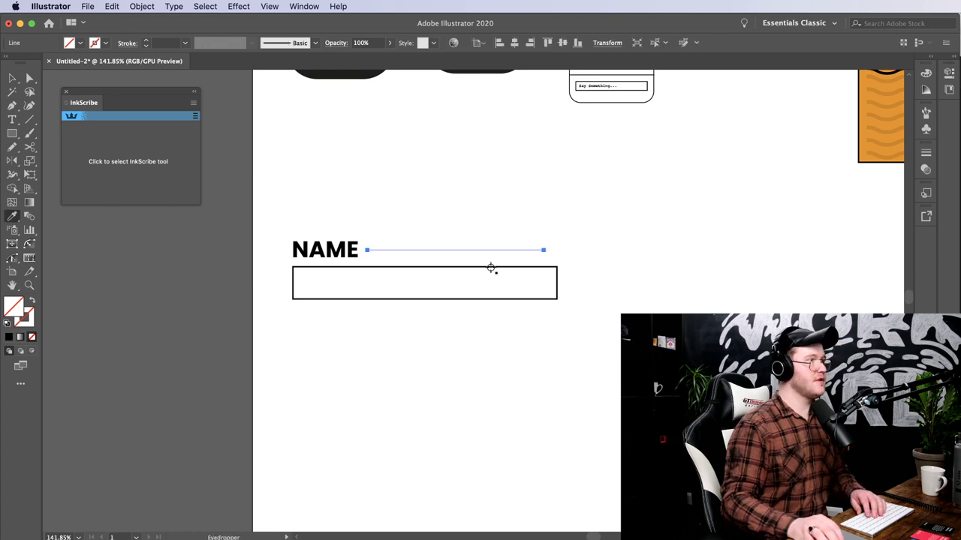
left_click(490, 268)
Set the stroke weight of the line beside NAME to 2 pt
key("b")
left_click(147, 41)
left_click(147, 42)
left_click(147, 42)
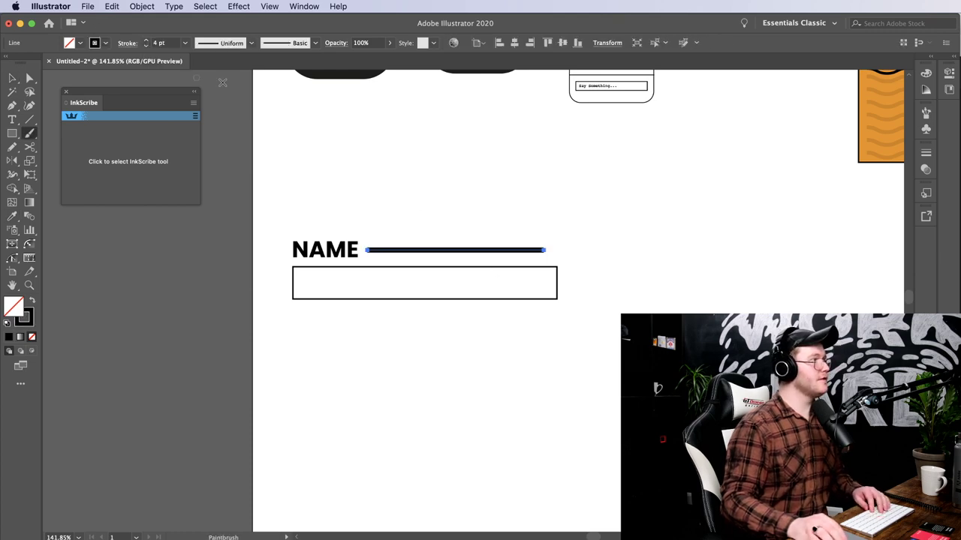
key("v")
left_click(351, 162)
key("z")
mouse_move(432, 231)
left_mouse_down()
mouse_move(247, 238)
mouse_move(425, 219)
mouse_move(453, 205)
left_mouse_up()
key("super+z")
key("super+z")
key("v")
left_click(412, 217)
key("z")
key("v")
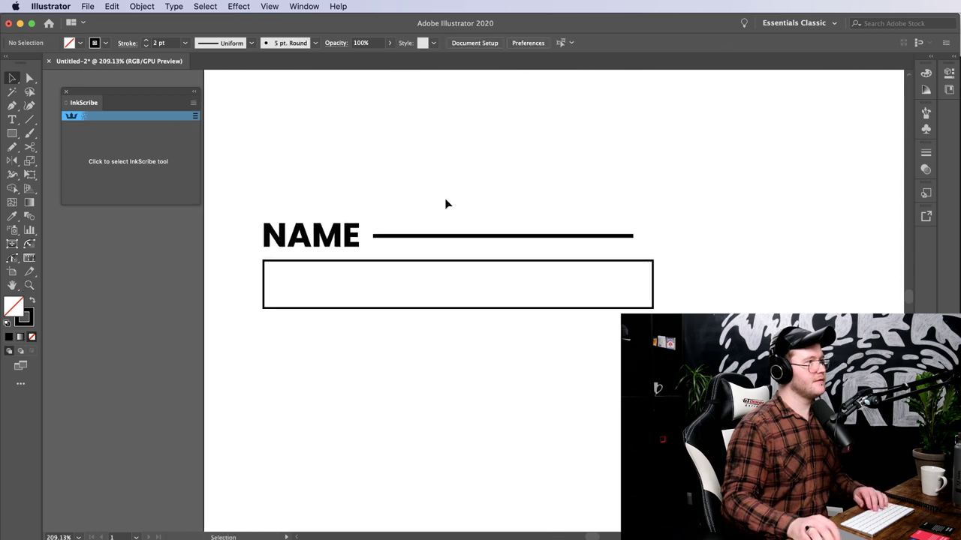
Widen the rectangle below NAME by extending its right edge well past the end of the line
left_click(398, 308)
left_click_drag(652, 285, 873, 289)
key("super+space")
left_click_drag(873, 291, 471, 305)
left_click(528, 333)
left_click(474, 355)
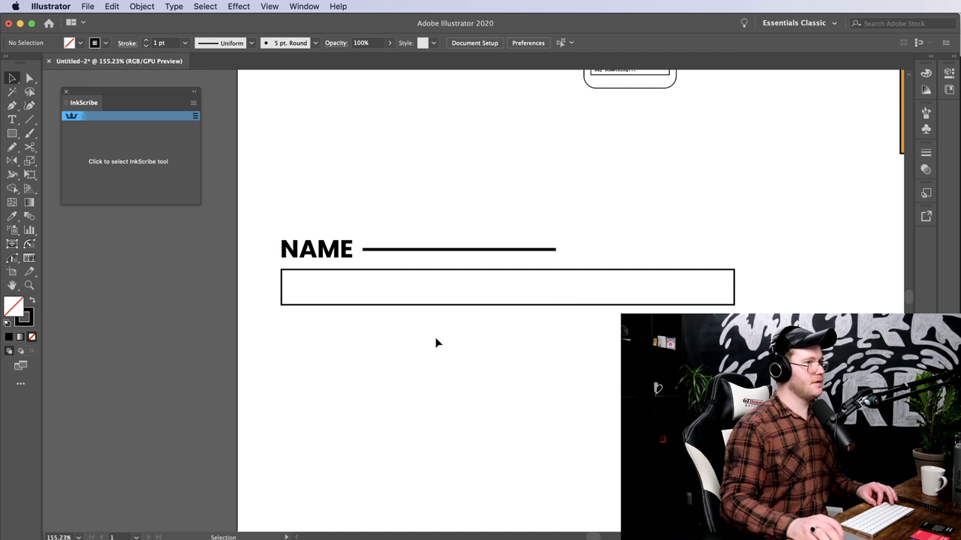
Duplicate the NAME text, line and rectangle directly below the originals and change the copied text to "EMAIL"
left_click_drag(433, 338, 291, 197)
left_click_drag(347, 255, 345, 342)
double_click(335, 336)
double_click(334, 336)
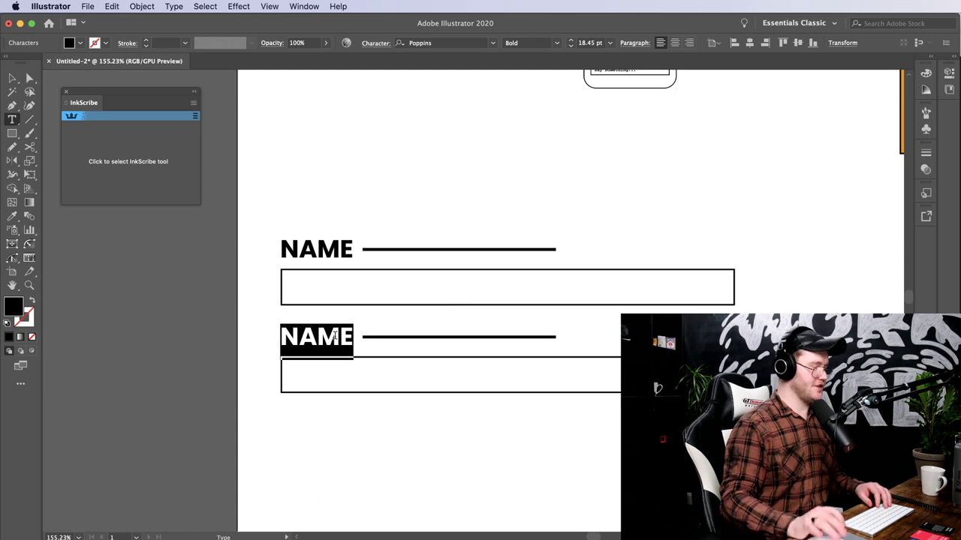
type("EMAIL")
key("Escape")
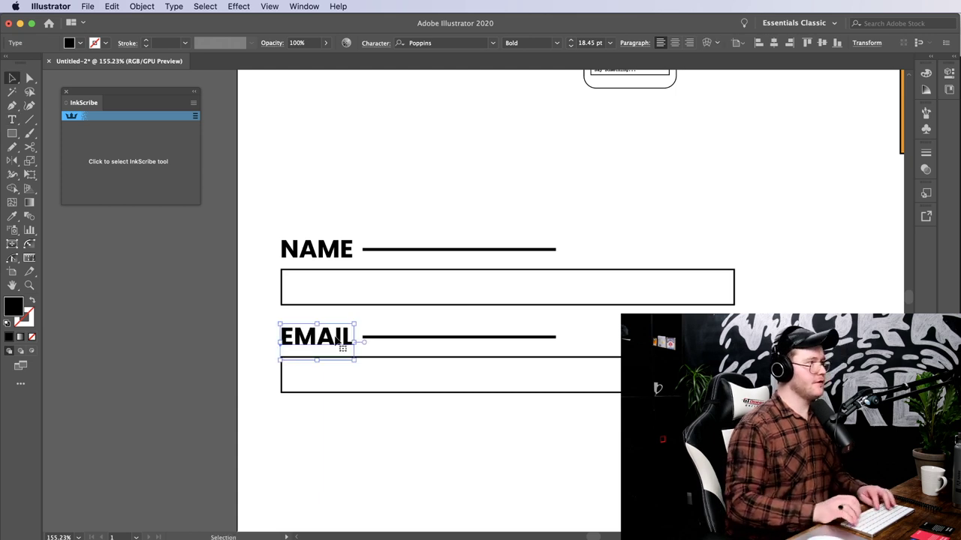
scroll(361, 398, "up", 1)
left_click(376, 446)
scroll(450, 375, "down", 3)
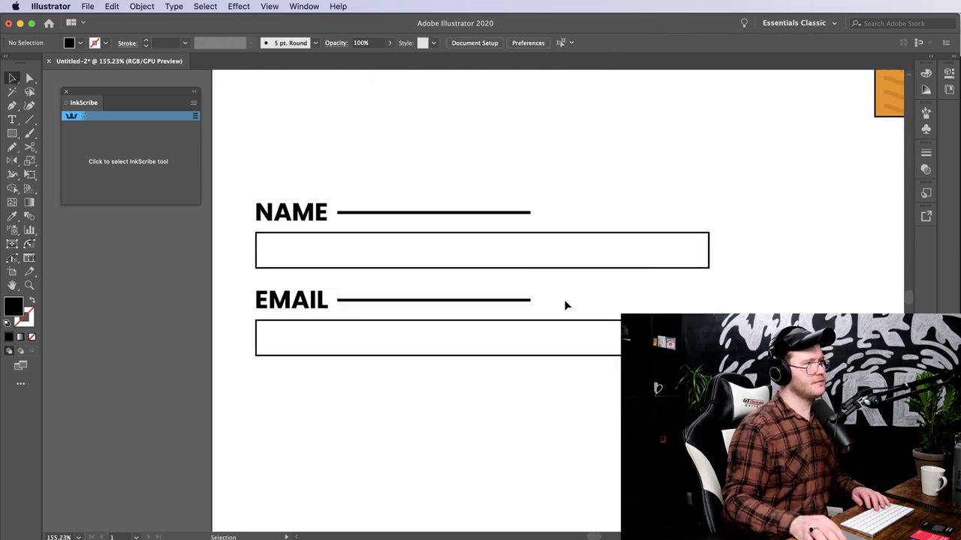
Delete the horizontal lines beside the EMAIL and NAME texts
left_click(508, 301)
key("Delete")
left_click(489, 214)
key("Delete")
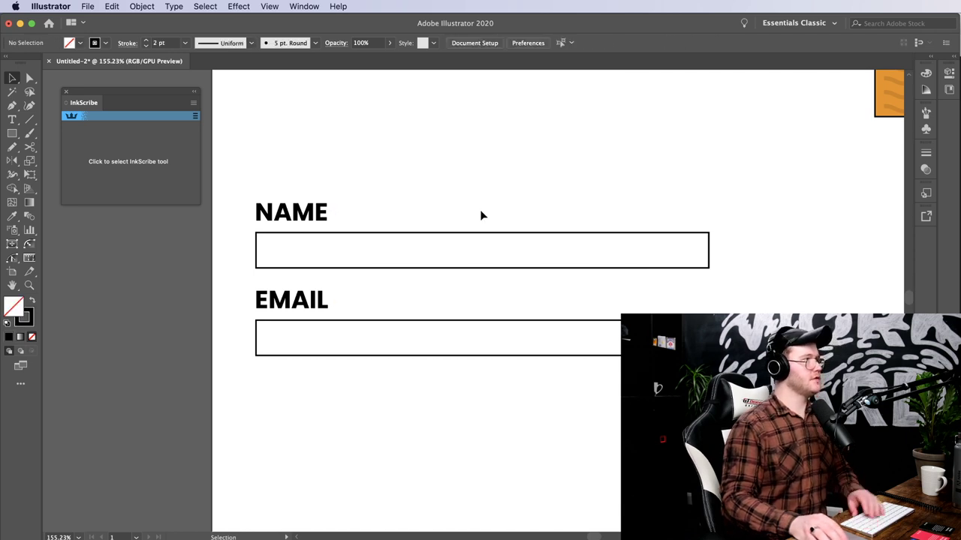
Make both field rectangles slightly taller and shift the EMAIL text and its rectangle down a little
left_click(482, 355)
left_click_drag(482, 355, 483, 364)
left_click(477, 268)
left_click_drag(481, 269, 482, 274)
left_click_drag(397, 289, 279, 340)
mouse_move(298, 301)
left_mouse_down()
mouse_move(299, 311)
mouse_move(73, 315)
mouse_move(284, 297)
left_mouse_up()
Narrow the NAME and EMAIL rectangles together by pulling in their right edges
key("z")
key("v")
left_click_drag(477, 211, 553, 334)
left_click_drag(623, 306, 523, 305)
left_click_drag(590, 298, 570, 255)
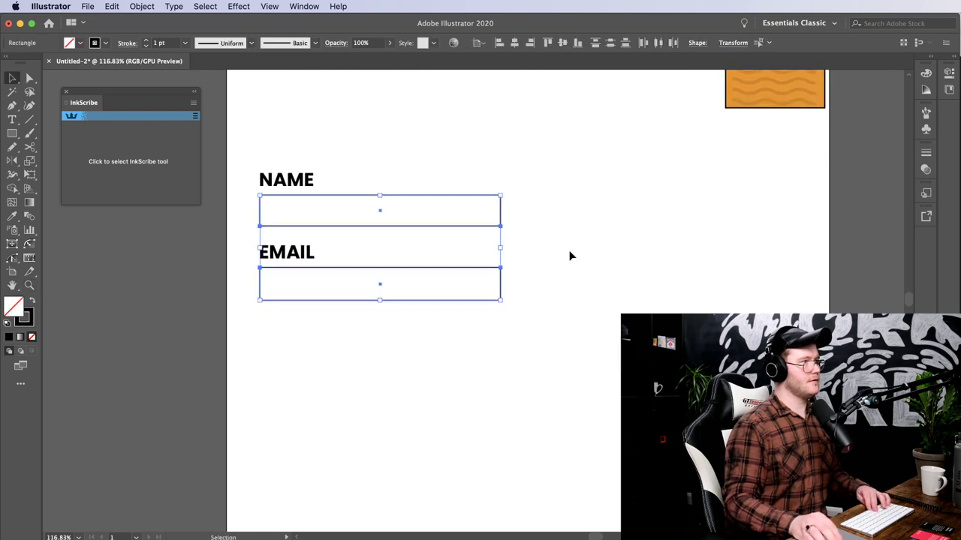
left_click(570, 256)
Add the text "Contact Form" below the EMAIL rectangle and scale it up to about 14.82 pt
key("z")
left_click(286, 339)
key("t")
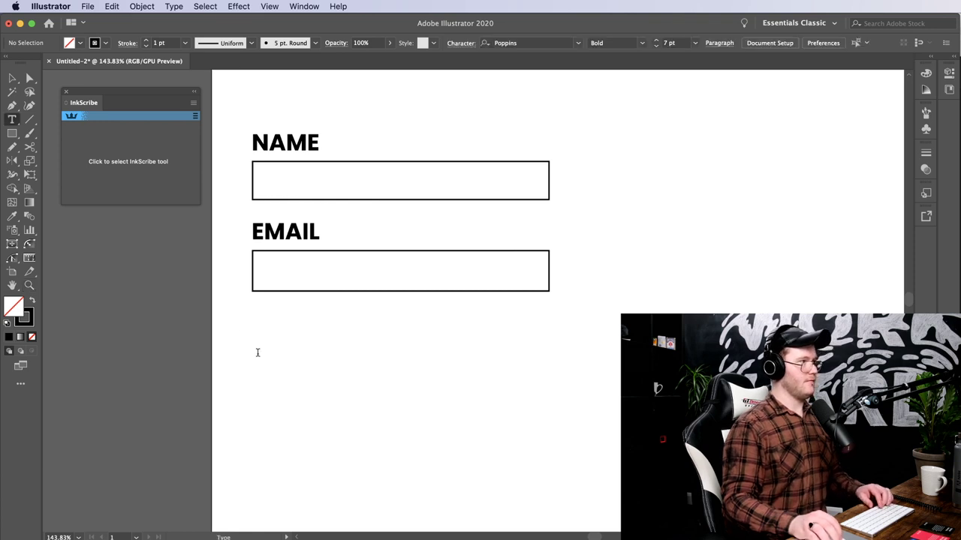
left_click(262, 352)
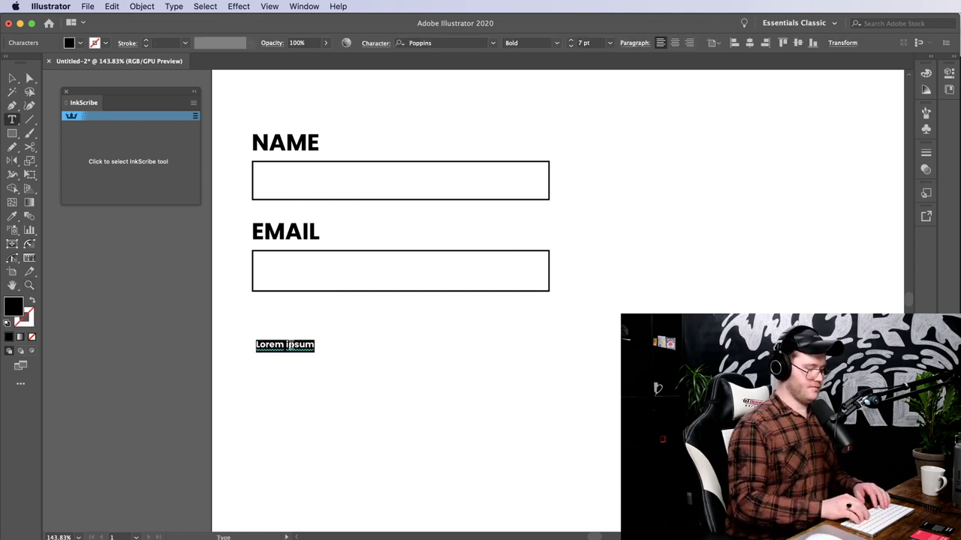
key("BackSpace")
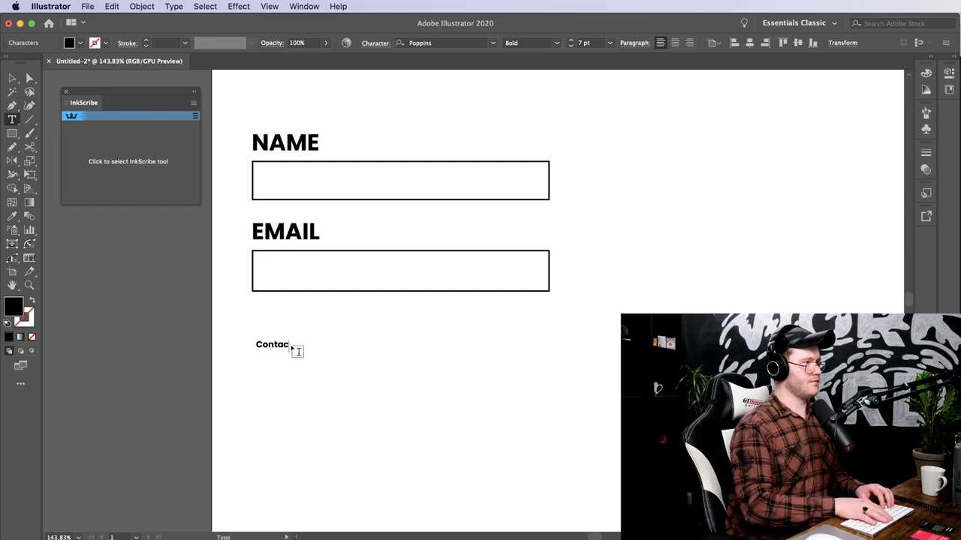
type("Contact Form")
key("Escape")
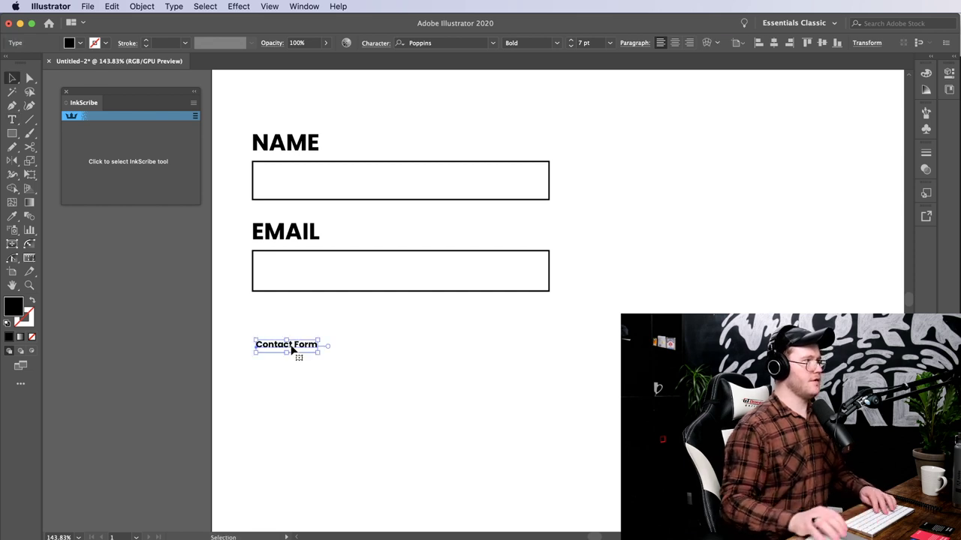
left_click_drag(314, 354, 324, 333)
left_click(354, 399)
Draw a large rectangle below the "Contact Form" text, wider and taller than the NAME and EMAIL fields
key("z")
left_click_drag(359, 403, 327, 401)
key("space")
left_click_drag(327, 401, 655, 370)
key("m")
scroll(450, 300, "up", 3)
scroll(450, 300, "left", 1)
key("c")
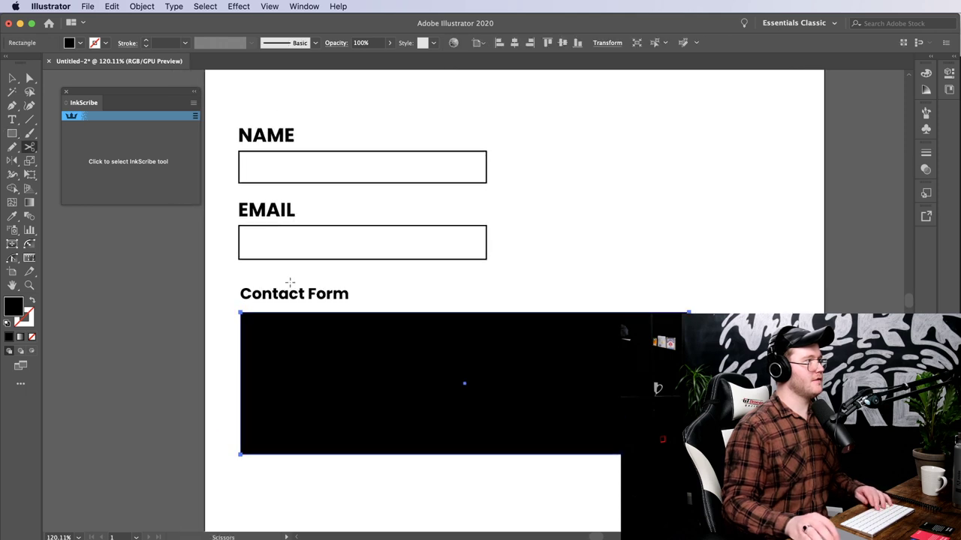
Copy the EMAIL text's formatting onto the "Contact Form" text with the Eyedropper
key("v")
left_click(294, 294)
key("i")
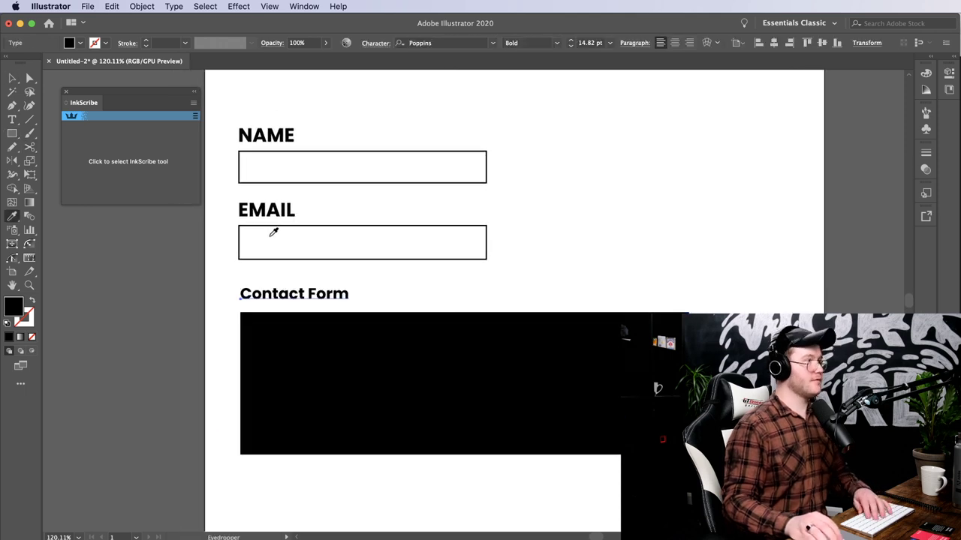
left_click(278, 210)
key("v")
left_click(426, 307)
scroll(423, 274, "down", 2)
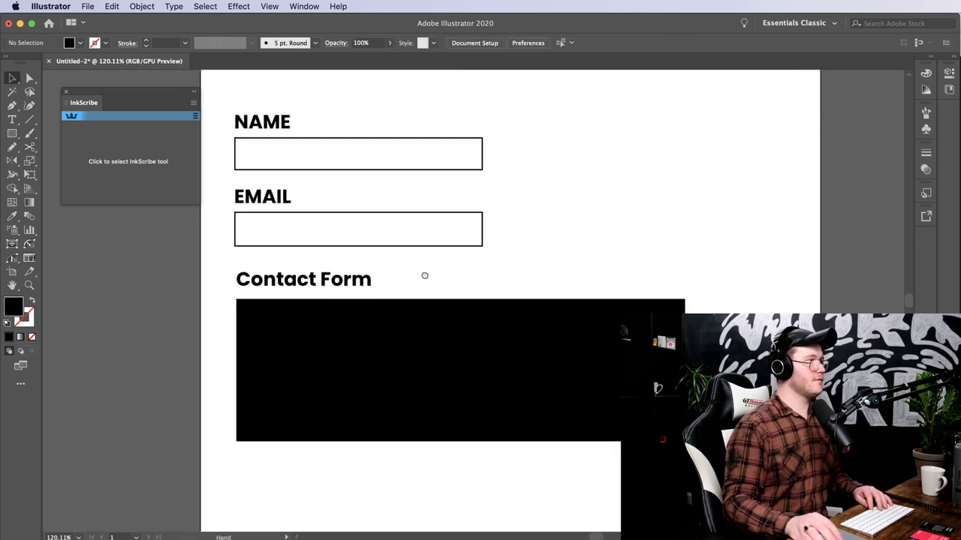
Copy the EMAIL rectangle's unfilled, outlined appearance onto the large black rectangle with the Eyedropper
left_click(357, 316)
key("i")
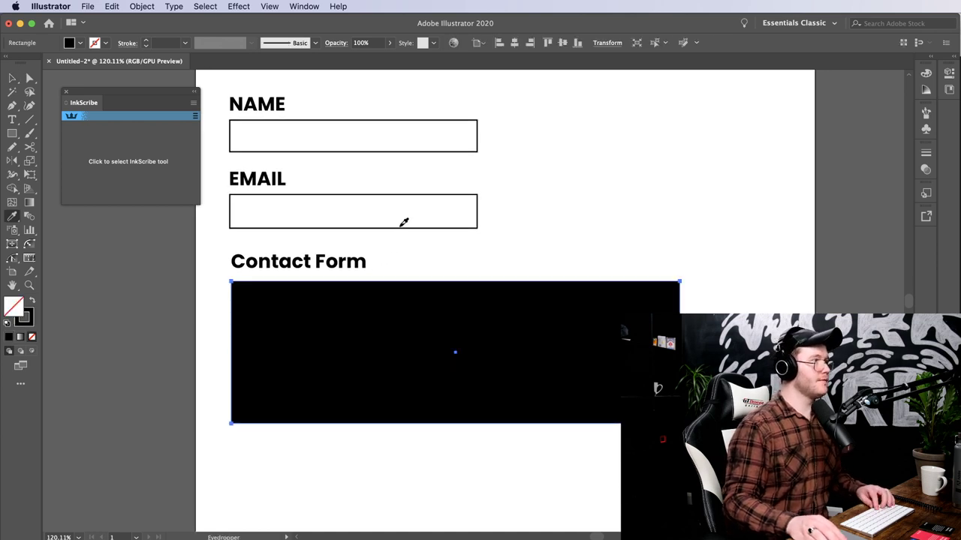
left_click(401, 225)
key("v")
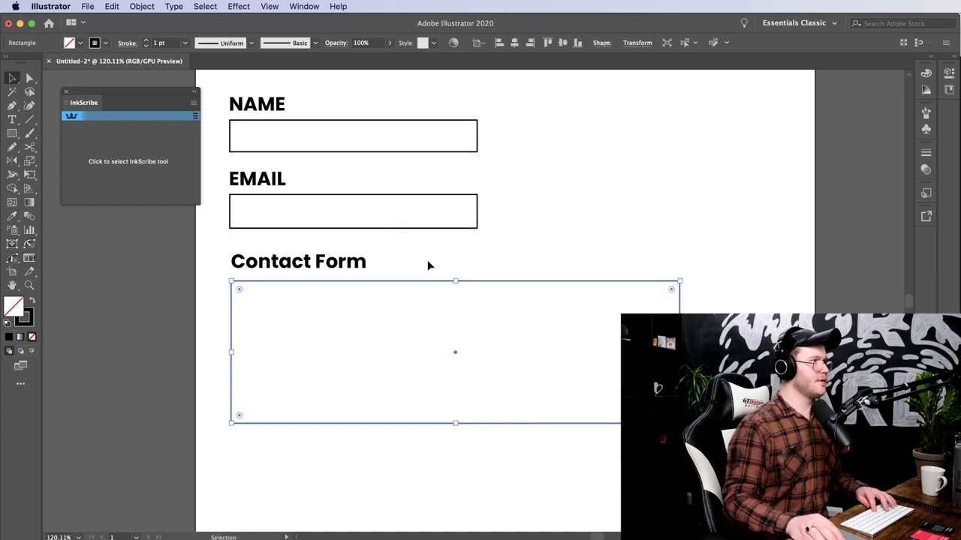
left_click(427, 263)
Add the text "Write Your Message Here..." below the large rectangle and set its font style to ExtraLight Italic
scroll(406, 308, "down", 2)
scroll(406, 307, "right", 1)
left_click(424, 389)
left_click(391, 454)
key("t")
left_click(368, 447)
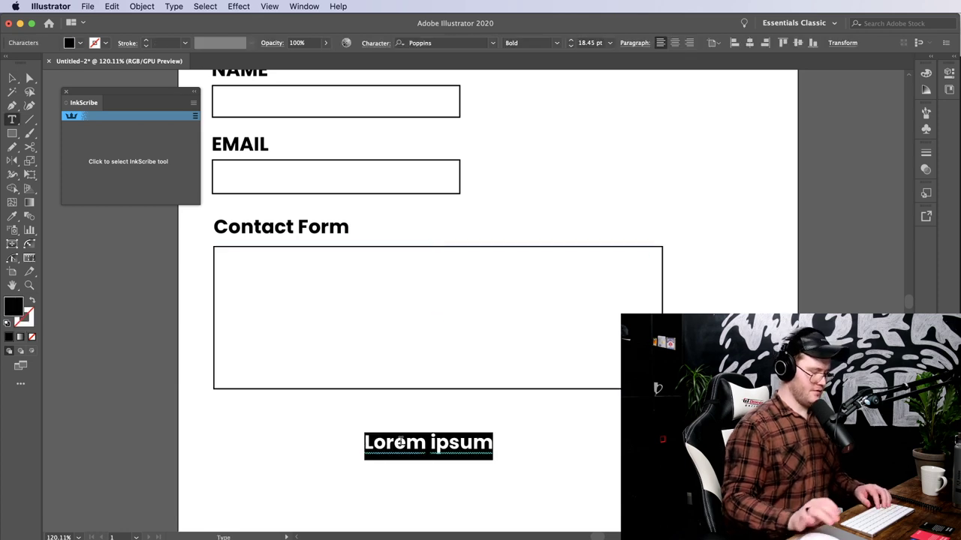
type("Write Y")
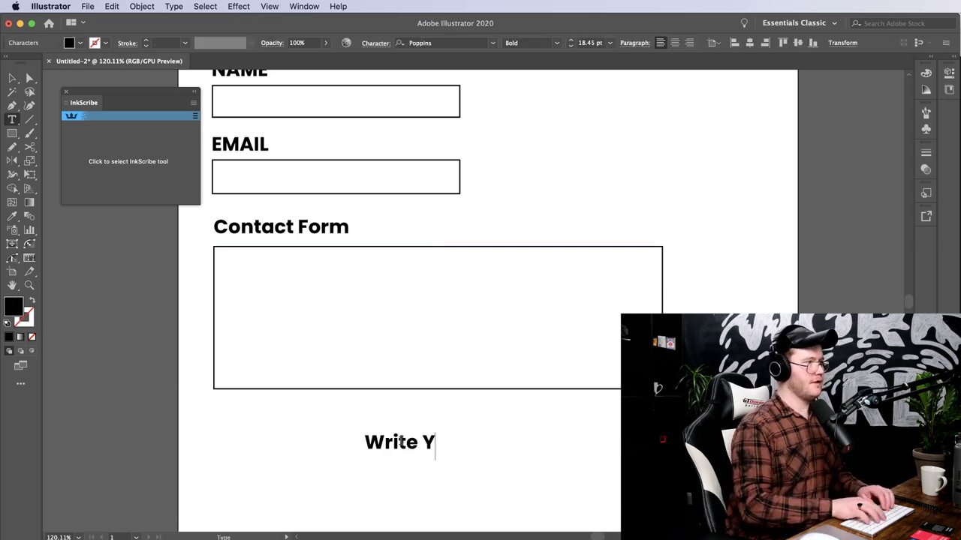
type("our Message Here..")
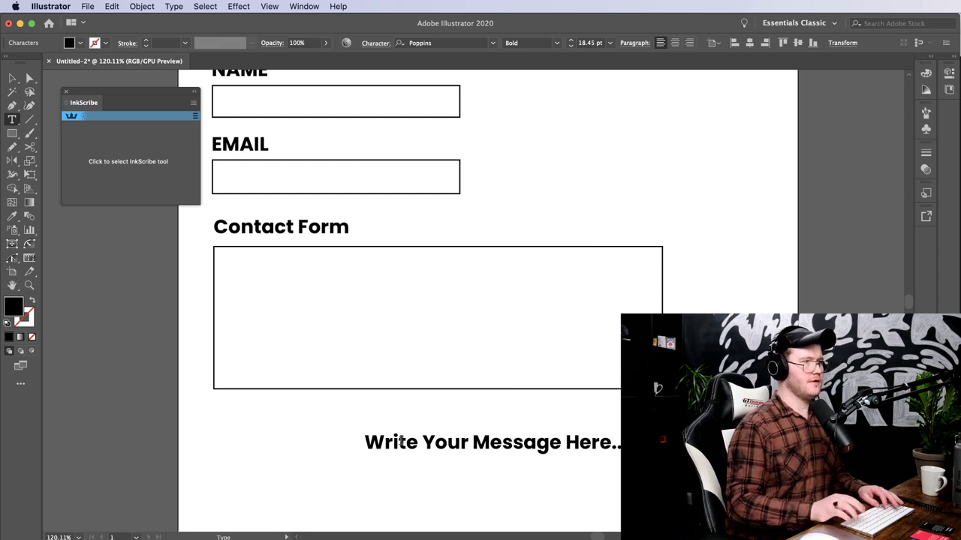
key("Escape")
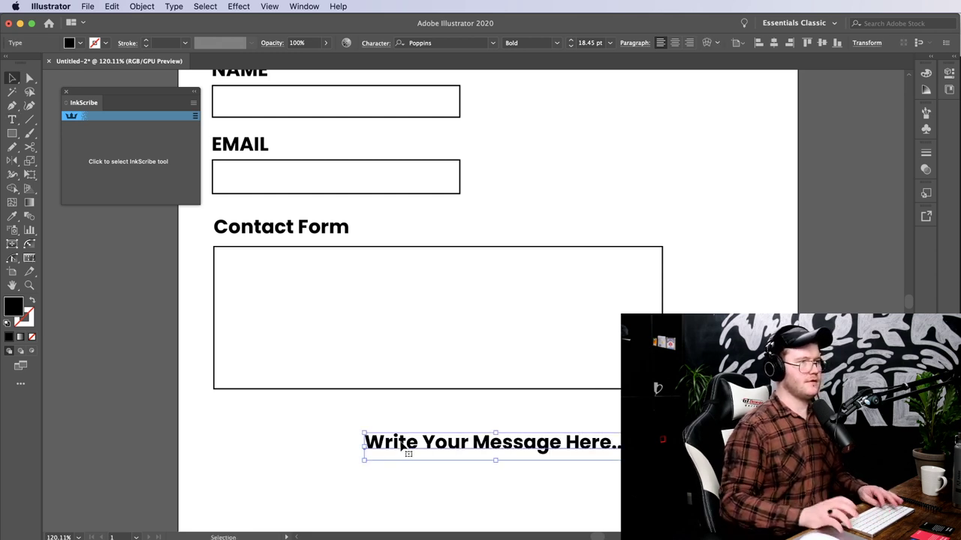
left_click(556, 42)
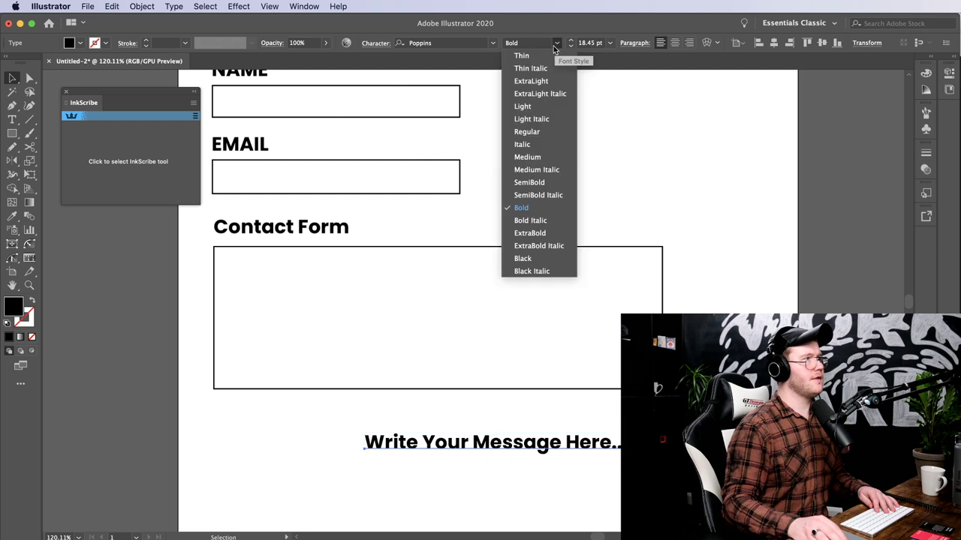
key("Return")
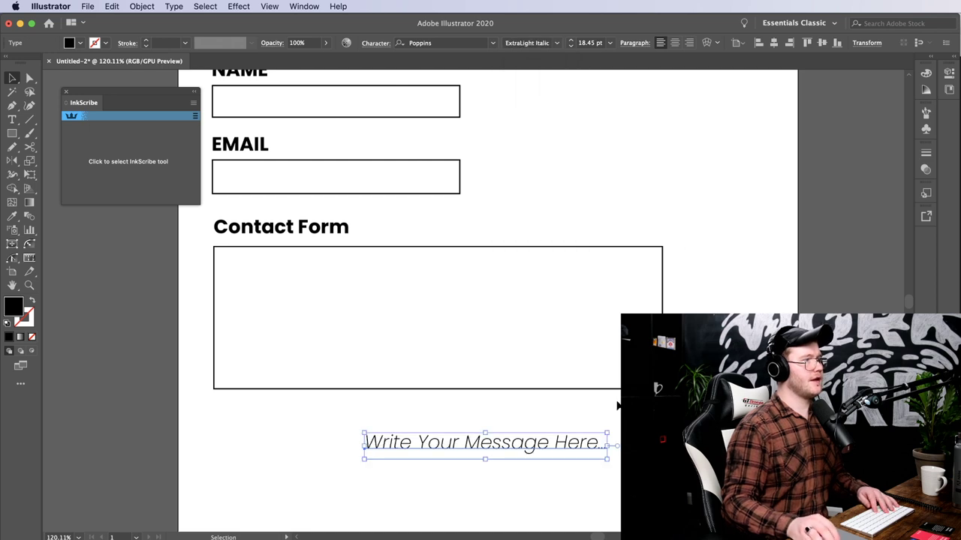
Scale down the "Write Your Message Here..." text and place it inside the upper-left corner of the large rectangle
left_click_drag(607, 459, 367, 281)
left_click(575, 448)
left_click(405, 304)
left_click_drag(409, 308, 461, 334)
left_click_drag(462, 334, 368, 324)
Draw a frame rectangle around the whole contact form with a black outline and no fill
key("m")
mouse_move(328, 178)
left_mouse_down()
mouse_move(600, 412)
mouse_move(687, 408)
left_mouse_up()
key("shift+x")
left_click(583, 455, "super")
key("z")
left_click_drag(533, 370, 602, 421)
left_click_drag(567, 322, 593, 360)
left_click_drag(593, 360, 517, 405)
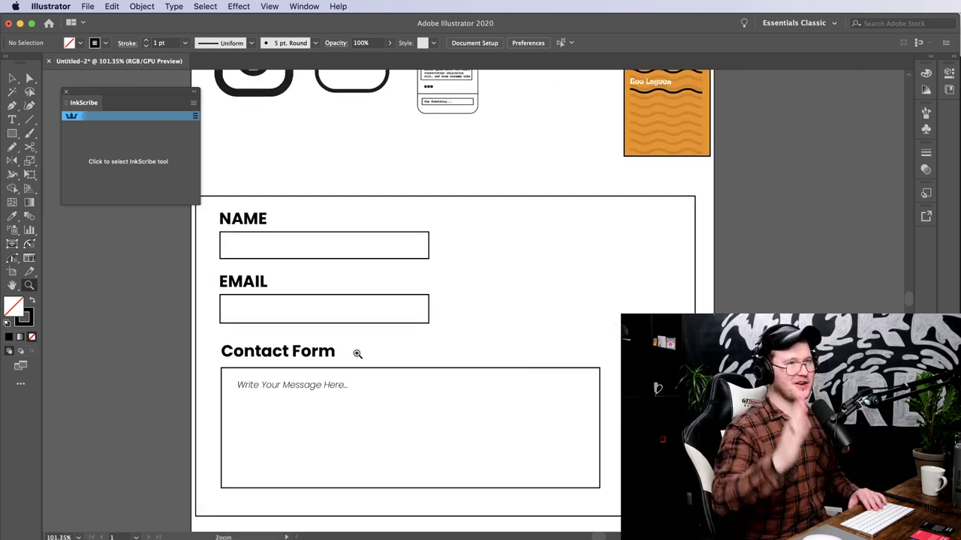
left_click_drag(383, 349, 342, 338)
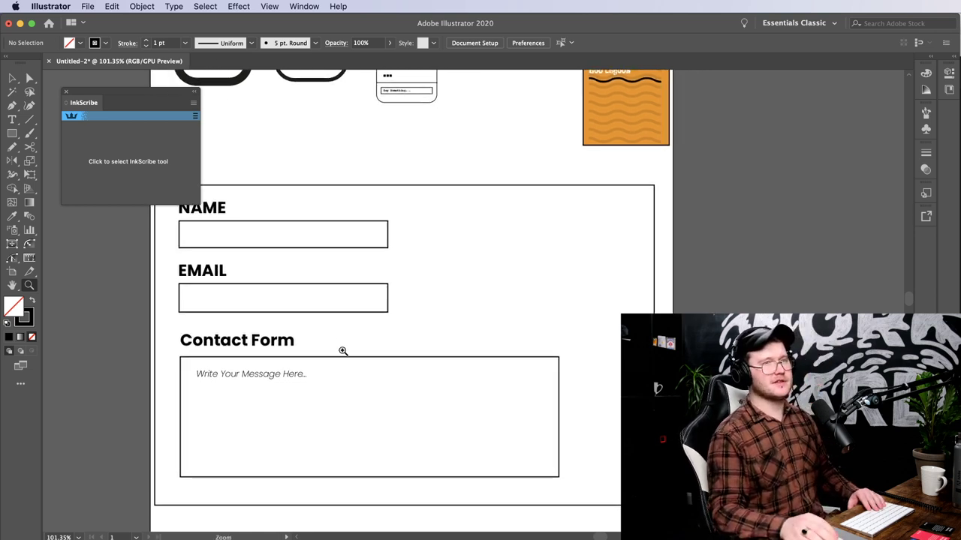
left_click_drag(343, 352, 336, 358)
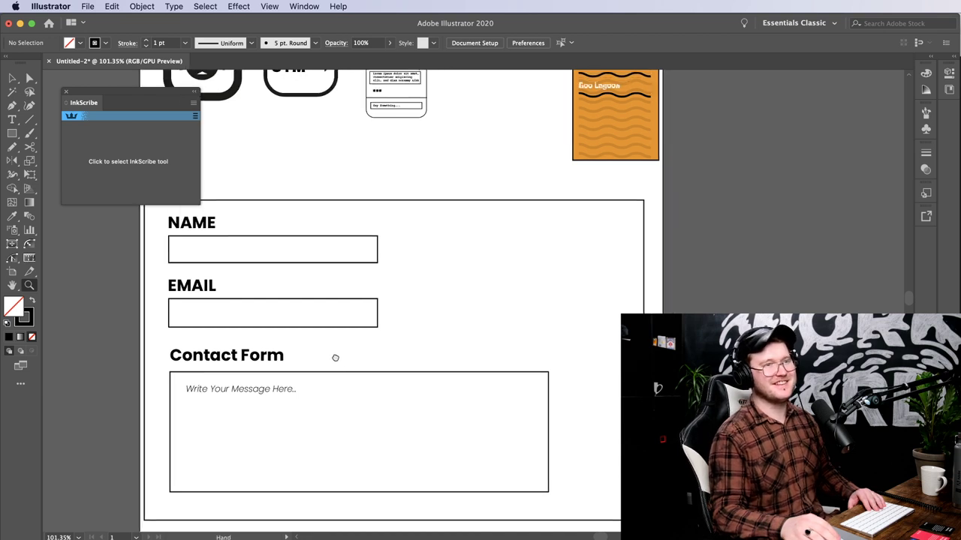
Delete the thick rounded frame surrounding the cat face icon while keeping the cat itself
scroll(368, 211, "up", 2)
scroll(367, 211, "left", 2)
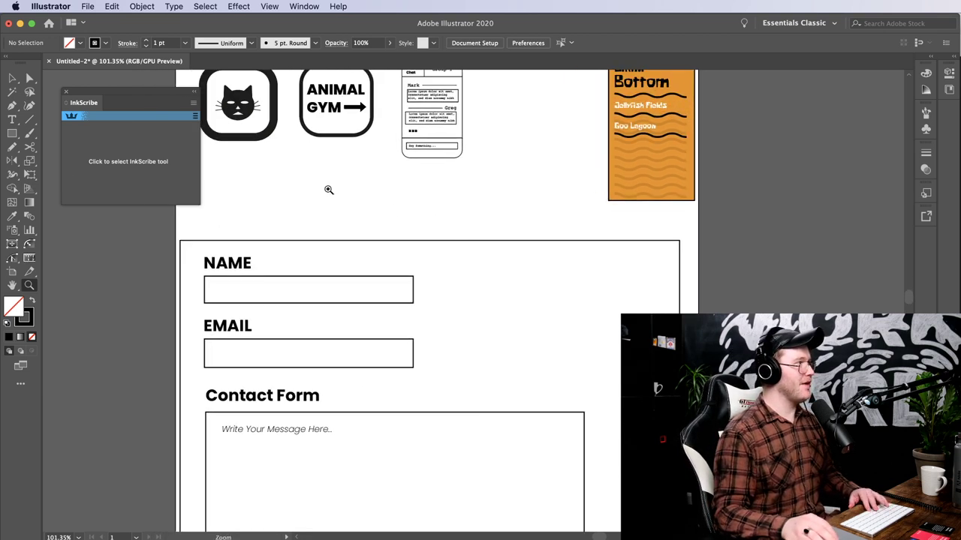
key("v")
left_click(236, 103)
scroll(250, 107, "up", 5)
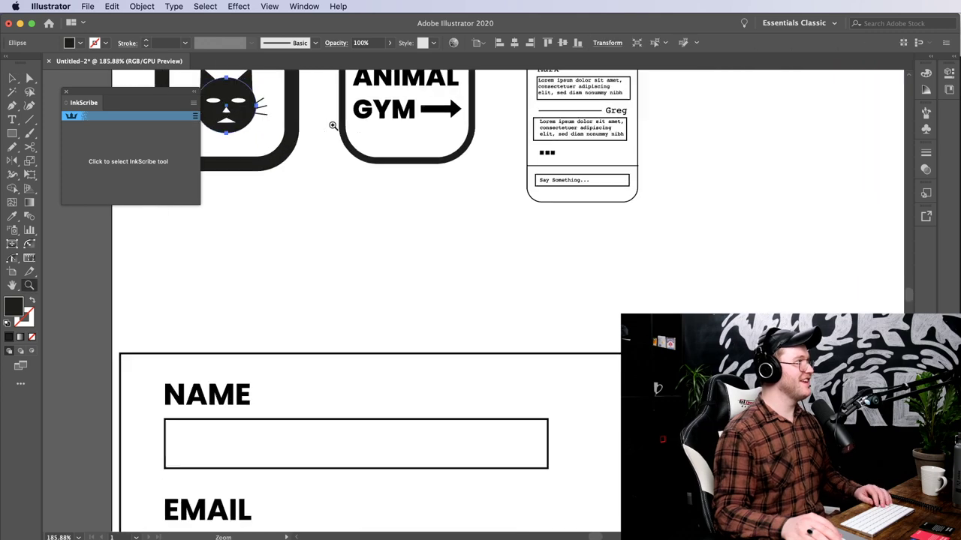
left_click_drag(466, 304, 508, 342)
left_click_drag(534, 390, 385, 357)
key("Delete")
Move the complete cat face with its whiskers into the contact form, to the right of the EMAIL field
key("z")
left_click_drag(412, 374, 292, 114)
left_click_drag(343, 131, 304, 150)
key("v")
left_click_drag(300, 66, 327, 60)
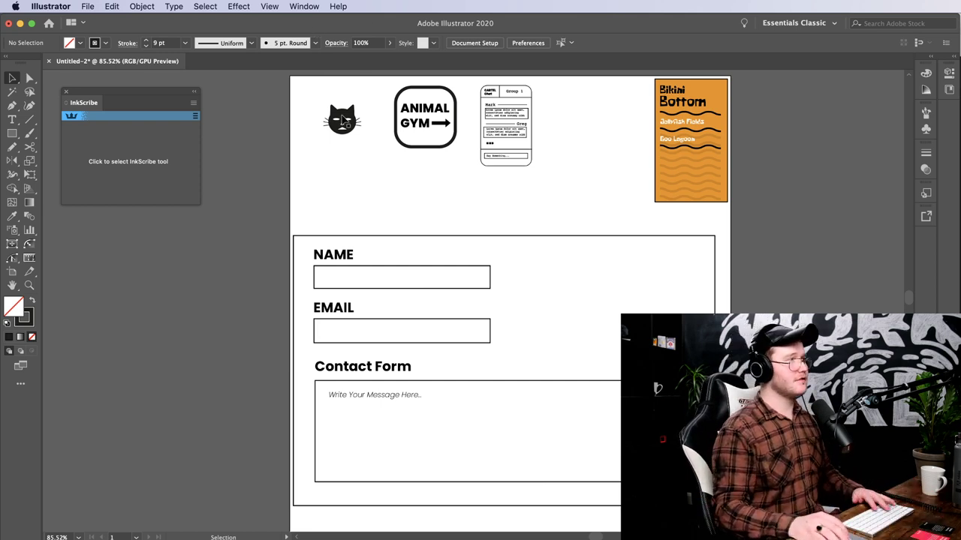
left_click_drag(365, 150, 291, 99)
left_click_drag(351, 125, 603, 328)
left_click(637, 292)
left_click(600, 322)
left_click(623, 304)
left_click(608, 315)
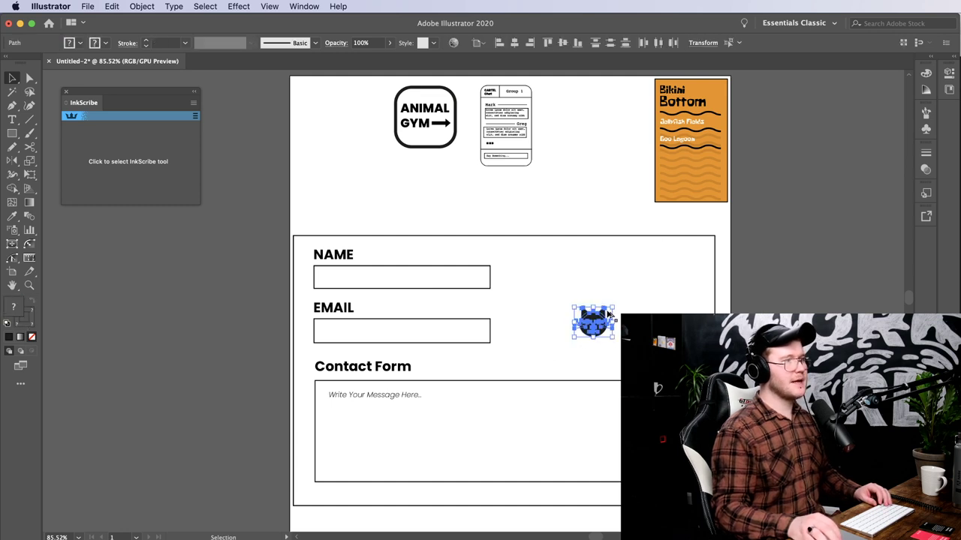
Enlarge the cat face proportionally and position it in the empty upper-right area of the contact form frame
left_click_drag(612, 307, 677, 256)
left_click_drag(642, 309, 680, 290)
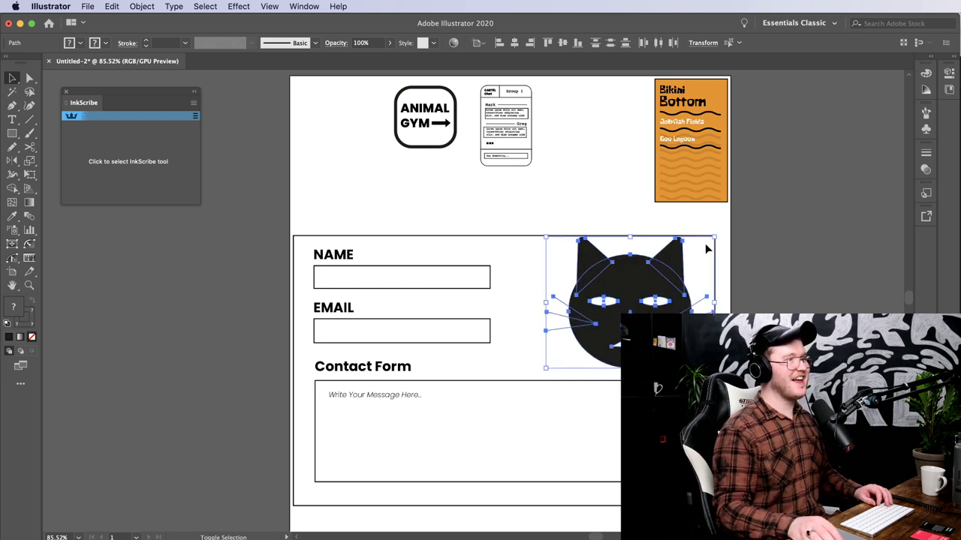
left_click_drag(715, 237, 702, 247)
mouse_move(637, 310)
left_mouse_down()
mouse_move(611, 313)
mouse_move(619, 315)
left_mouse_up()
key("space")
left_click_drag(650, 358, 530, 337)
key("v")
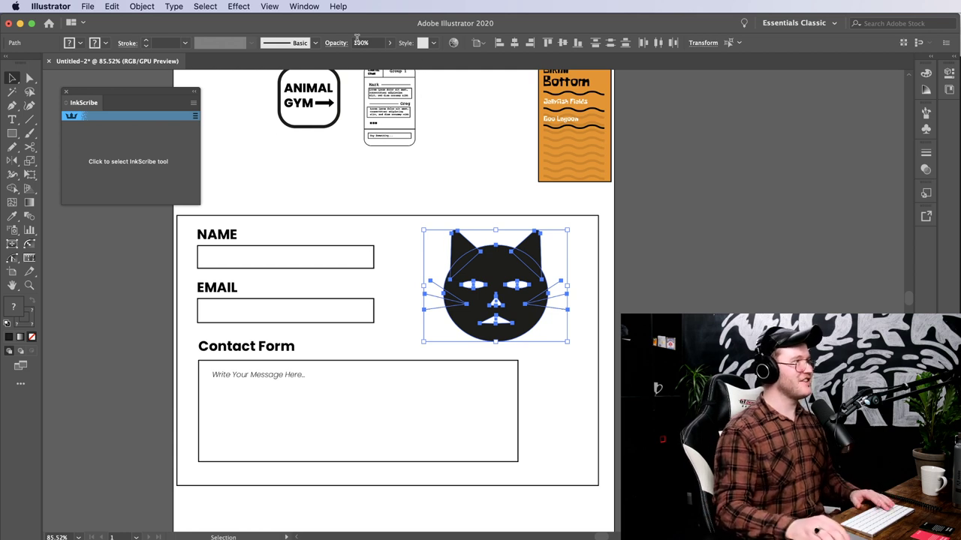
Try lowering the opacity of the separate cat face shapes to 23%, and undo it
left_click(390, 43)
left_click_drag(390, 57, 356, 59)
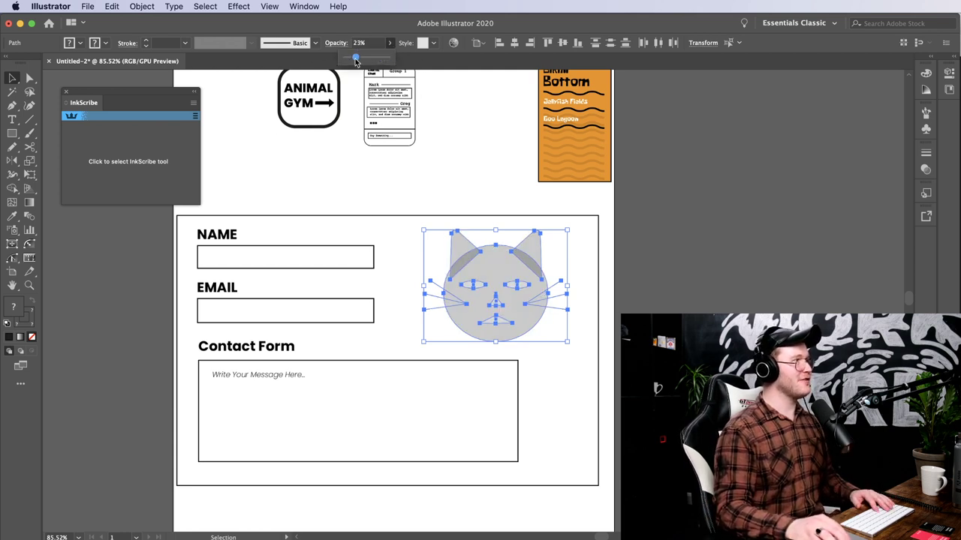
left_click(428, 148)
key("z")
left_click_drag(457, 194, 512, 226)
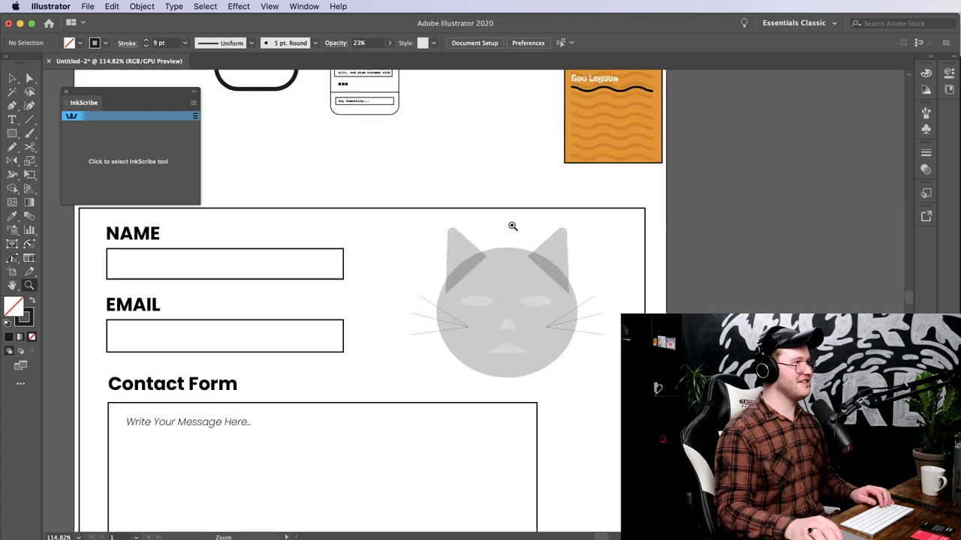
key("super+z")
With Shape Builder, cut the eyes, nose and mouth out of the cat face, merge the ears with the head, and restore its black fill
left_click_drag(518, 280, 625, 274)
key("v")
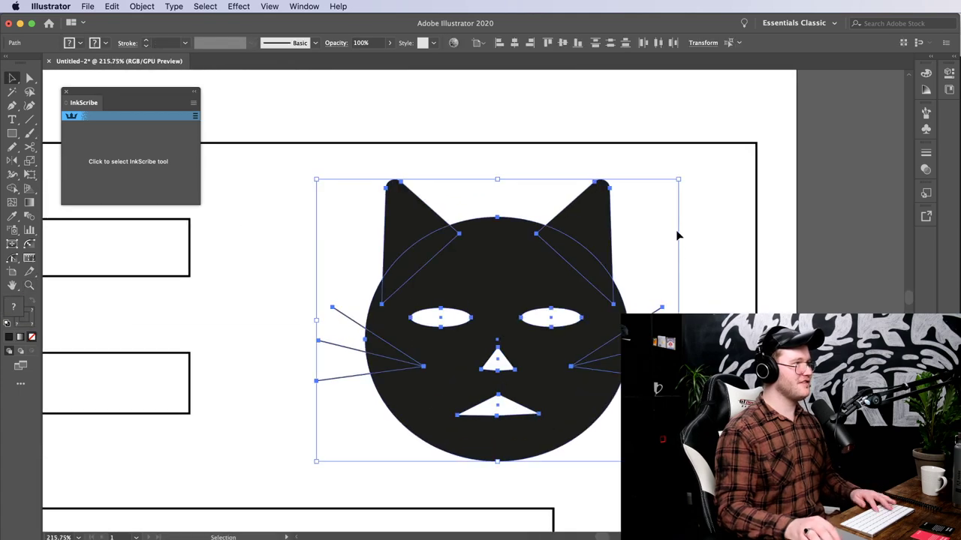
key("shift+m")
left_click(571, 322)
left_click(498, 407, "alt")
left_click(445, 321, "alt")
mouse_move(420, 251)
left_mouse_down()
mouse_move(520, 270)
mouse_move(523, 284)
mouse_move(562, 265)
mouse_move(581, 236)
left_mouse_up()
key("v")
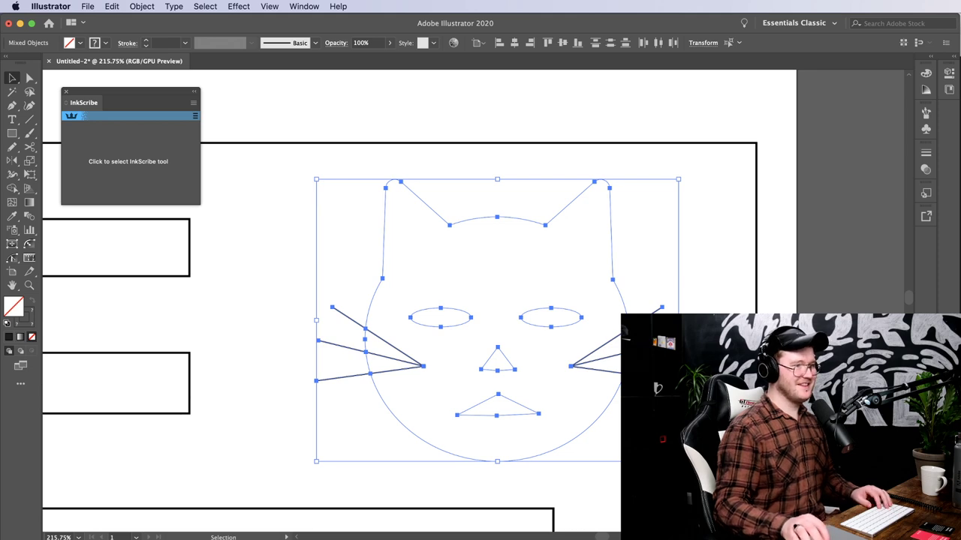
key("shift+x")
Set the merged cat face's opacity to 25% so it becomes a pale grey graphic
left_click_drag(638, 435, 517, 408)
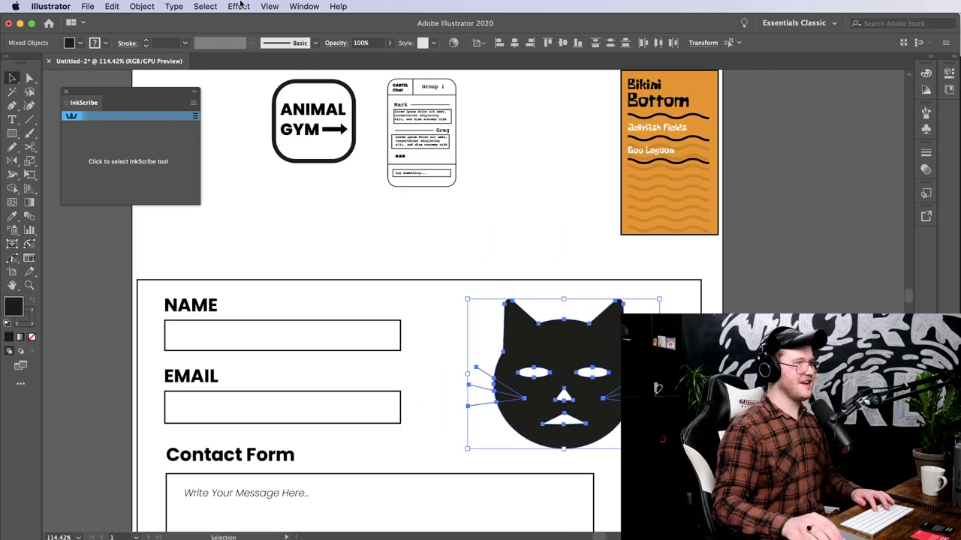
left_click(390, 43)
left_click_drag(360, 60, 356, 59)
left_click(527, 264)
key("z")
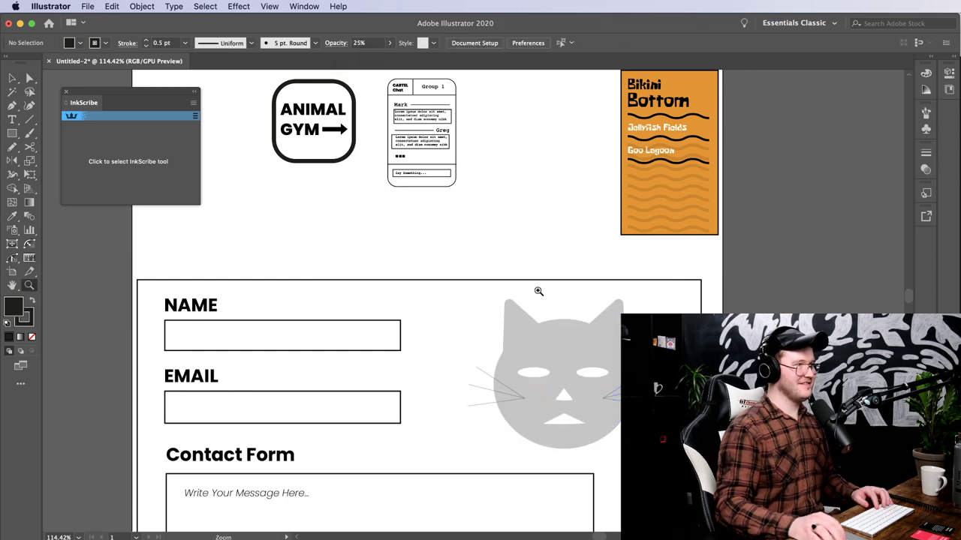
left_click_drag(527, 294, 342, 281)
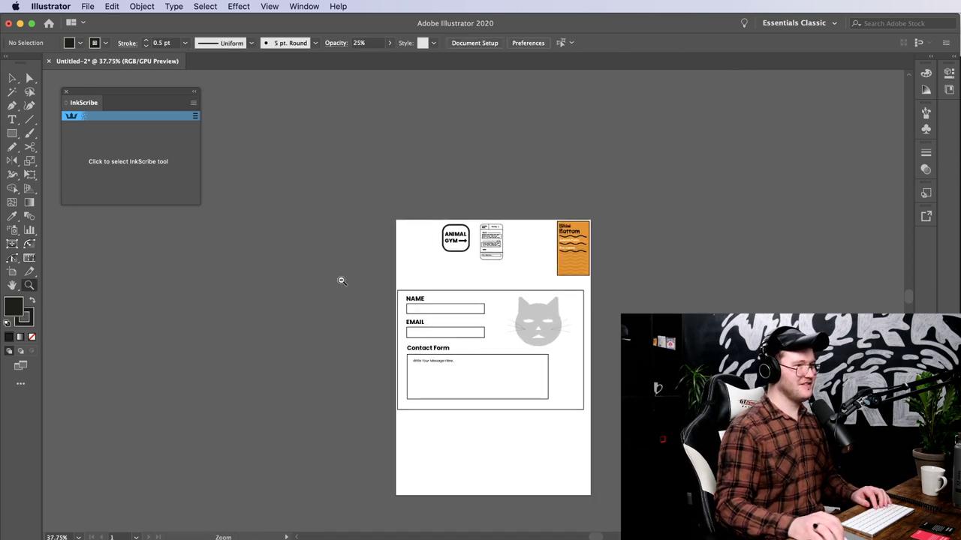
left_click_drag(493, 384, 572, 371)
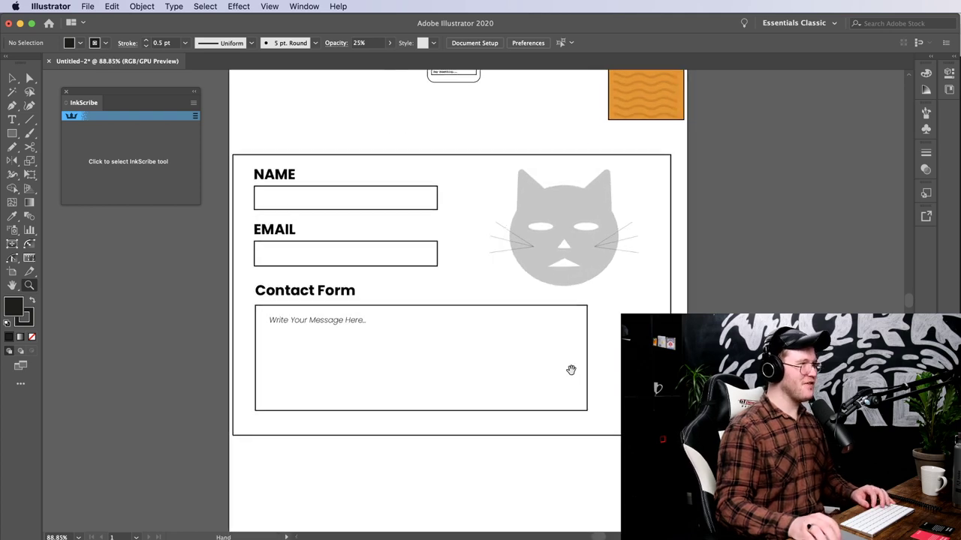
Scale the whole contact form, including frame, fields and cat, down about its centre to about 165 mm wide
key("v")
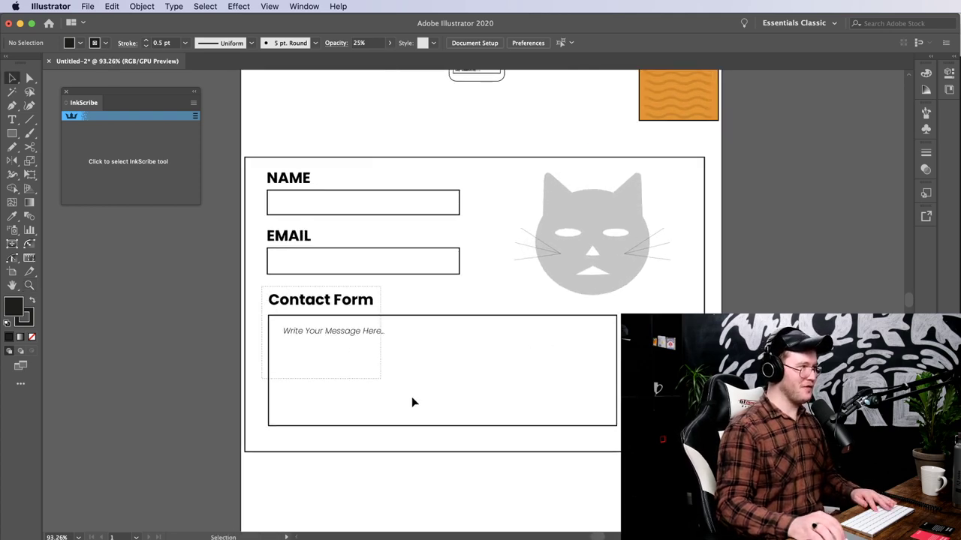
left_click_drag(396, 391, 438, 410)
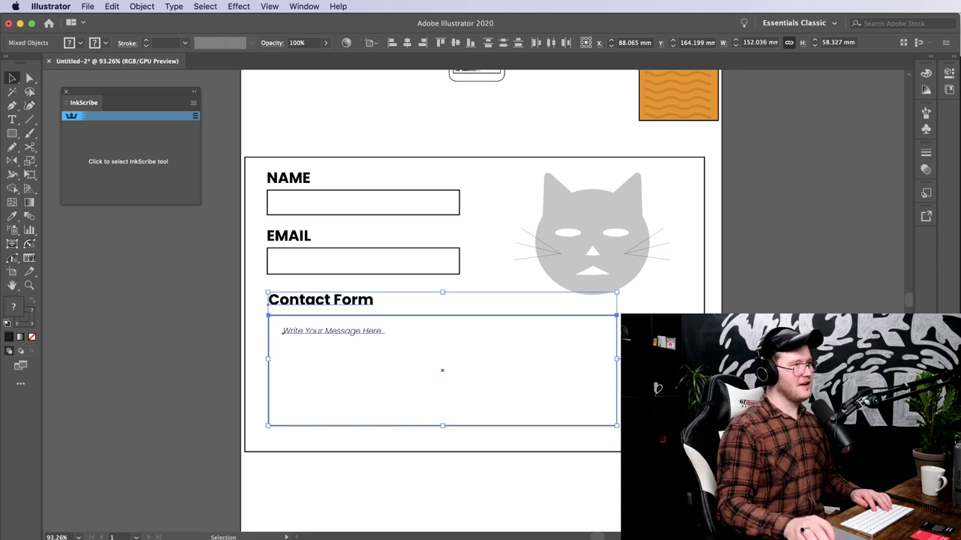
left_click_drag(227, 158, 541, 440)
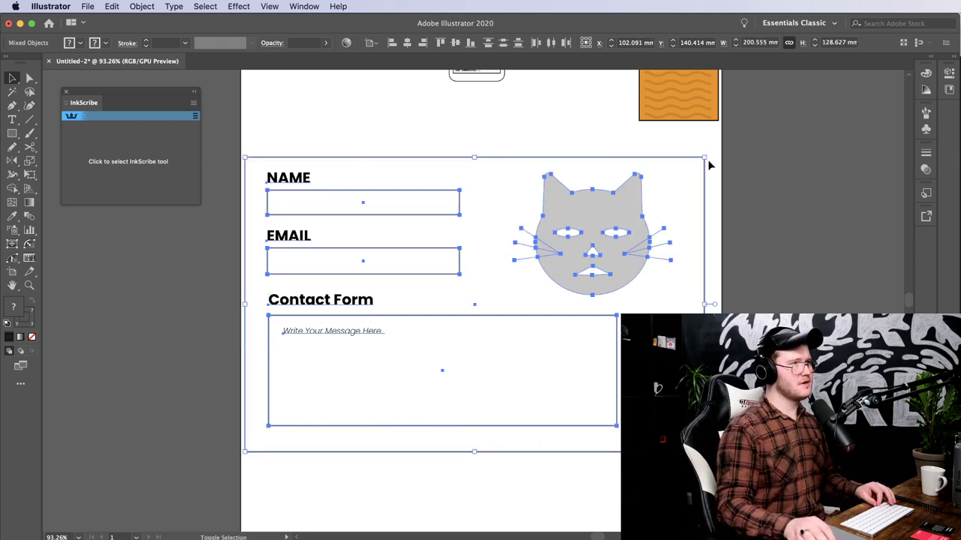
left_click_drag(706, 160, 664, 183)
left_click(761, 200)
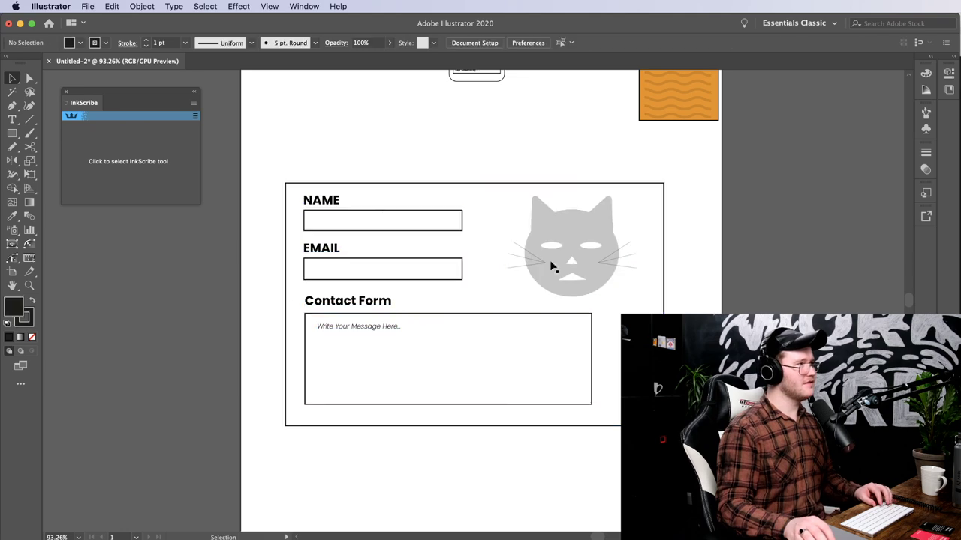
Nudge the NAME label slightly upward to leave more space above its input box
left_click(326, 203)
mouse_move(325, 206)
left_mouse_down()
mouse_move(390, 217)
mouse_move(346, 206)
mouse_move(341, 196)
left_mouse_up()
left_click(444, 198)
key("z")
left_click_drag(442, 196, 490, 190)
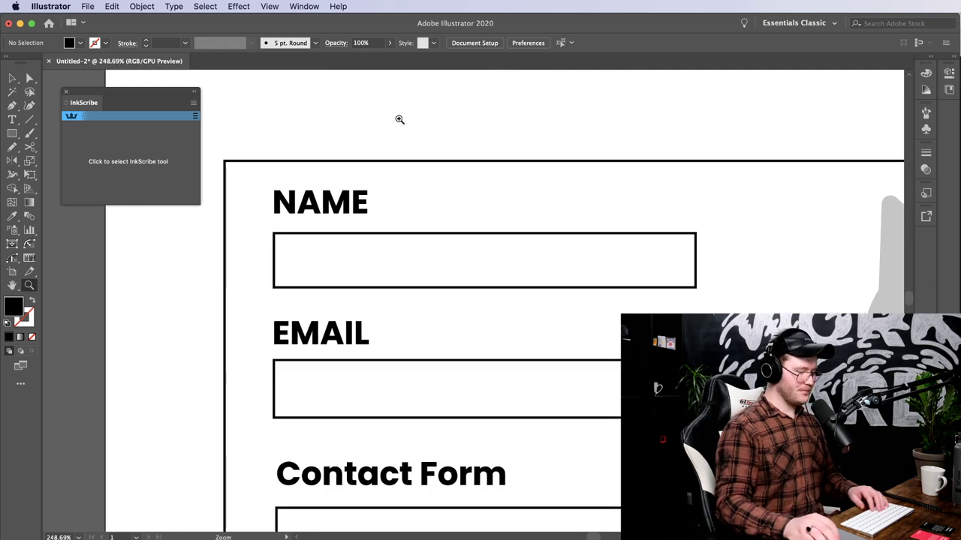
key("period")
key("l")
key("v")
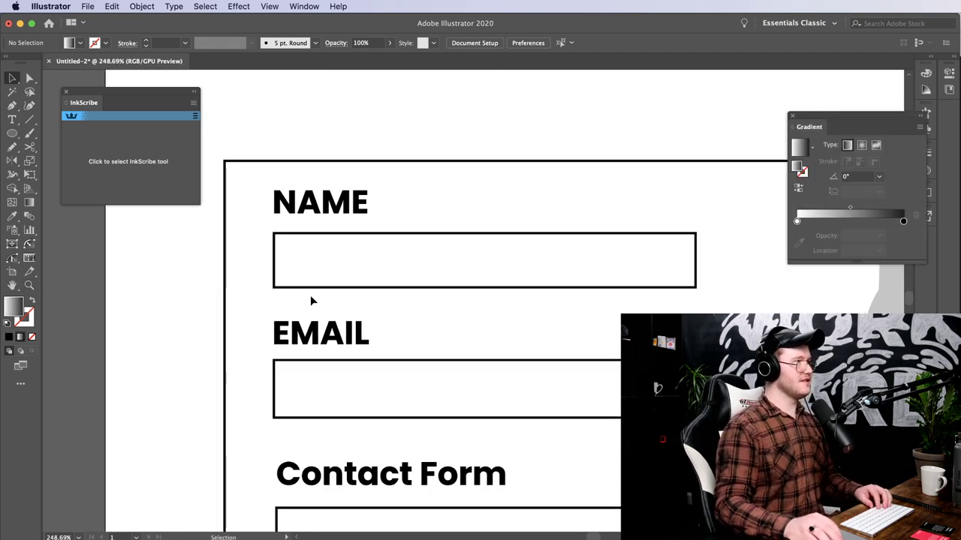
left_click(793, 117)
Widen the message rectangle to the right so it nearly reaches the contact form frame's right edge
key("z")
left_click_drag(611, 225, 504, 255)
left_click_drag(600, 291, 499, 217)
key("v")
left_click(658, 330)
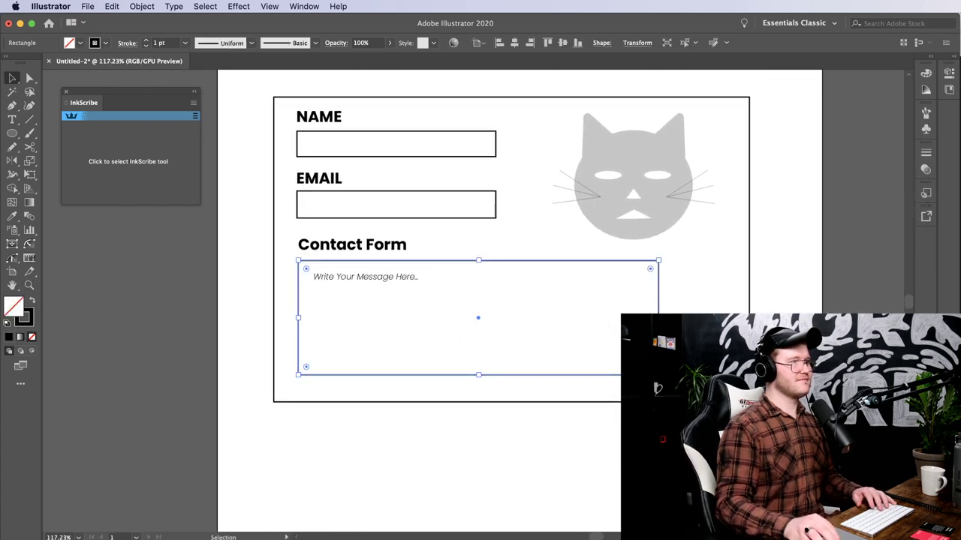
left_click_drag(658, 319, 716, 319)
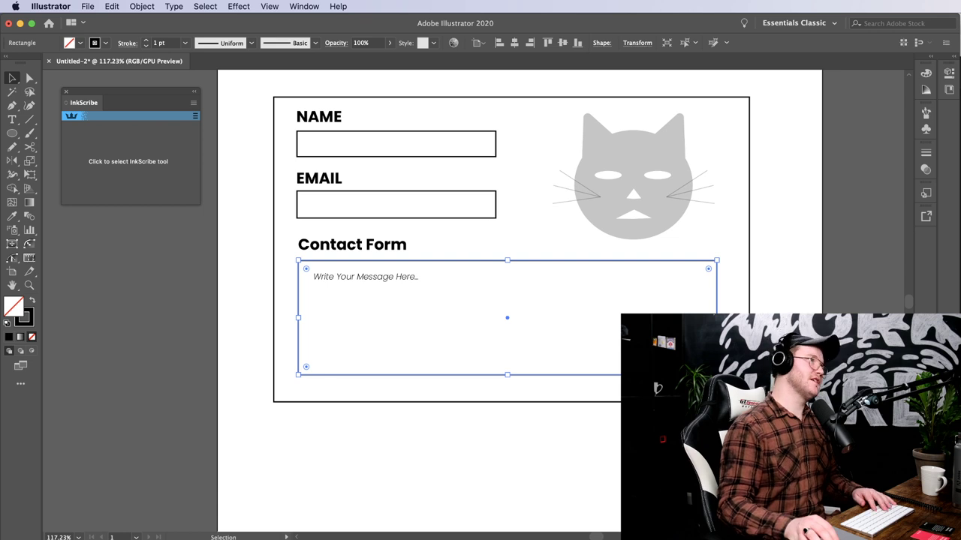
left_click(757, 294)
key("z")
left_click_drag(745, 293, 637, 299)
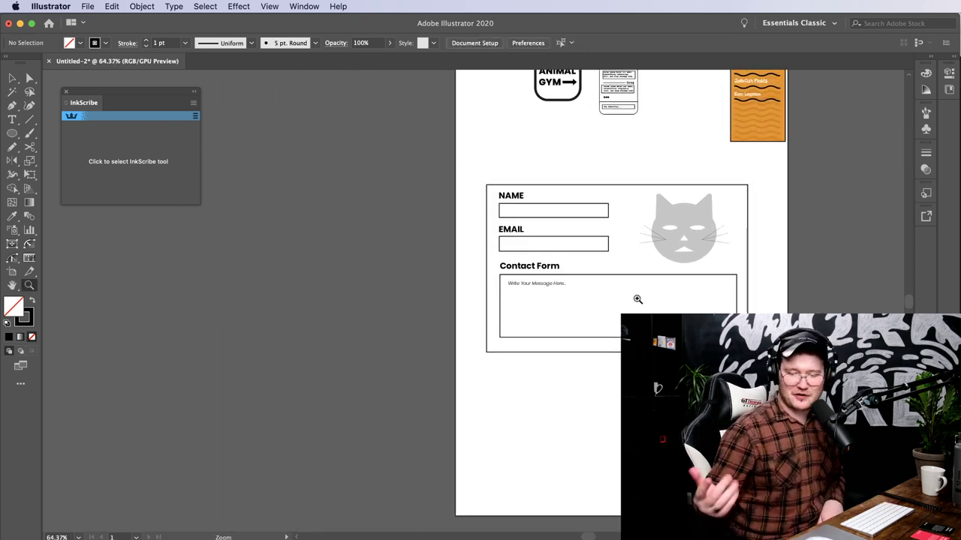
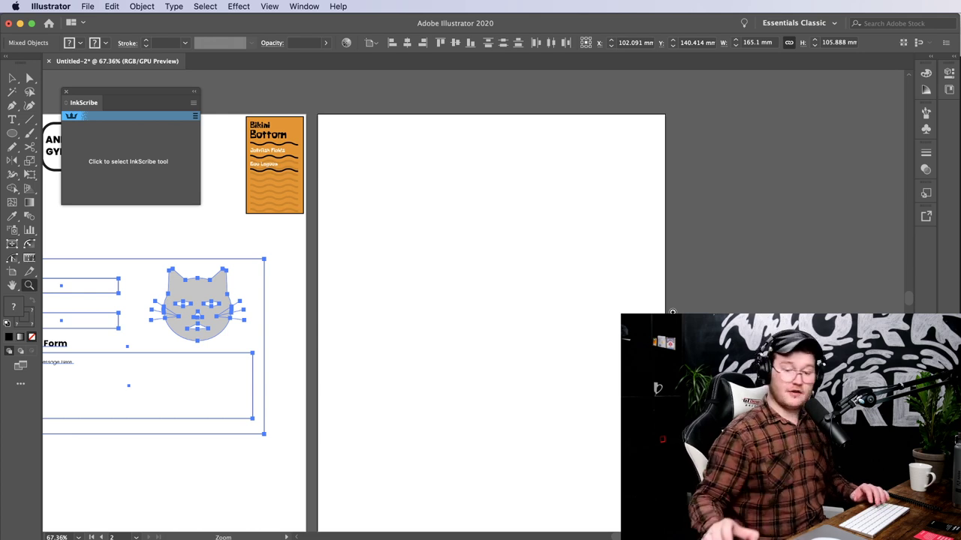
Draw a circle on the blank second artboard and give it a black fill with no outline
left_click_drag(583, 290, 672, 309)
left_click_drag(521, 276, 548, 277)
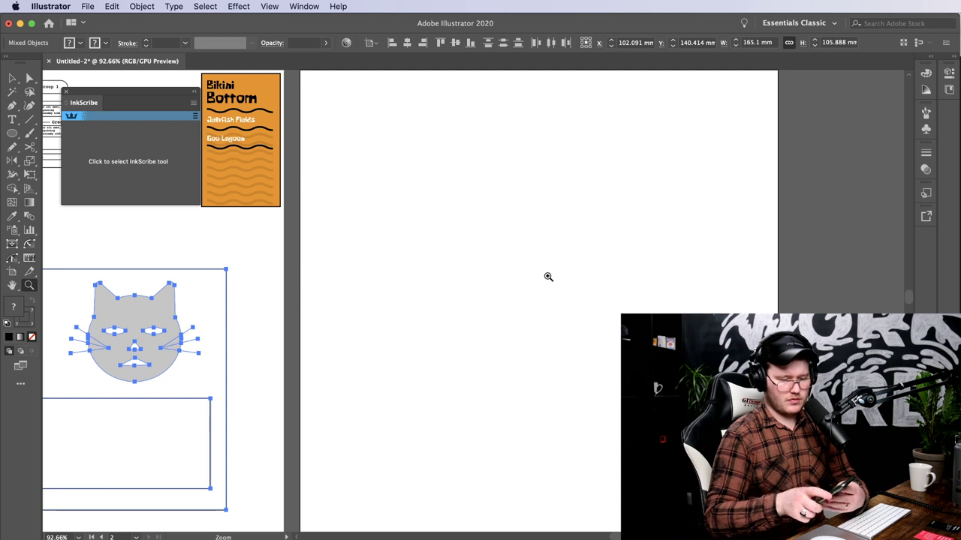
left_click(516, 273)
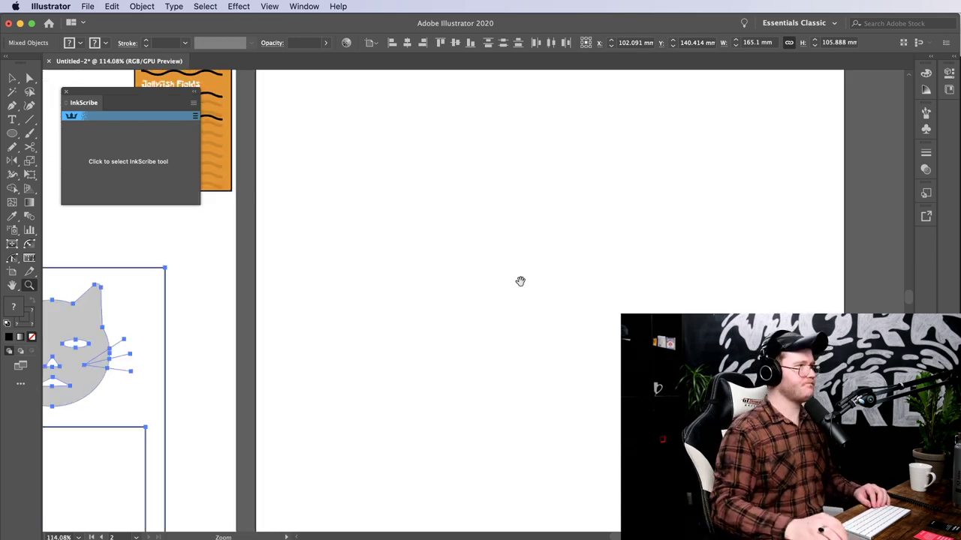
key("l")
mouse_move(383, 264)
left_mouse_down()
mouse_move(454, 331)
mouse_move(461, 315)
mouse_move(499, 316)
left_mouse_up()
key("v")
key("shift+x")
Duplicate, resize and overlap the black circle to form a four-circle cloud, with a circle about 20 mm wide at the bottom centre
left_click_drag(505, 264, 523, 246)
left_click_drag(479, 299, 524, 299)
left_click(524, 330)
left_click(597, 343)
left_click_drag(541, 260, 559, 248)
left_click_drag(511, 299, 550, 326)
left_click(634, 334)
key("z")
key("v")
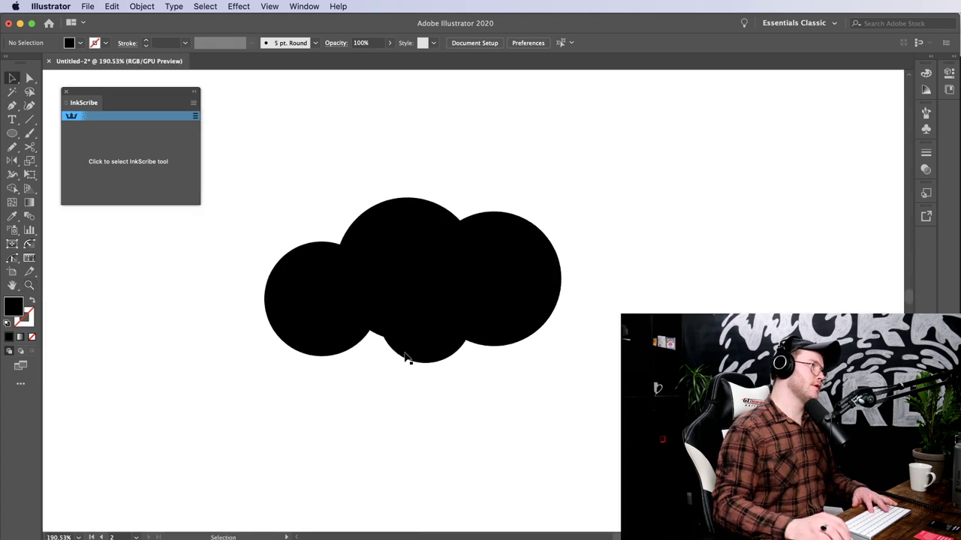
left_click(379, 354)
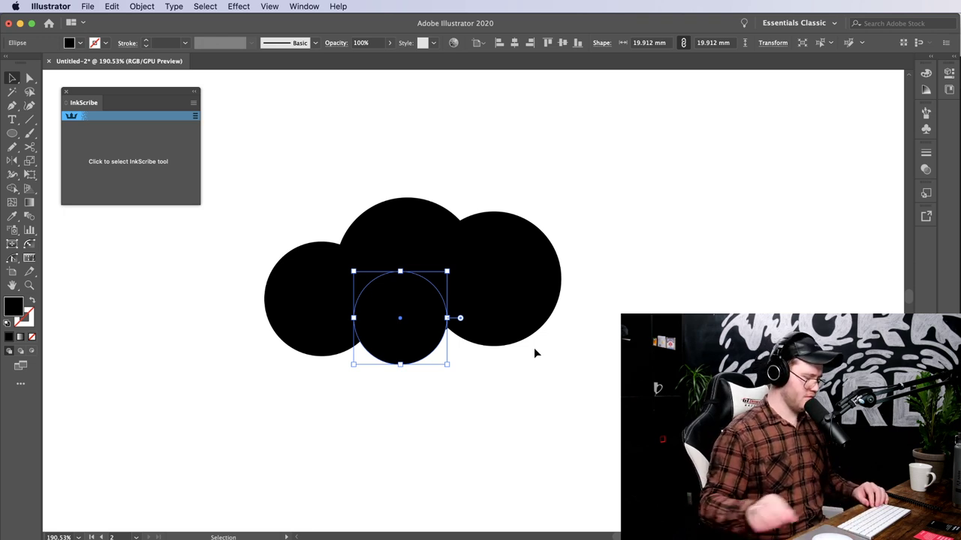
Merge the four overlapping circles into a single cloud shape with Shape Builder
mouse_move(590, 409)
left_mouse_down()
mouse_move(278, 214)
mouse_move(402, 297)
mouse_move(482, 296)
mouse_move(347, 334)
mouse_move(430, 324)
mouse_move(416, 235)
mouse_move(421, 272)
left_mouse_up()
key("shift+m")
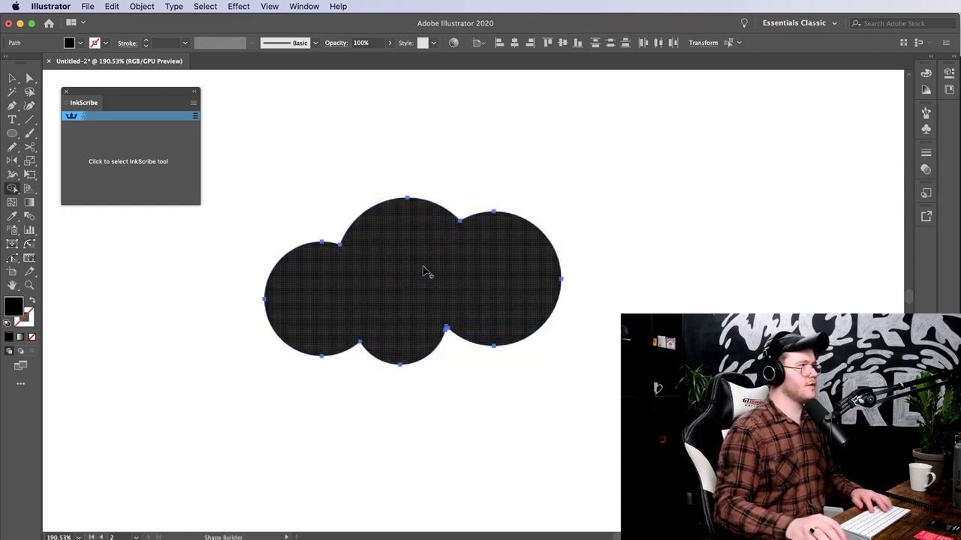
key("plus")
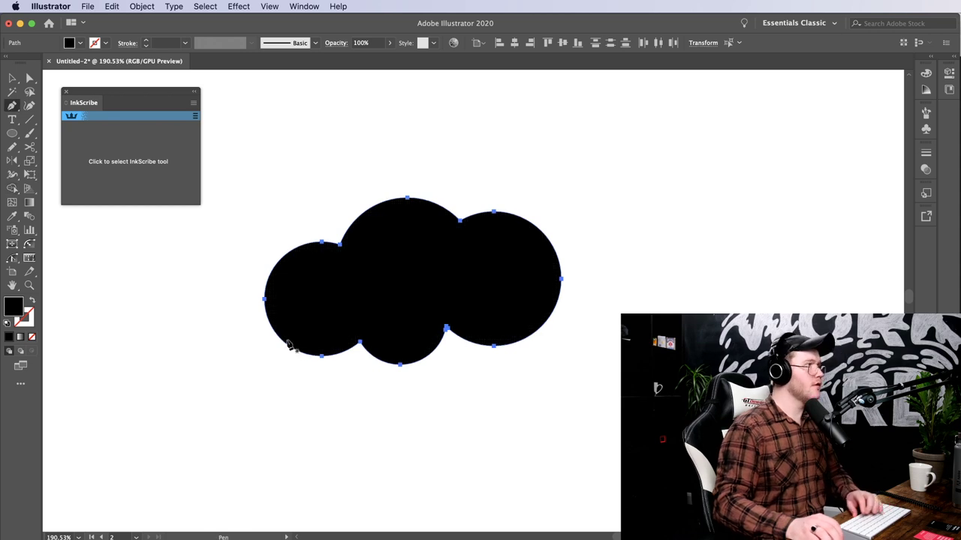
Use the Pen tool to draw a straight-sided black block below the cloud, from its leftmost point down, across and up to its rightmost point
key("p")
key("super+shift+a")
left_click(264, 300)
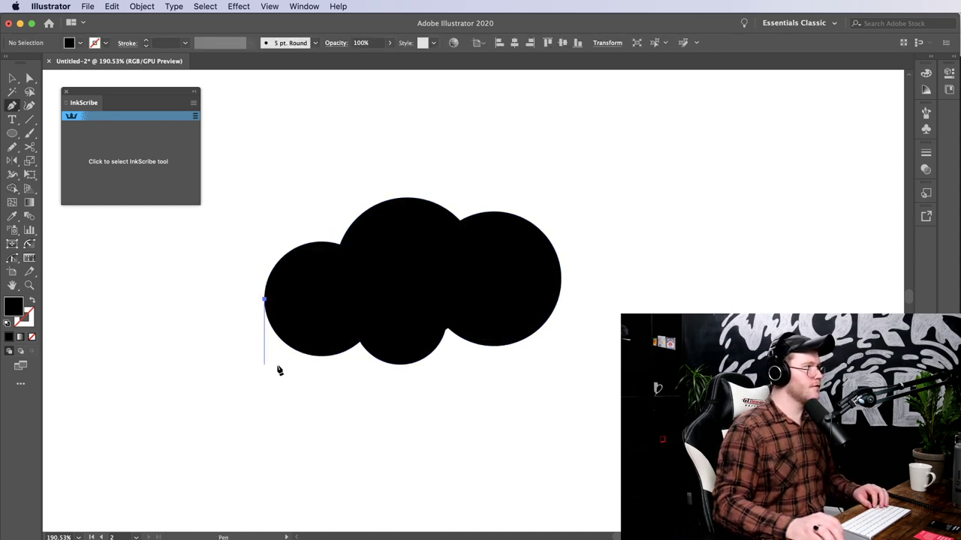
left_click(277, 379, "shift")
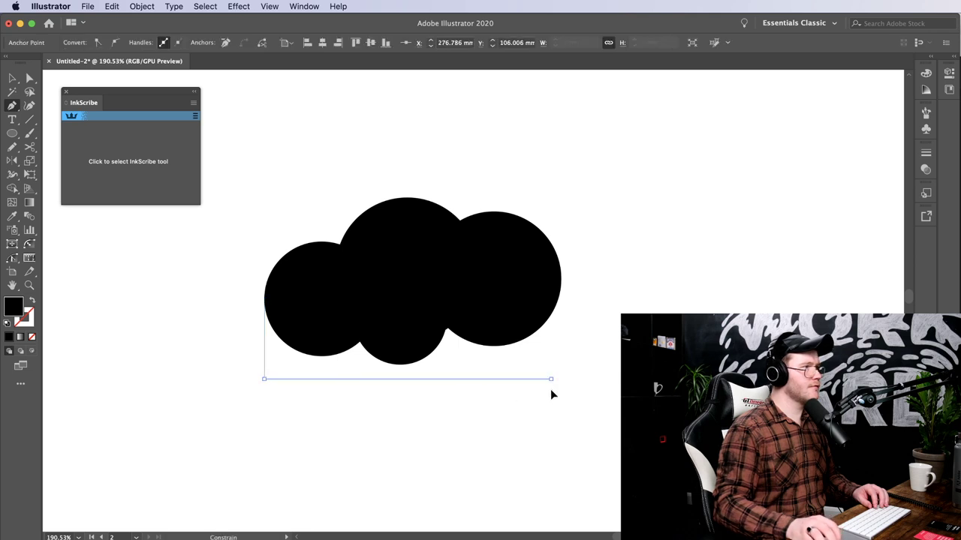
left_click(551, 389, "shift")
key("super+z")
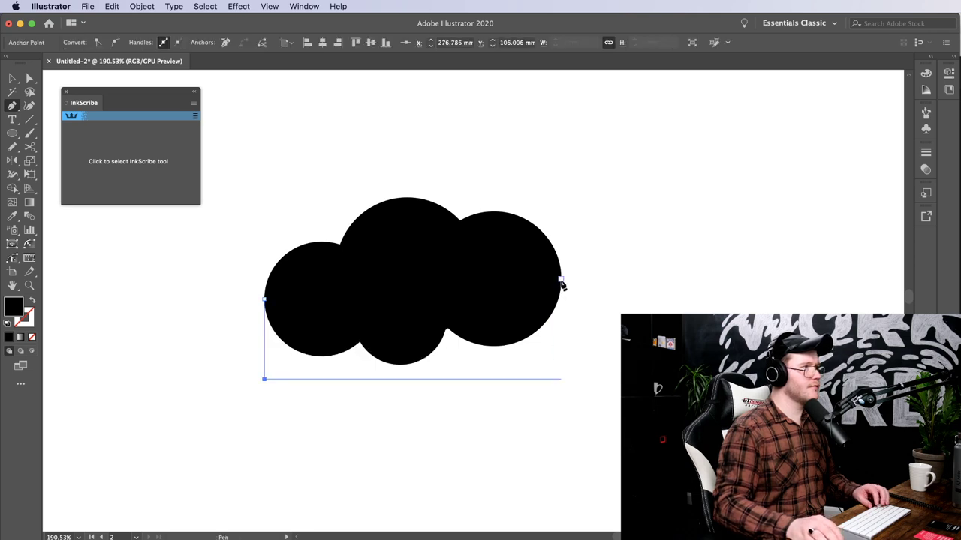
left_click(563, 380, "shift")
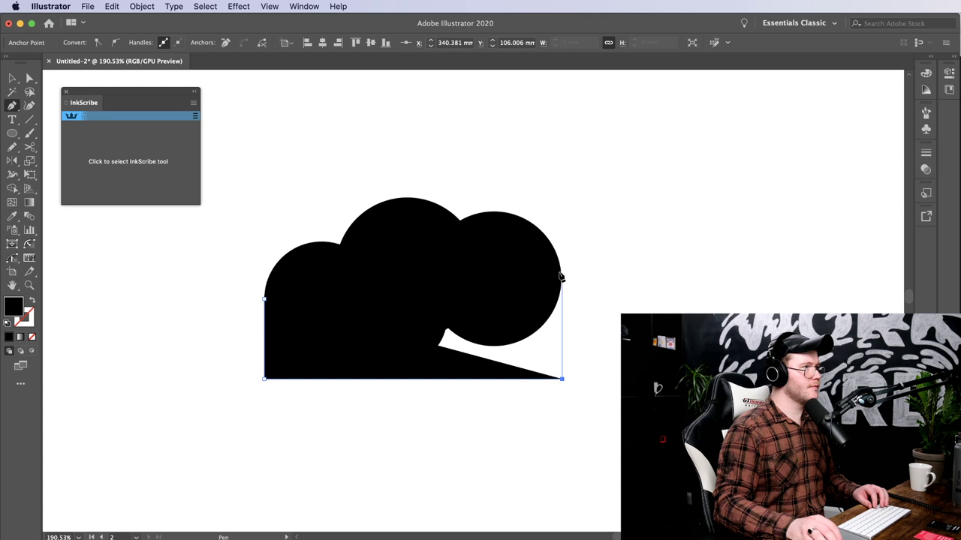
left_click(561, 280, "shift")
key("v")
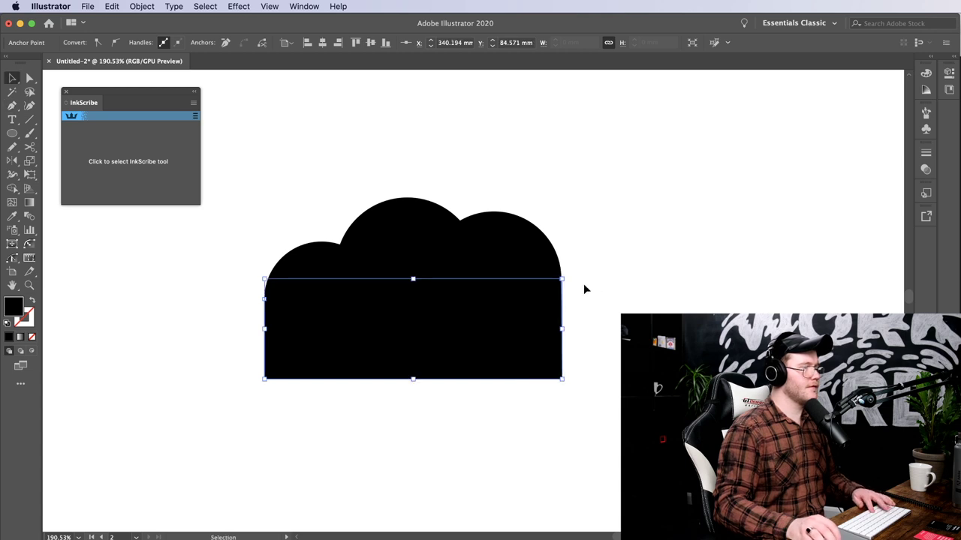
Merge the cloud and the straight-sided block beneath it into one flat-bottomed shape with Shape Builder
key("super+a")
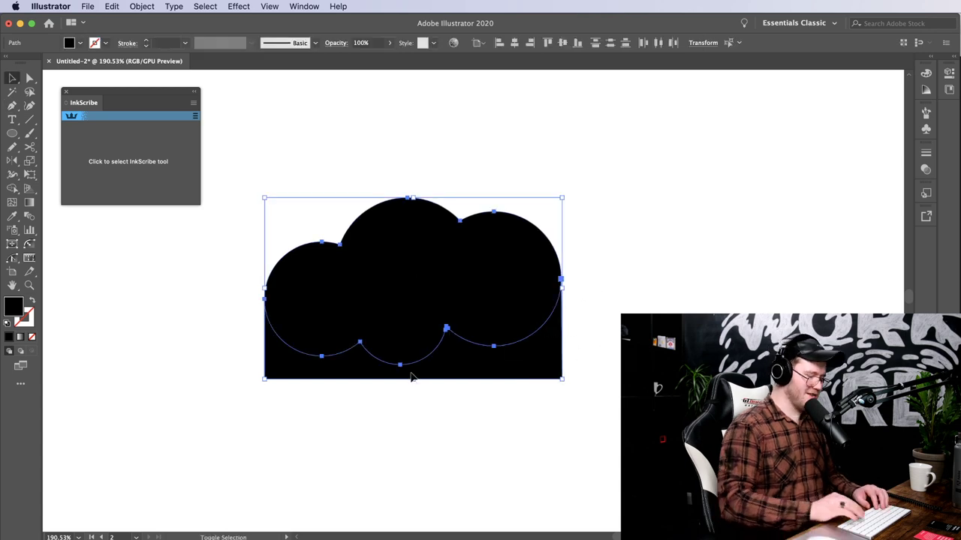
key("shift+m")
left_click_drag(417, 366, 484, 349)
left_click_drag(420, 391, 414, 260)
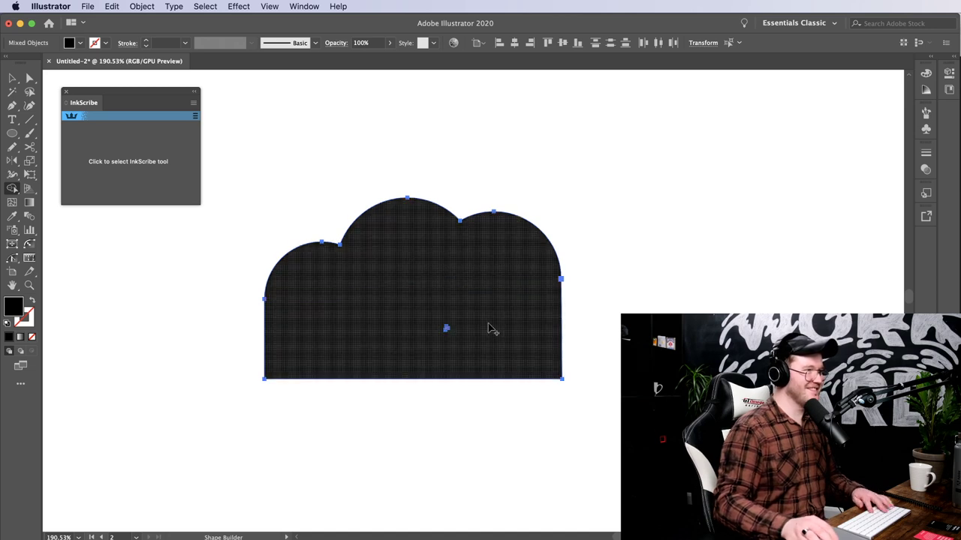
Round the two bottom corners of the cloud into large smooth curves
key("v")
key("a")
left_click_drag(589, 358, 252, 403)
left_click_drag(272, 371, 315, 302)
key("v")
left_click(627, 393)
key("space")
left_click_drag(641, 392, 488, 375)
key("super+space")
key("v")
left_click(488, 322)
left_click_drag(509, 309, 466, 313)
left_click(506, 332)
key("super+z")
Draw a small black circle centred below the cloud, undoing any stray ellipse
key("super+space")
left_click_drag(553, 341, 467, 343)
key("space")
left_click_drag(467, 344, 476, 289)
key("super+space")
left_click_drag(404, 324, 450, 332)
key("l")
mouse_move(425, 377)
left_mouse_down()
mouse_move(436, 423)
mouse_move(495, 427)
left_mouse_up()
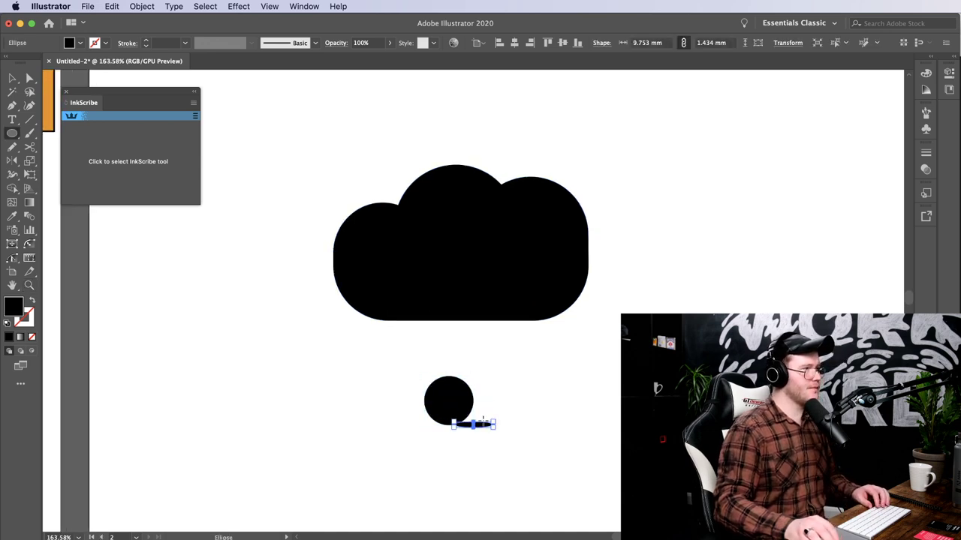
key("super+z")
Stretch the circle's top anchor point straight up to turn it into a teardrop
key("super+space")
left_click_drag(457, 397, 516, 387)
key("a")
left_click_drag(445, 366, 448, 320)
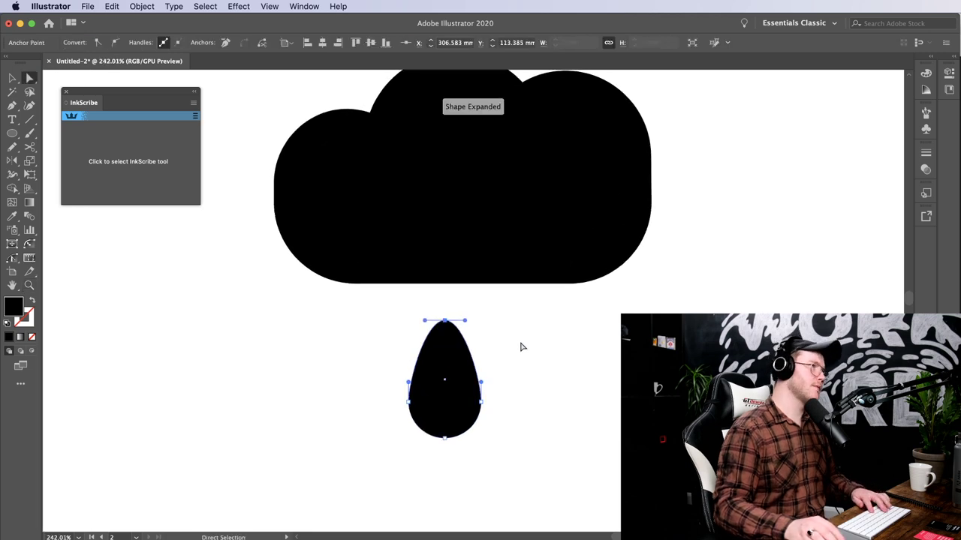
key("space")
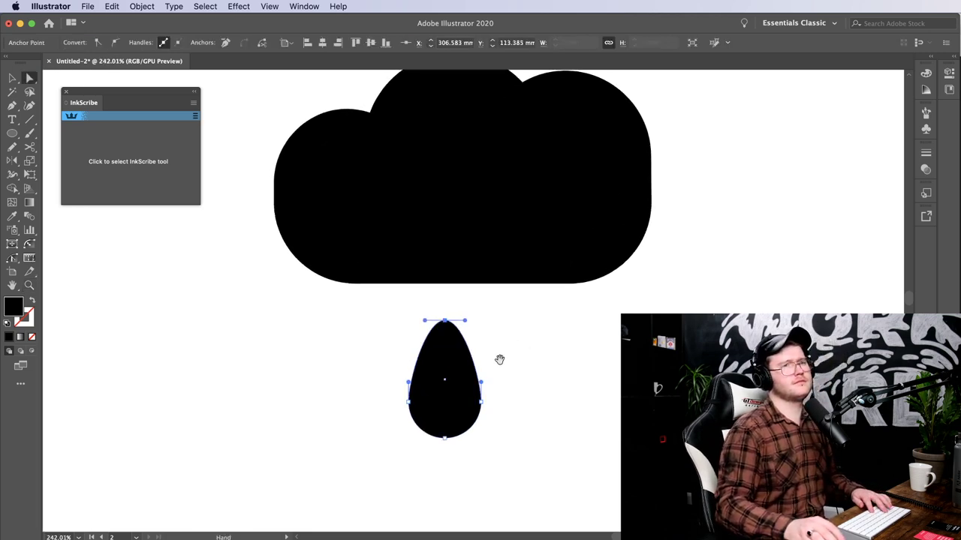
left_click_drag(502, 356, 487, 358)
Shrink the teardrop and place a copy beneath the left part of the cloud
key("v")
left_click_drag(466, 322, 446, 354)
left_click(495, 379)
left_click_drag(433, 398, 382, 358)
left_click_drag(390, 352, 460, 429)
left_click(581, 414)
Place another copy of the teardrop beneath the right part of the cloud, undoing misplaced attempts
left_click_drag(466, 389, 433, 388)
left_click_drag(442, 356, 506, 325)
left_click(467, 358)
key("super+z")
left_click_drag(395, 346, 515, 334)
key("super+z")
key("super+z")
left_click_drag(379, 344, 513, 333)
left_click_drag(392, 346, 357, 347)
key("super+z")
Arrange the raindrops as a trio, with the narrower, taller middle drop hanging lower than the outer two
left_click_drag(516, 330, 461, 406)
left_click(554, 412)
key("z")
key("super+z")
left_click(559, 396)
key("v")
left_click_drag(458, 322, 520, 416)
left_click_drag(425, 398, 435, 389)
left_click(482, 377)
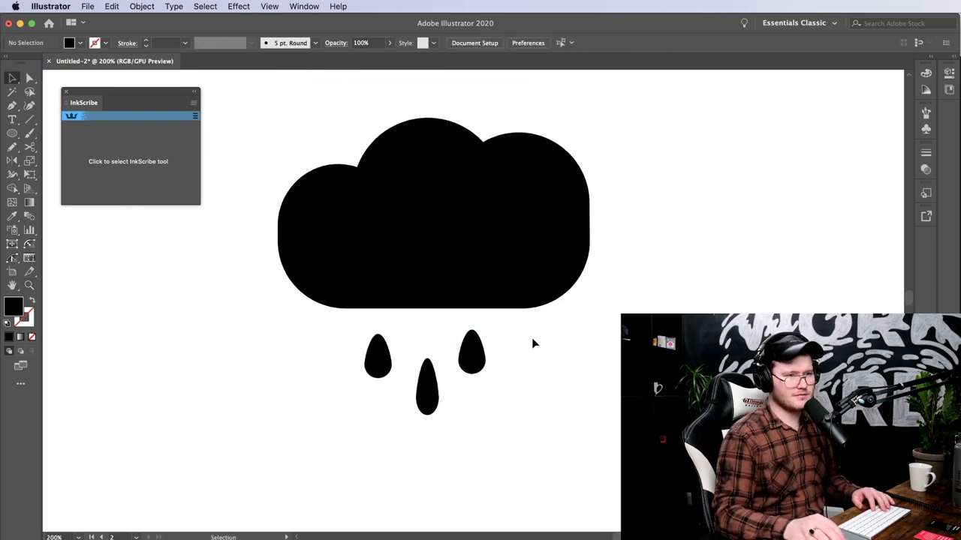
Spread the three raindrops farther apart beneath the cloud
left_click_drag(535, 343, 480, 360)
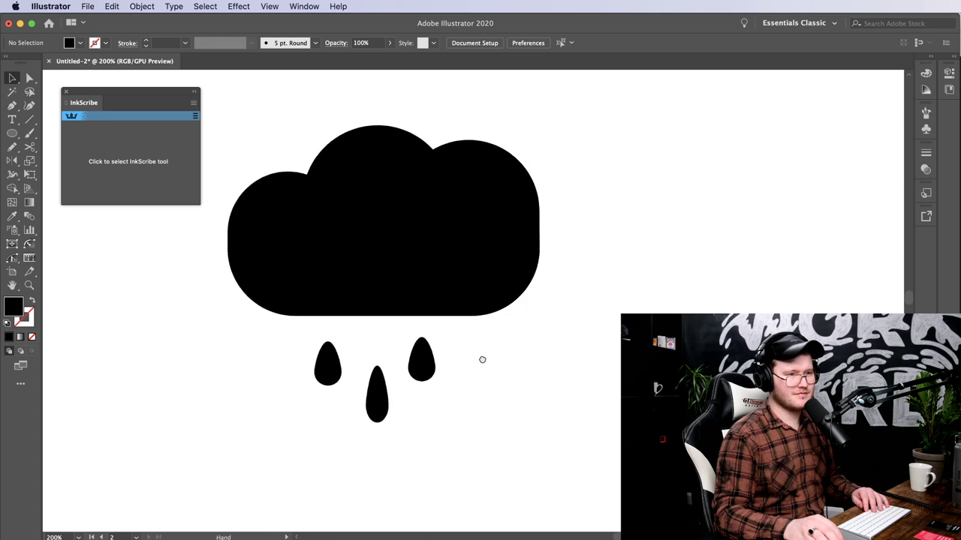
key("c")
left_click(427, 363)
key("Return")
key("v")
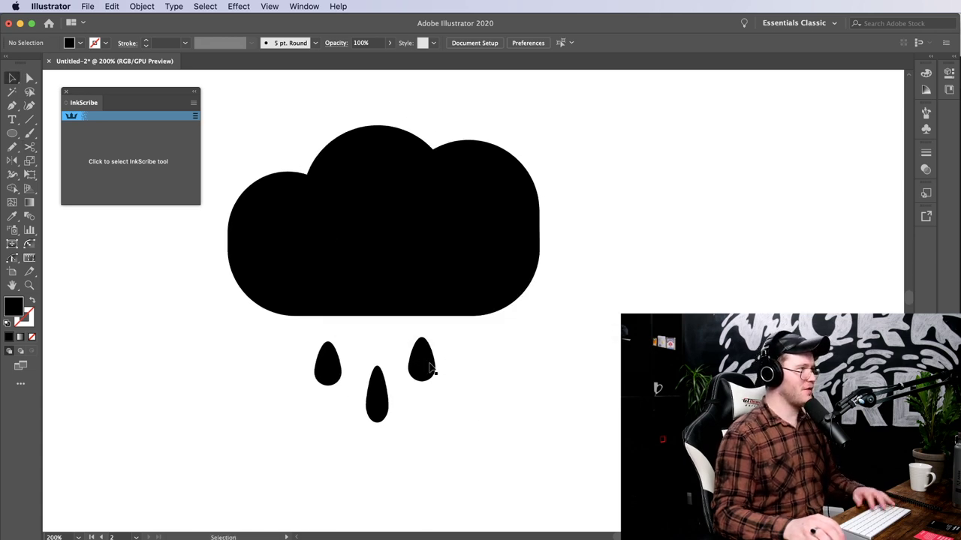
left_click(425, 368)
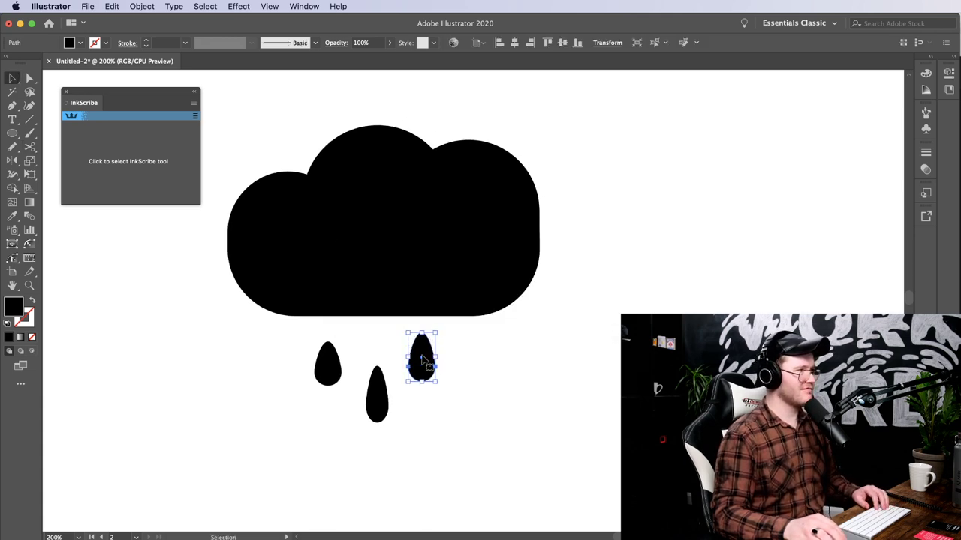
left_click_drag(423, 358, 443, 358)
left_click(443, 364)
left_click_drag(377, 394, 385, 390)
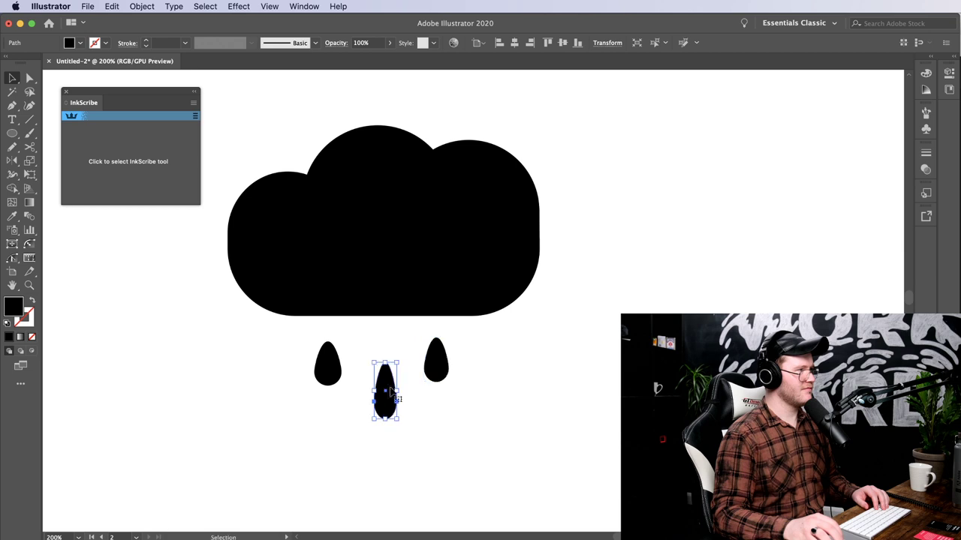
left_click(325, 402)
left_click_drag(327, 376, 315, 369)
left_click(492, 420)
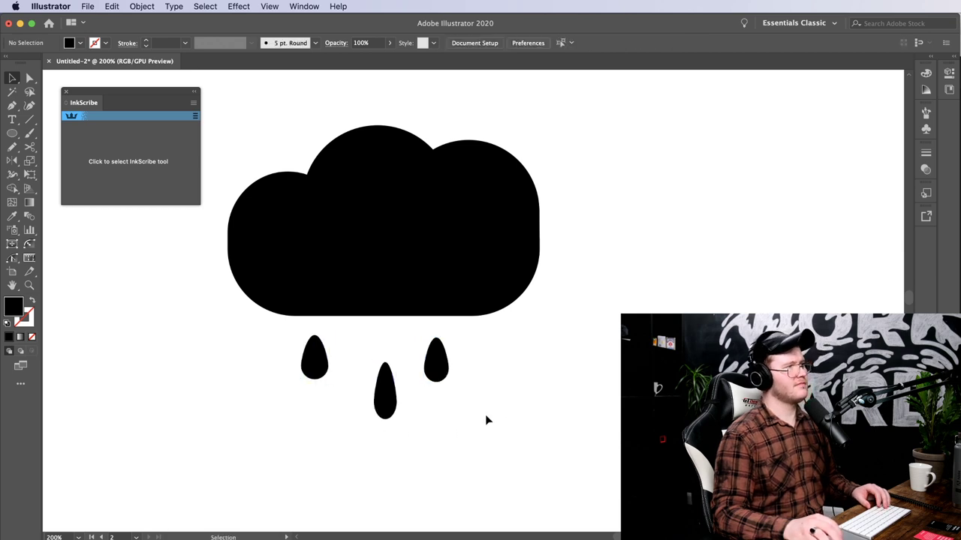
Nudge the middle and right raindrops slightly left to even out the spacing
left_click_drag(394, 396, 384, 397)
left_click_drag(436, 380, 428, 380)
left_click(517, 386)
Give the cloud and its three raindrops a light grey fill
left_click_drag(515, 331, 556, 418)
left_click_drag(568, 422, 408, 255)
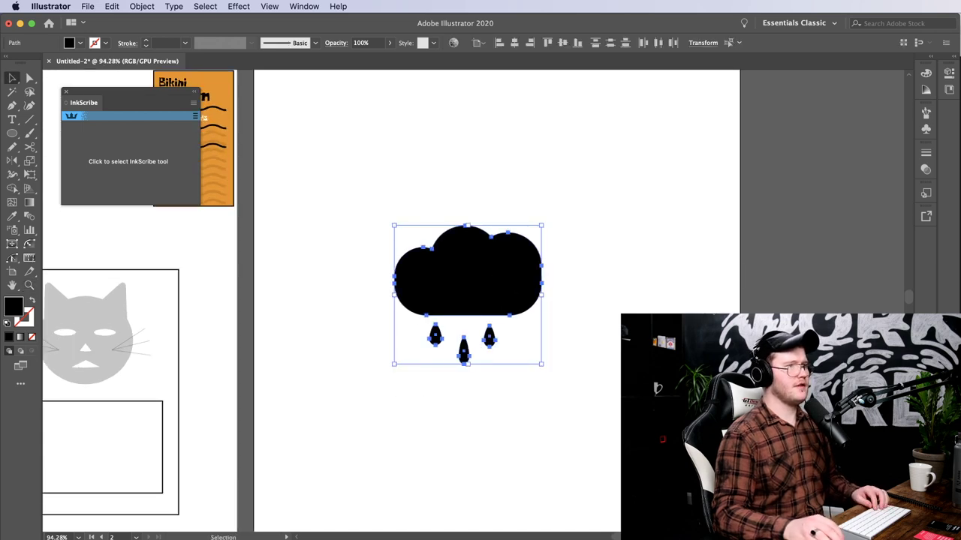
left_click_drag(960, 98, 809, 83)
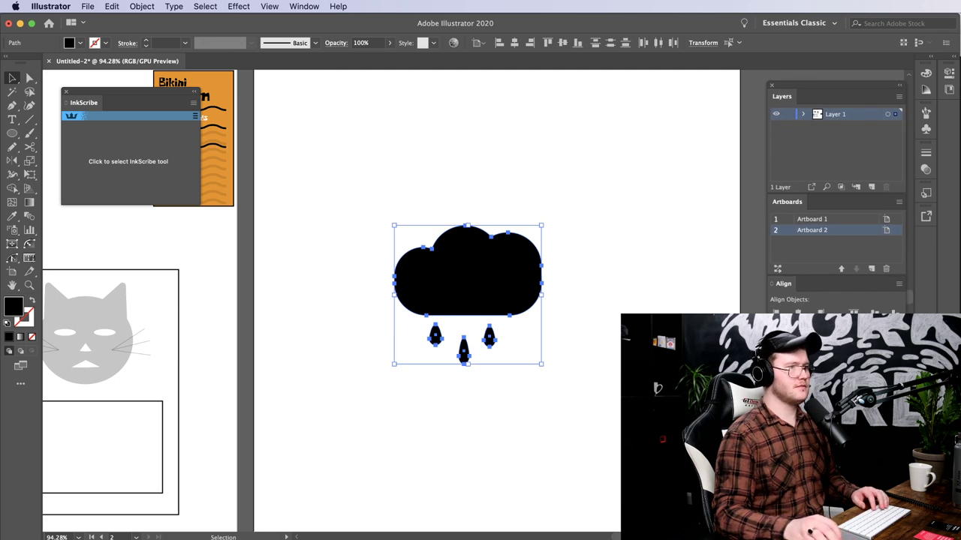
left_click(826, 435)
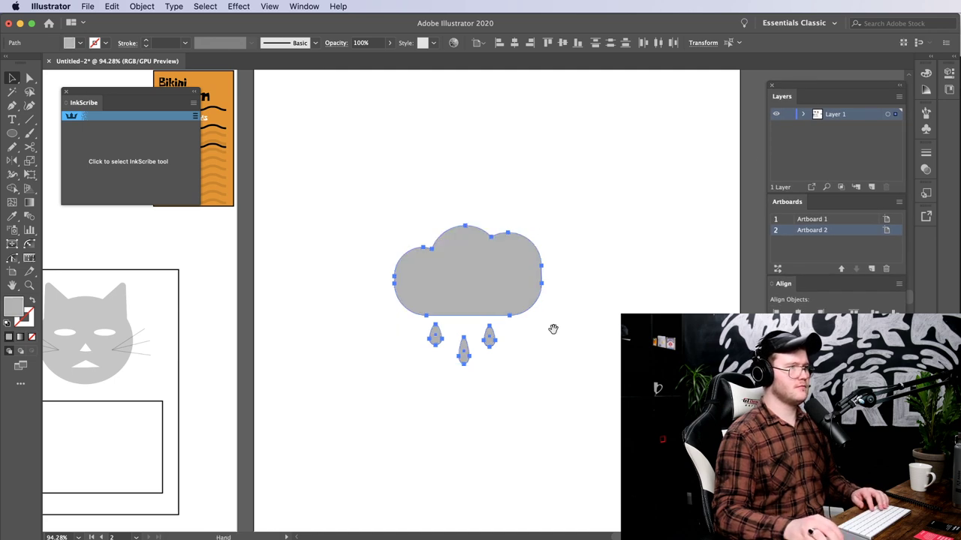
Scale the whole rain cloud down proportionally to about half its size
scroll(571, 357, "up", 2)
left_click_drag(564, 395, 424, 300)
left_click_drag(545, 405, 471, 339)
left_click(521, 343)
scroll(504, 347, "up", 1)
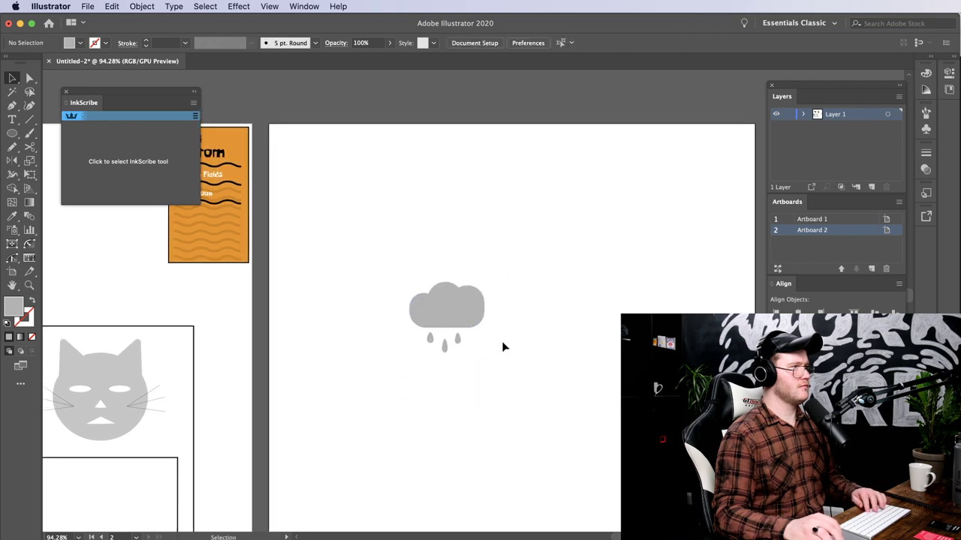
Duplicate the grey rain cloud and place the copy directly to its right
left_click(406, 306)
scroll(540, 317, "up", 3)
left_click_drag(440, 297, 525, 308)
left_click(576, 356)
left_click(545, 350)
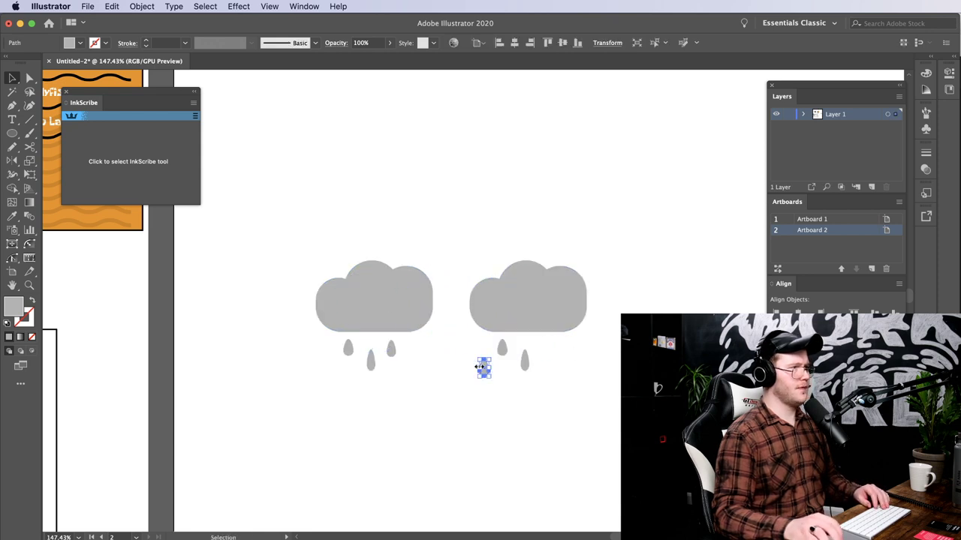
left_click(536, 411)
scroll(495, 405, "right", 3)
key("p")
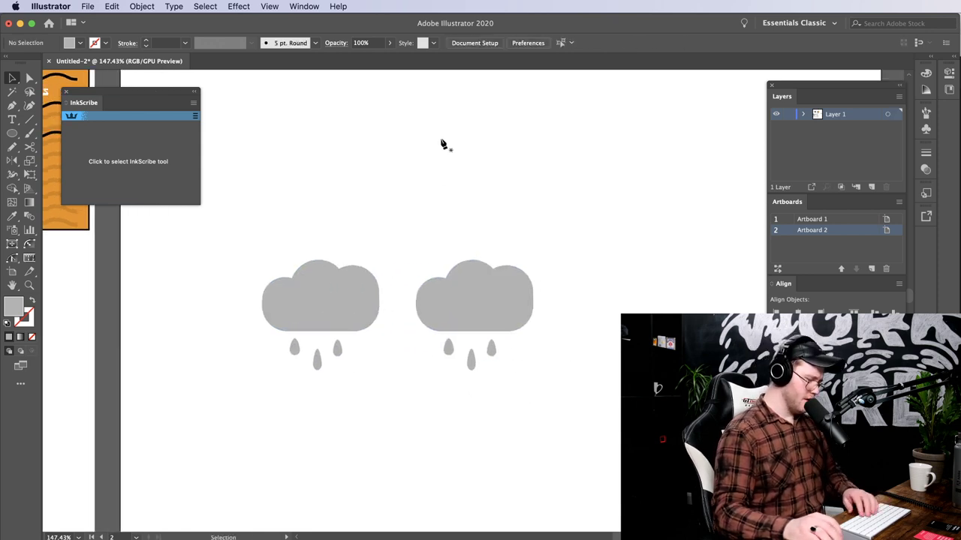
left_click(390, 253)
left_click(411, 221)
left_click(427, 270)
left_click(478, 181)
left_click(475, 219)
key("shift+x")
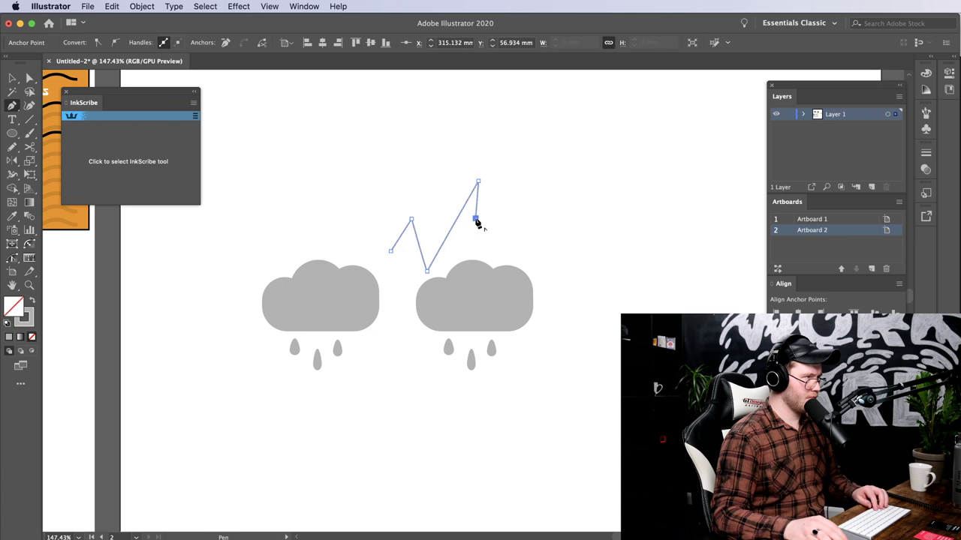
key("z")
left_click(502, 229)
key("super+z")
key("super+z")
key("super+z")
key("super+z")
key("super+z")
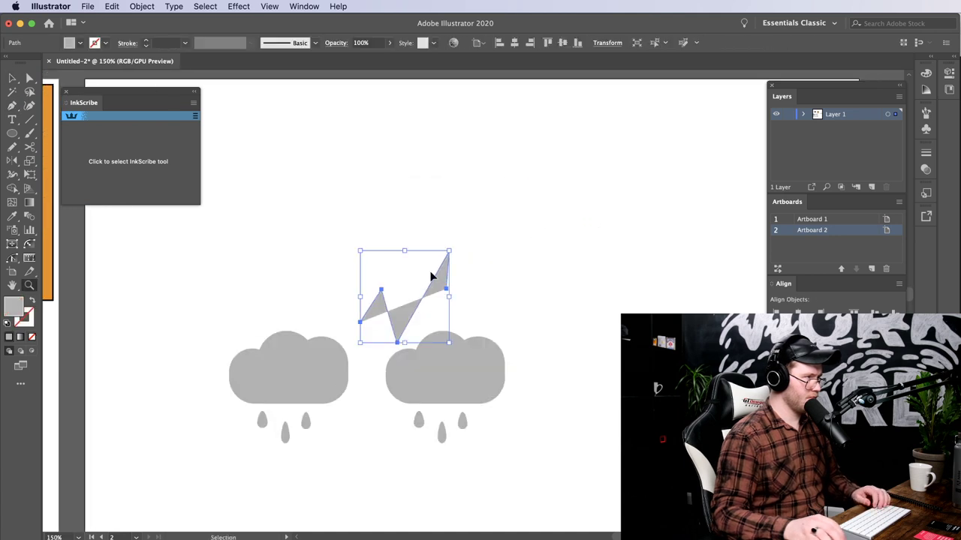
key("z")
key("super+z")
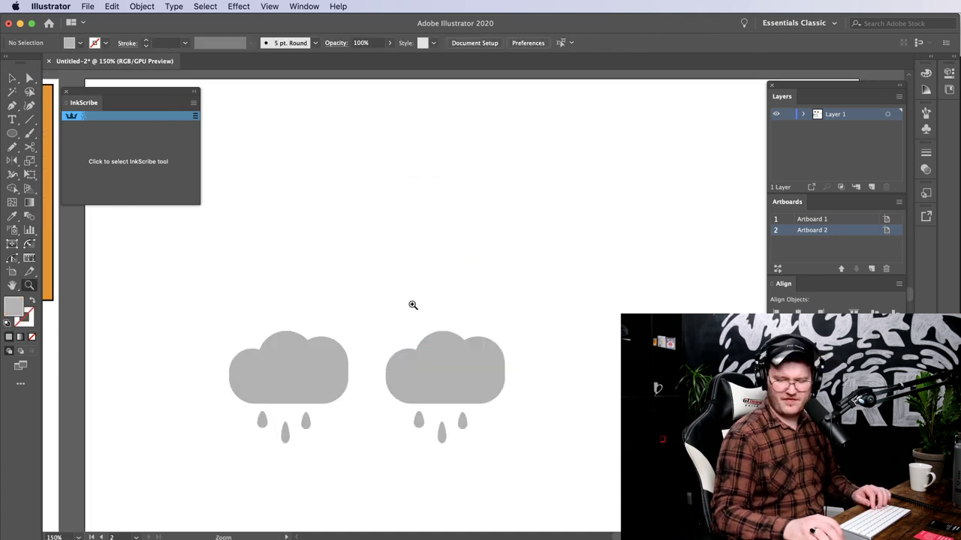
Delete the three raindrops under the right cloud
key("l")
left_click_drag(463, 363, 406, 315)
key("v")
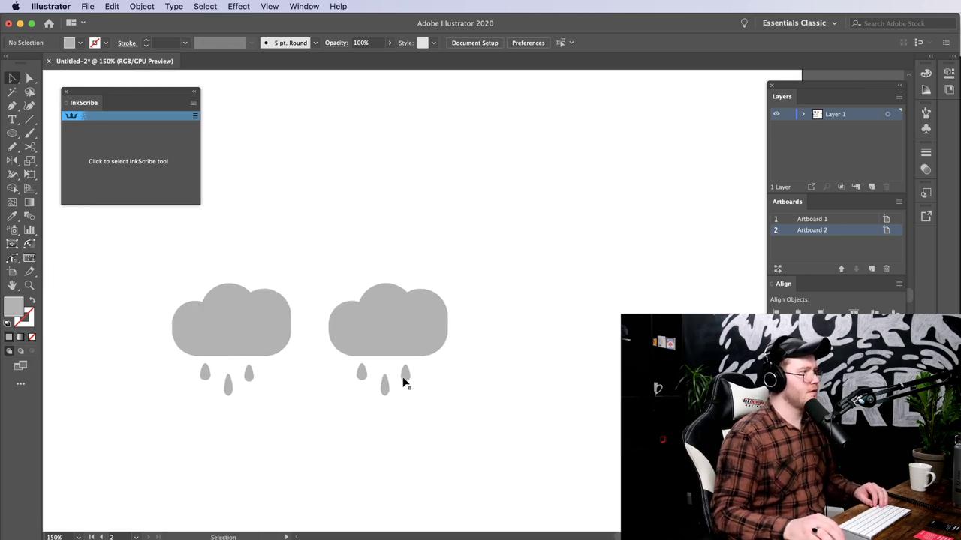
left_click(403, 379)
left_click(383, 386, "shift")
left_click(363, 379, "shift")
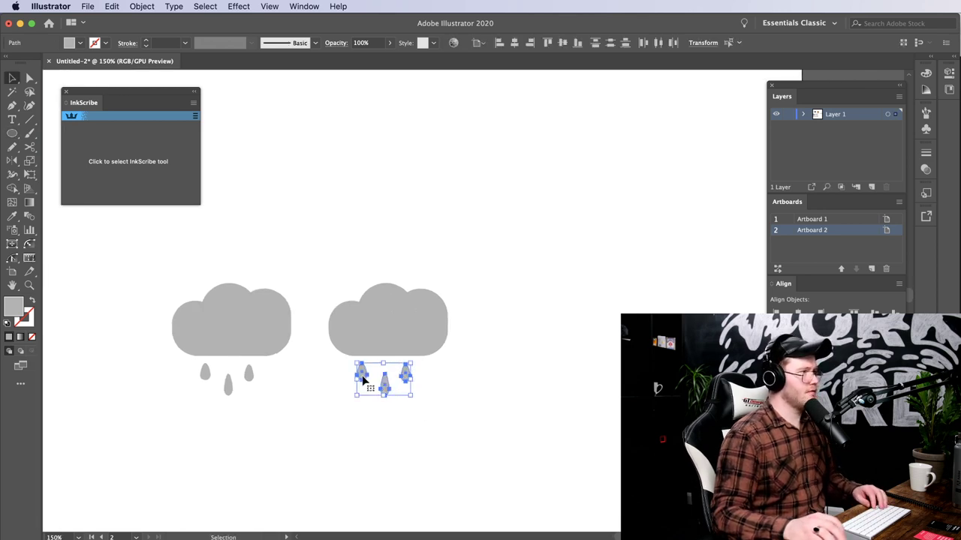
key("Delete")
Draw an S-curve below the right cloud with the Pen tool, as an unfilled grey line tapered to about 4.5 pt
key("p")
left_click_drag(312, 404, 312, 379)
left_click_drag(436, 388, 427, 366)
key("z")
key("shift+x")
key("shift+x")
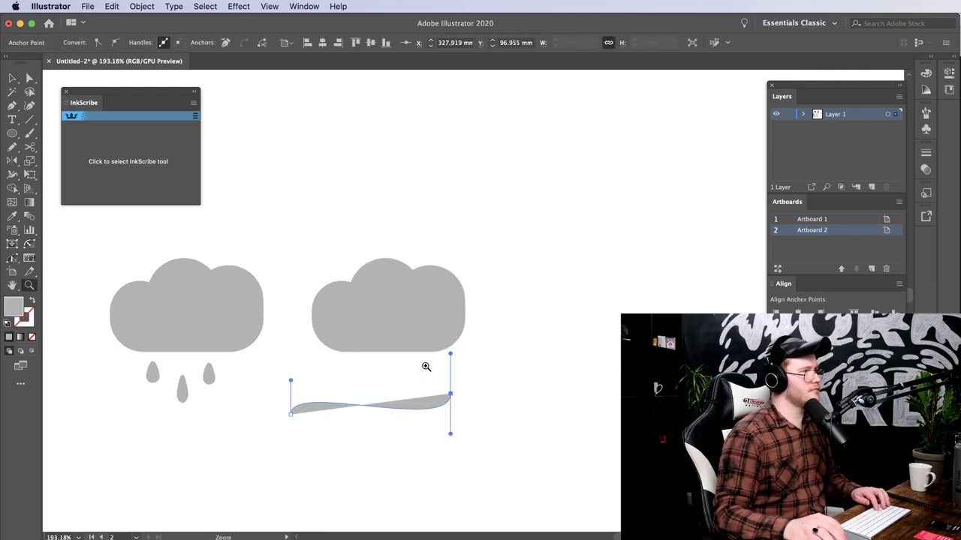
key("shift+x")
key("shift+w")
left_click_drag(378, 412, 456, 316)
key("super+shift+a")
key("v")
left_click(141, 6)
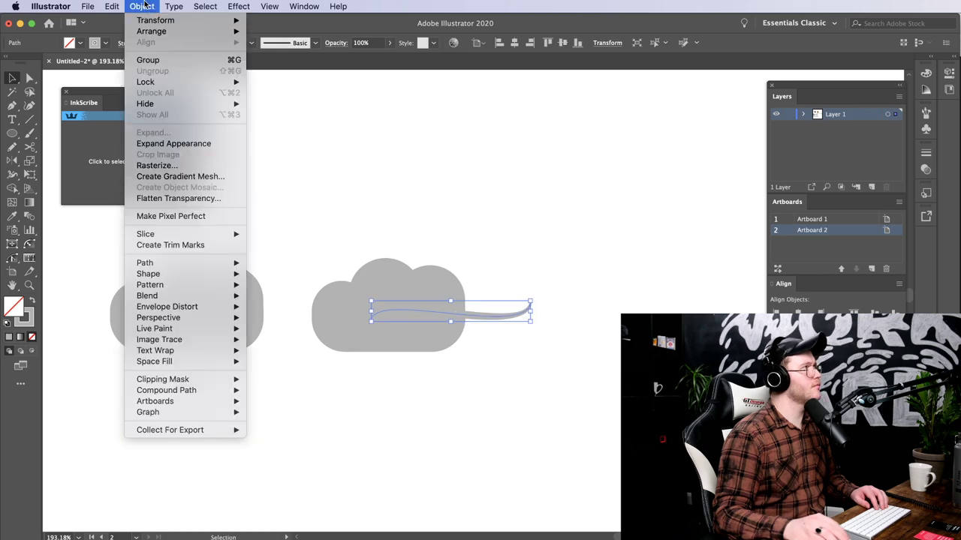
mouse_move(168, 264)
left_click(270, 293)
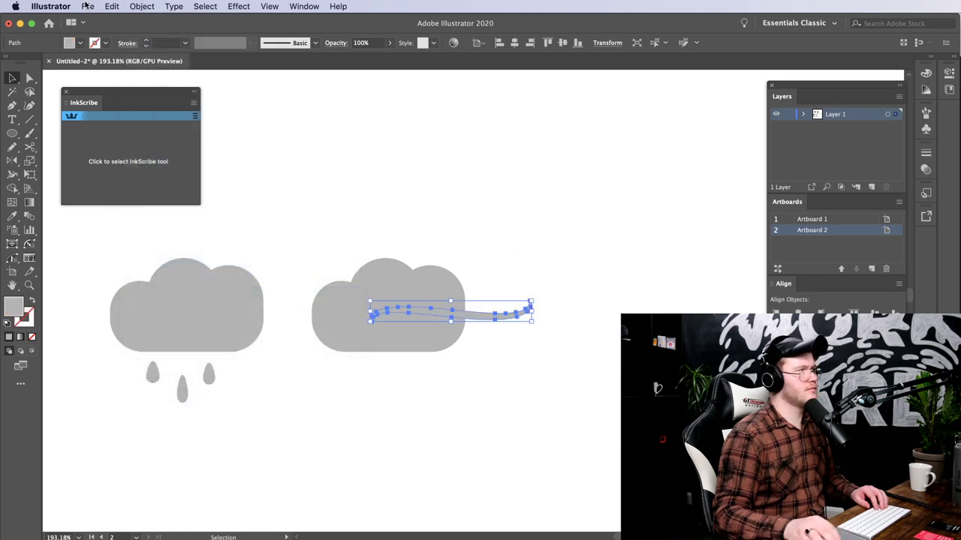
left_click(104, 44)
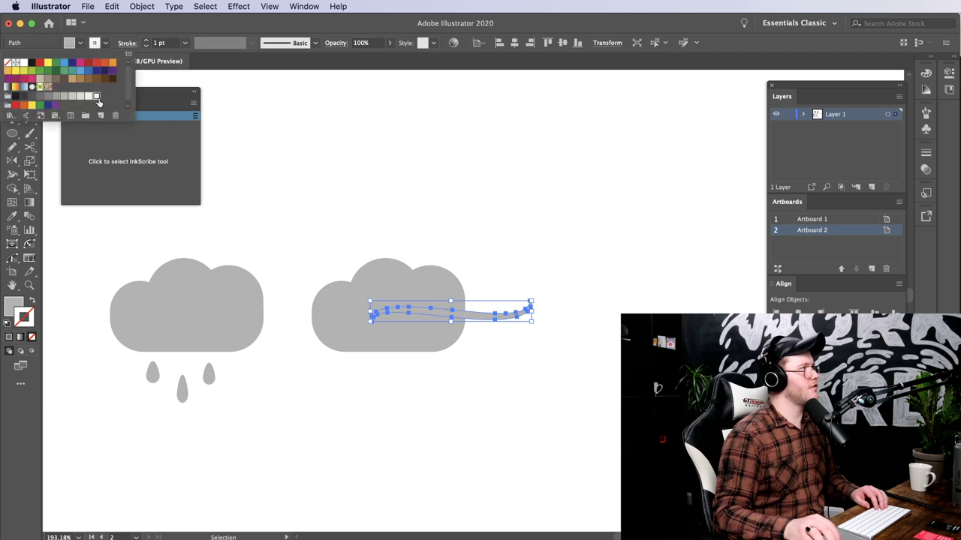
left_click(95, 98)
left_click(371, 133)
left_click(515, 315)
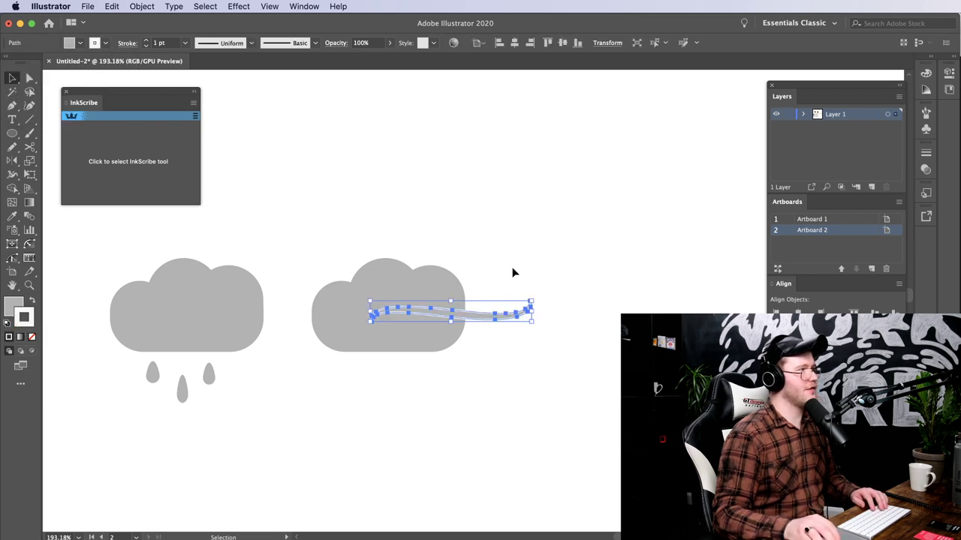
key("super+z")
key("super+z")
key("super+z")
Shorten the wavy line horizontally to about three quarters of its length
left_click_drag(527, 266, 537, 245)
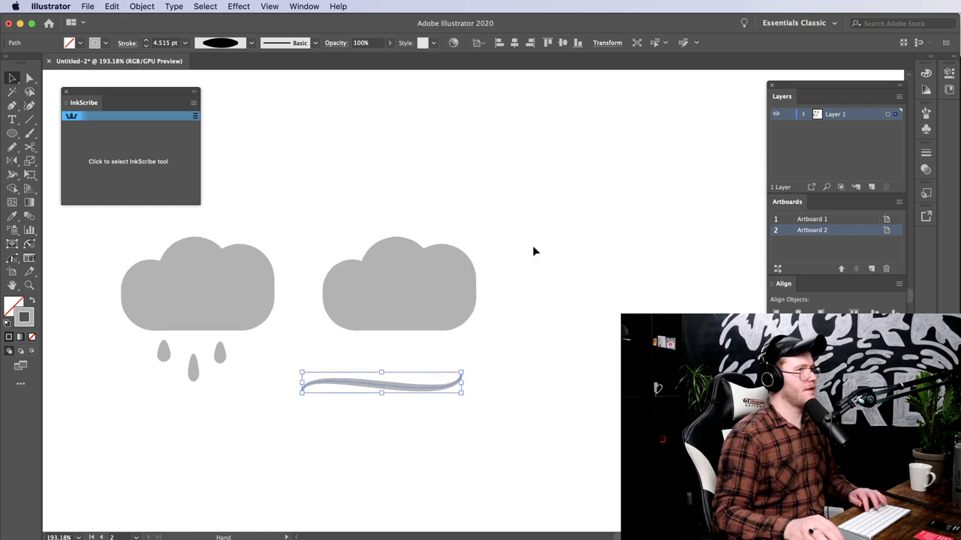
left_click(444, 414)
left_click(423, 391)
left_click_drag(462, 382, 421, 382)
left_click(430, 397)
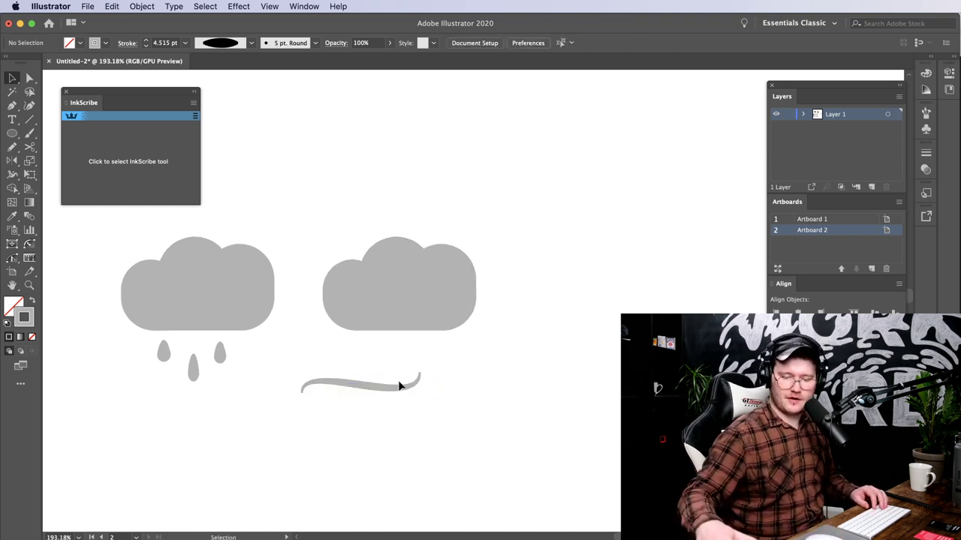
Duplicate the wavy line into three staggered wind lines below the right cloud, and shift the lowest one slightly left
left_click_drag(430, 353, 463, 286)
left_click_drag(528, 359, 484, 361)
mouse_move(461, 314)
left_mouse_down()
mouse_move(450, 398)
mouse_move(502, 433)
mouse_move(508, 427)
left_mouse_up()
left_click(573, 430)
scroll(563, 405, "down", 3)
scroll(562, 406, "left", 3)
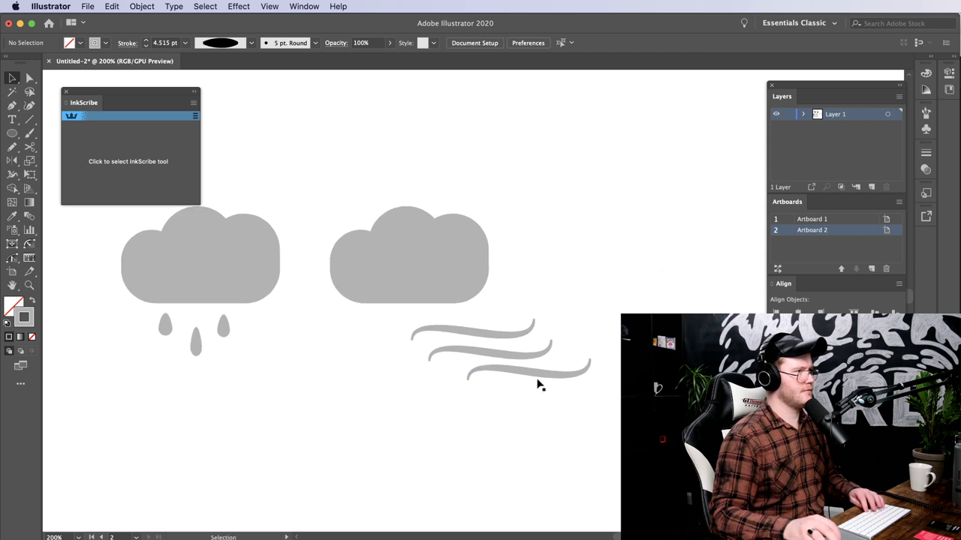
left_click_drag(531, 383, 526, 384)
key("super+shift+a")
left_click(579, 377)
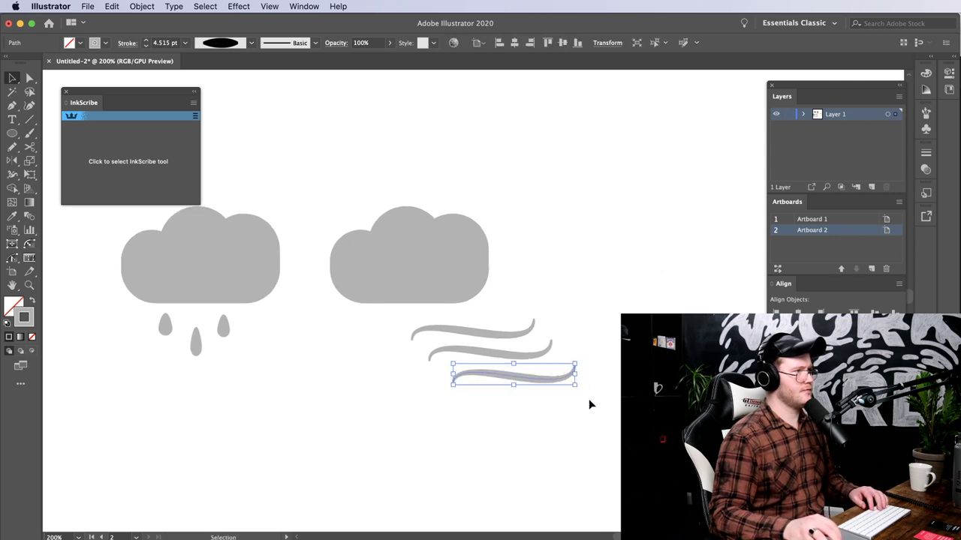
key("c")
left_click(500, 337)
key("Return")
key("v")
mouse_move(583, 311)
left_mouse_down()
mouse_move(515, 361)
mouse_move(451, 313)
mouse_move(428, 230)
mouse_move(529, 264)
mouse_move(490, 262)
left_mouse_up()
left_click(382, 365)
scroll(575, 358, "up", 2)
scroll(575, 358, "right", 1)
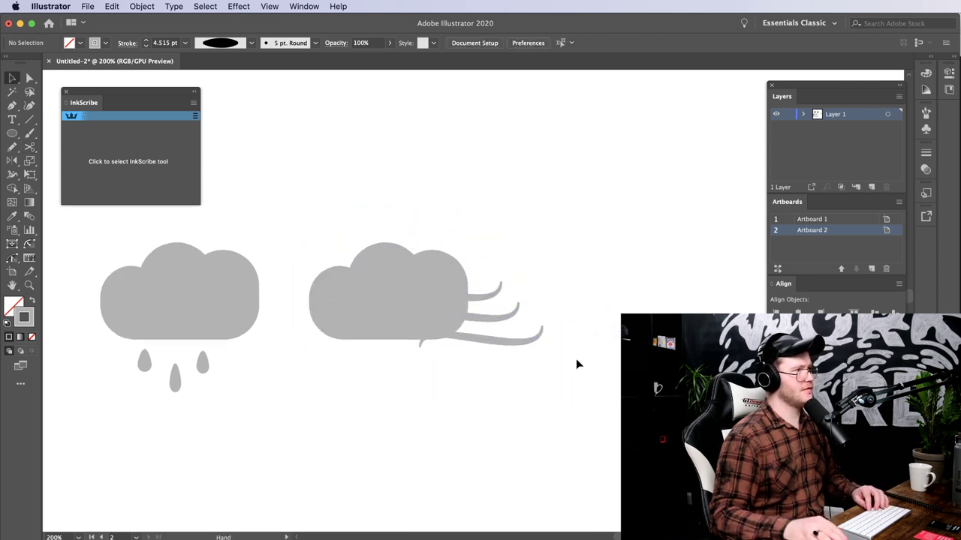
key("super+z")
Move the three wind lines directly beneath the right cloud and scale them down to fit its width
left_click_drag(472, 373, 403, 358)
left_click(488, 405)
left_click(398, 354)
left_click_drag(489, 408, 459, 399)
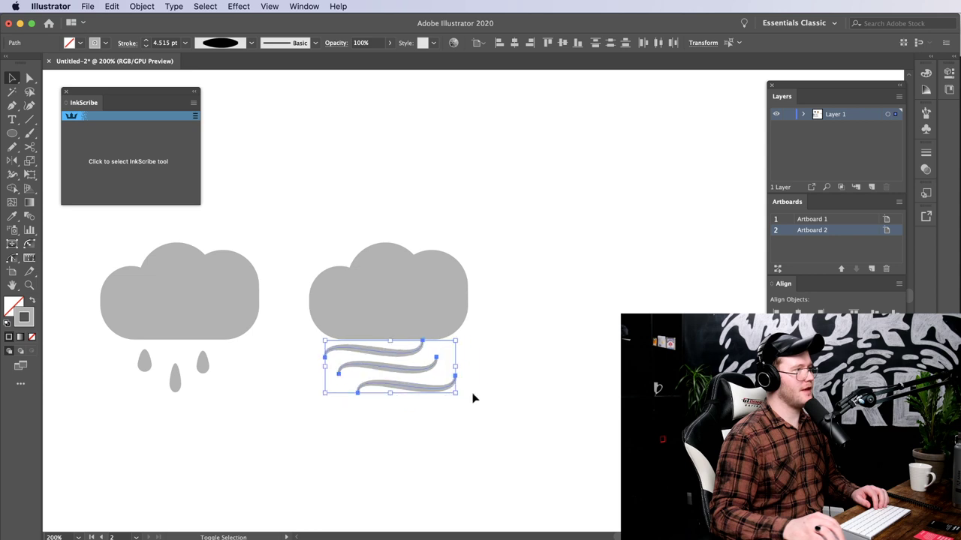
Move the three wind lines slightly down and left so they sit evenly beneath the right cloud
left_click(470, 397)
left_click_drag(381, 353, 381, 353)
left_click_drag(383, 352, 402, 360)
left_click(607, 371)
mouse_move(579, 359)
left_mouse_down()
mouse_move(498, 369)
mouse_move(442, 357)
mouse_move(263, 378)
mouse_move(417, 351)
left_mouse_up()
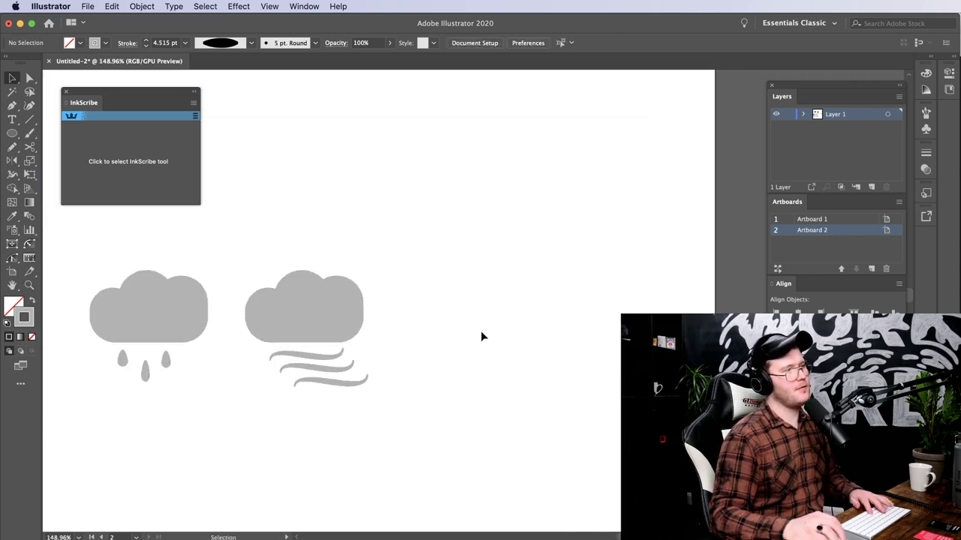
left_click_drag(362, 414, 313, 360)
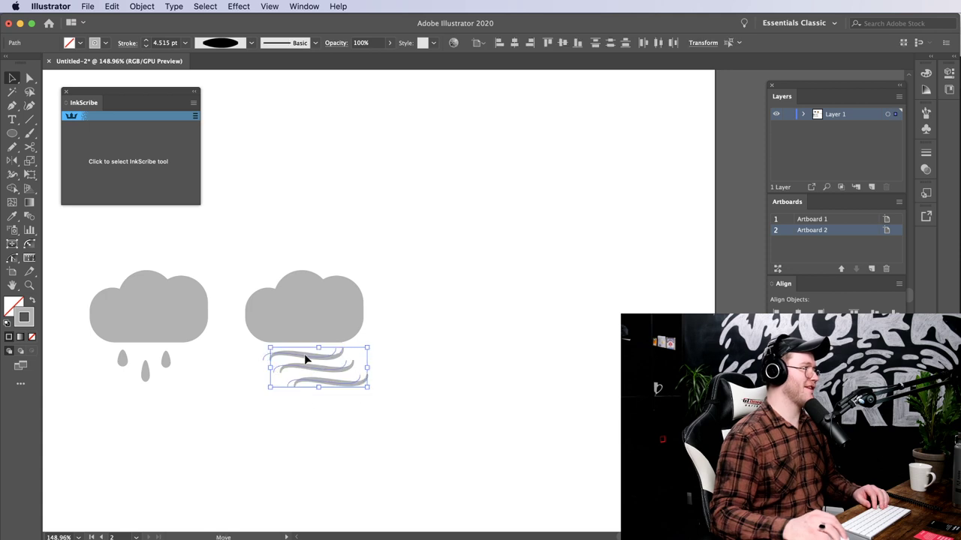
left_click(471, 353)
scroll(442, 345, "left", 3)
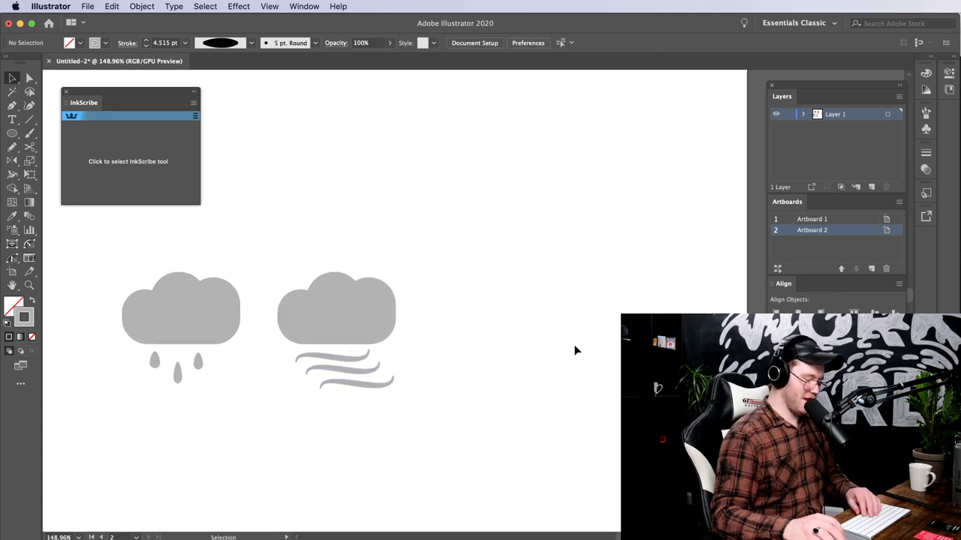
Draw a circle to the right of the windy cloud with the Ellipse tool
key("l")
left_click_drag(418, 279, 587, 356)
scroll(598, 332, "left", 2)
scroll(598, 332, "left", 2)
key("v")
key("v")
left_click(680, 307)
left_click_drag(599, 312, 563, 342)
Place the circle level with the clouds and turn its grey stroke into a solid grey fill
key("a")
left_click(667, 286)
left_click_drag(620, 291, 560, 356)
left_click(618, 321)
mouse_move(619, 301)
left_mouse_down()
mouse_move(575, 349)
mouse_move(590, 325)
left_mouse_up()
key("shift+x")
left_click(607, 328)
Draw a short vertical line above the circle with the Pen tool, as an unfilled grey 2 pt stroke
key("z")
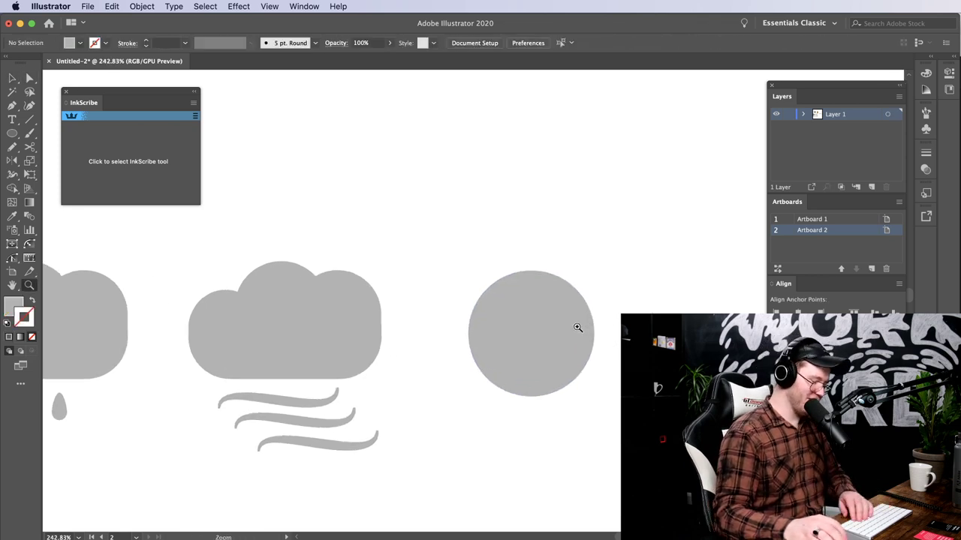
key("p")
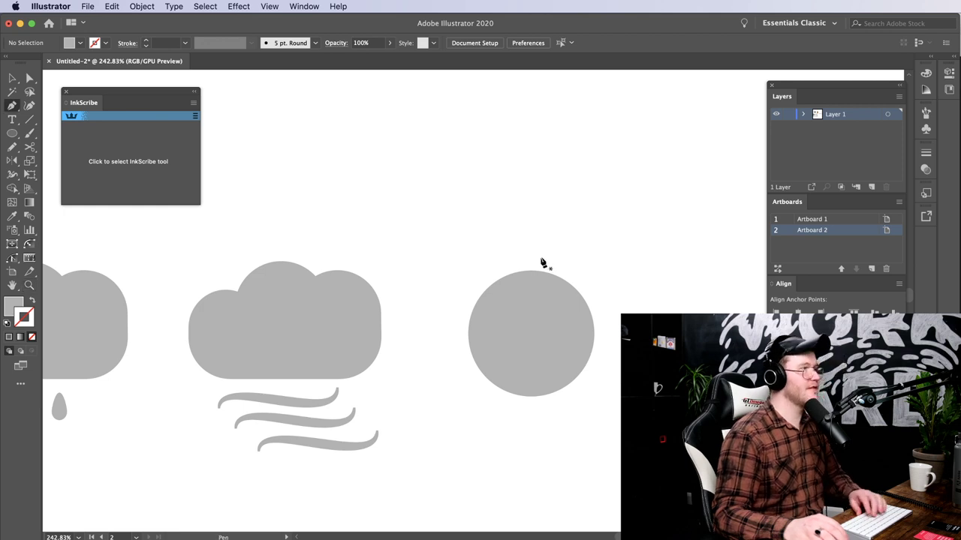
left_click(528, 257)
left_click(527, 212, "shift")
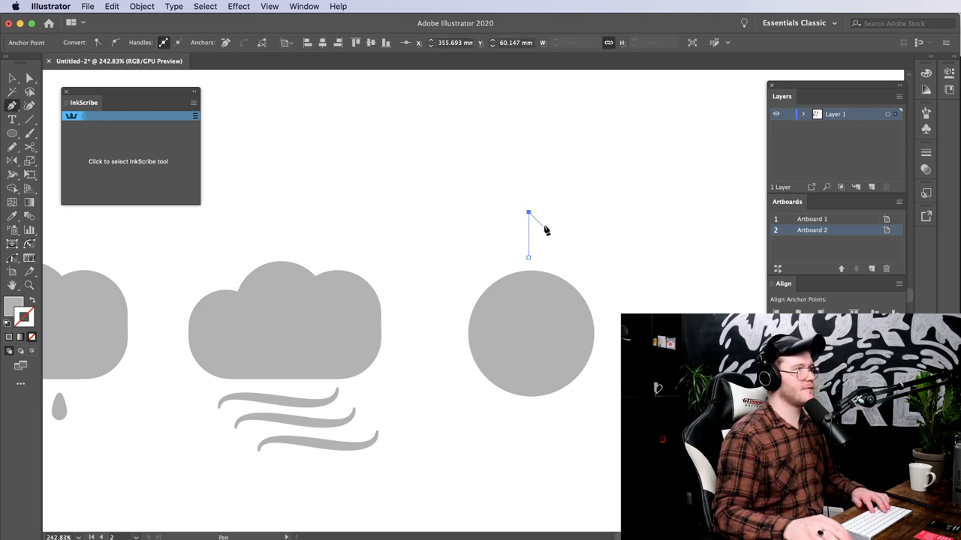
key("v")
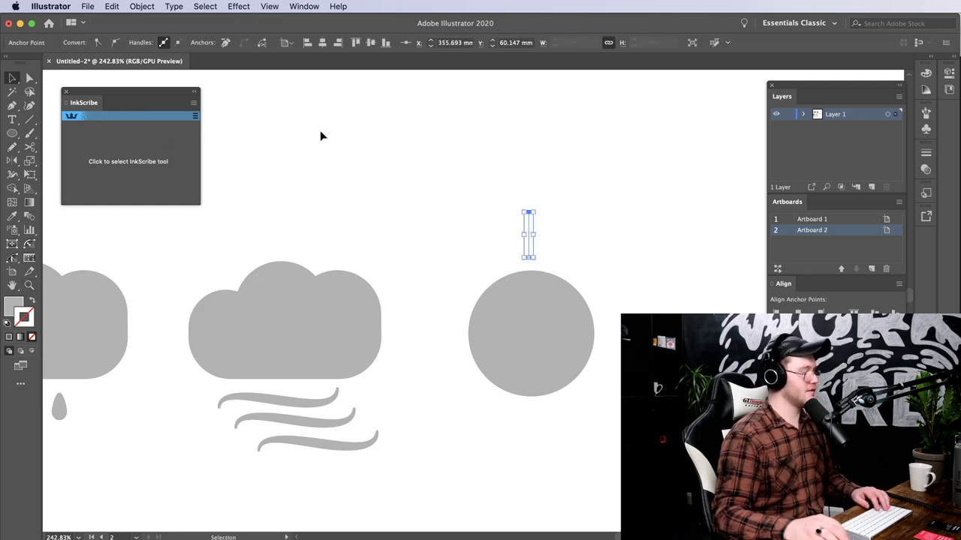
left_click(530, 218)
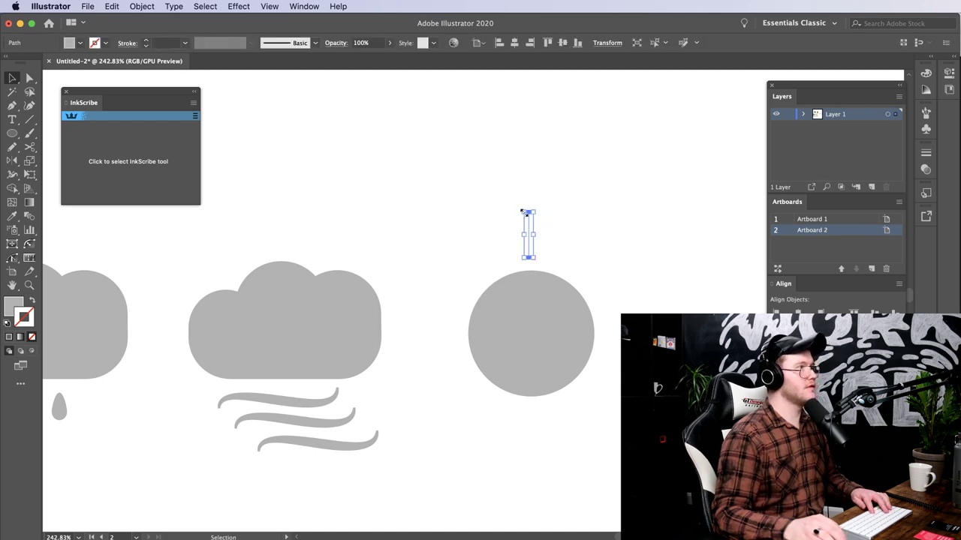
key("shift+x")
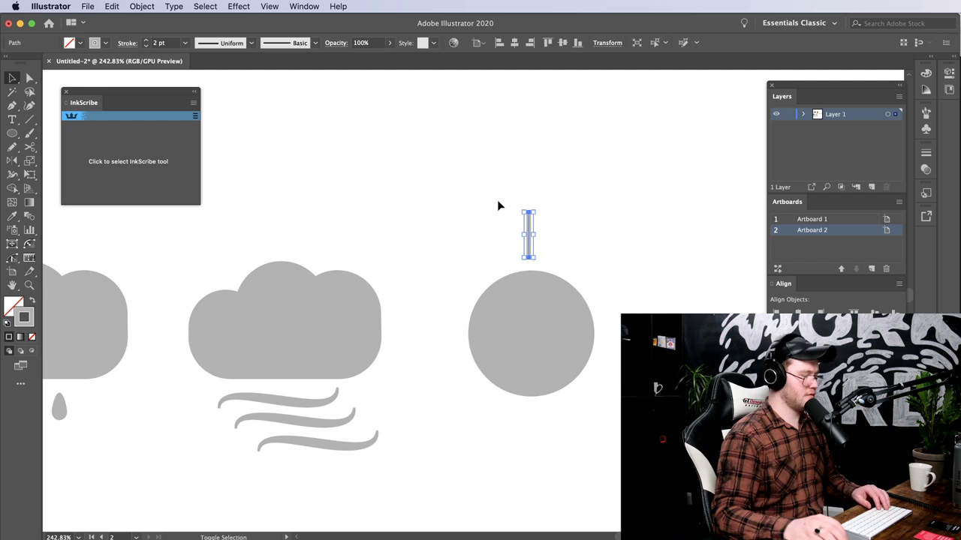
Widen the line's outer end to about 7.7 pt with the Width tool and centre the tapered ray above the circle
key("shift+w")
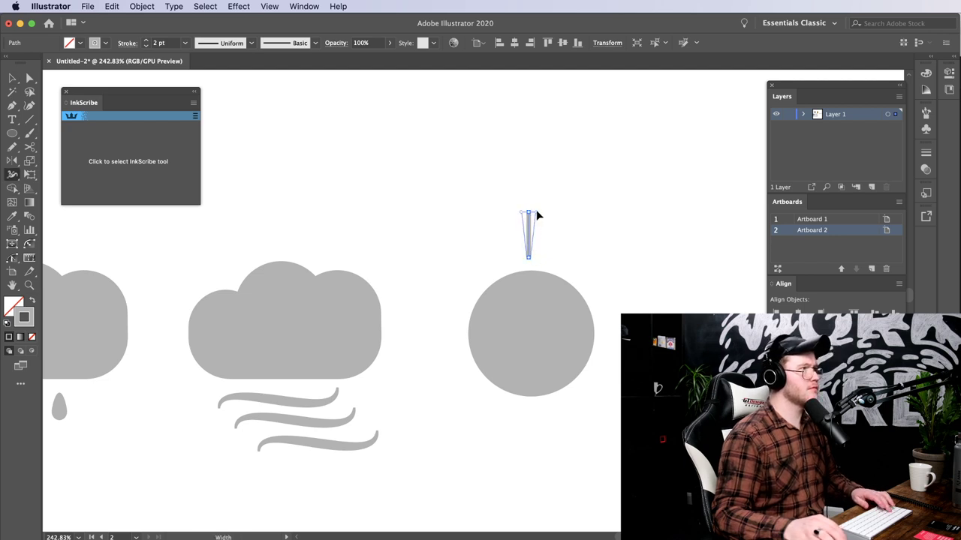
key("v")
left_click(560, 212)
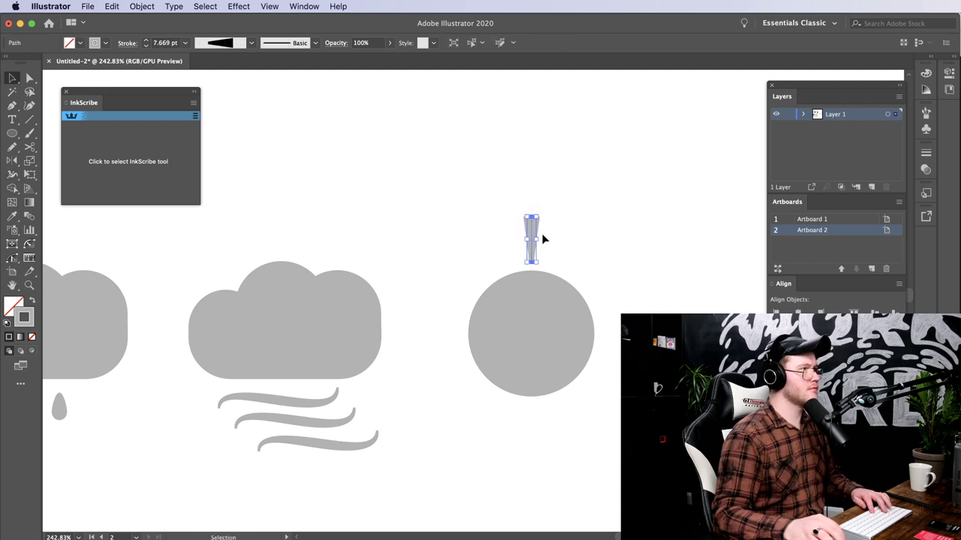
Rotate a copy of the ray 45° around the circle's centre and repeat it to make eight evenly spaced rays
left_click(530, 234)
key("r")
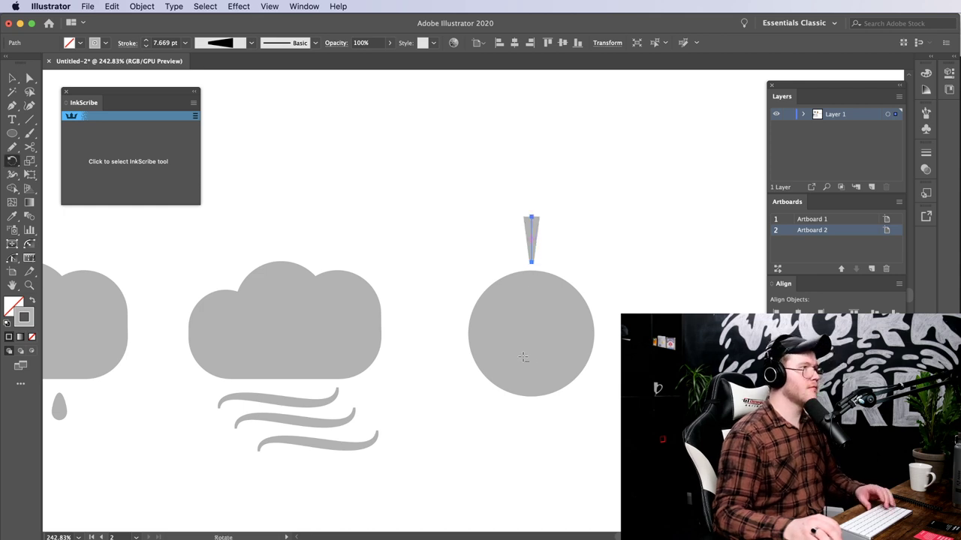
left_click(529, 334)
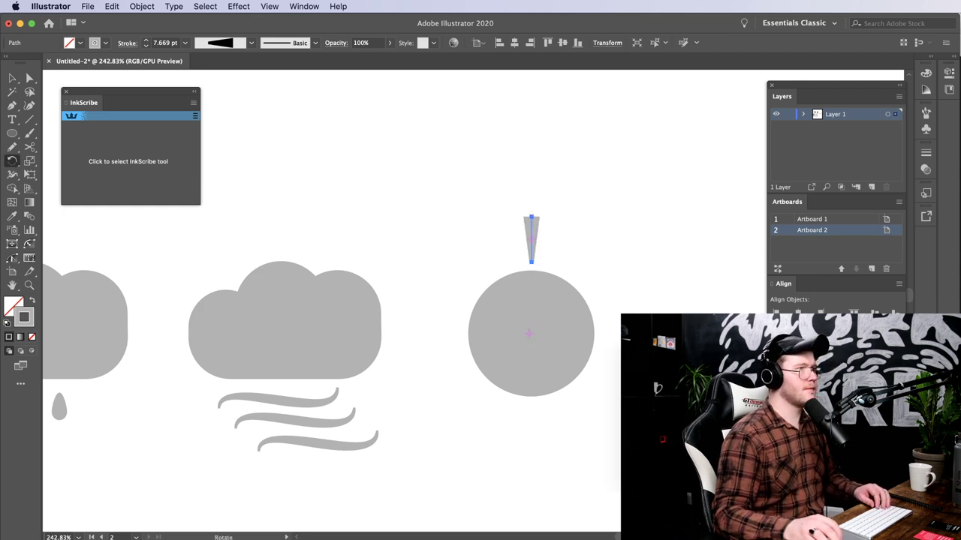
left_click_drag(531, 225, 608, 259)
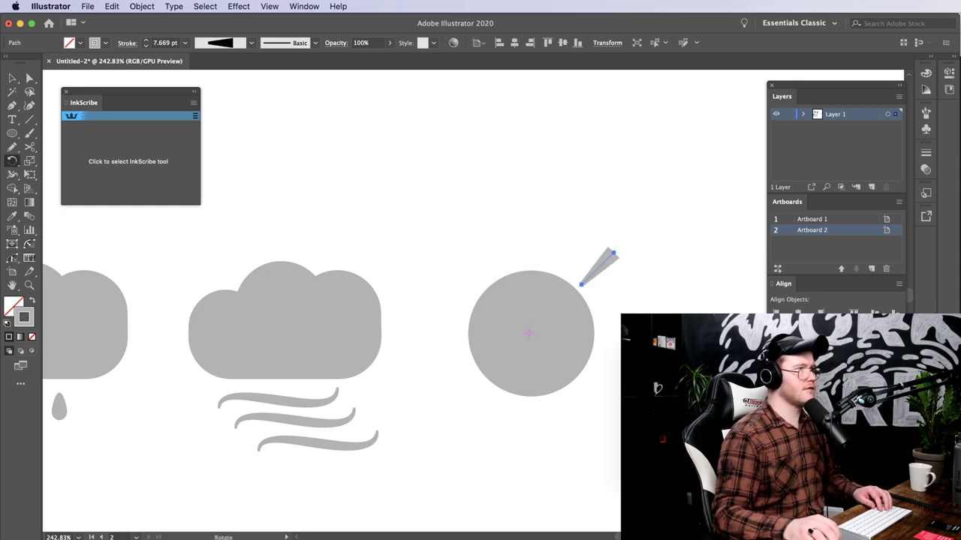
key("super+d")
key("super+d")
key("super+d")
key("super+d")
key("super+d")
key("super+d")
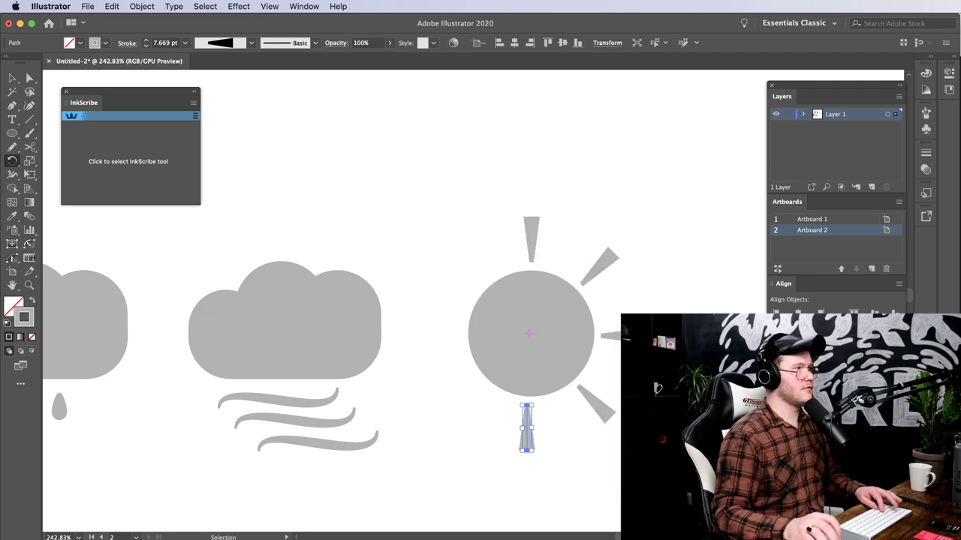
Expand the circle and its rays into filled shapes, and scale the whole sun down proportionally
key("v")
scroll(405, 300, "right", 3)
scroll(405, 300, "down", 1)
left_click_drag(605, 182, 373, 428)
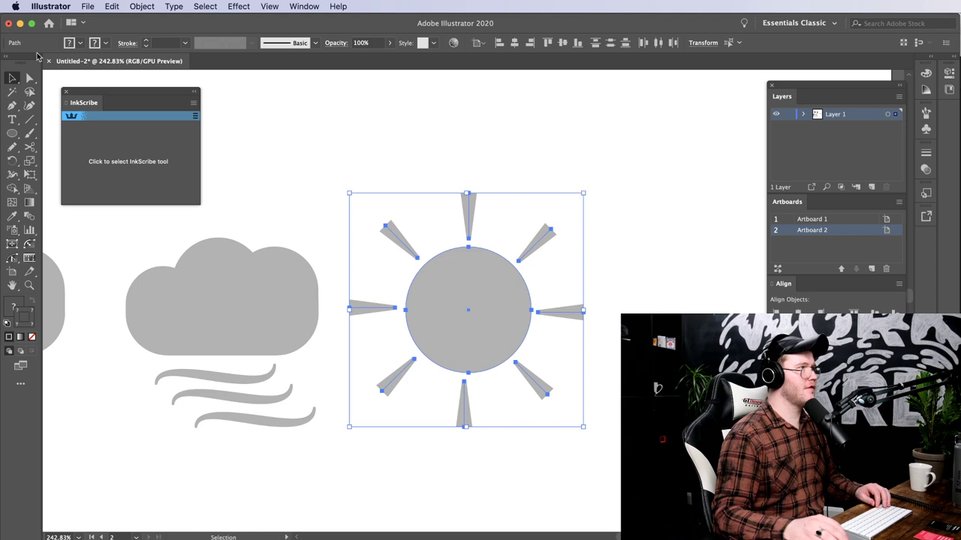
left_click(142, 6)
left_click(218, 147)
left_click_drag(585, 195, 556, 223)
left_click(618, 260)
left_click_drag(541, 290, 504, 351)
left_click(533, 335)
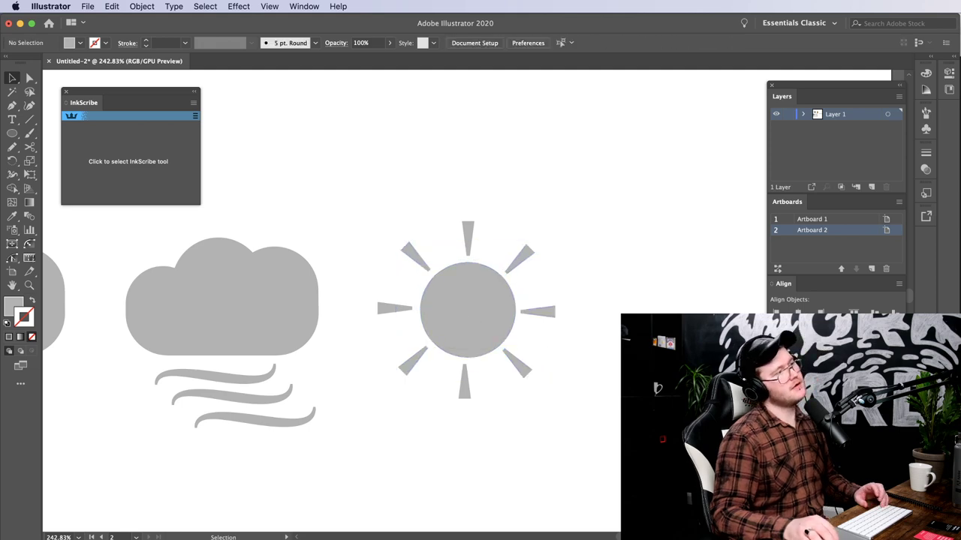
Spread the rain cloud, windy cloud and sun farther apart in one horizontal row
left_click_drag(491, 309, 319, 322)
left_click_drag(320, 322, 354, 315)
left_click_drag(466, 319, 521, 292)
left_click_drag(470, 250, 547, 319)
left_click_drag(524, 288, 532, 289)
left_click(515, 350)
left_click_drag(267, 349, 282, 282)
left_click(494, 374)
left_click_drag(530, 377, 554, 258)
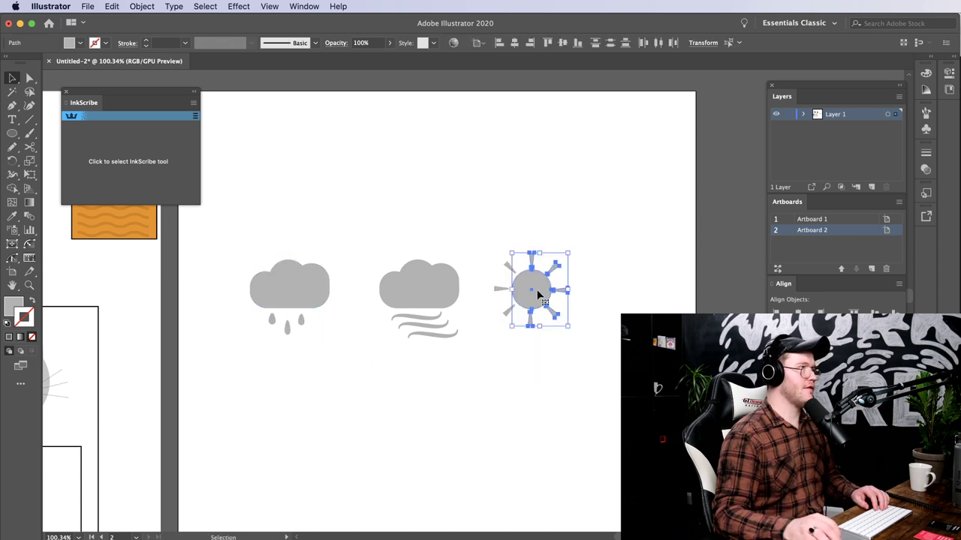
Group the windy cloud with its lines and the sun with its rays, and shift the sun slightly right
left_click_drag(434, 216, 463, 332)
left_click(442, 356)
key("super+equal")
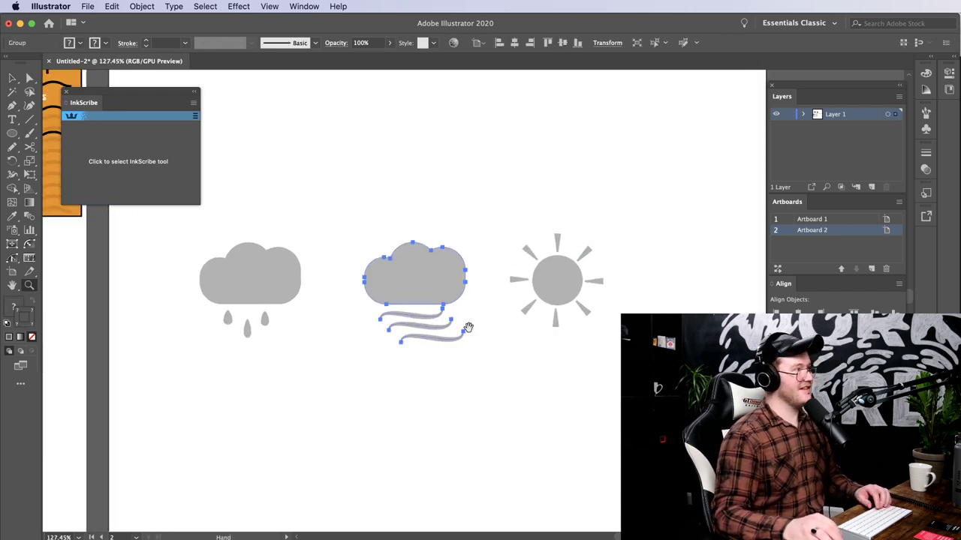
left_click_drag(539, 390, 591, 276)
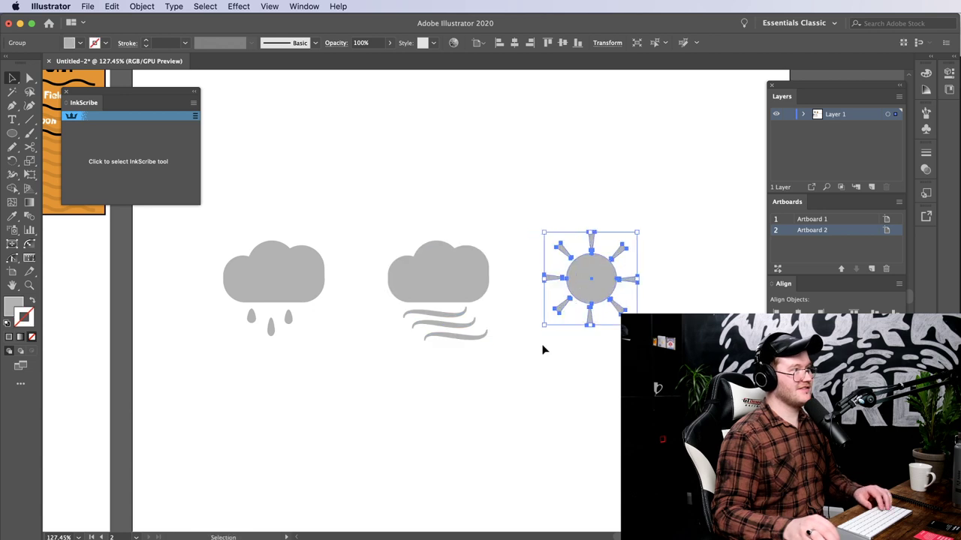
left_click(523, 364)
key("space")
left_click_drag(546, 375, 492, 389)
key("space")
key("z")
key("space")
left_click_drag(492, 390, 465, 382)
scroll(485, 375, "down", 2)
key("v")
left_click_drag(616, 388, 325, 320)
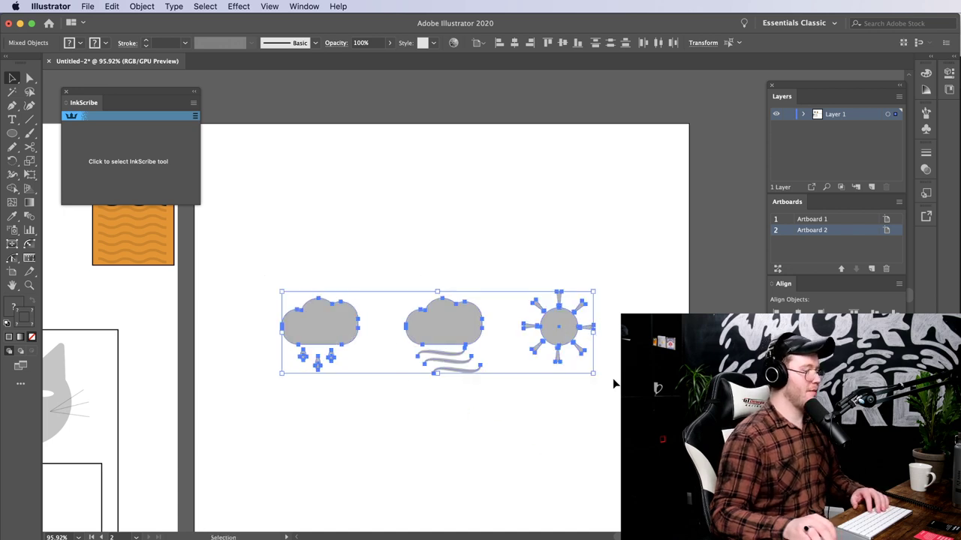
key("z")
scroll(570, 401, "down", 3)
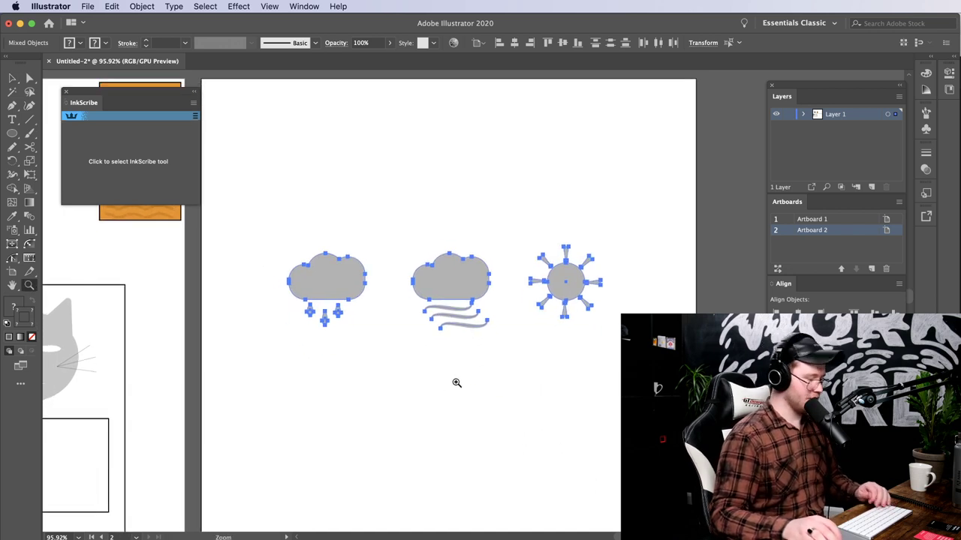
left_click_drag(405, 363, 428, 360)
key("space")
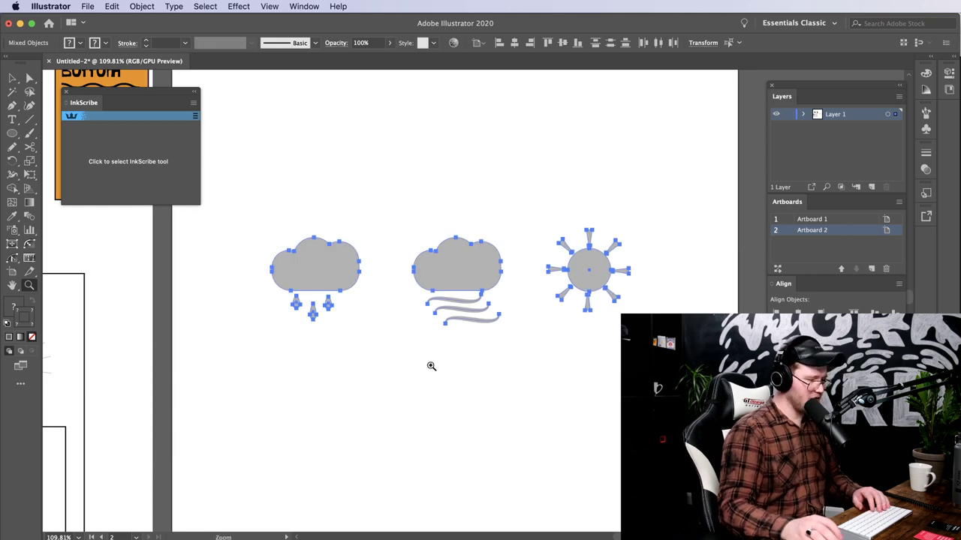
key("space")
left_click_drag(458, 366, 526, 427)
key("space")
Copy the grey cat head from the contact form onto the second artboard, scaled down just below the rain cloud
key("space")
left_click_drag(293, 340, 423, 343)
key("v")
left_click(295, 257)
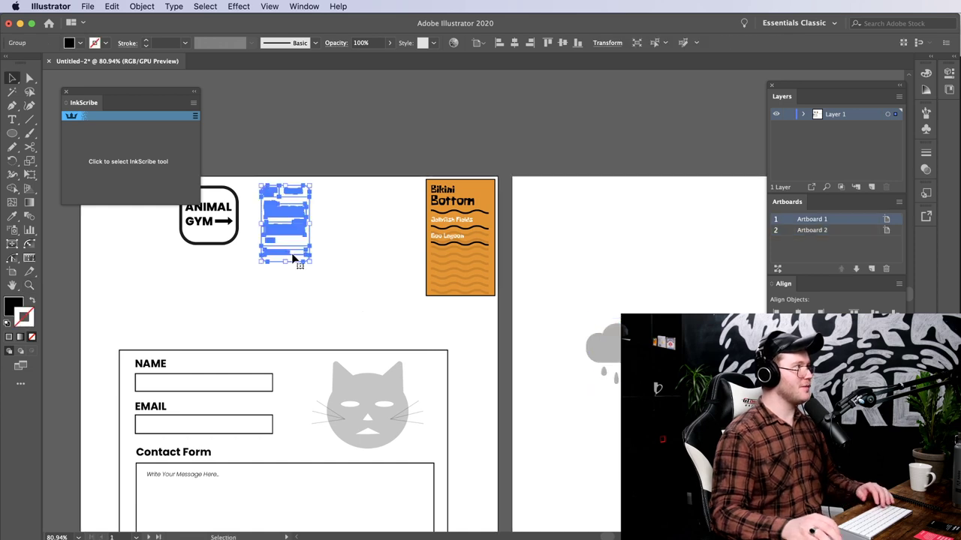
left_click(357, 321)
key("space")
left_click_drag(445, 370, 414, 340)
left_click(359, 387)
left_click_drag(359, 386, 610, 387)
left_click_drag(650, 421, 314, 325)
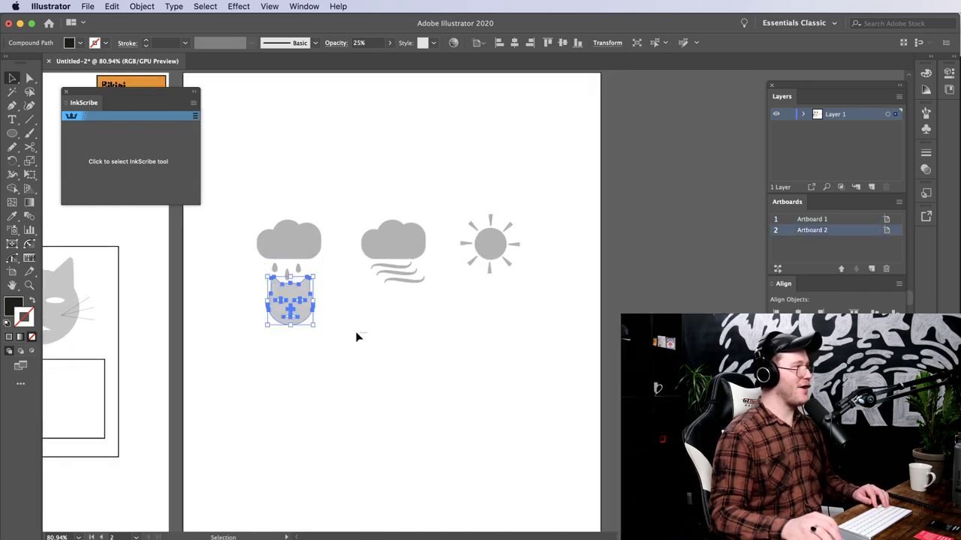
left_click(322, 340)
Move the small cat head from the rain cloud onto the sun
left_click_drag(375, 341, 411, 337)
left_click_drag(235, 264, 548, 327)
key("super+z")
left_click(274, 304)
left_click_drag(275, 304, 568, 294)
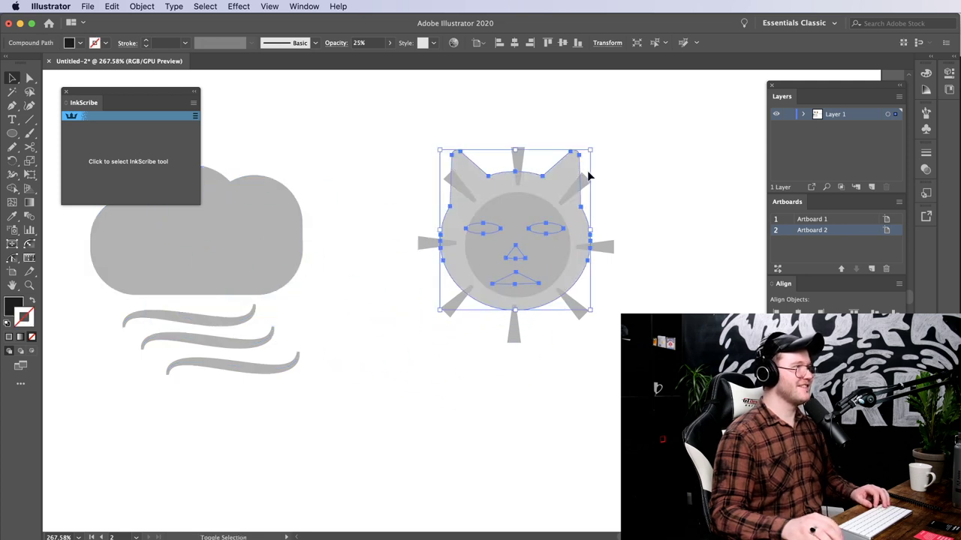
Scale the cat head down to fit inside the sun's disc and send the sun to the back
left_click_drag(588, 147, 561, 191)
left_click_drag(534, 224, 538, 231)
key("super+z")
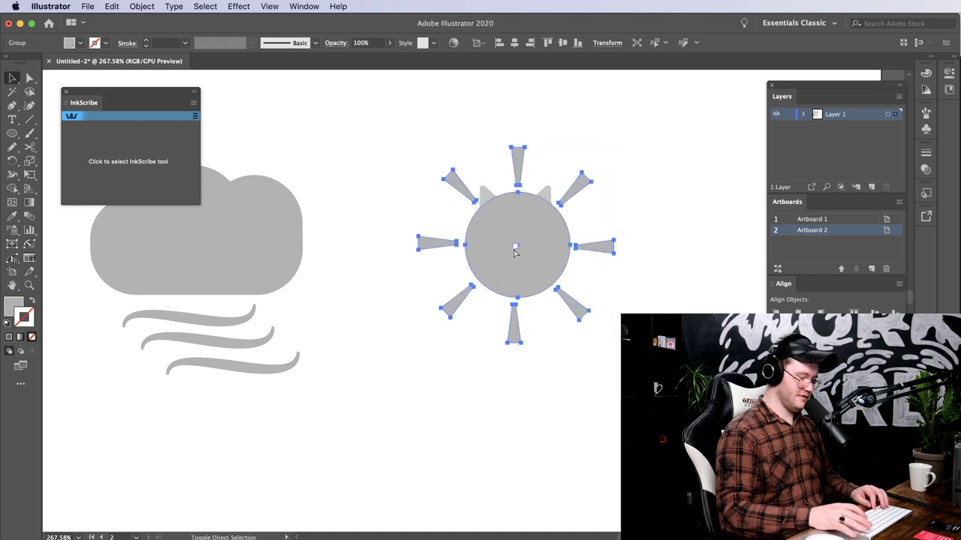
key("super+shift+[")
Centre the cat head inside the sun's disc and shrink it slightly so the ears fit within the circle
left_click(636, 318)
left_click_drag(544, 245, 548, 251)
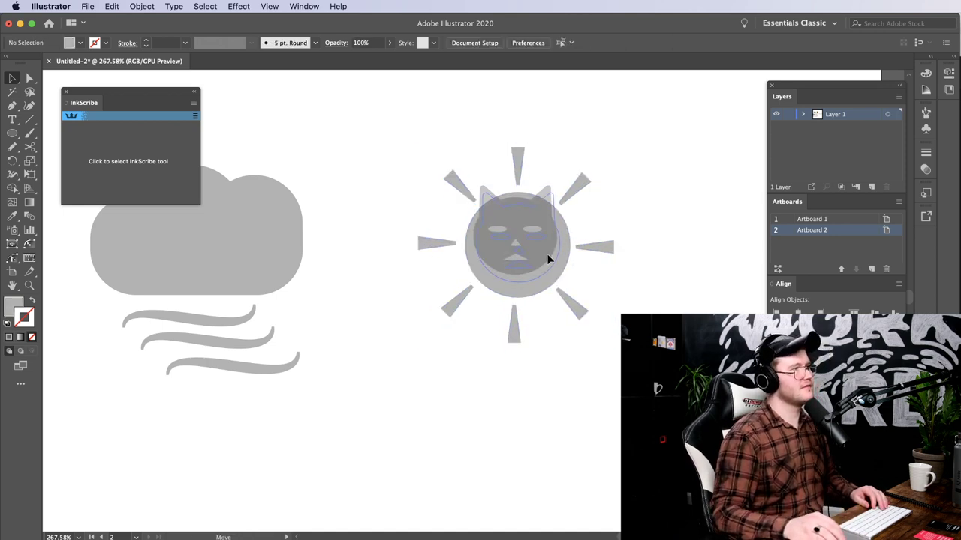
left_click(546, 257)
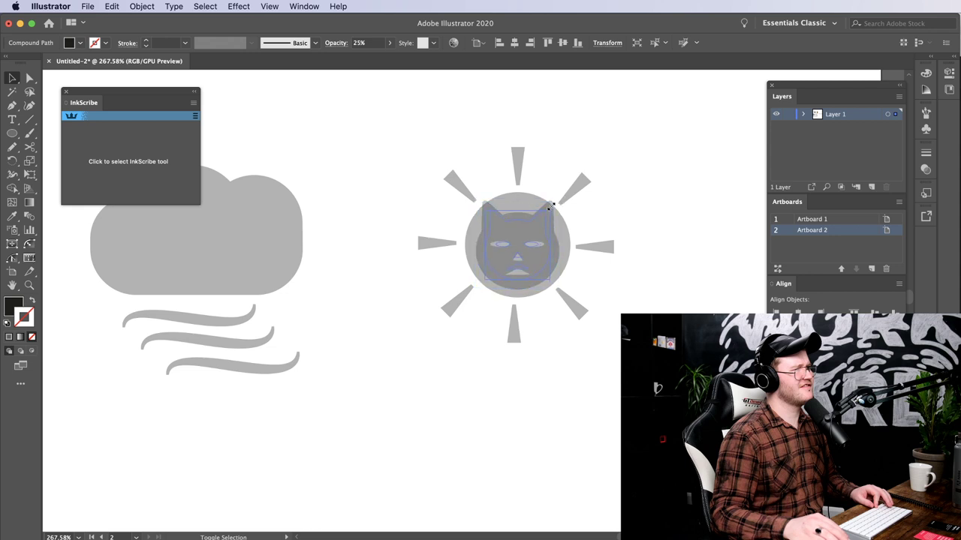
left_click(661, 214)
key("z")
left_click_drag(586, 249, 473, 292)
left_click_drag(473, 292, 590, 258)
scroll(534, 280, "down", 1)
key("v")
left_click(530, 270)
left_click_drag(641, 334, 515, 350)
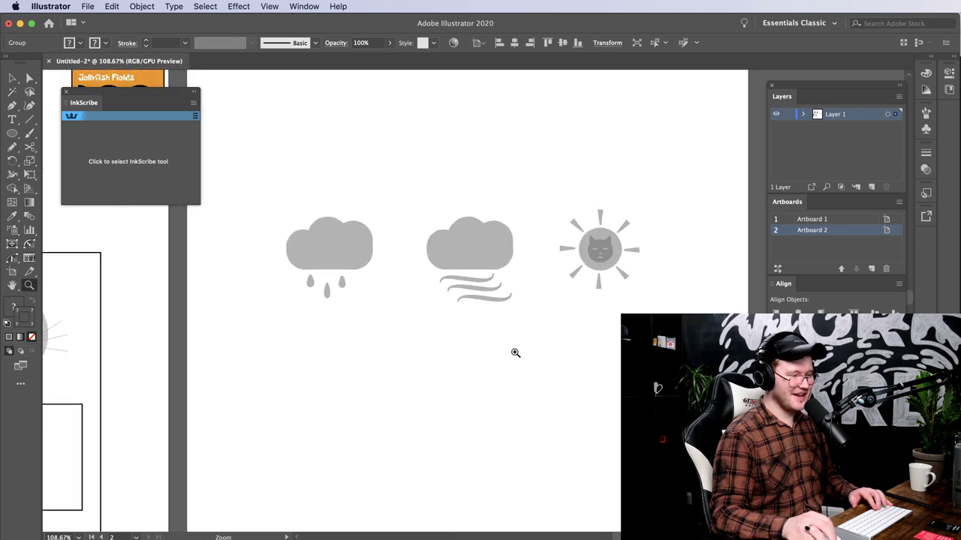
Draw a circle about 5.8 mm wide below the rain cloud and sample the cloud's grey as its fill
key("l")
key("super+shift+a")
left_click_drag(302, 336, 382, 330)
key("i")
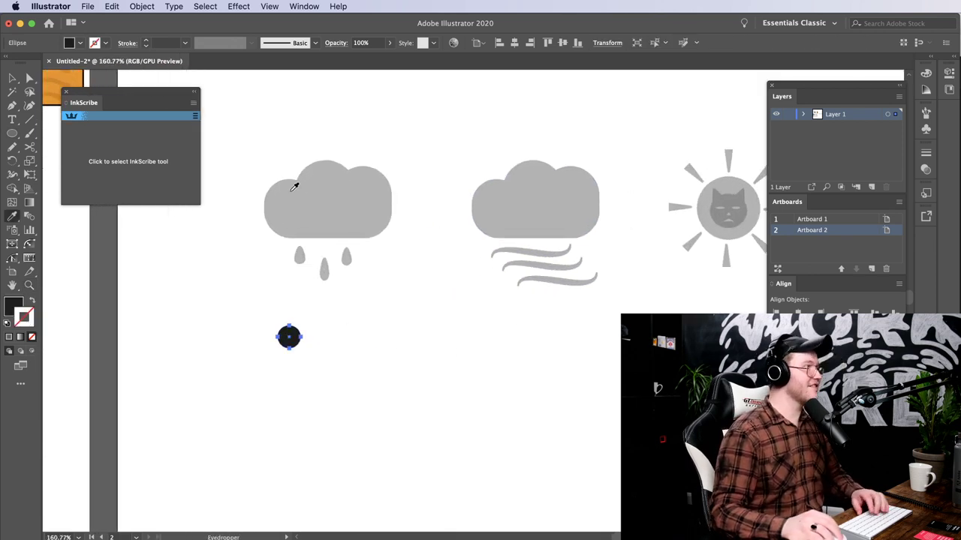
left_click(310, 185)
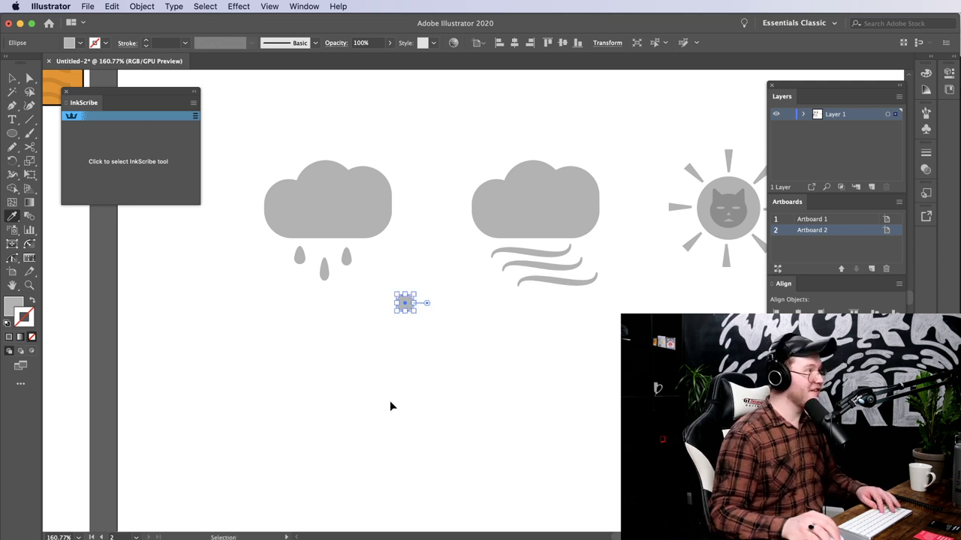
Duplicate the small circle sideways and repeat the copy to form an evenly spaced row of dots below the icons
key("v")
key("super+shift+a")
left_click_drag(335, 343, 335, 343)
key("super+d")
key("super+d")
key("super+d")
key("super+d")
key("super+d")
key("super+d")
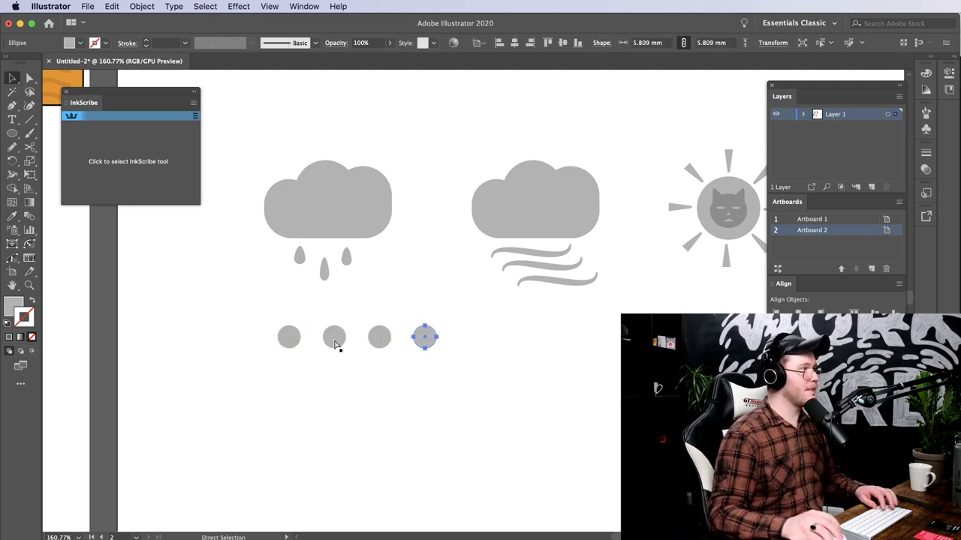
scroll(420, 367, "right", 5)
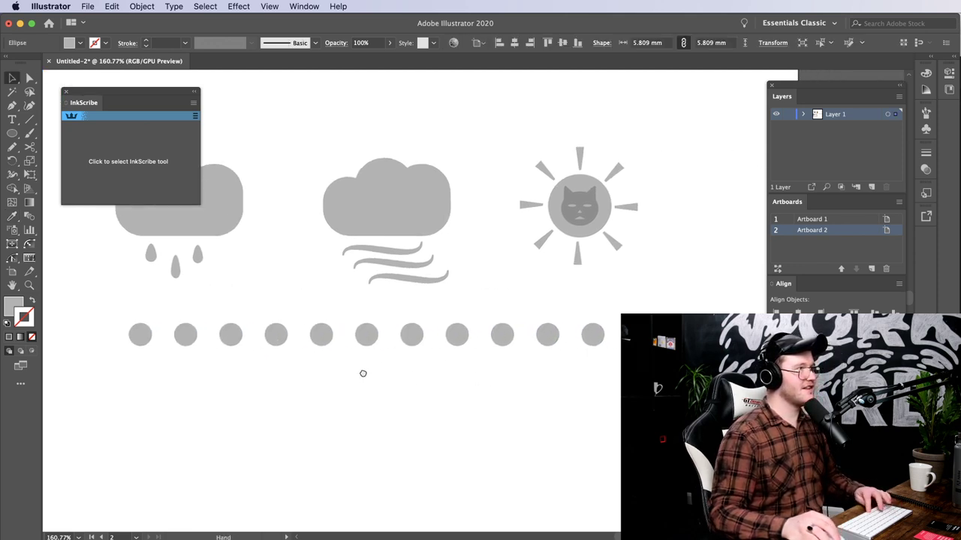
Move the whole row of dots slightly up, closer to the weather icons
key("super+shift+a")
left_click_drag(622, 378, 584, 415)
left_click_drag(685, 395, 357, 368)
left_click(389, 451)
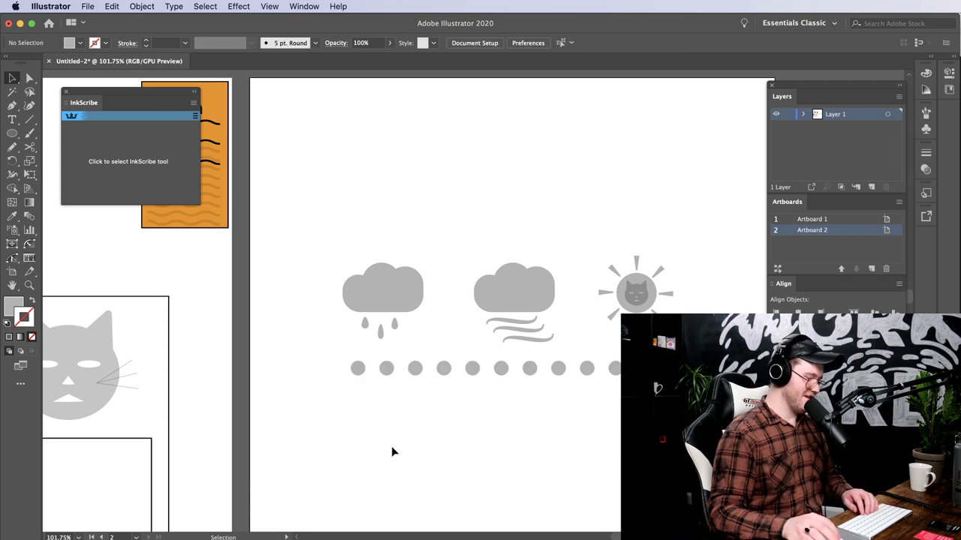
Add a letter B in Poppins ExtraLight Italic at about 42 pt in the empty area below the row of dots
key("b")
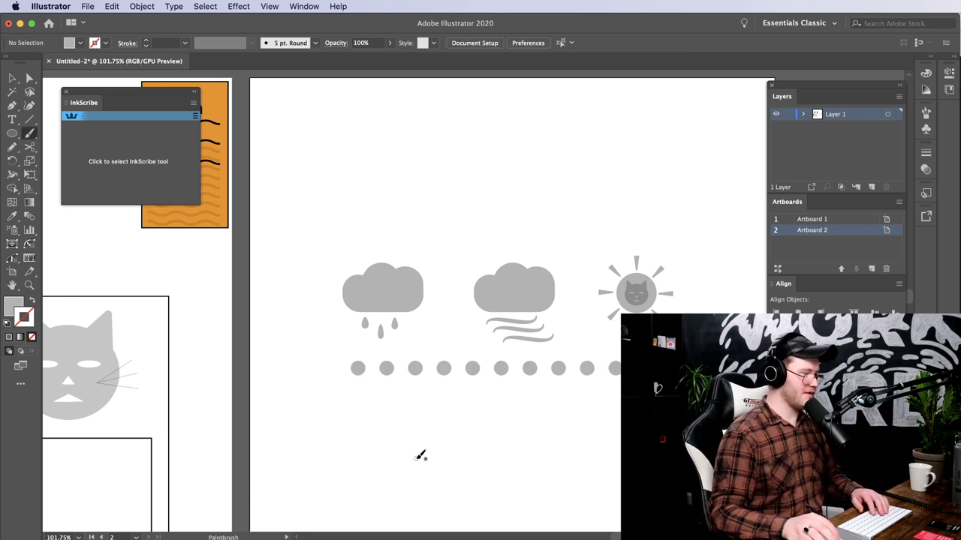
key("t")
left_click(418, 457)
type("B")
key("Escape")
key("super+t")
key("super+t")
left_click(448, 468)
left_click_drag(406, 428, 530, 463)
left_click(468, 492)
left_click(436, 468)
left_click_drag(530, 463, 535, 405)
Draw a slanted straight line through the letter B with the Pen tool, extending above and below it
key("p")
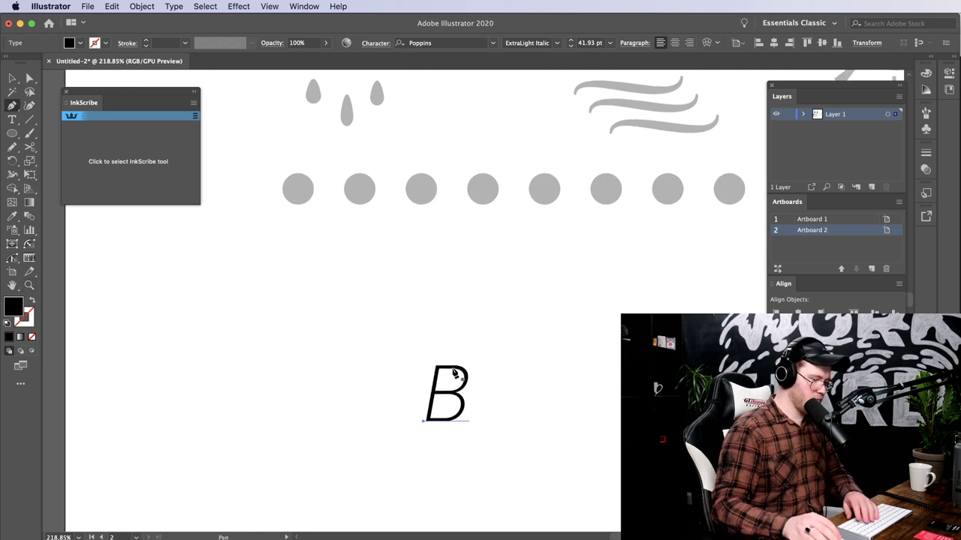
left_click(446, 345)
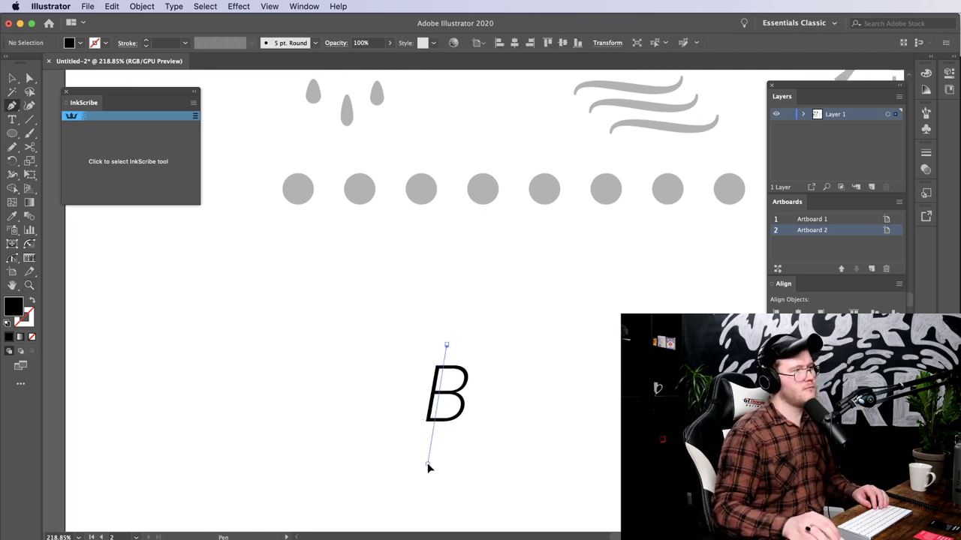
left_click(427, 464)
key("c")
left_click(532, 417)
key("Return")
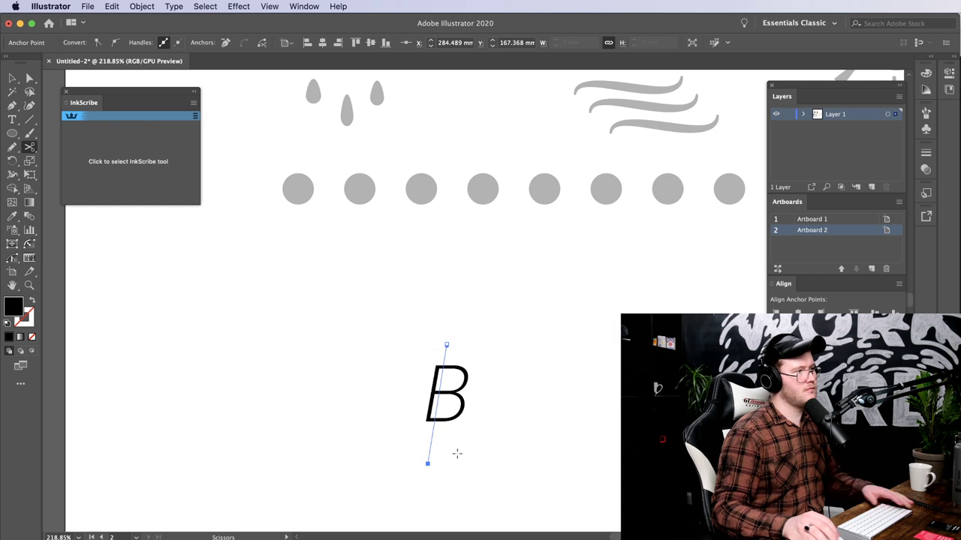
key("v")
left_click(443, 472)
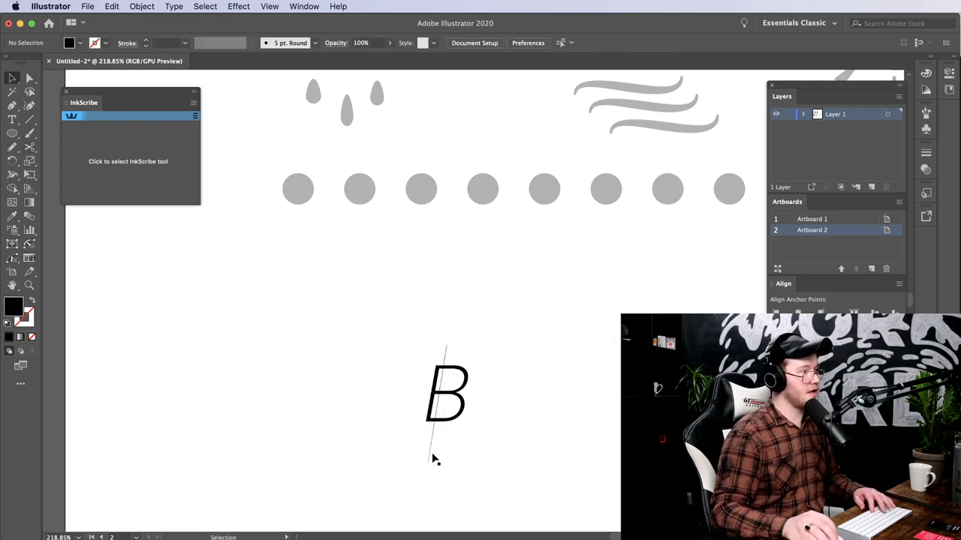
left_click(432, 454)
key("a")
left_click(510, 445)
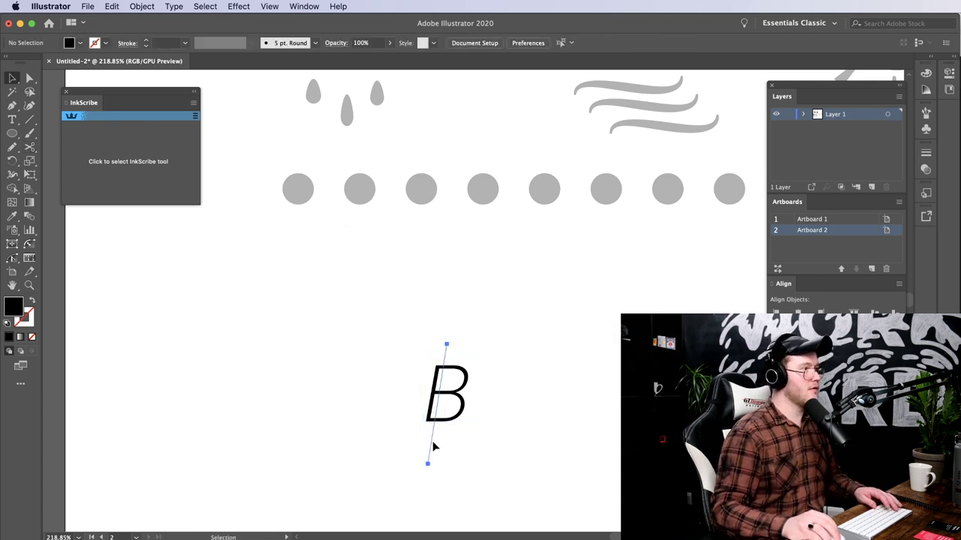
Give the slanted line a black 2 pt stroke and shift it slightly across the middle of the letter B
left_click(433, 447)
left_click(149, 41)
left_click(149, 41)
left_click(103, 43)
left_click(32, 63)
left_click(454, 321)
scroll(484, 324, "down", 3)
left_click(491, 321)
key("z")
left_click_drag(418, 352, 551, 343)
key("v")
left_click_drag(409, 373, 426, 366)
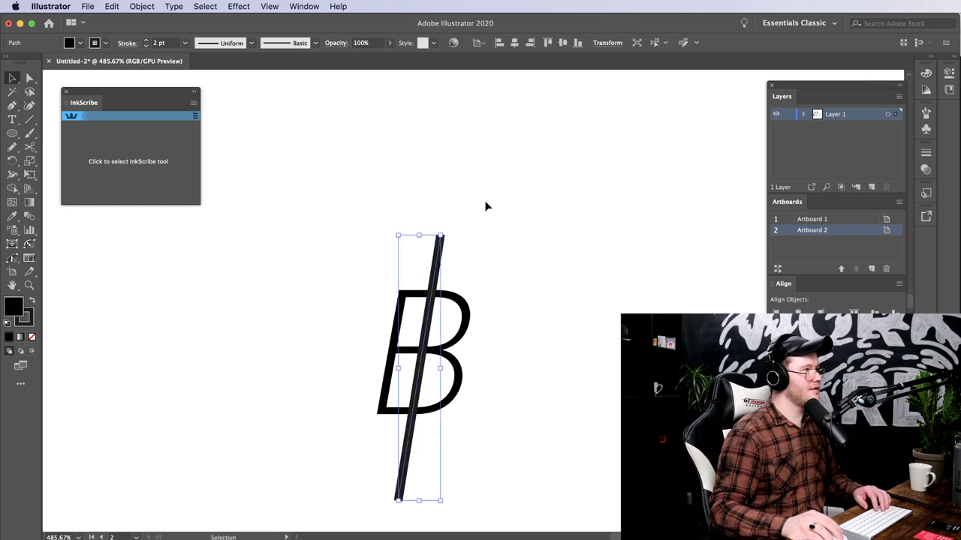
Shorten the slanted line at both ends so it protrudes only slightly above and below the letter B
key("a")
left_click_drag(440, 235, 437, 270)
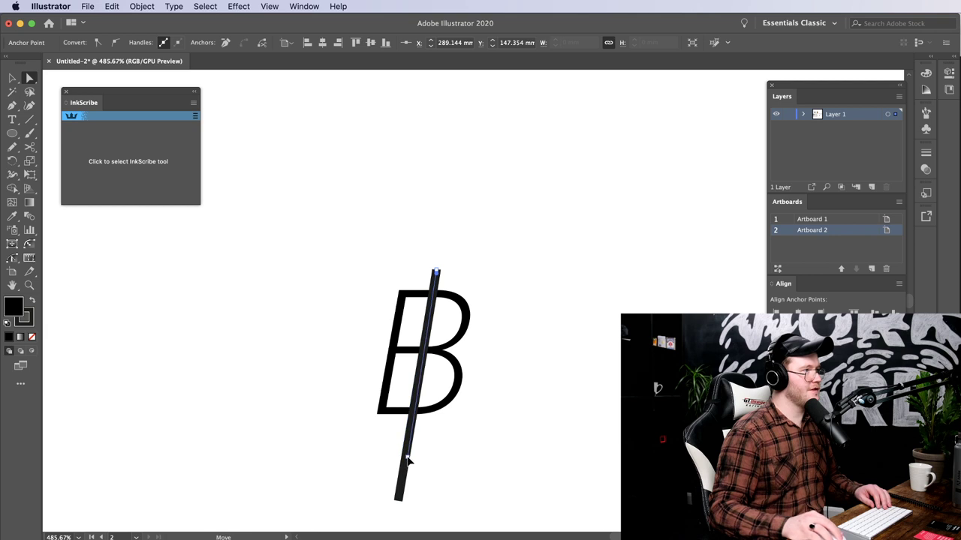
left_click_drag(407, 456, 409, 455)
left_click(496, 435)
key("v")
left_click_drag(496, 435, 543, 453)
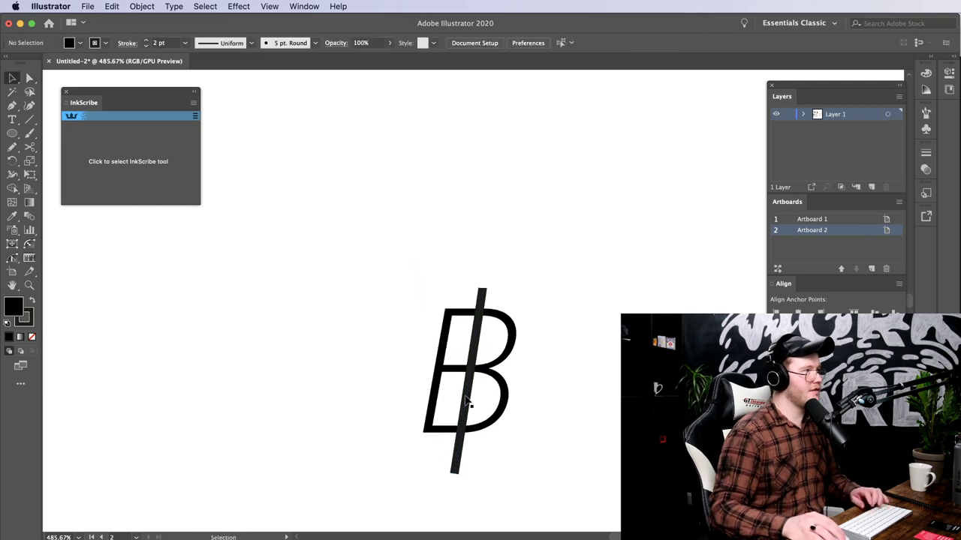
left_click(462, 400)
left_click(547, 370)
Change the font of the letter B to Myriad Pro
key("z")
mouse_move(502, 363)
left_mouse_down()
mouse_move(338, 385)
mouse_move(450, 377)
mouse_move(424, 377)
left_mouse_up()
key("v")
key("z")
left_click(504, 386)
key("v")
left_click(426, 382)
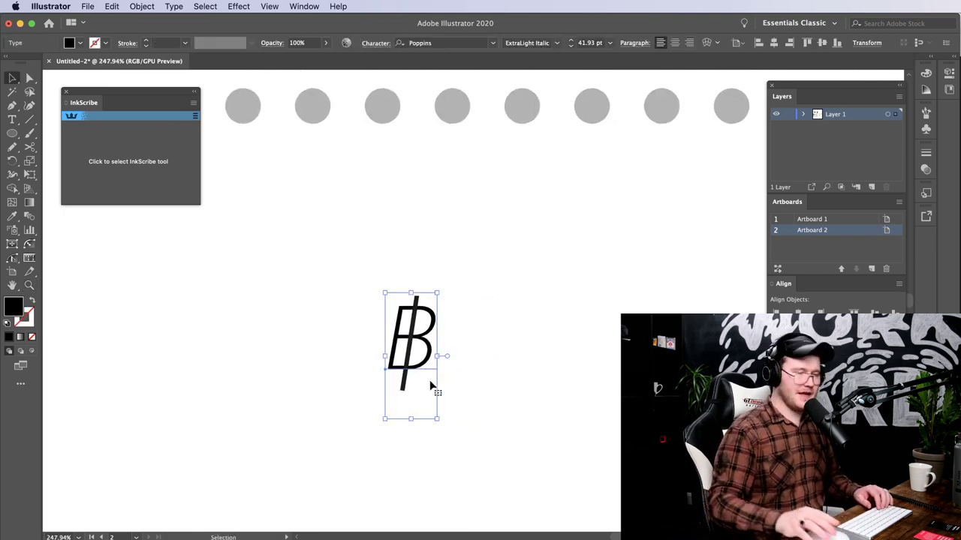
key("z")
left_click_drag(427, 383, 382, 393)
key("v")
left_click_drag(429, 291, 289, 390)
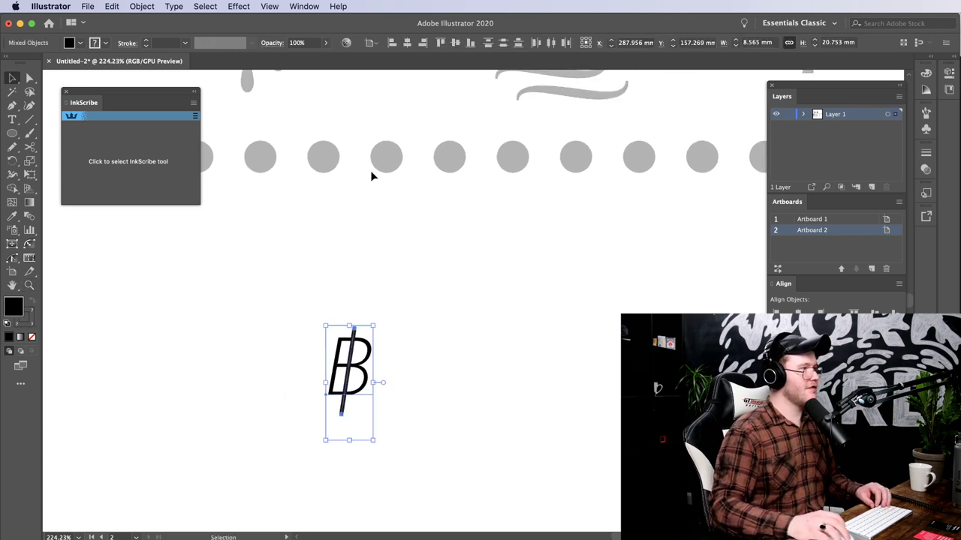
left_click(373, 326)
left_click(356, 343)
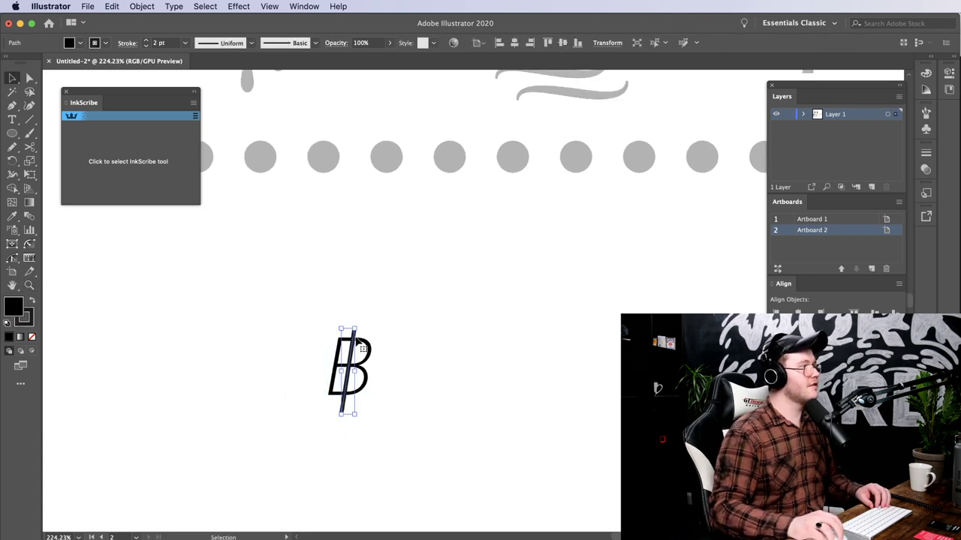
left_click(362, 349)
left_click(494, 44)
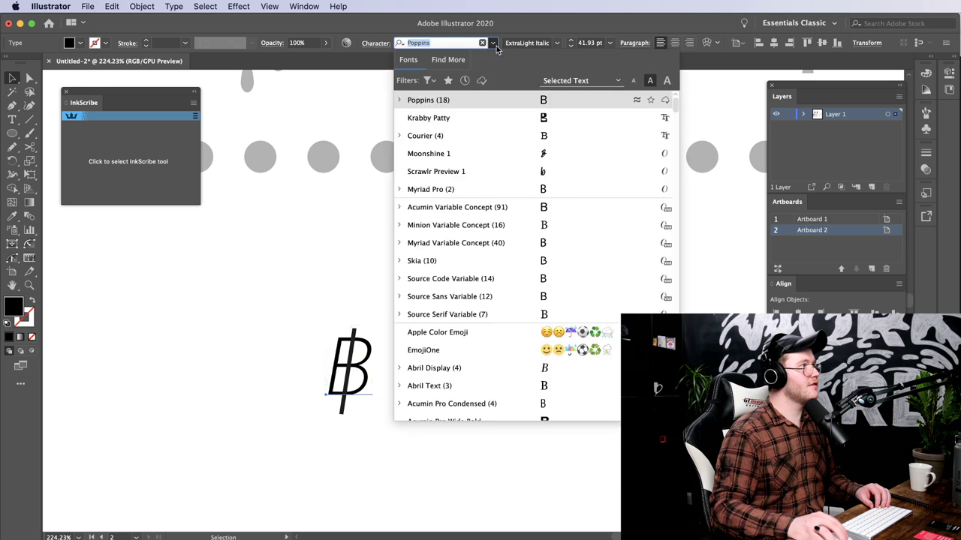
left_click(559, 189)
left_click(439, 378)
Rotate the slanted line until it stands nearly vertical through the letter B
key("super+space")
left_click_drag(365, 378, 450, 373)
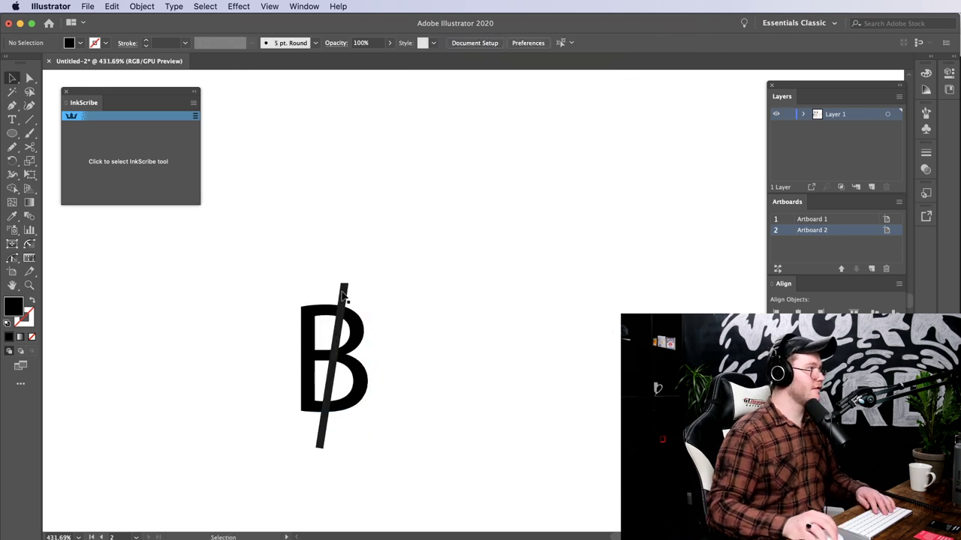
left_click(342, 292)
key("r")
left_click_drag(392, 285, 386, 266)
key("v")
left_click(388, 267)
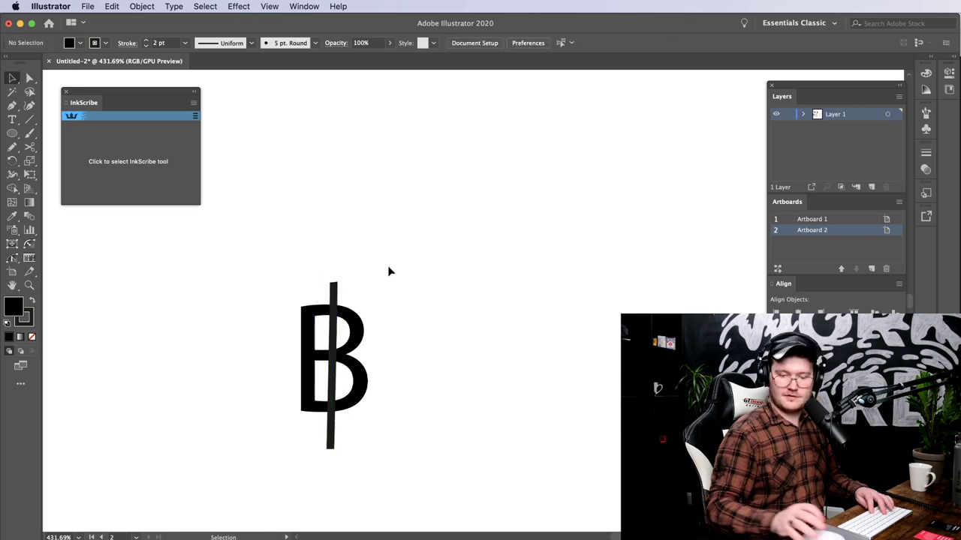
Move the letter B and its line together slightly sideways and expand them into editable shapes
key("super+space")
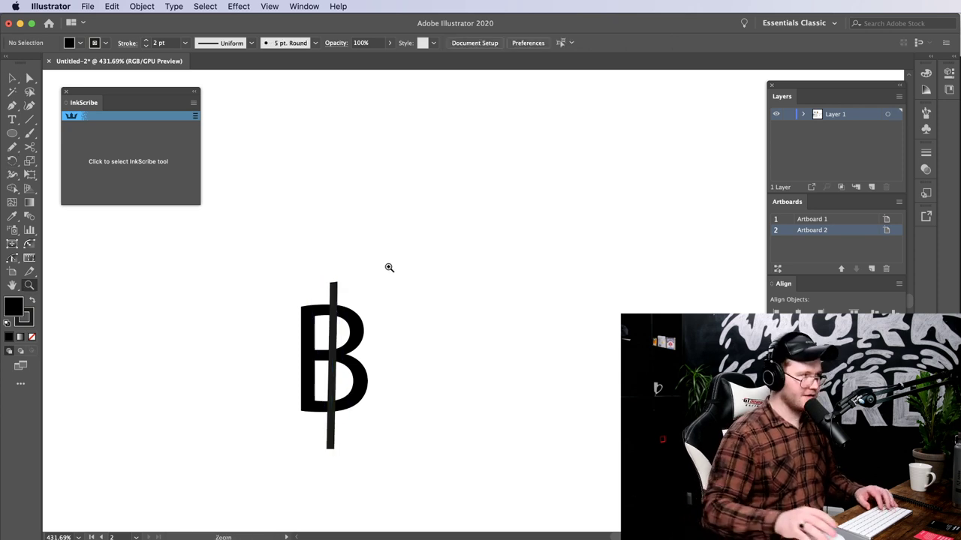
left_click_drag(368, 309, 328, 332)
key("space")
left_click_drag(396, 319, 238, 389)
key("super+space")
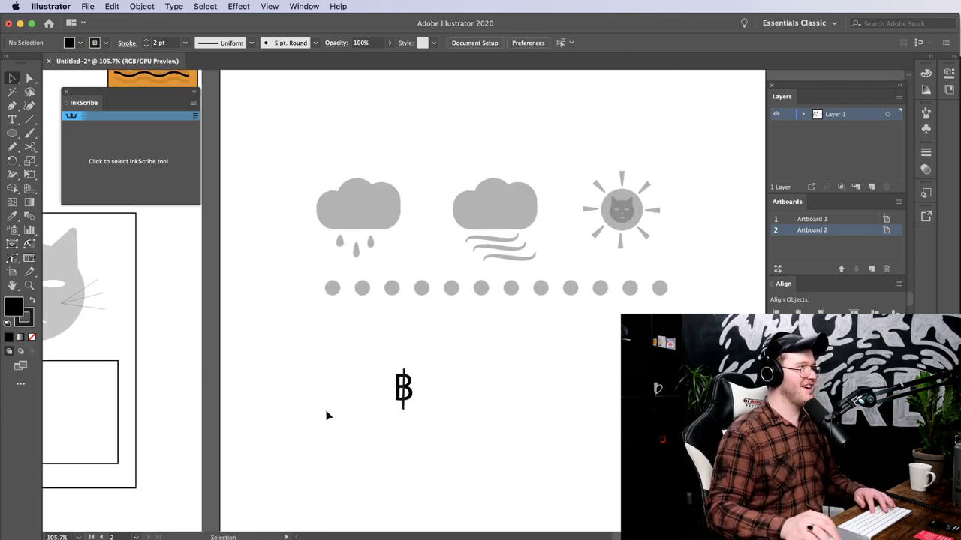
left_click_drag(358, 393, 473, 442)
left_click_drag(406, 394, 446, 385)
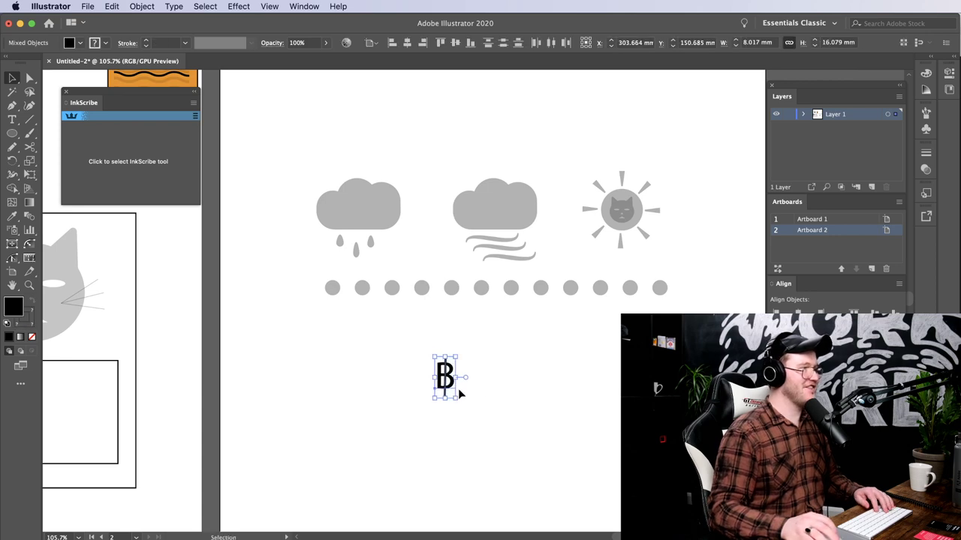
left_click(141, 6)
left_click(142, 6)
left_click(141, 6)
left_click(183, 134)
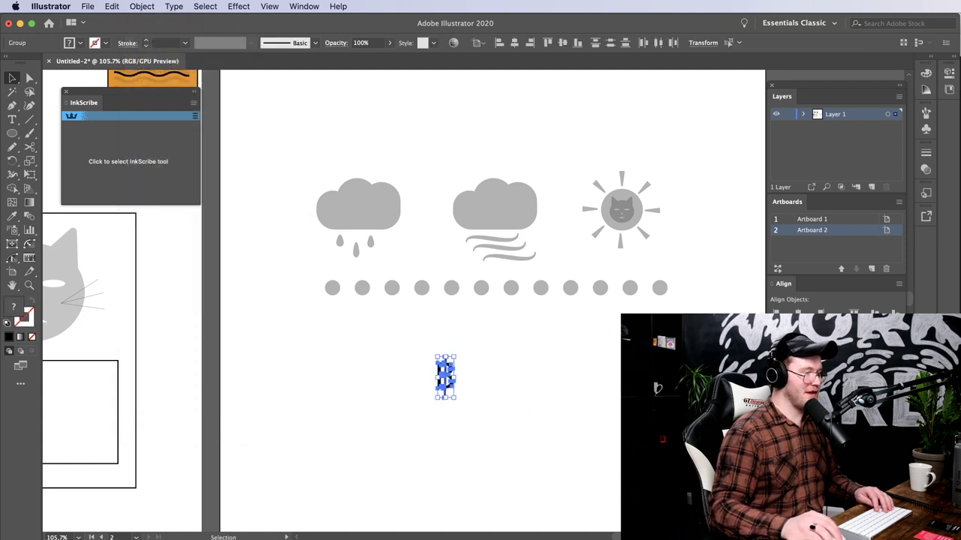
Fill the expanded B symbol with the grey sampled from the wind cloud
key("i")
left_click(523, 191)
key("v")
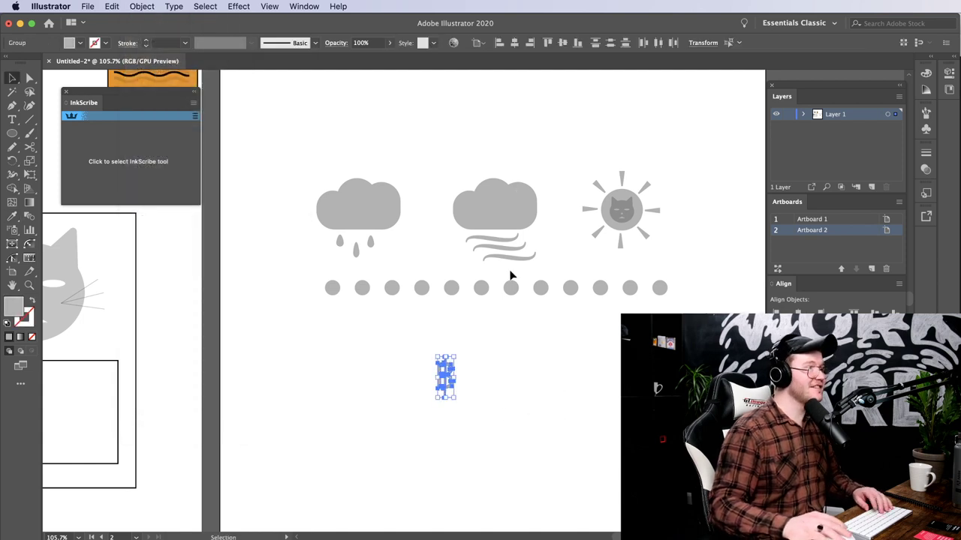
left_click(507, 429)
Place the grey B symbol between the rain and wind cloud icons, just above the row of dots
scroll(501, 411, "up", 2)
left_click_drag(523, 388, 426, 208)
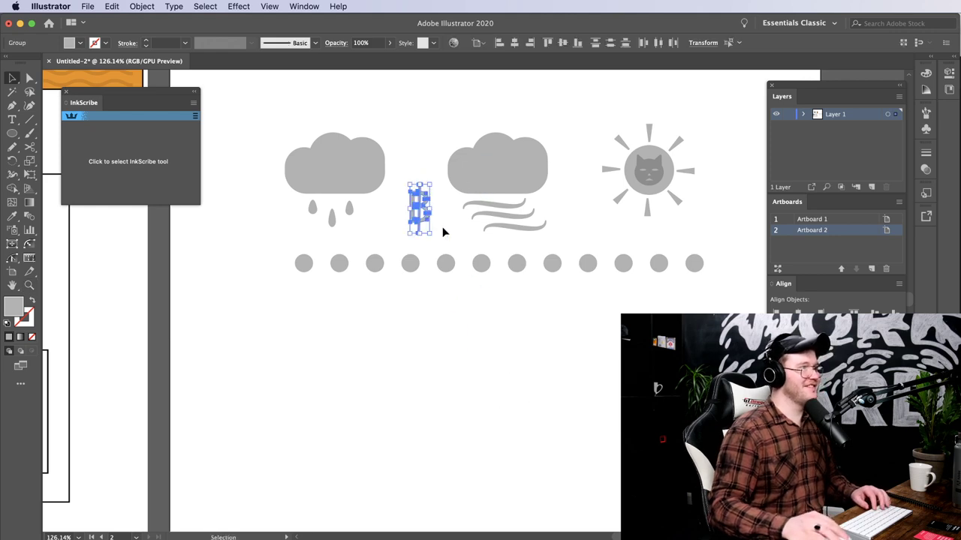
left_click(533, 393)
key("z")
left_click_drag(502, 350, 422, 310)
key("v")
key("z")
left_click_drag(588, 324, 442, 335)
left_click_drag(548, 332, 496, 337)
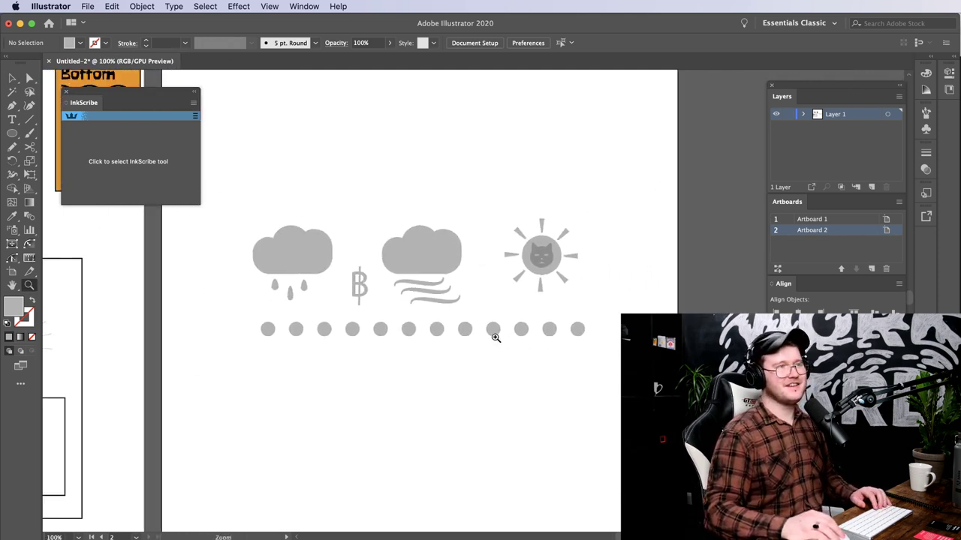